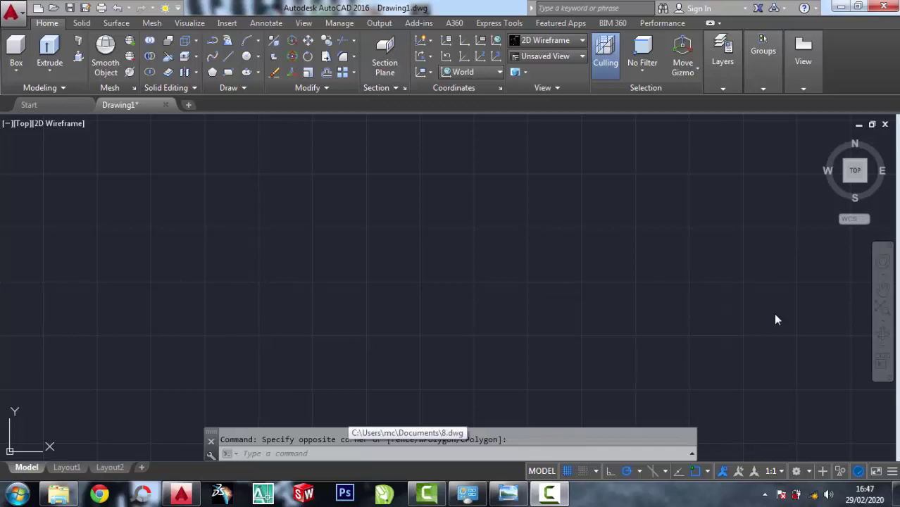
Study the isometric bracket reference drawing in Photo Viewer, zooming in and out
left_click(512, 493)
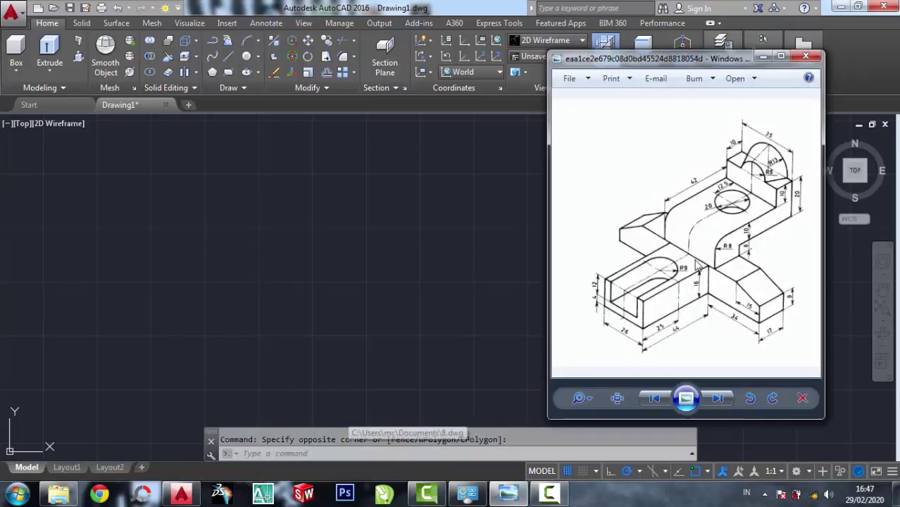
scroll(703, 222, "up", 2)
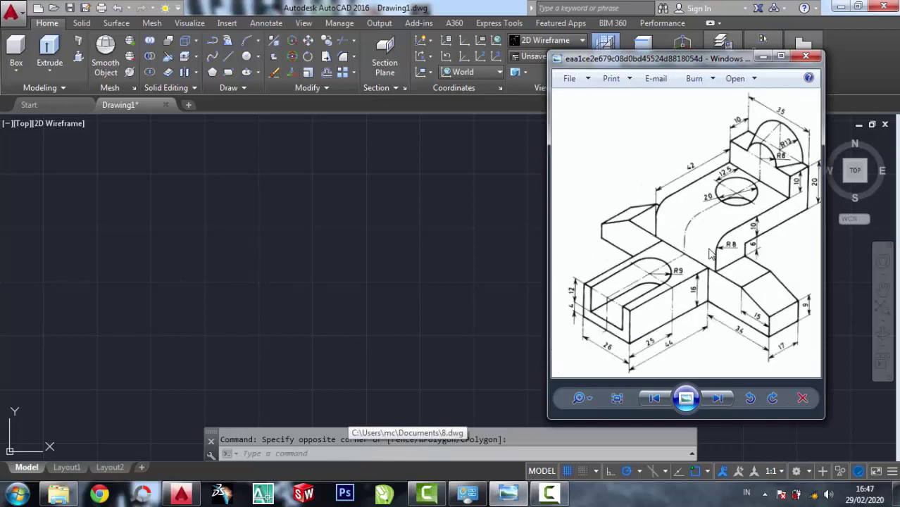
scroll(711, 255, "down", 2)
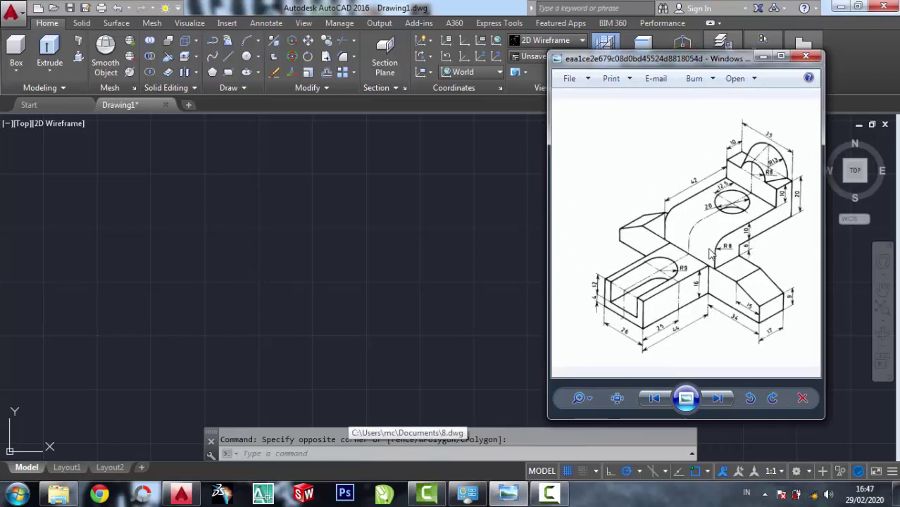
scroll(718, 290, "up", 2)
scroll(715, 284, "down", 2)
scroll(718, 283, "up", 2)
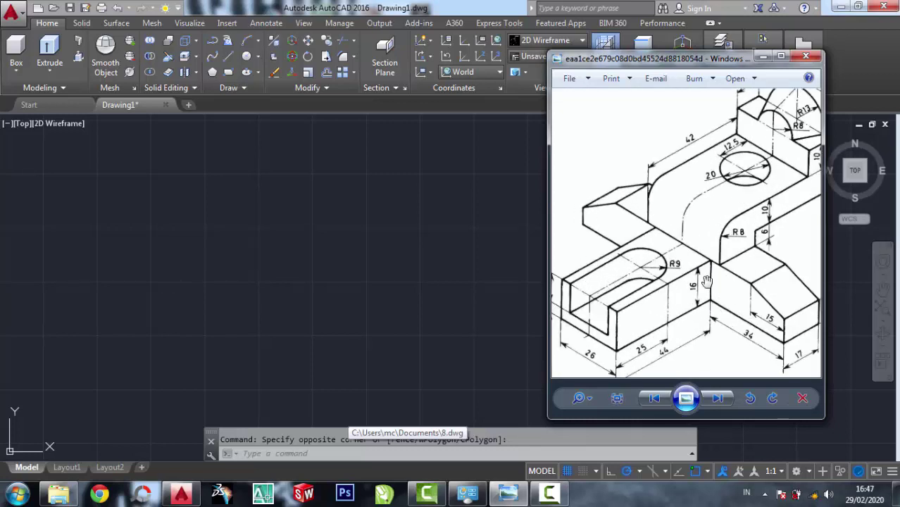
scroll(629, 325, "down", 2)
scroll(627, 331, "up", 2)
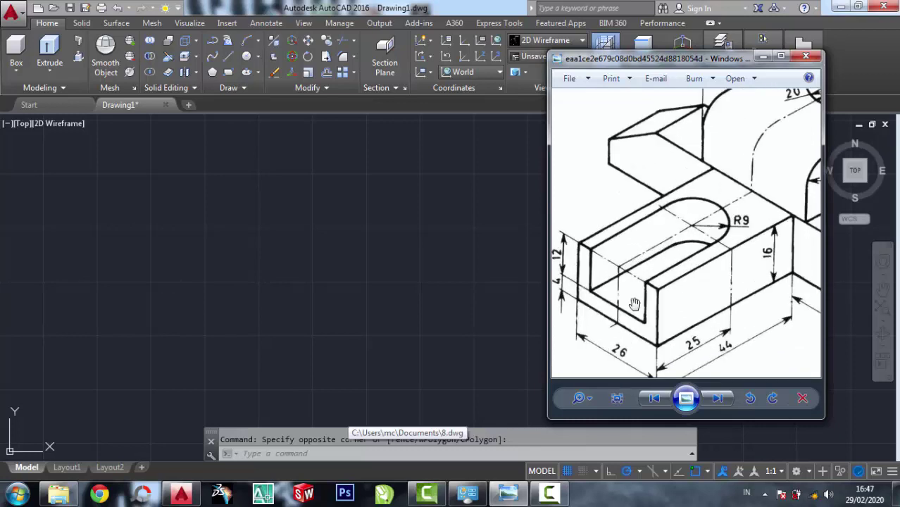
scroll(644, 234, "up", 1)
scroll(702, 203, "down", 1)
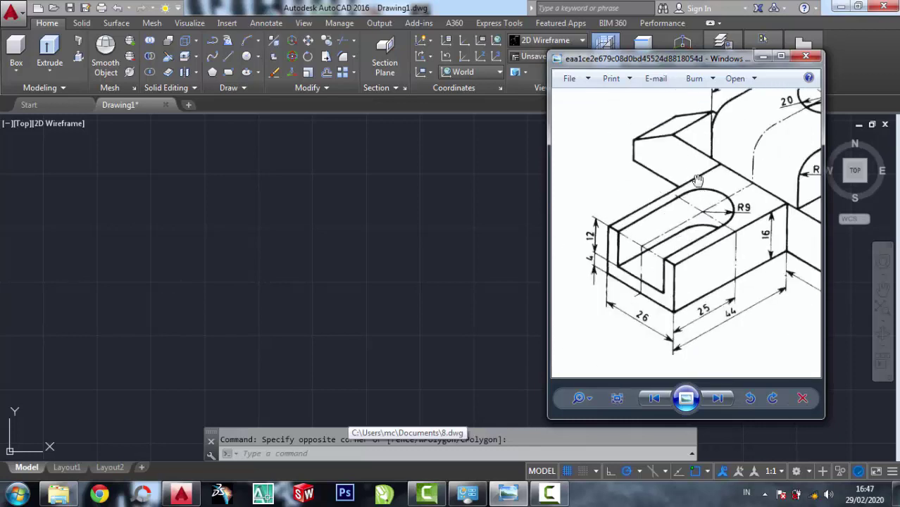
scroll(638, 335, "up", 1)
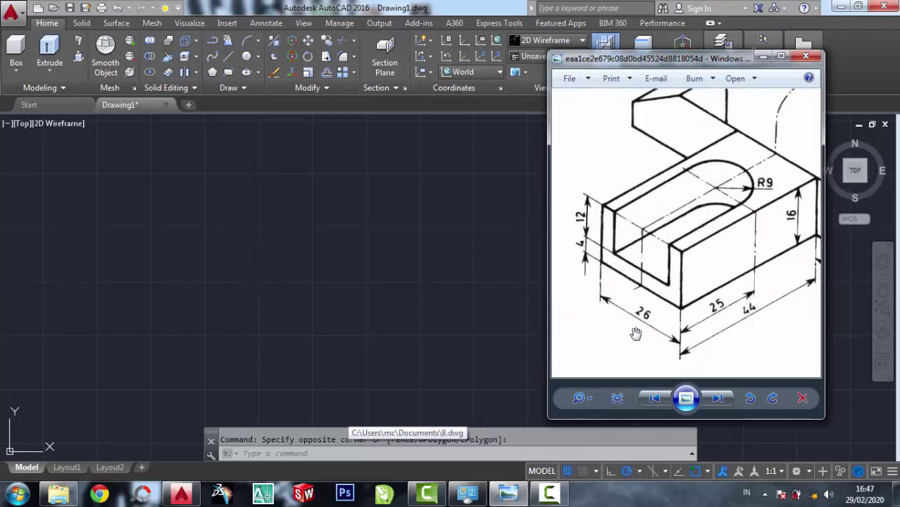
scroll(672, 304, "down", 1)
Draw a closed rectangle with LINE segments of 26, 44 and 26, then close it
left_click(344, 202)
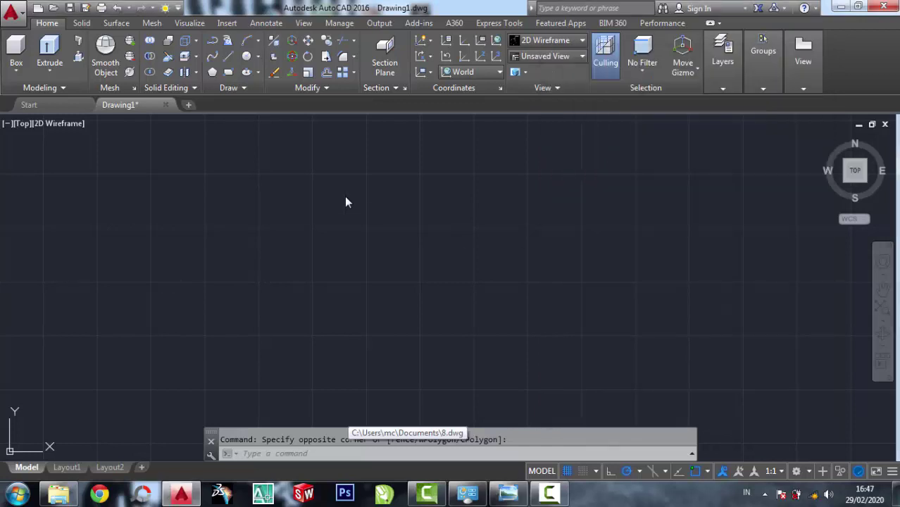
left_click(228, 56)
left_click(366, 275)
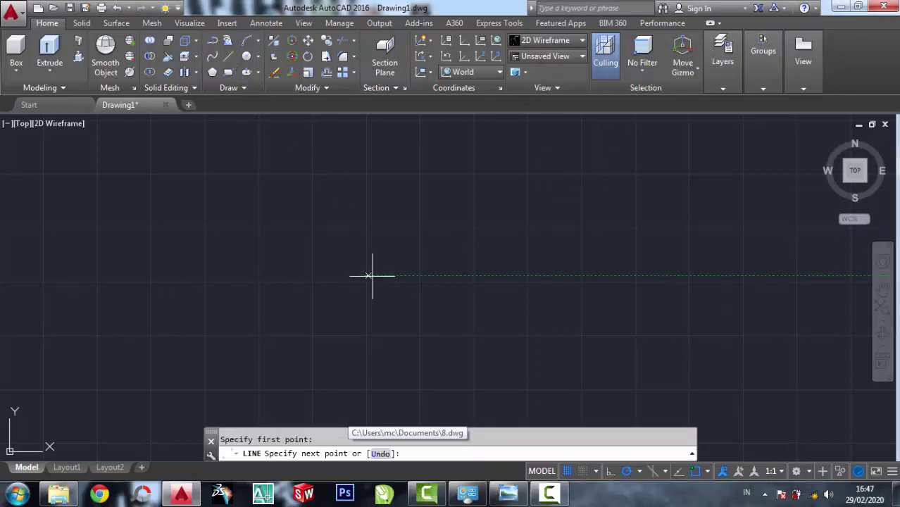
type("26")
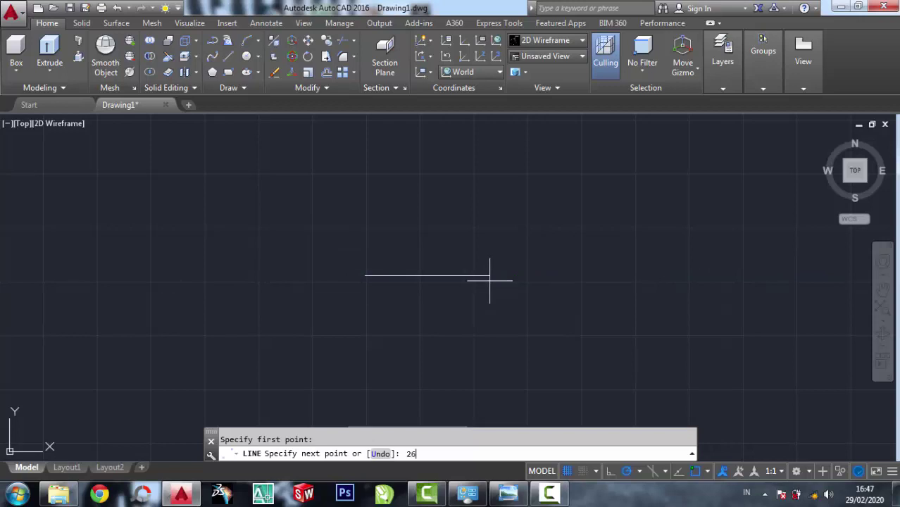
key("Return")
scroll(442, 271, "down", 2)
scroll(372, 271, "down", 2)
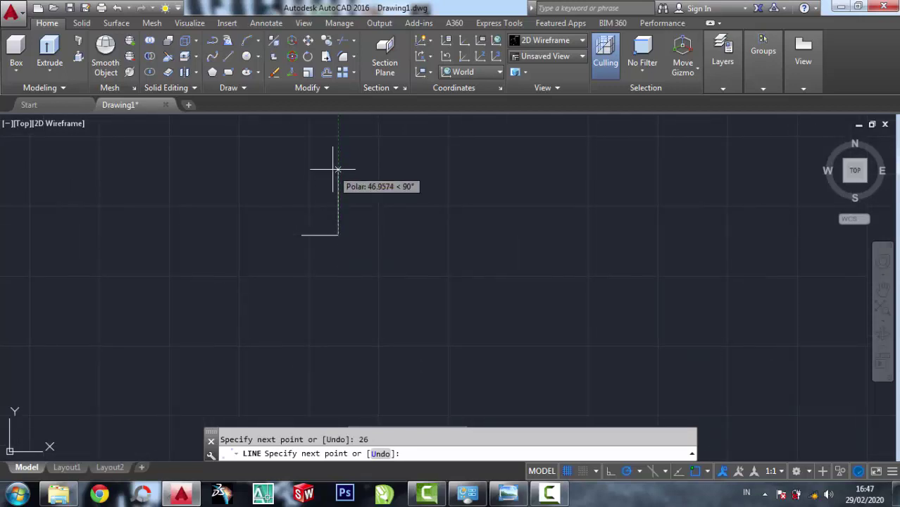
type("44")
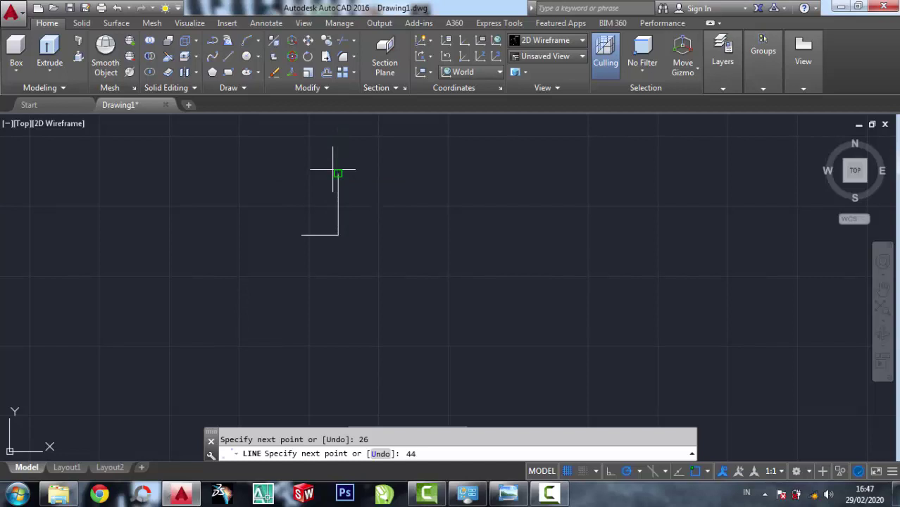
key("Return")
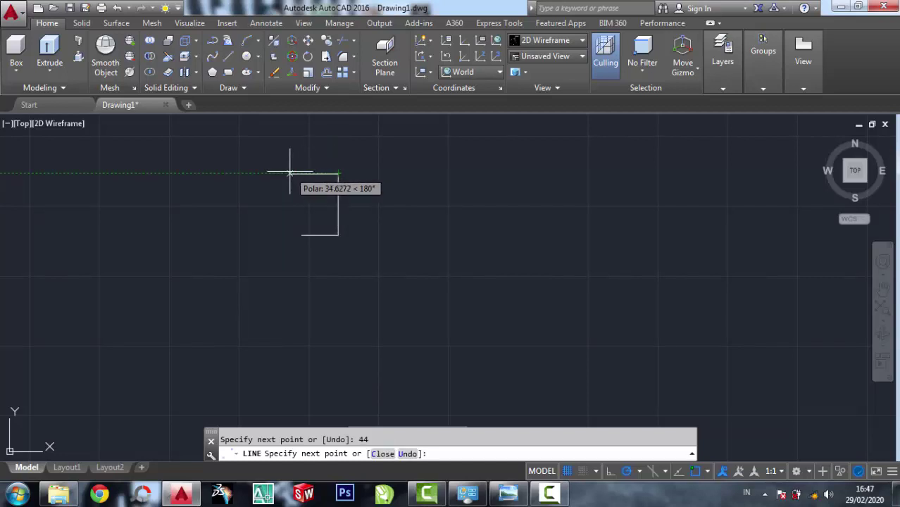
type("26")
key("Return")
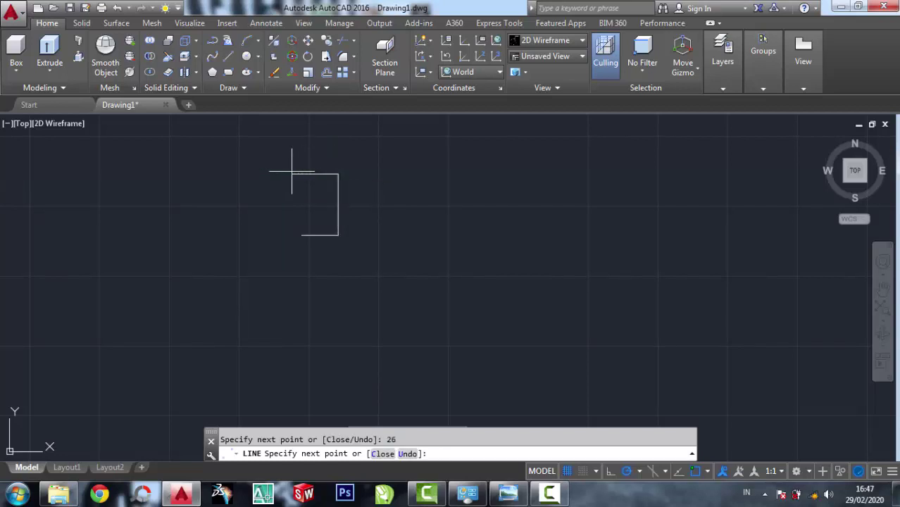
type("c")
key("Return")
left_click(516, 496)
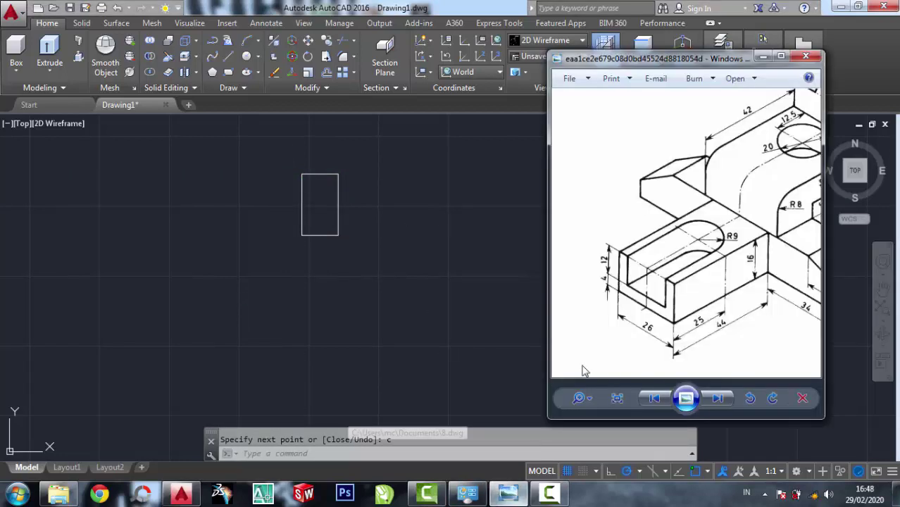
scroll(689, 292, "down", 2)
scroll(677, 292, "up", 1)
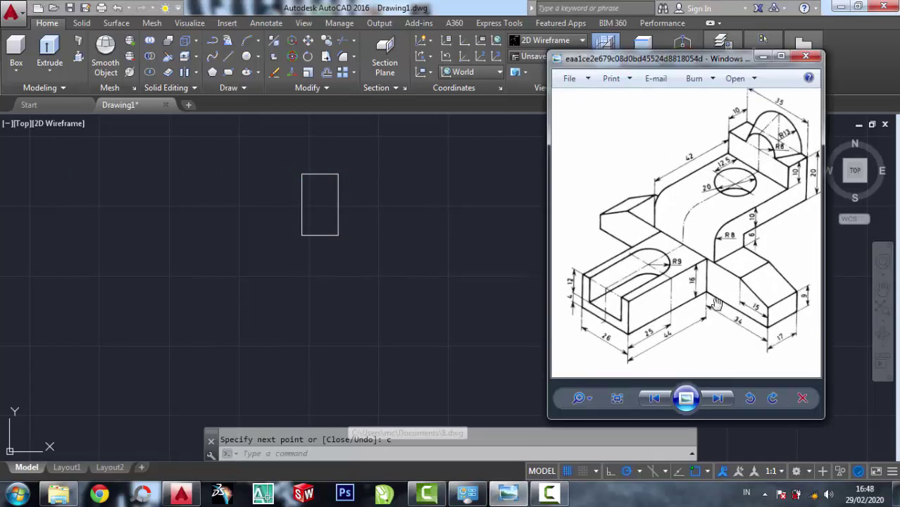
scroll(737, 284, "up", 1)
scroll(704, 228, "down", 1)
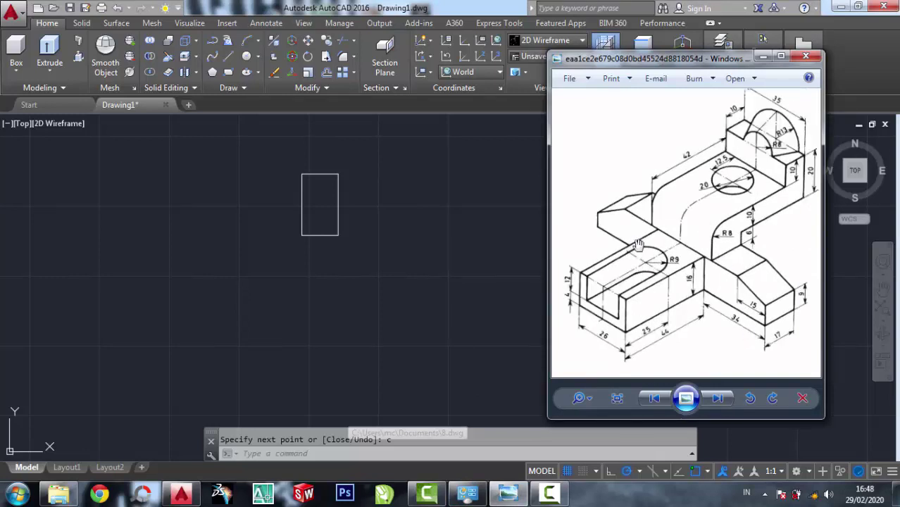
scroll(637, 245, "up", 1)
scroll(637, 245, "down", 2)
scroll(708, 329, "up", 1)
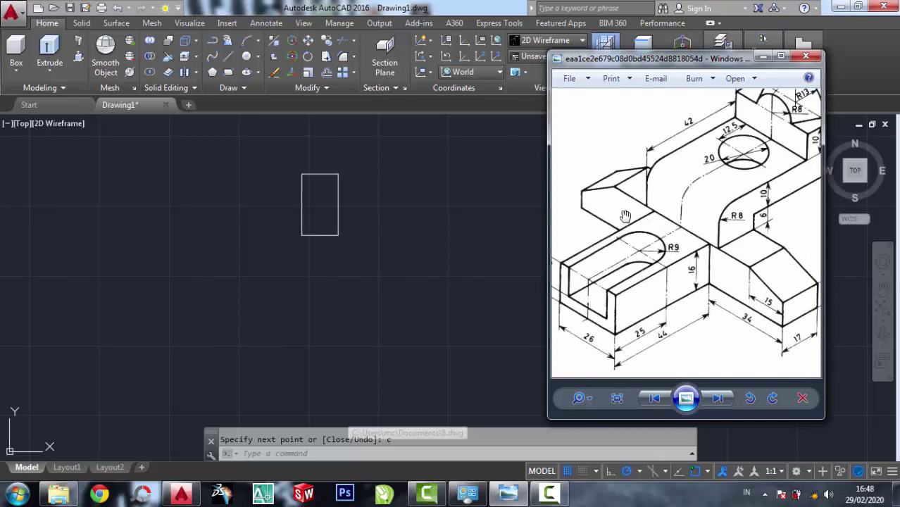
scroll(624, 217, "down", 2)
scroll(732, 320, "up", 1)
scroll(732, 321, "up", 1)
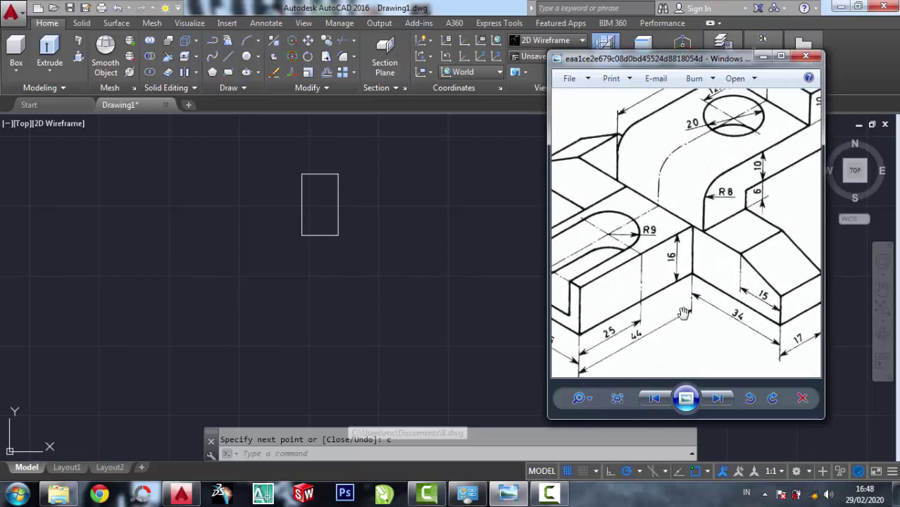
scroll(703, 333, "up", 1)
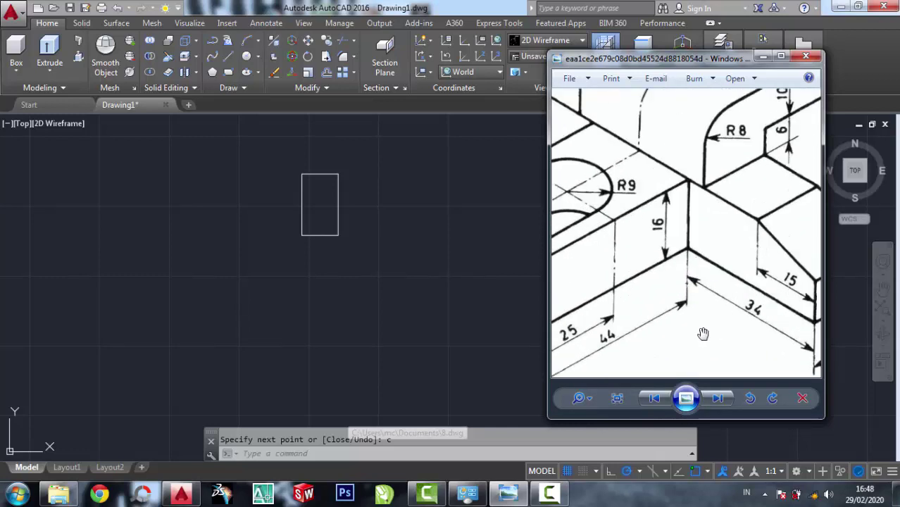
scroll(700, 307, "down", 1)
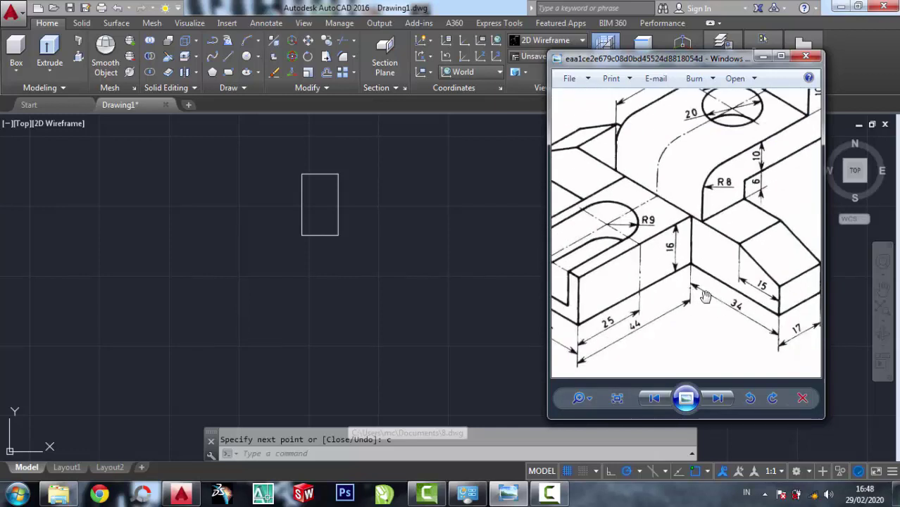
scroll(760, 318, "down", 1)
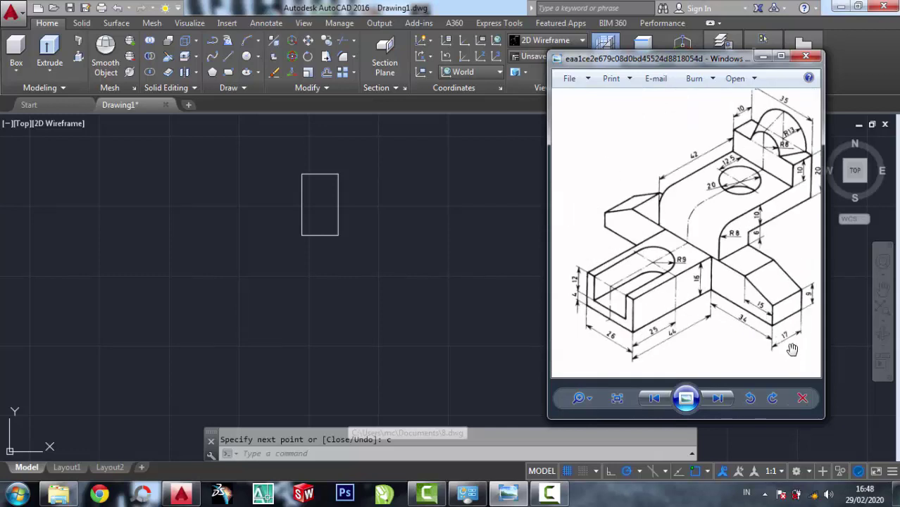
left_click(410, 184)
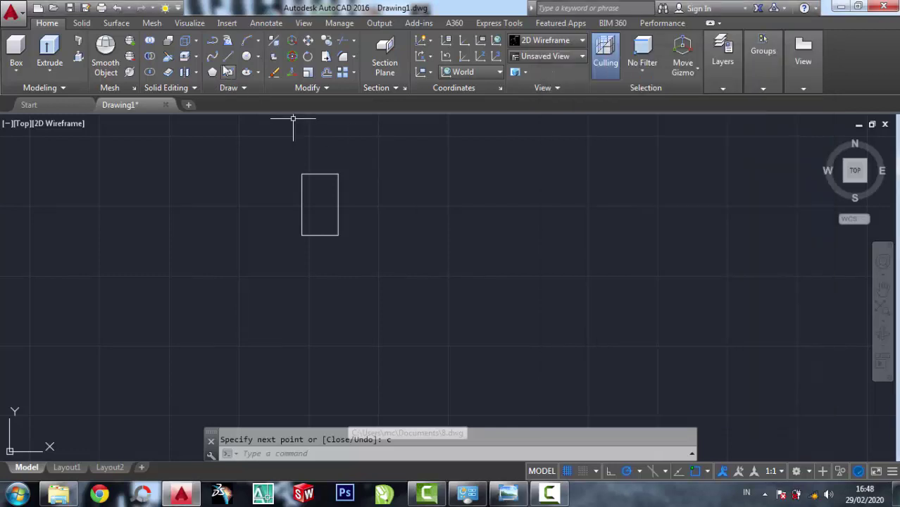
From the rectangle's top-right corner, draw a line 34 units right, then 17 units up
left_click(228, 56)
left_click(339, 173)
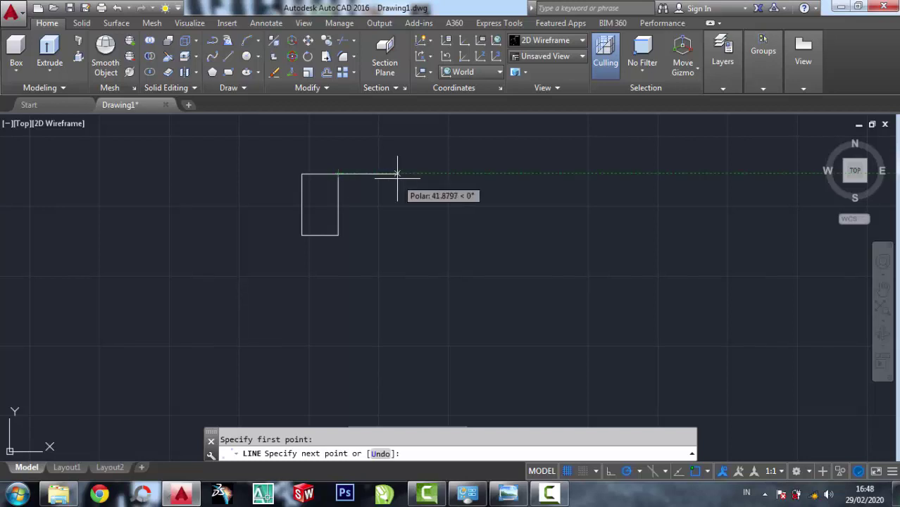
type("34")
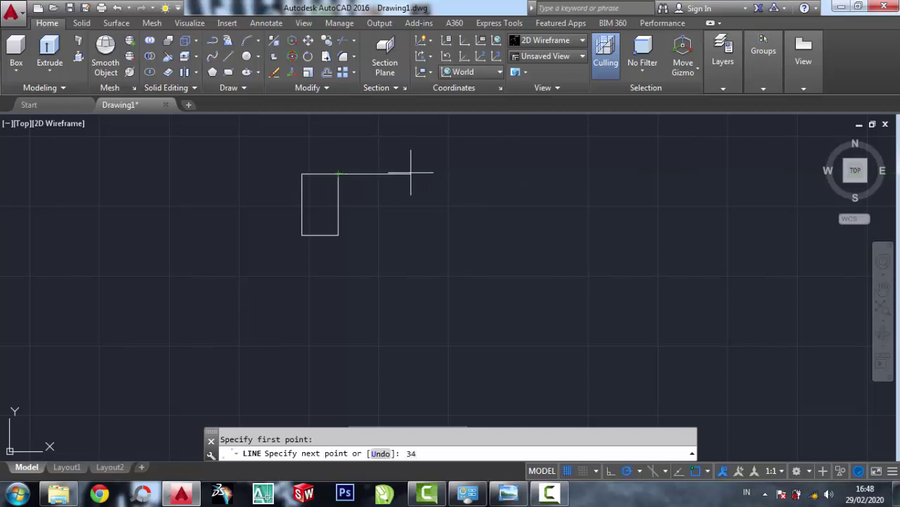
key("Return")
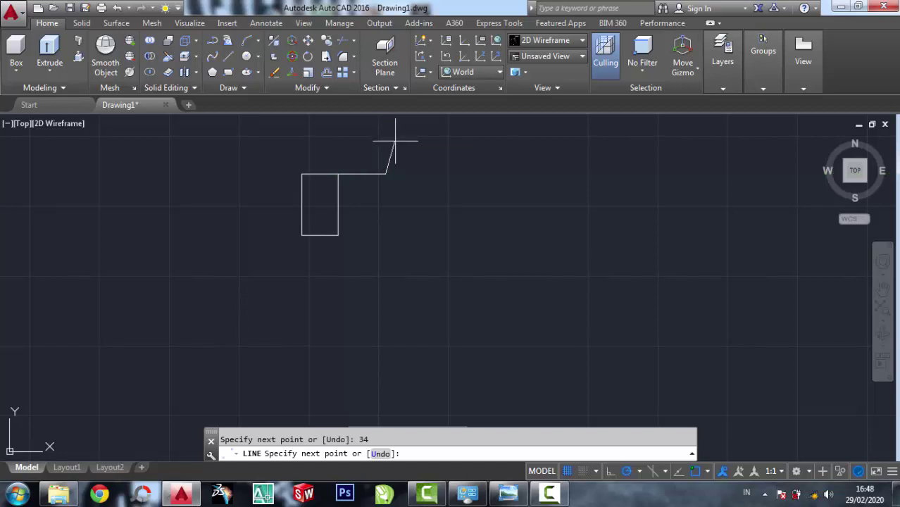
type("17")
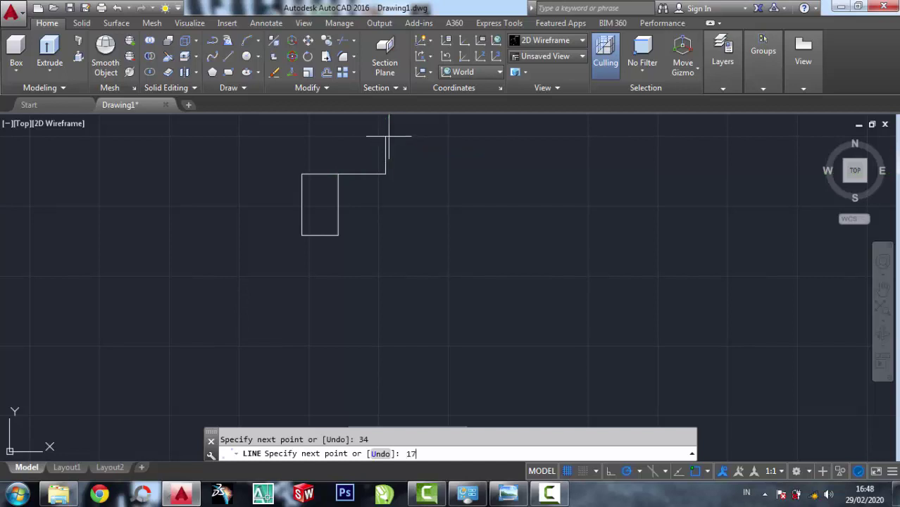
key("Return")
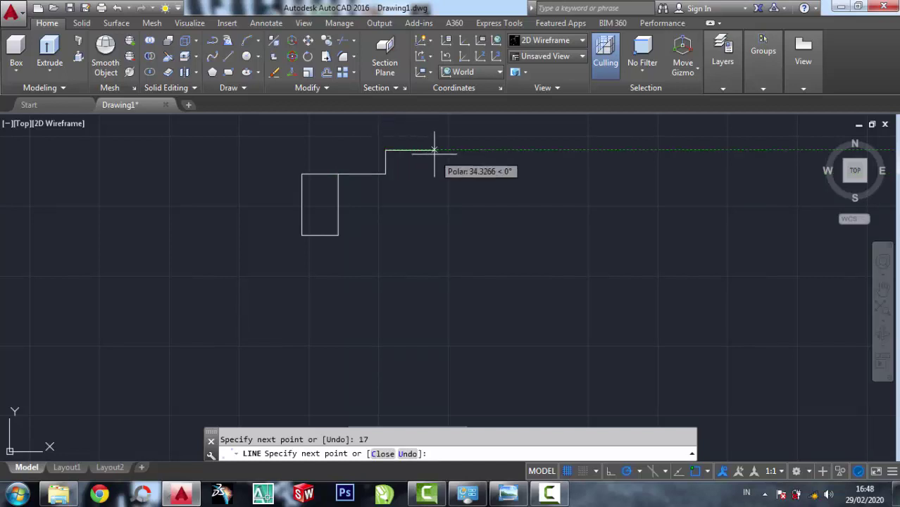
key("Return")
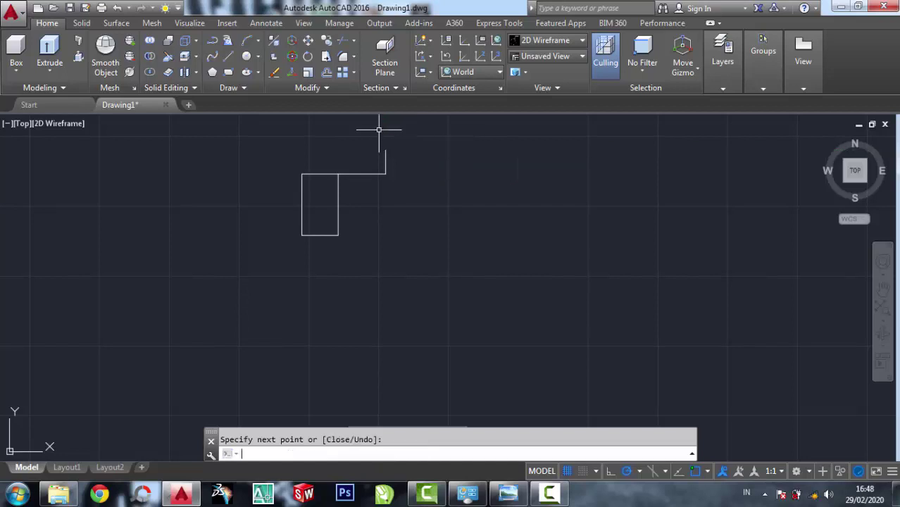
scroll(317, 145, "up", 3)
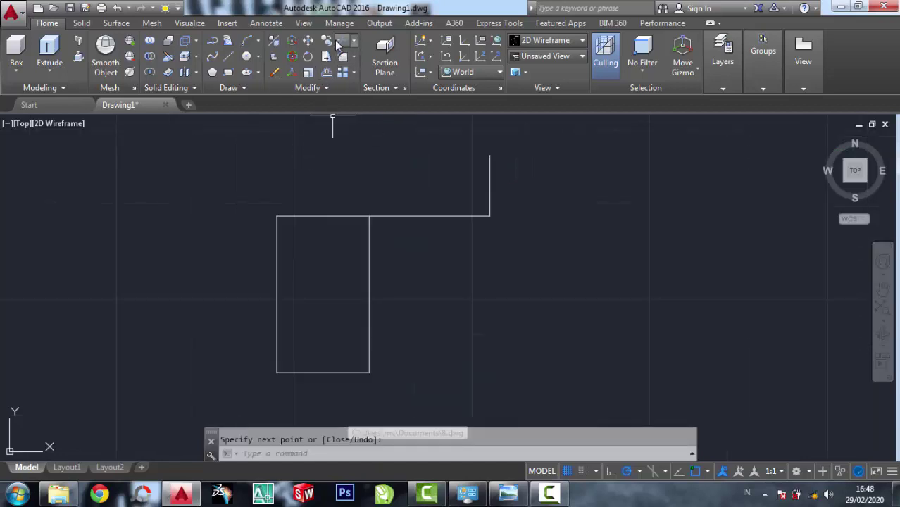
Mirror the upper outline line about a vertical axis through the midpoint, keeping the original
left_click(338, 91)
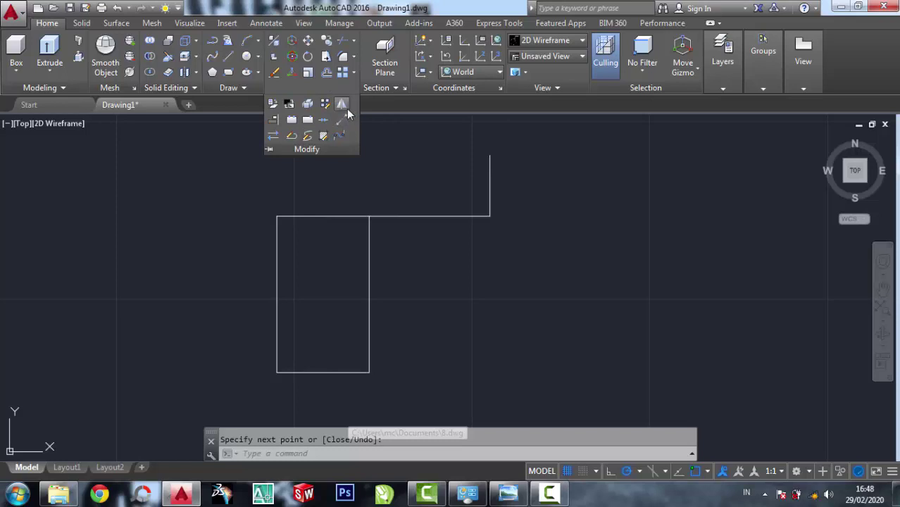
left_click(343, 105)
left_click(528, 255)
left_click(386, 133)
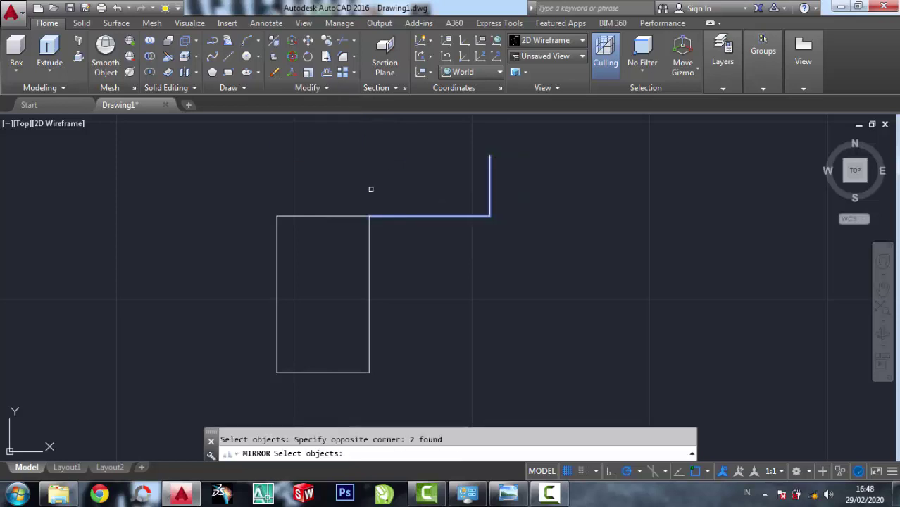
key("Return")
left_click(322, 372)
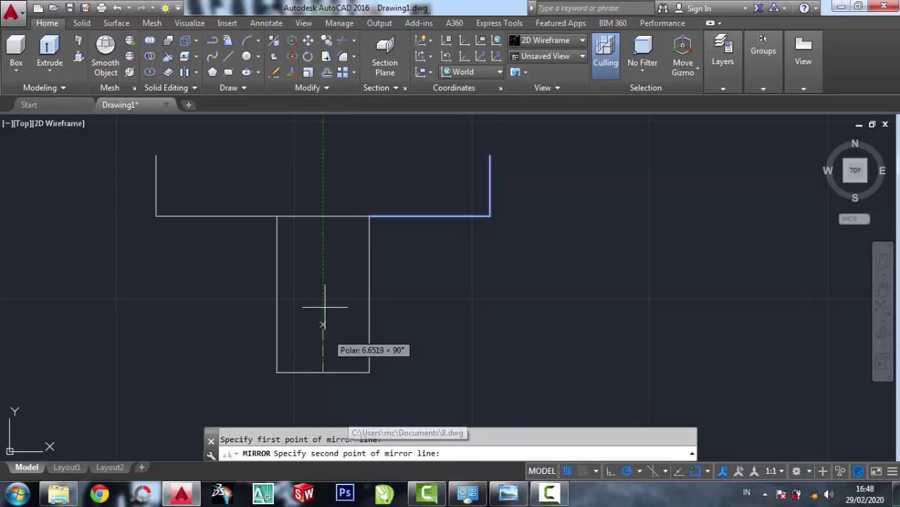
left_click(323, 215)
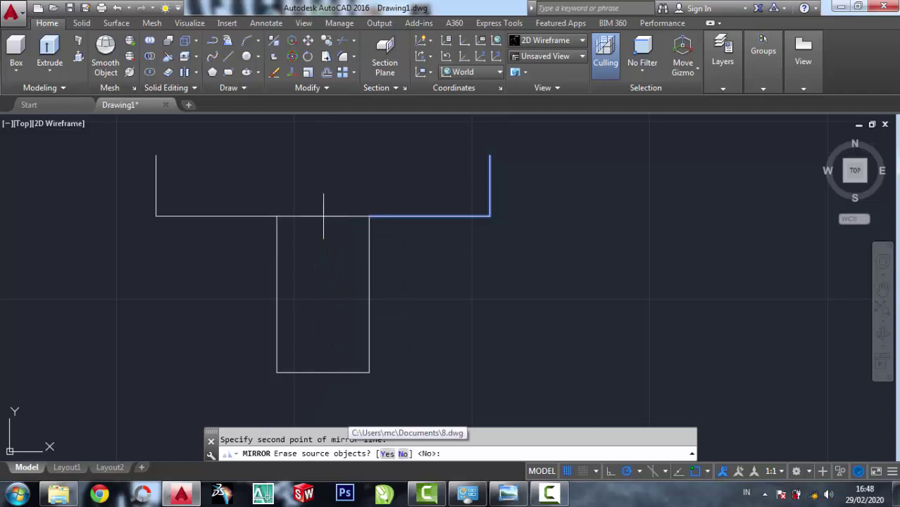
right_click(324, 218)
left_click(350, 226)
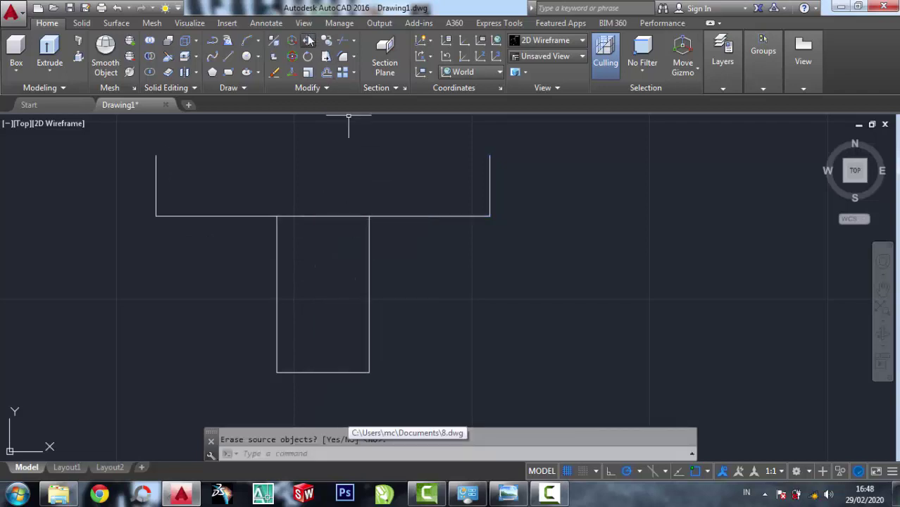
Move the top outline to the right of the tall rectangle
left_click(309, 41)
left_click(523, 257)
left_click(368, 122)
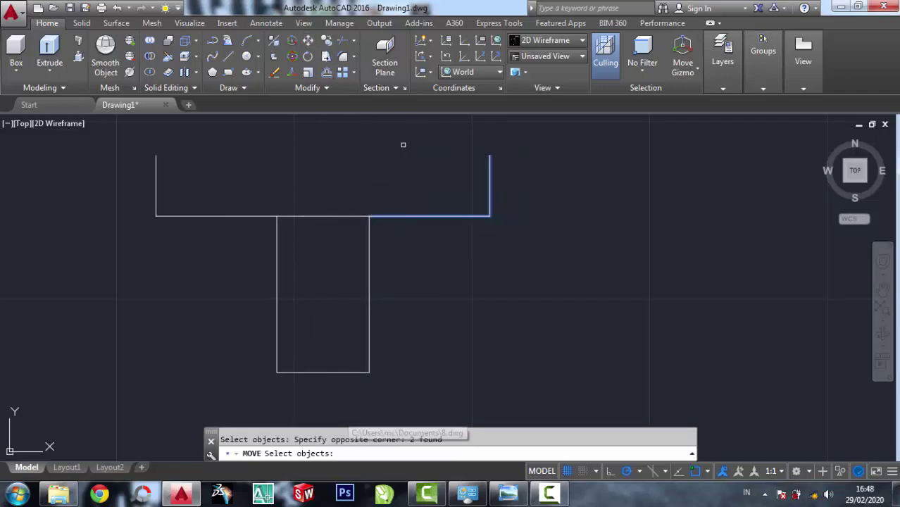
left_click(229, 244)
left_click(148, 173)
key("Return")
left_click(322, 215)
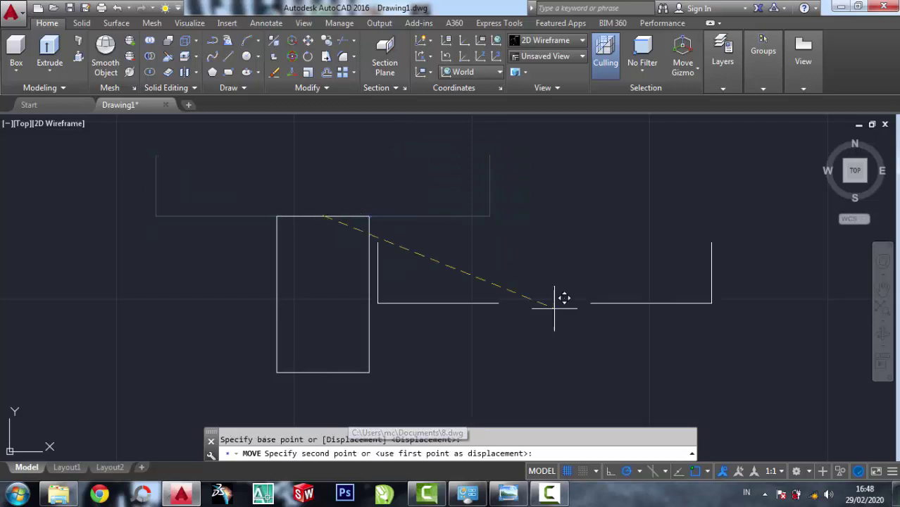
left_click(597, 323)
middle_click_drag(596, 328, 542, 283)
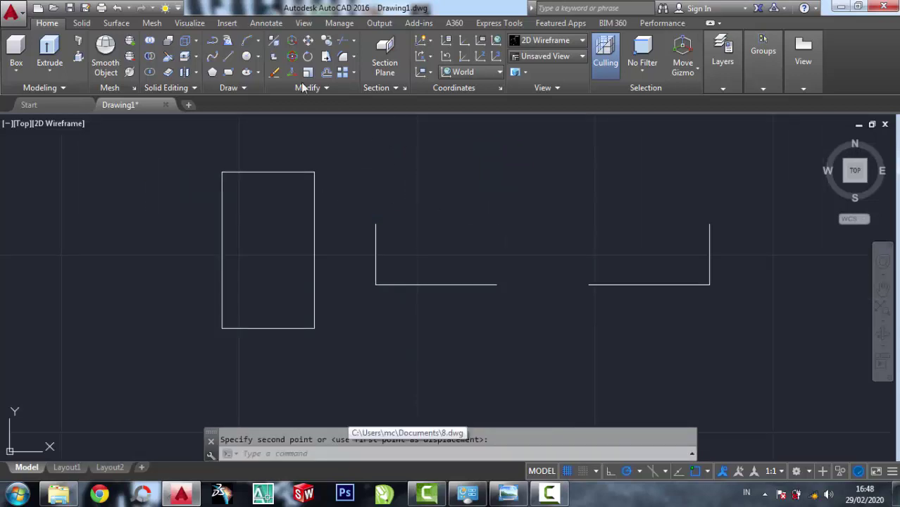
Erase the short left horizontal line
left_click(275, 72)
left_click(482, 306)
left_click(432, 224)
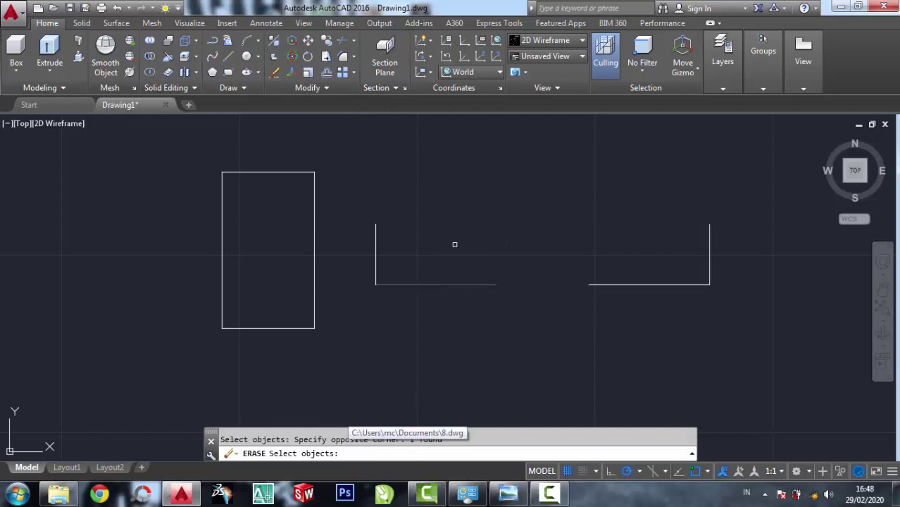
key("Return")
Extend the bottom line to meet the left vertical line
left_click(356, 41)
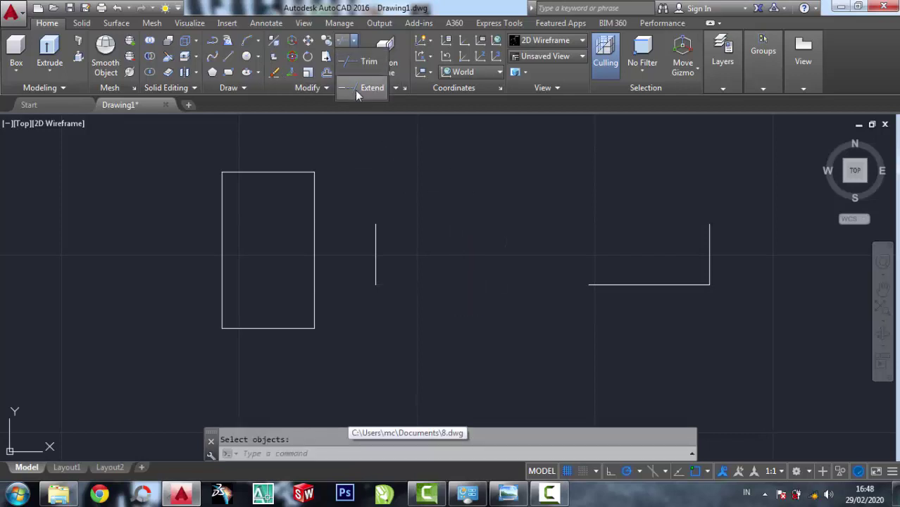
left_click(357, 97)
left_click(432, 289)
left_click(379, 212)
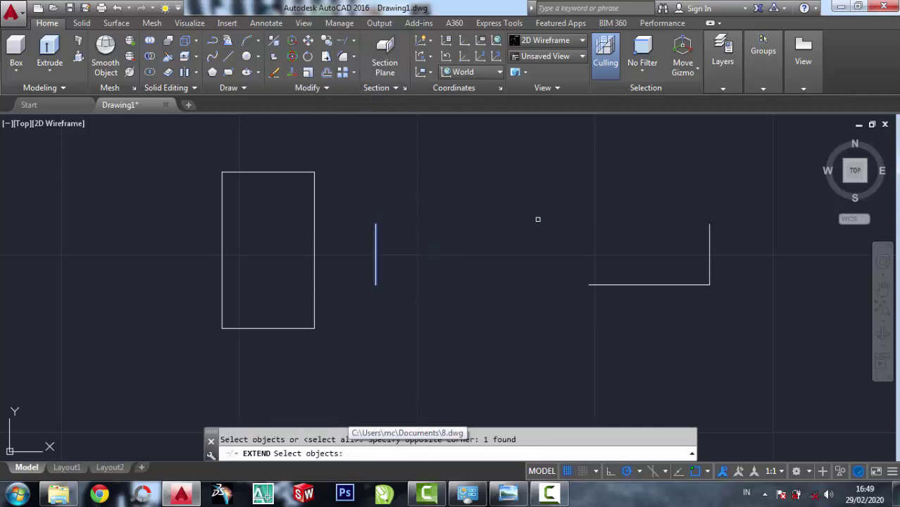
key("Return")
left_click(617, 326)
left_click(602, 262)
right_click(553, 231)
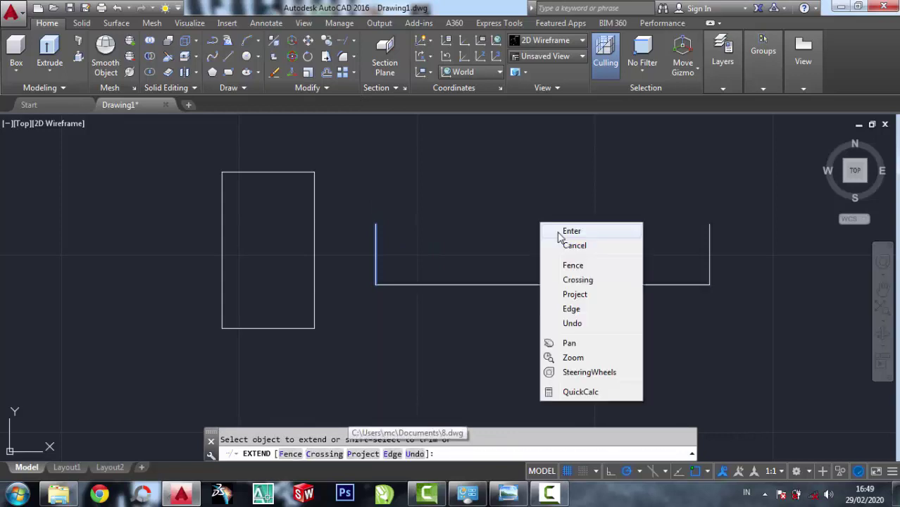
left_click(540, 230)
Draw a line joining the two verticals' top ends to close the rectangle
left_click(227, 60)
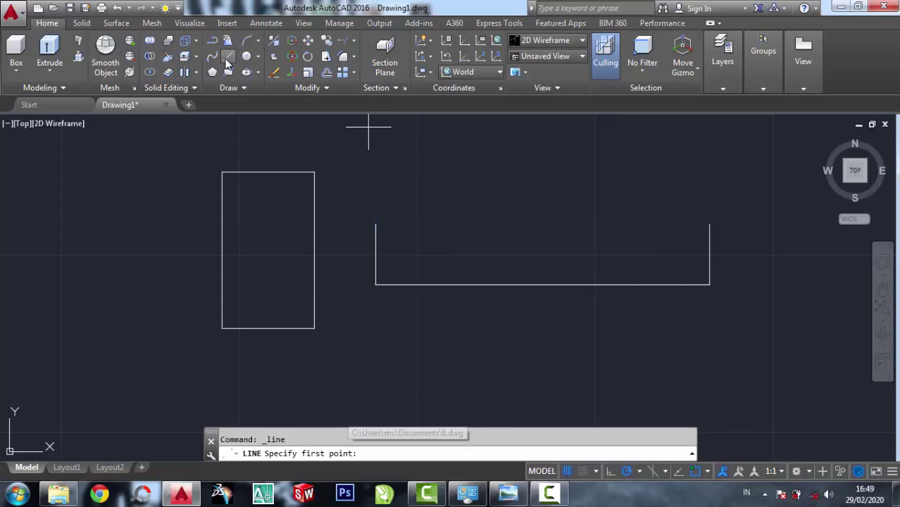
left_click(375, 224)
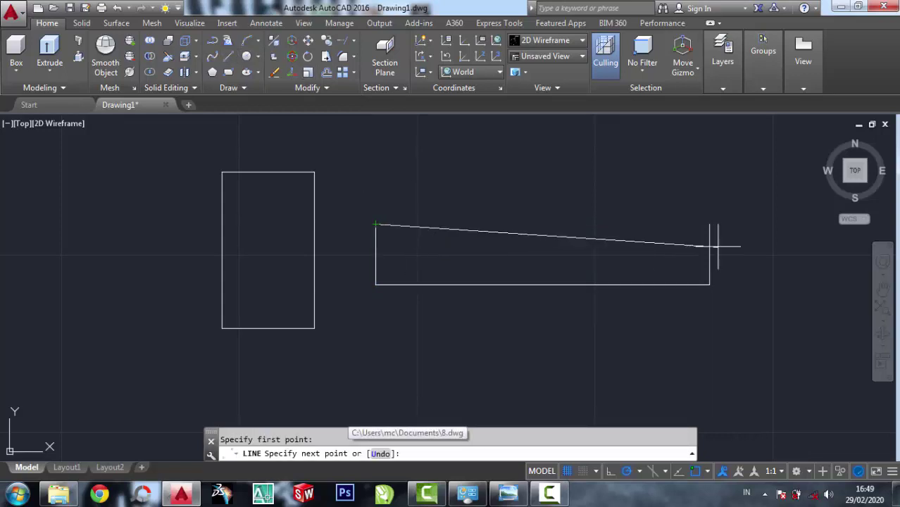
left_click(709, 224)
right_click(709, 225)
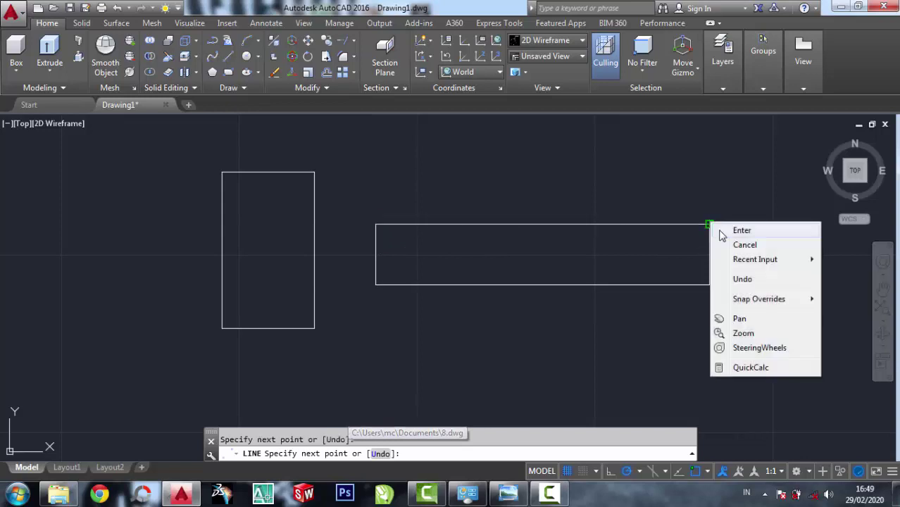
left_click(739, 230)
left_click(496, 497)
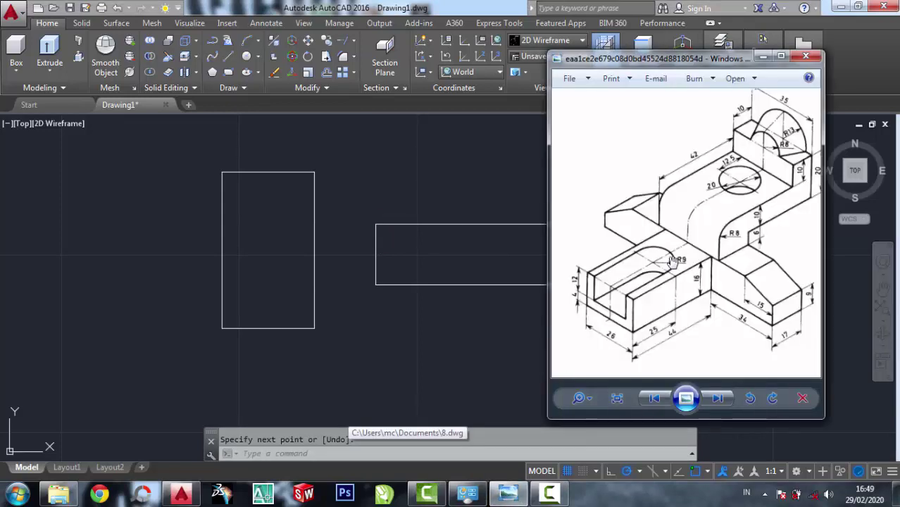
scroll(767, 333, "up", 1)
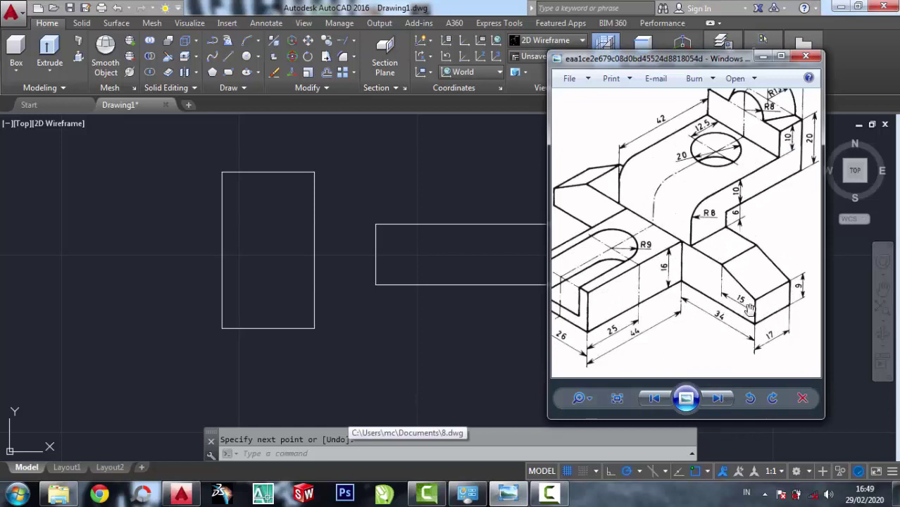
scroll(768, 336, "up", 1)
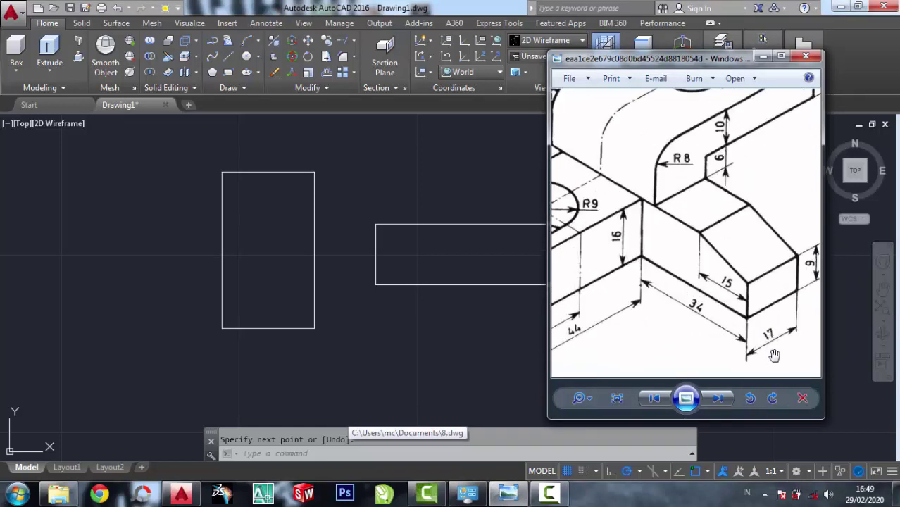
scroll(768, 340, "down", 1)
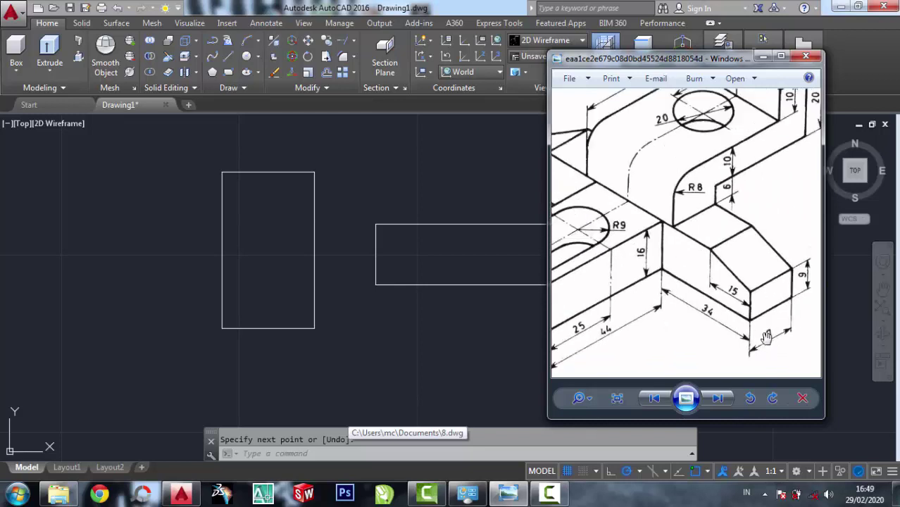
scroll(765, 338, "down", 1)
scroll(797, 299, "up", 1)
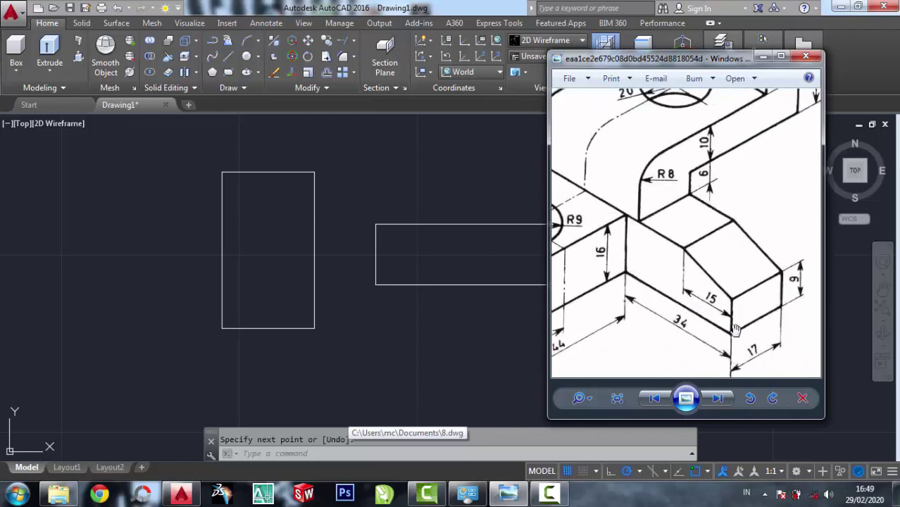
scroll(760, 298, "down", 1)
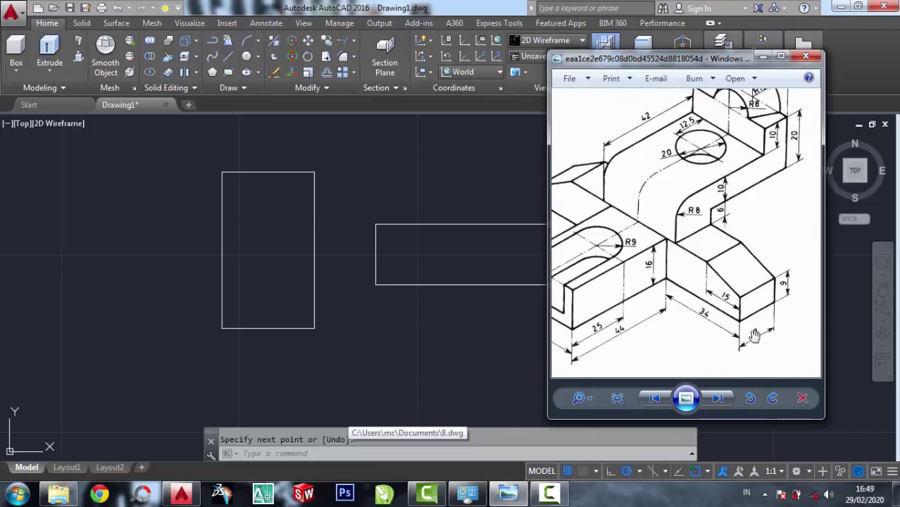
scroll(756, 318, "up", 1)
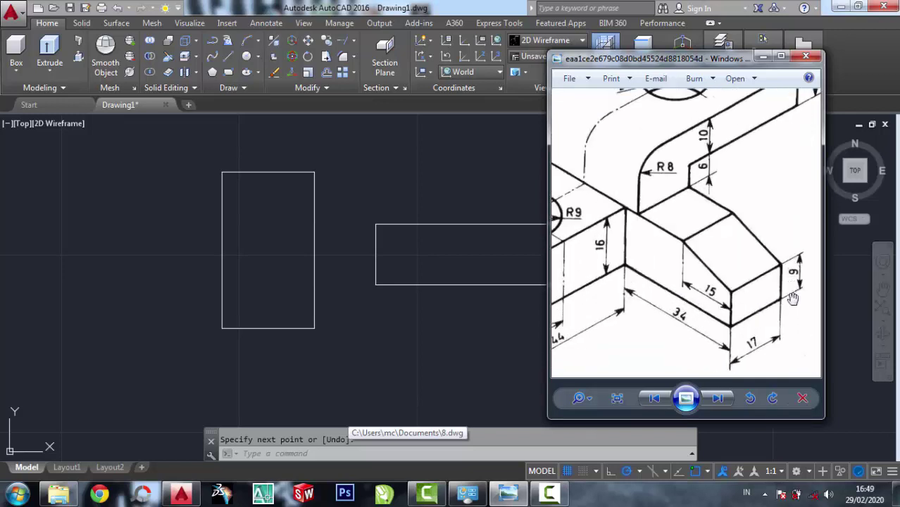
left_click(443, 208)
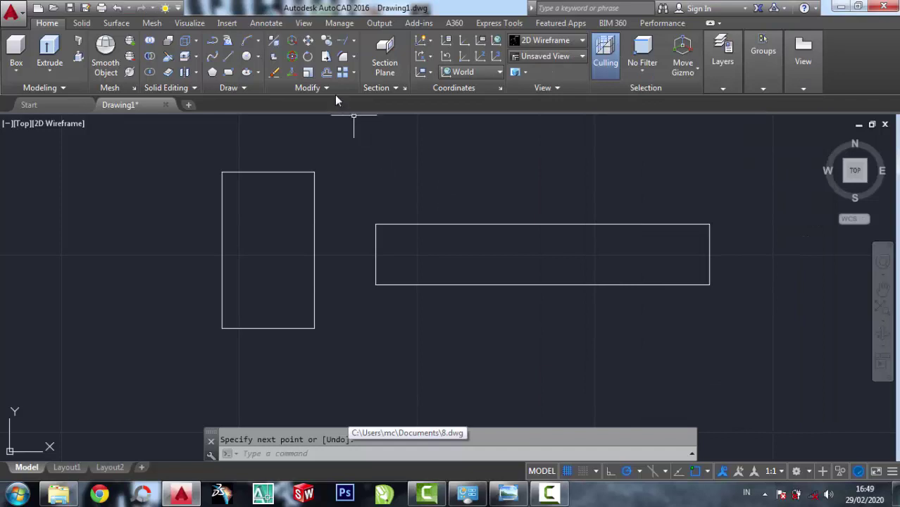
Copy the long rectangle's bottom edge 9 units upward
left_click(326, 40)
left_click(640, 309)
left_click(742, 305)
key("Return")
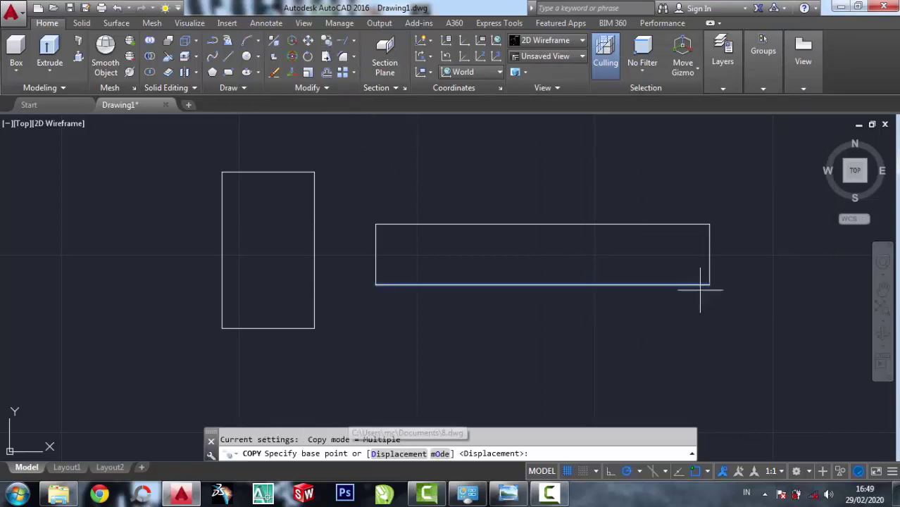
left_click(709, 284)
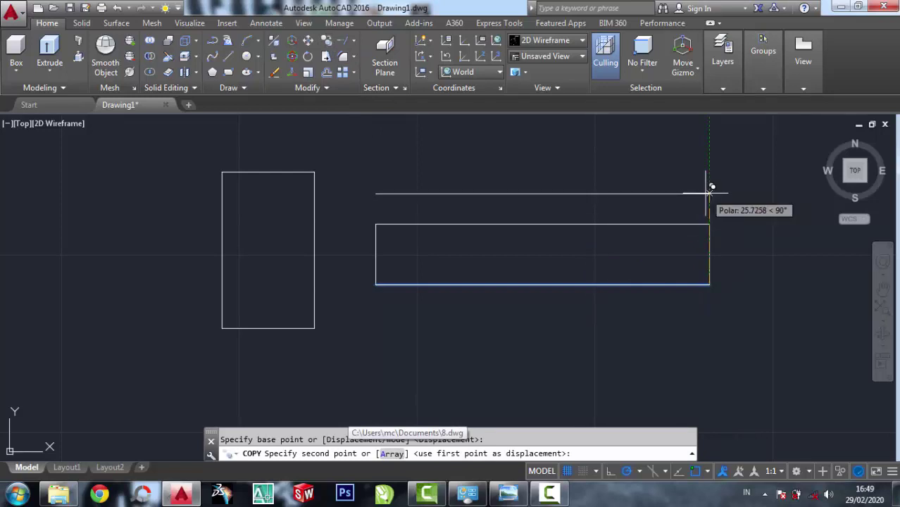
type("9")
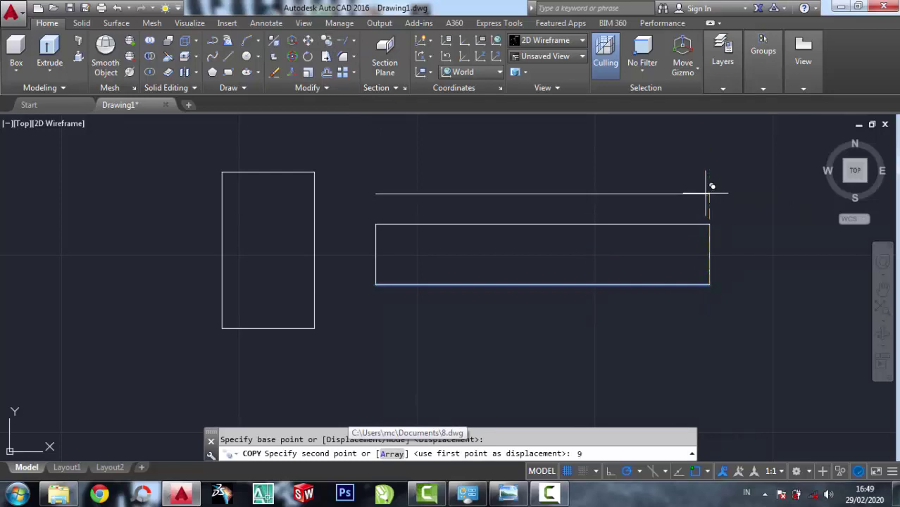
key("Return")
key("Return")
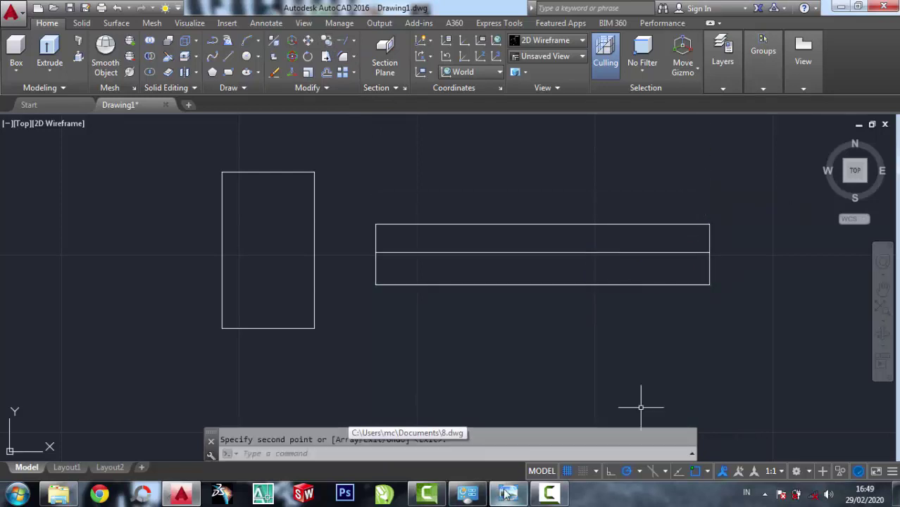
After checking the reference picture, erase the copied middle line
left_click(507, 493)
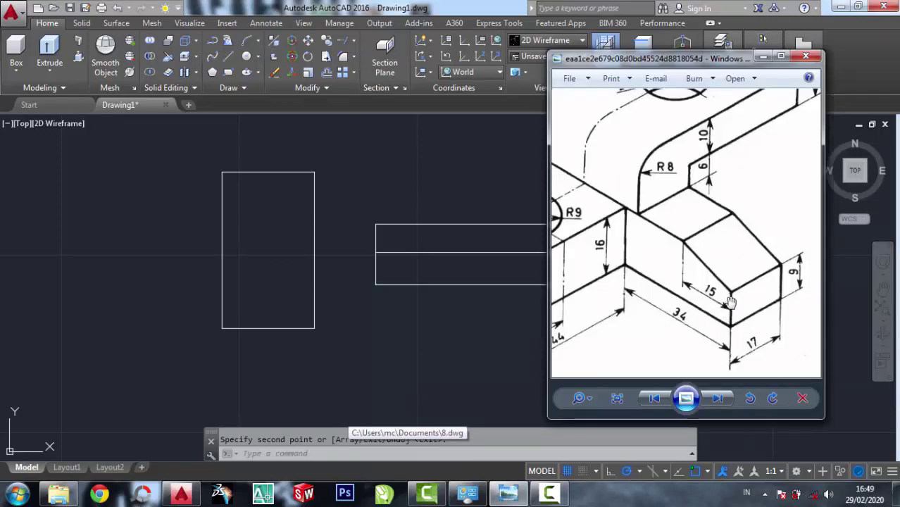
scroll(656, 295, "down", 3)
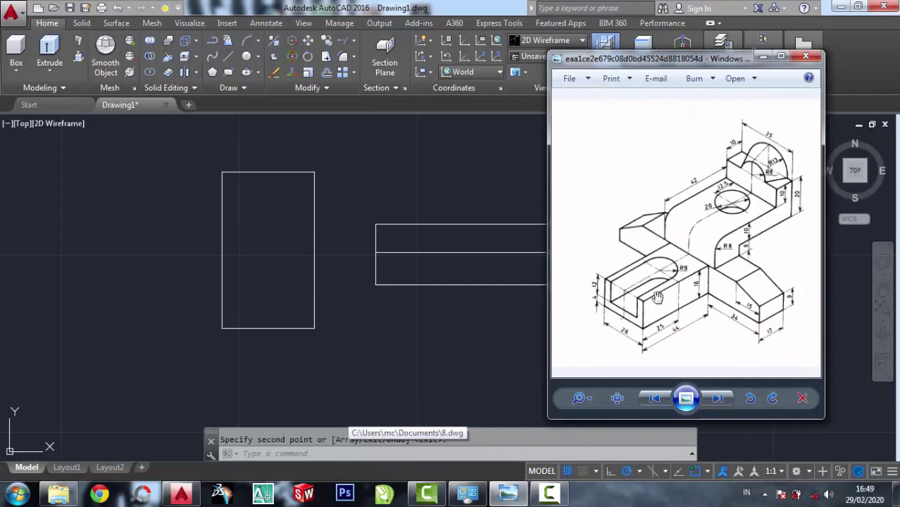
scroll(656, 296, "up", 2)
scroll(690, 302, "up", 1)
scroll(698, 283, "up", 1)
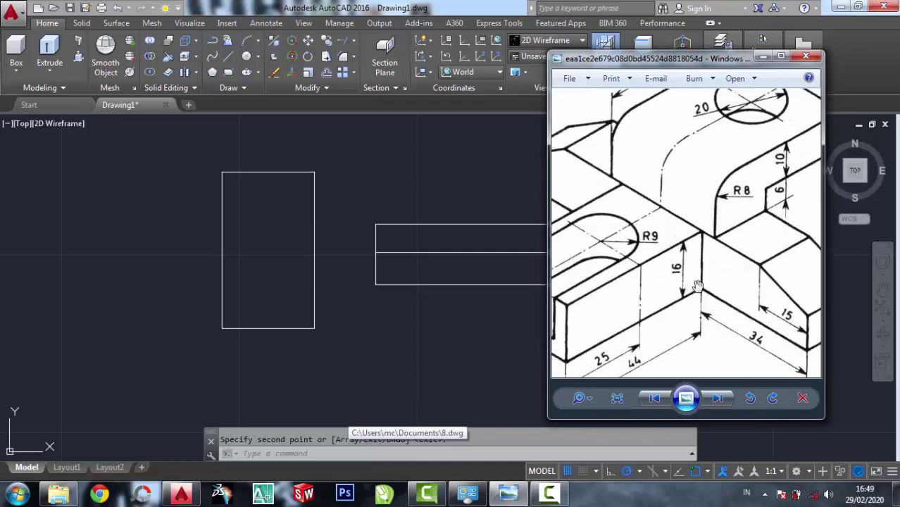
scroll(667, 230, "down", 1)
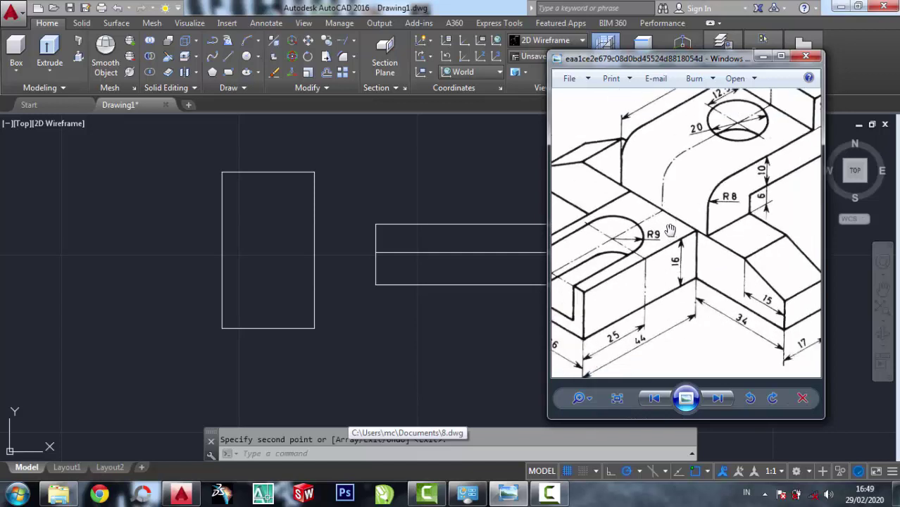
left_click(412, 163)
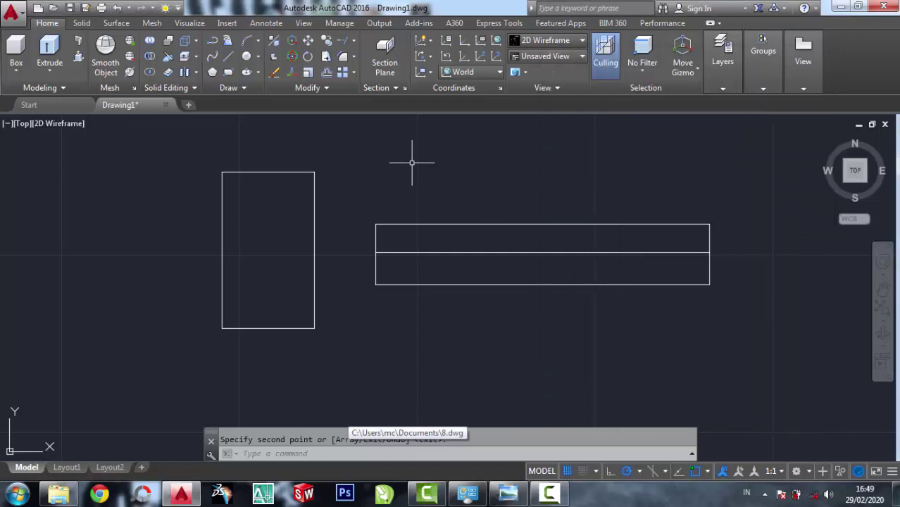
left_click(276, 73)
left_click(499, 252)
key("Return")
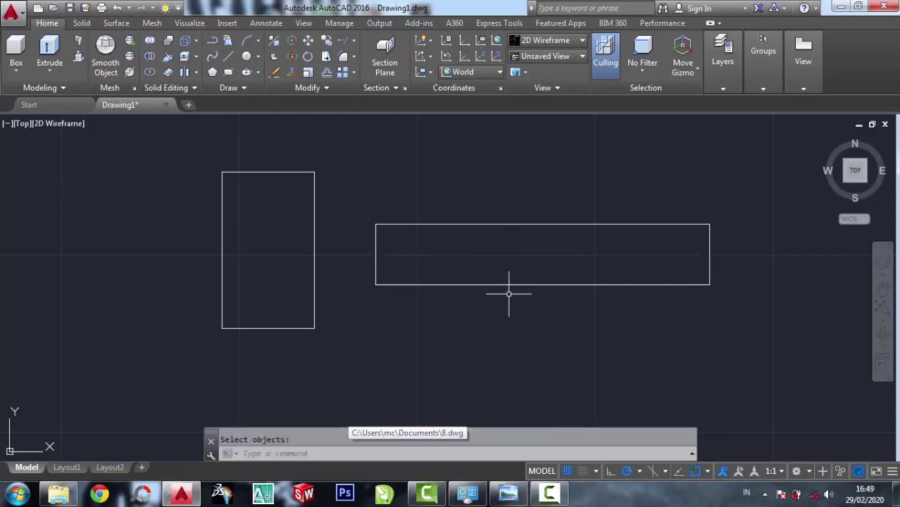
Look over the reference image again and put it away
left_click(508, 492)
scroll(612, 243, "down", 2)
scroll(675, 308, "up", 2)
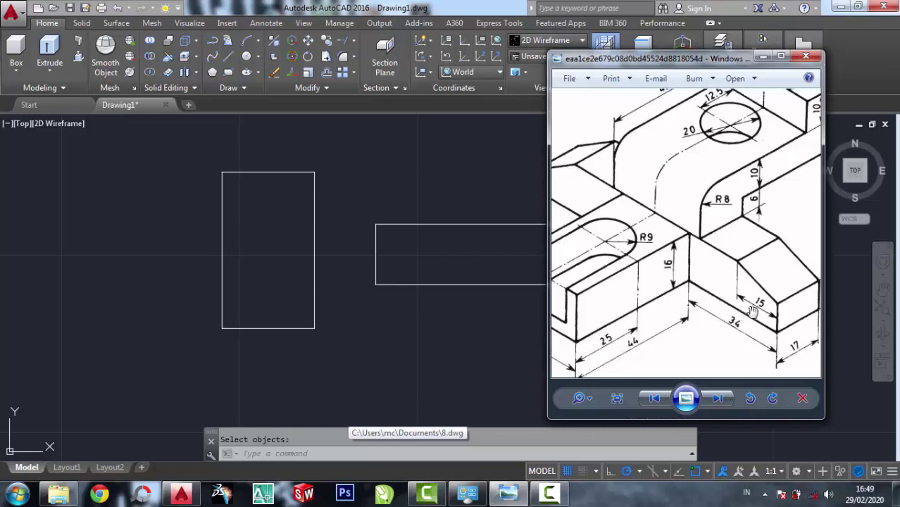
left_click(466, 185)
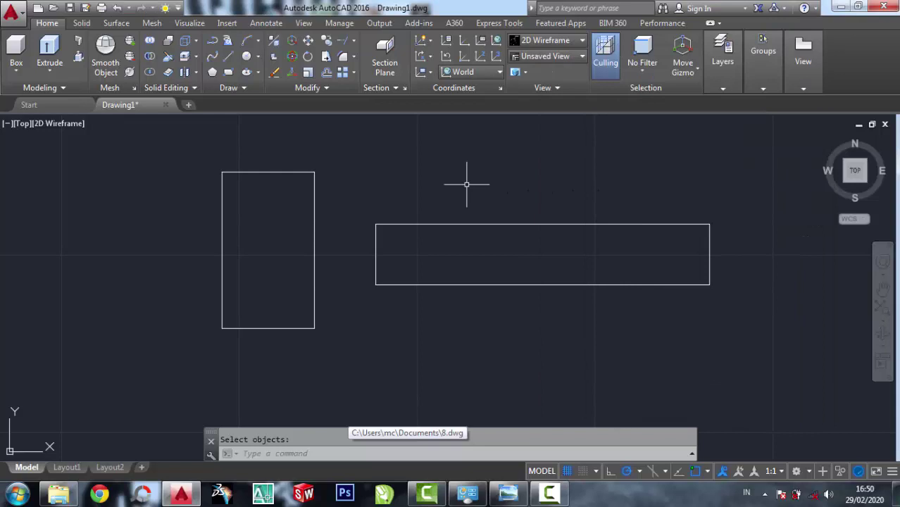
Copy the rectangle's bottom edge 16 units upward
left_click(326, 41)
left_click(584, 308)
left_click(570, 258)
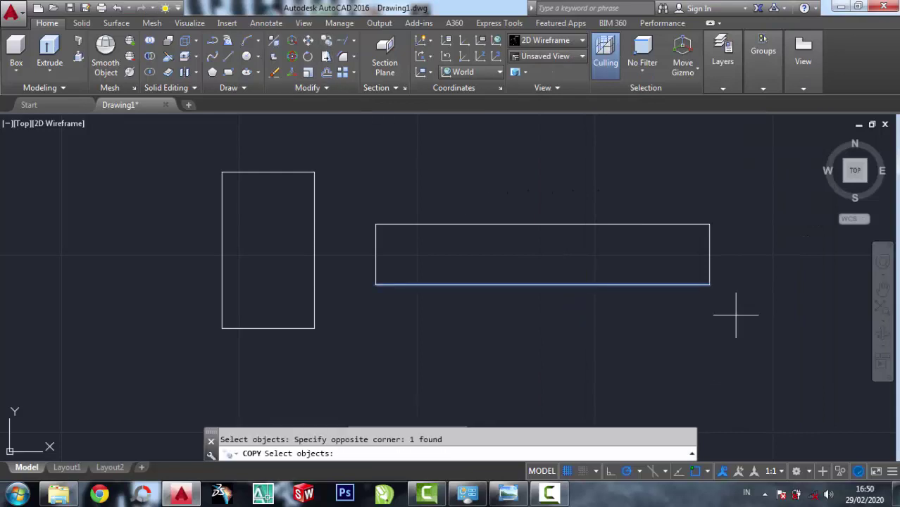
key("Return")
left_click(709, 284)
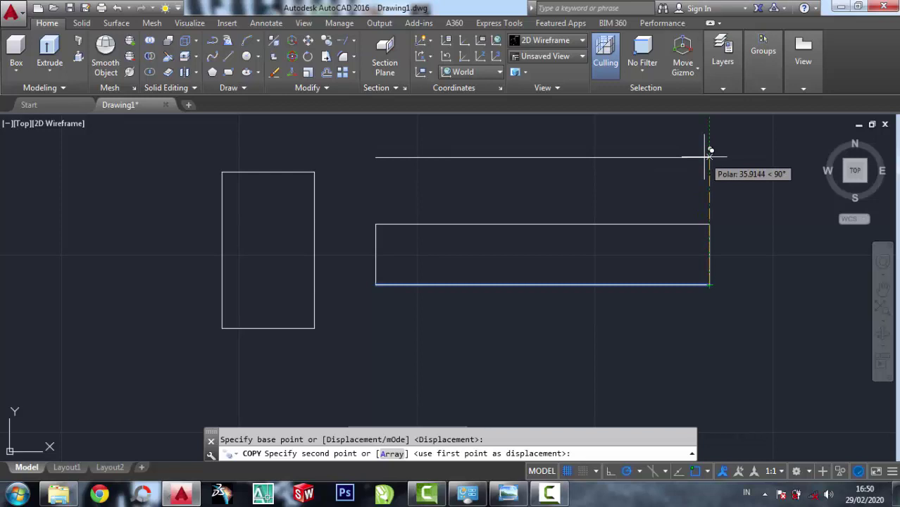
type("1566")
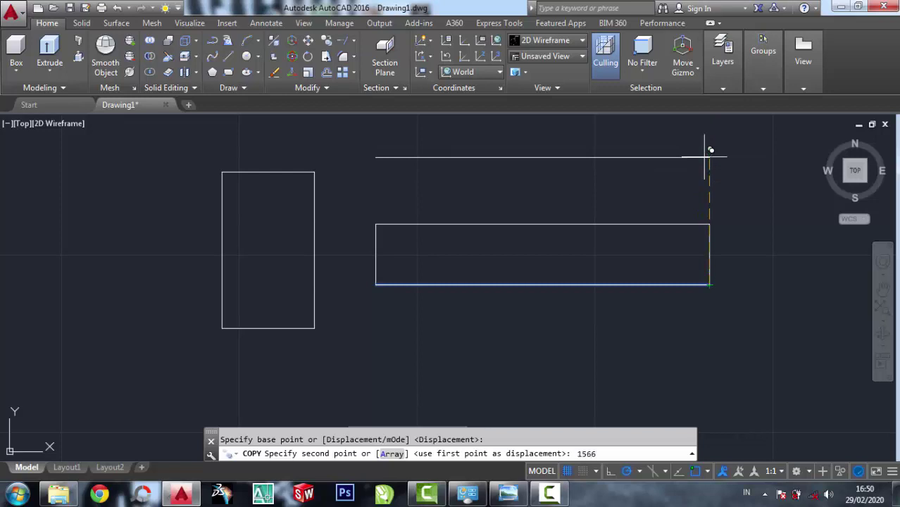
key("BackSpace")
key("BackSpace")
key("BackSpace")
type("6")
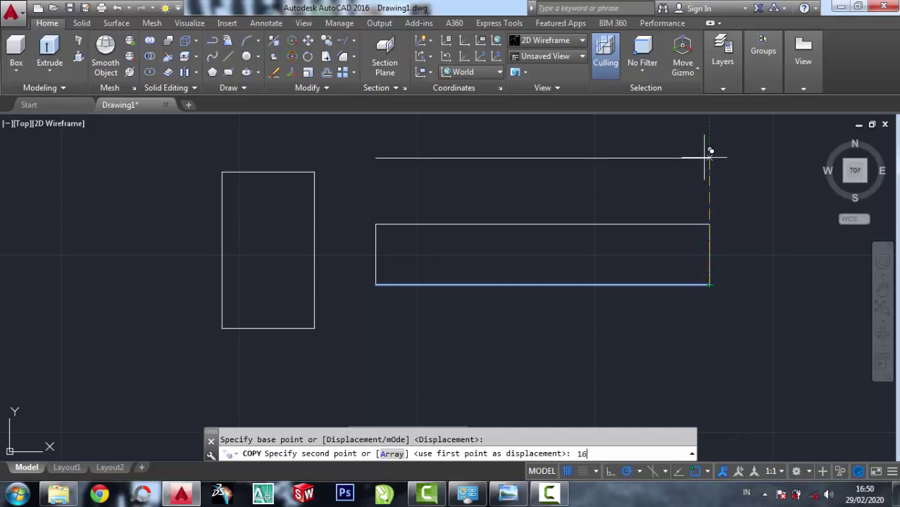
key("Return")
key("Return")
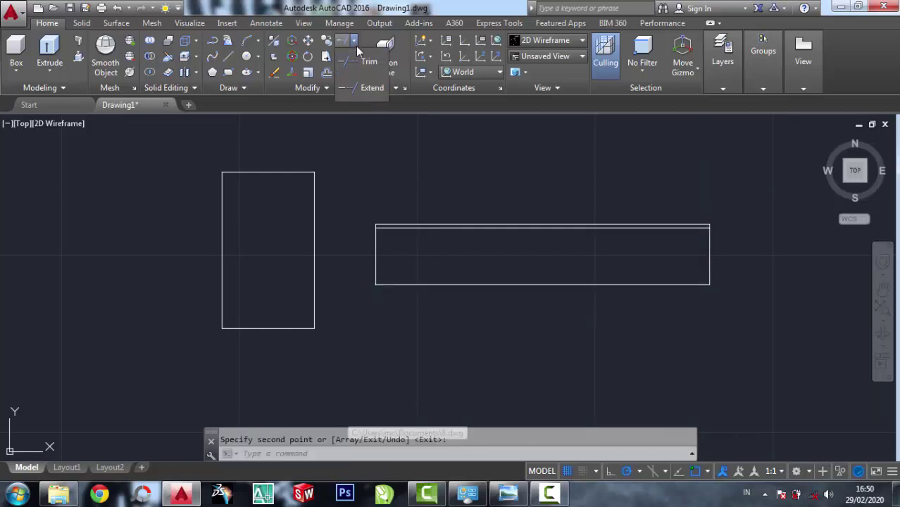
Trim away the right edge segment above the new 16-unit line
left_click(343, 56)
left_click(746, 326)
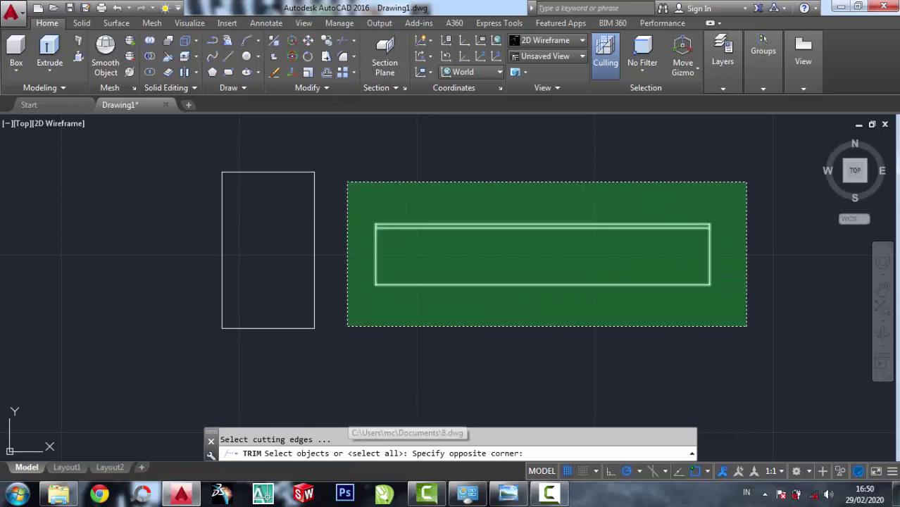
left_click(346, 182)
scroll(407, 241, "up", 5)
key("Return")
scroll(394, 201, "up", 2)
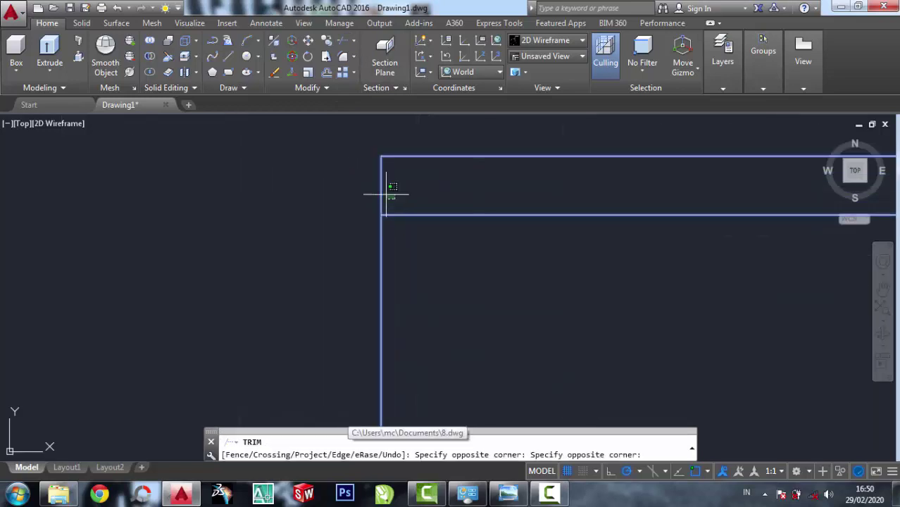
scroll(345, 175, "down", 1)
scroll(644, 227, "down", 3)
mouse_move(644, 226)
middle_mouse_down()
mouse_move(680, 214)
mouse_move(342, 271)
middle_mouse_up()
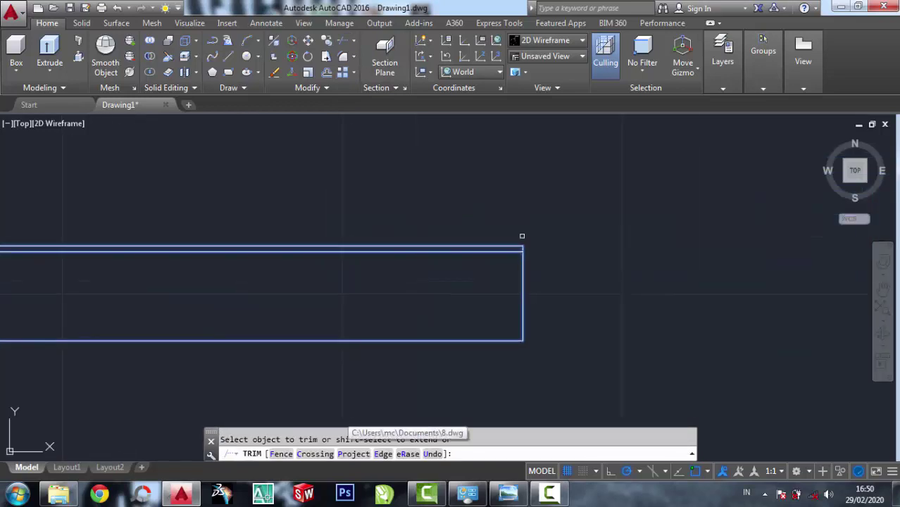
middle_click_drag(552, 257, 552, 237)
left_click(536, 229)
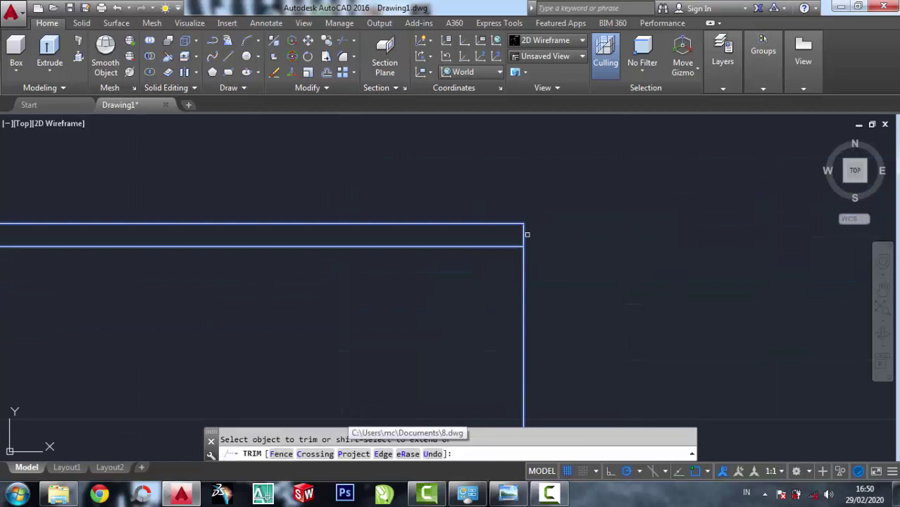
left_click(525, 233)
left_click(566, 198)
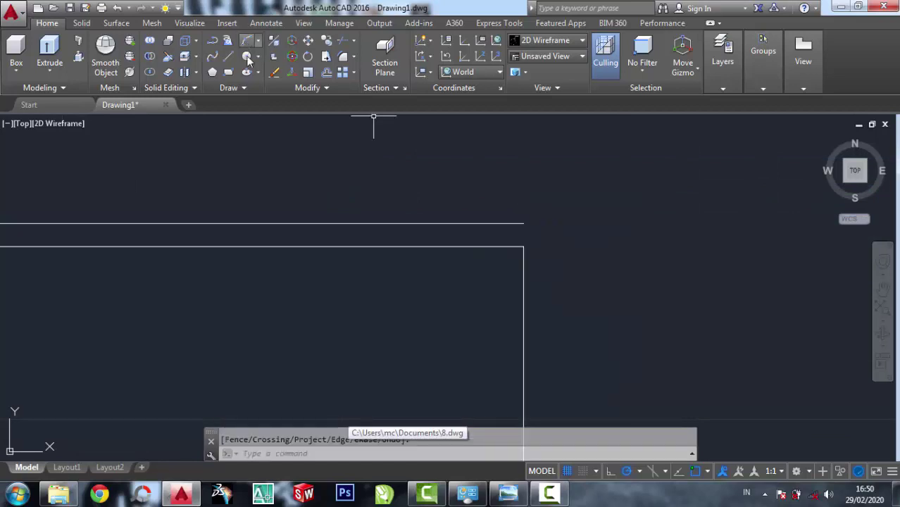
Erase the old top line of the rectangle
left_click(273, 72)
left_click(440, 238)
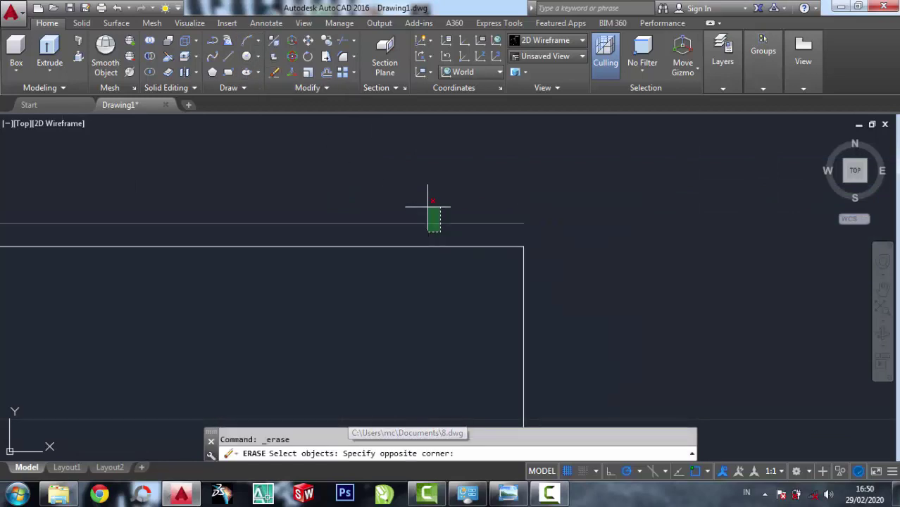
left_click(427, 201)
key("Return")
scroll(487, 190, "down", 2)
scroll(465, 211, "down", 3)
scroll(442, 229, "up", 4)
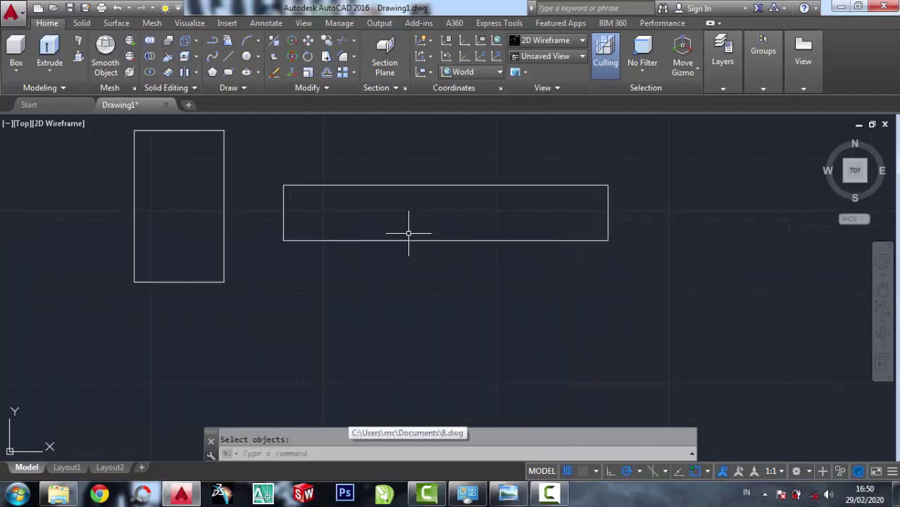
Review the bracket reference drawing's dimensions and dismiss it
left_click(507, 492)
scroll(637, 259, "down", 1)
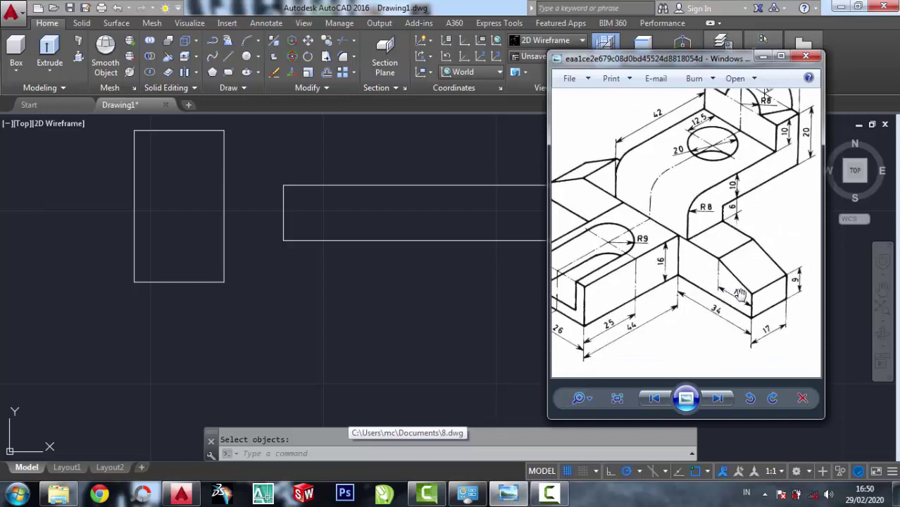
scroll(743, 304, "up", 1)
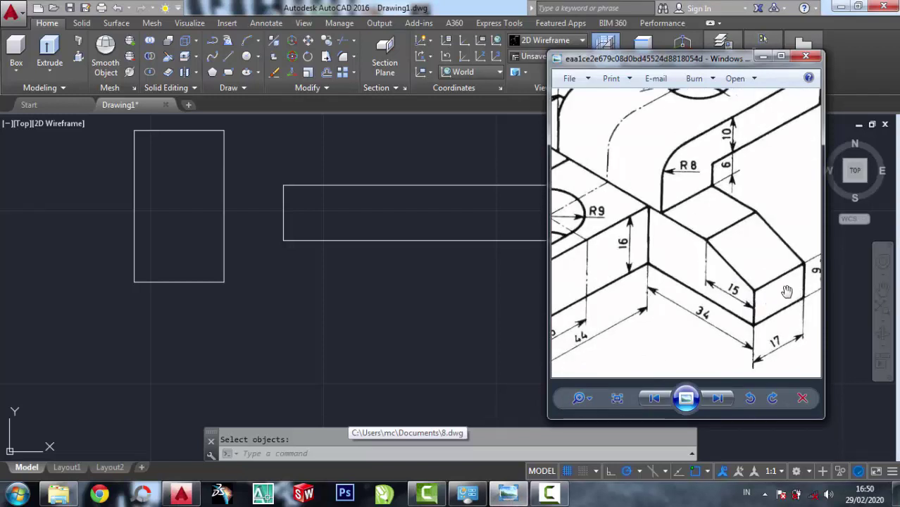
scroll(751, 298, "down", 1)
left_click(481, 151)
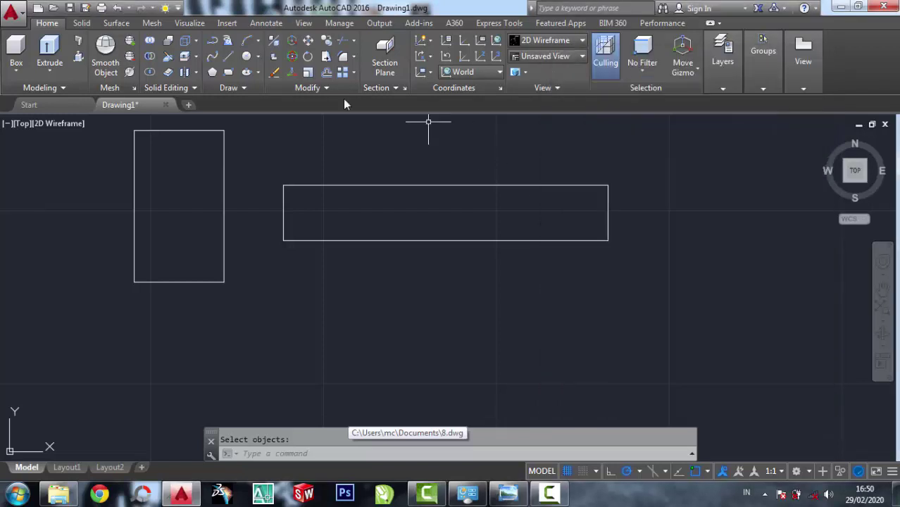
Begin copying the top edge, recheck the reference, close it, and cancel the copy
left_click(326, 40)
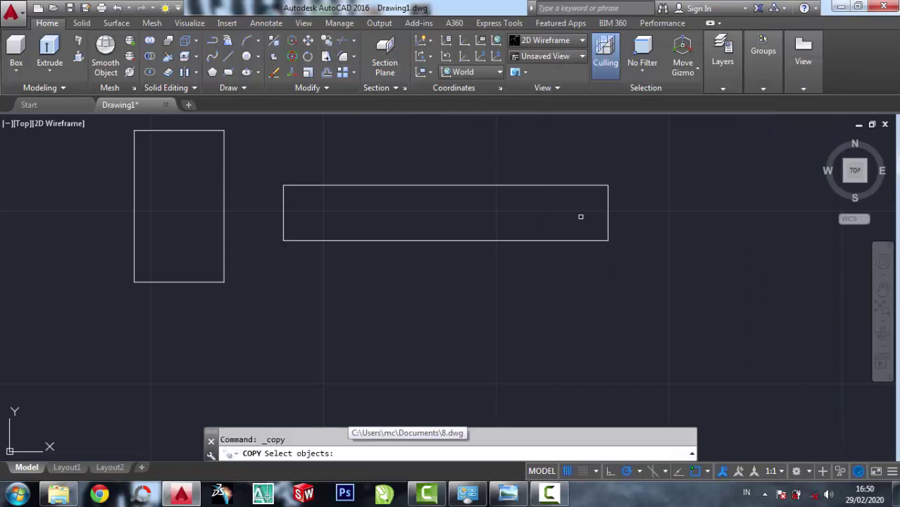
left_click(584, 185)
key("Return")
left_click(609, 185)
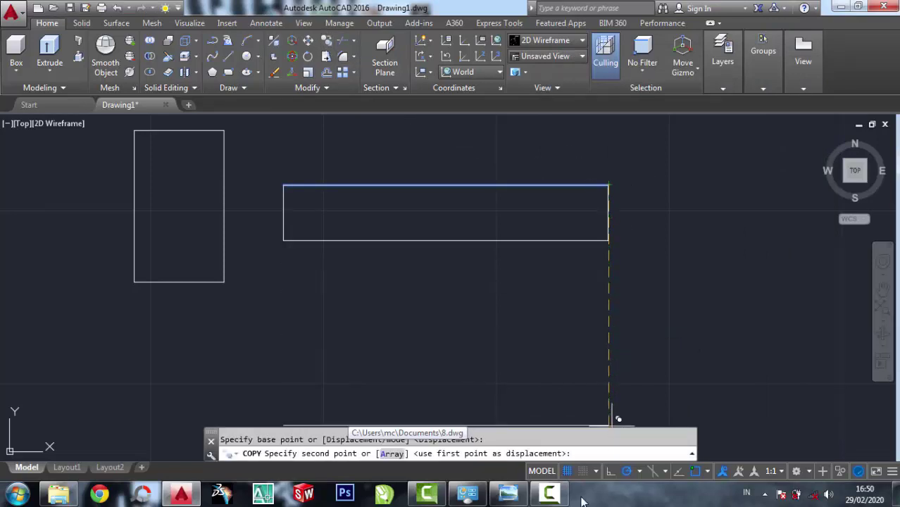
left_click(508, 492)
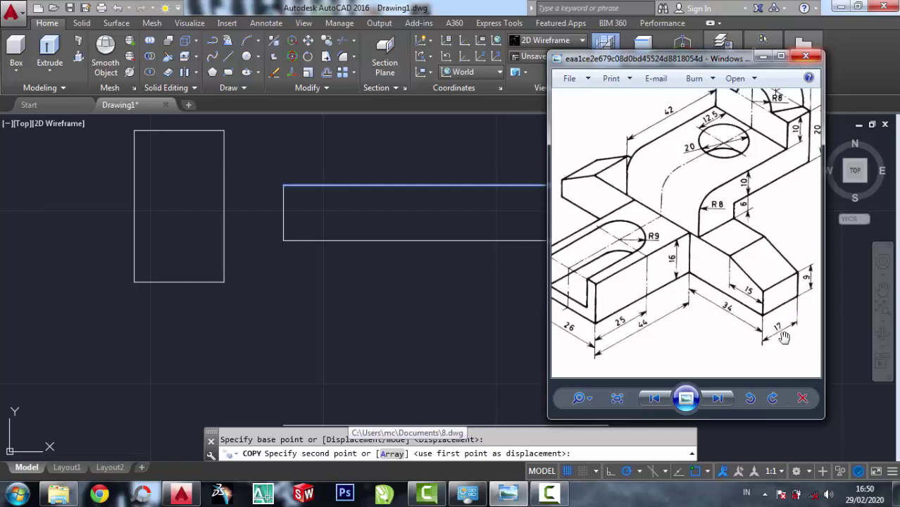
left_click(808, 57)
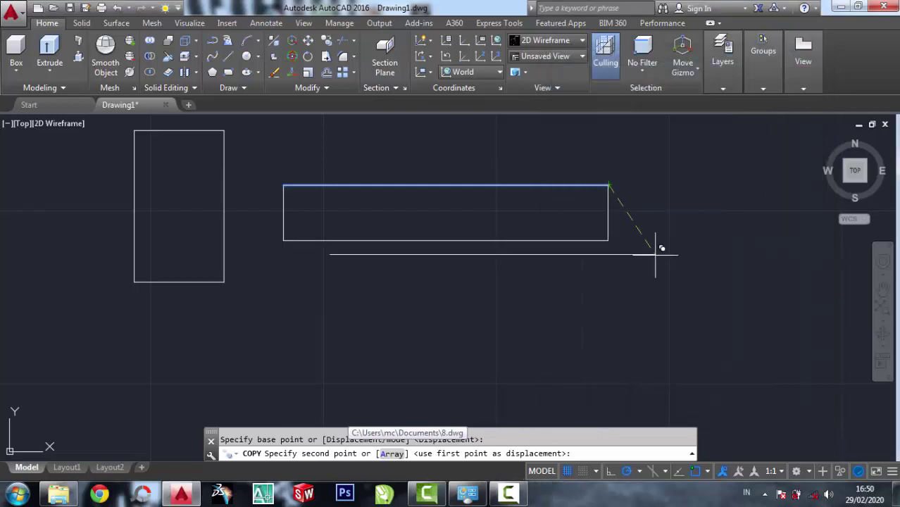
key("Escape")
Copy the bottom edge from its lower-right corner 9 units upward
left_click(331, 44)
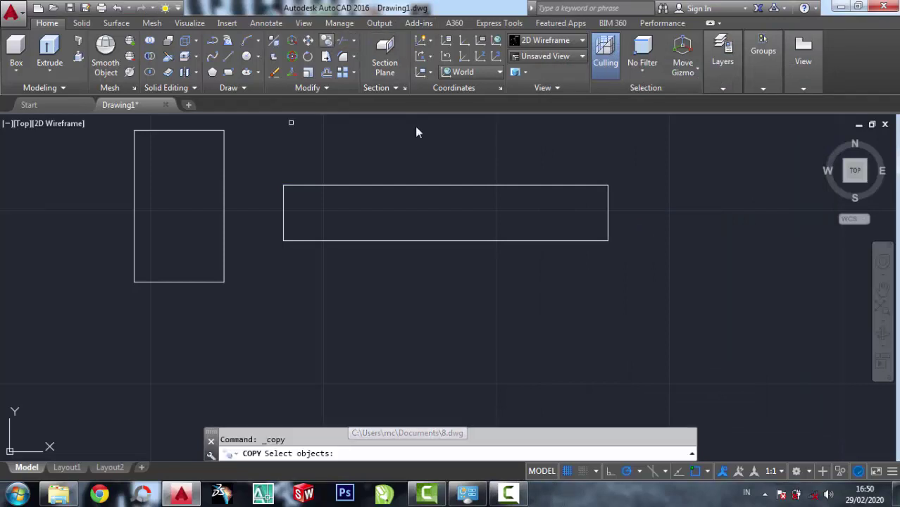
left_click(535, 240)
key("Return")
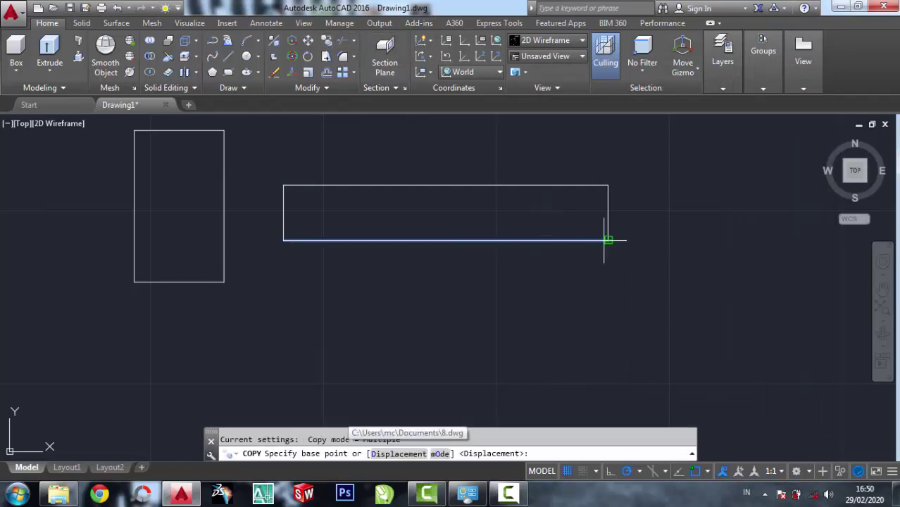
left_click(608, 240)
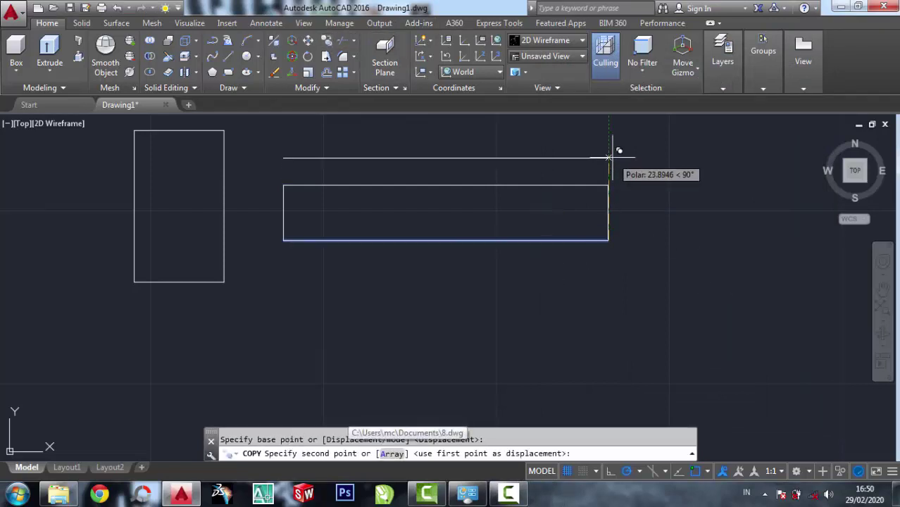
type("9")
key("Return")
key("Return")
scroll(614, 150, "up", 2)
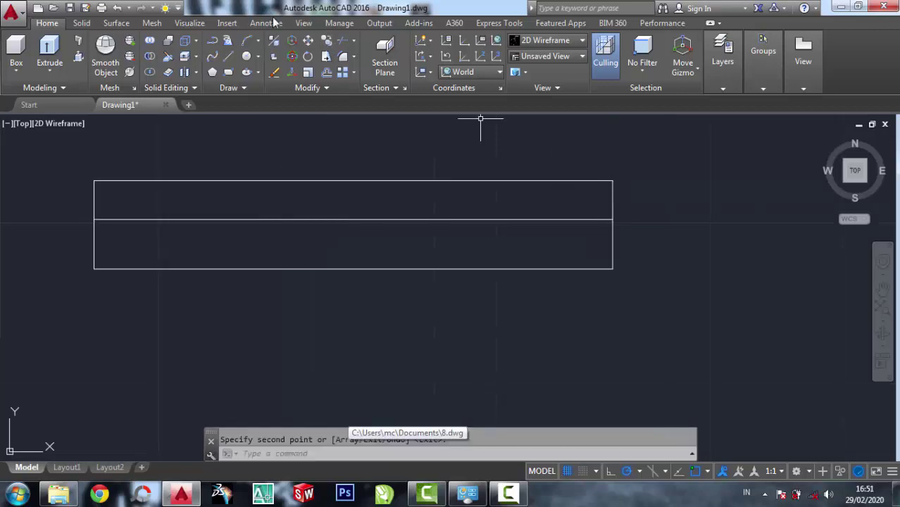
left_click(465, 496)
left_click(465, 496)
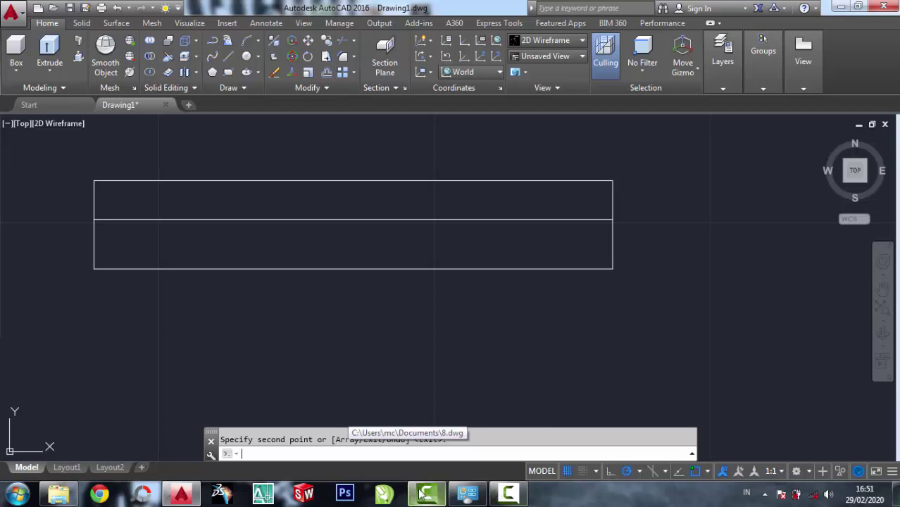
left_click(58, 494)
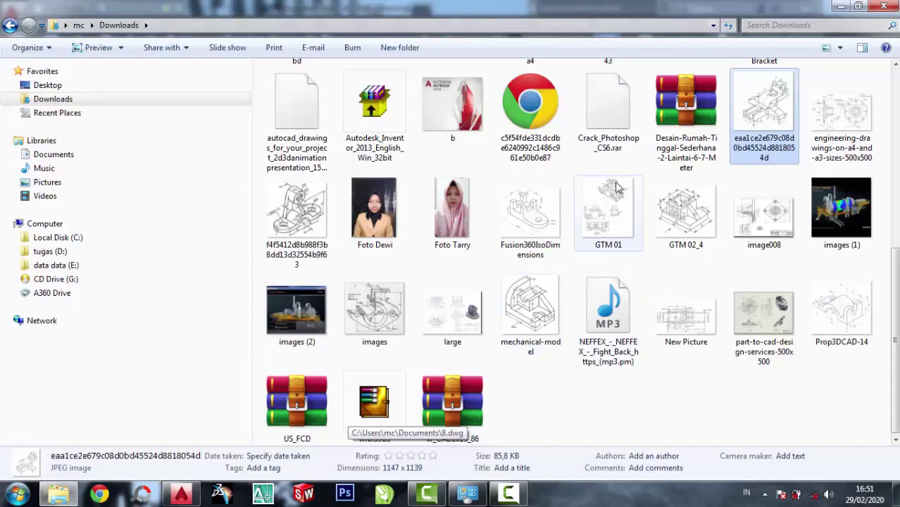
double_click(766, 123)
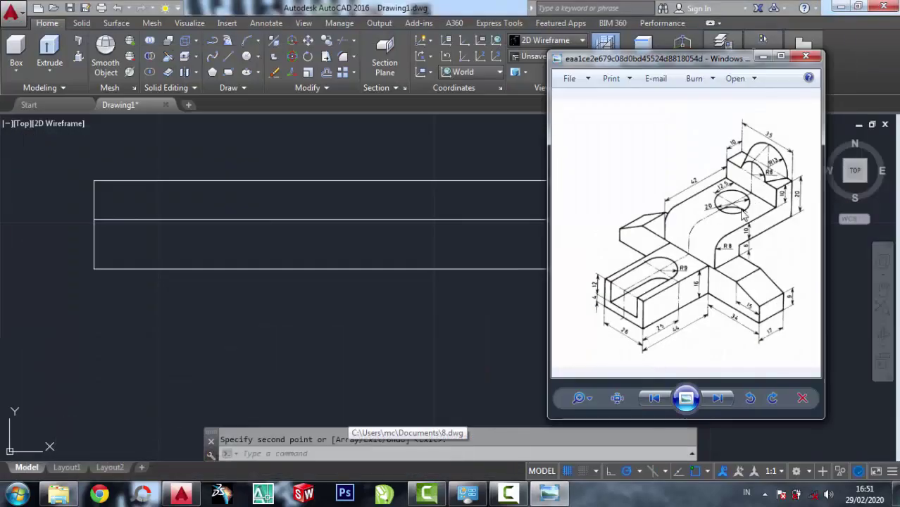
scroll(741, 216, "up", 1)
scroll(568, 172, "down", 1)
scroll(732, 313, "up", 1)
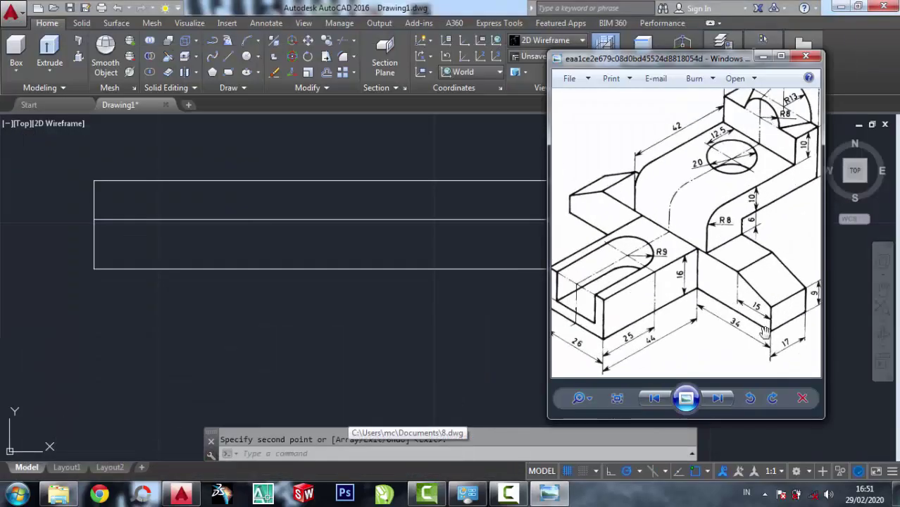
scroll(763, 331, "up", 1)
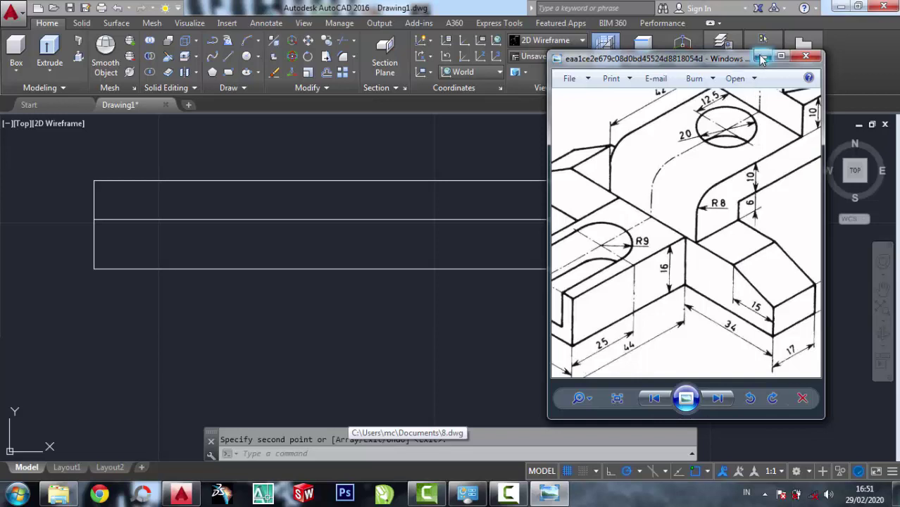
left_click(760, 59)
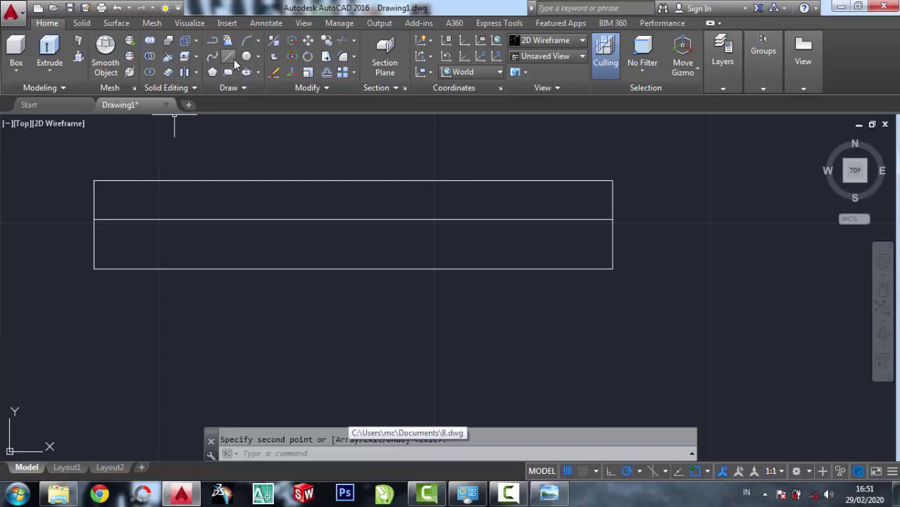
Draw a 15-unit line along the top edge, then a diagonal to the middle line's right end
left_click(228, 57)
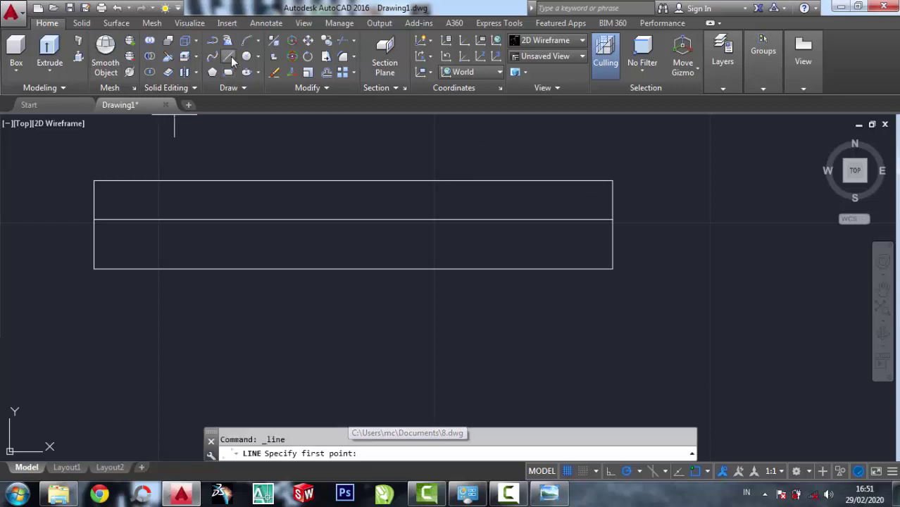
left_click(611, 180)
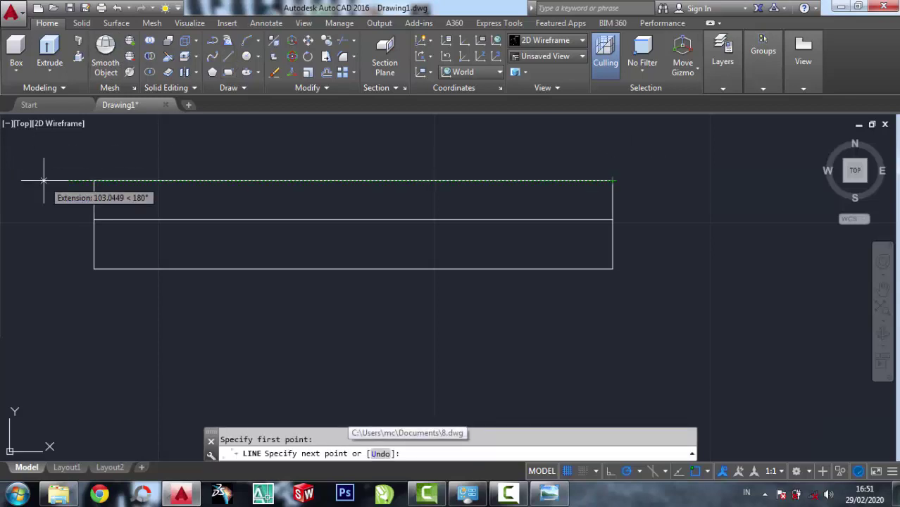
type("1")
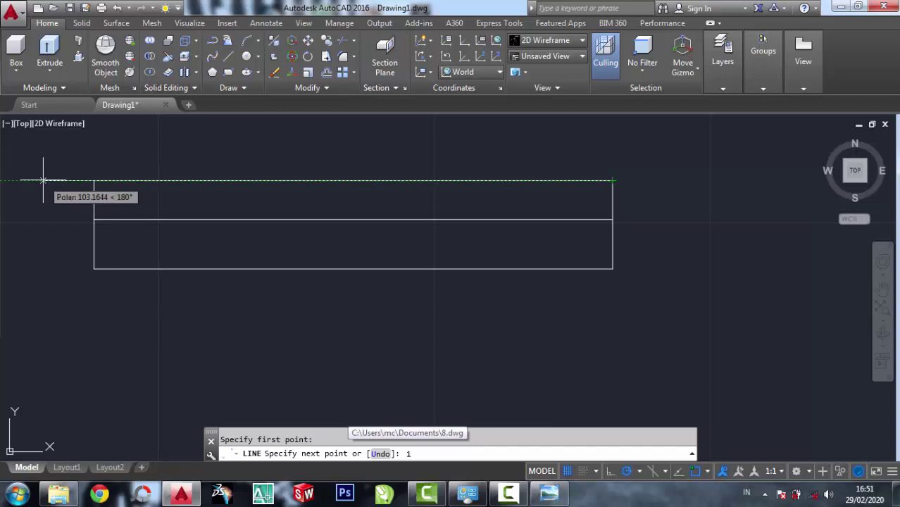
type("5")
key("Return")
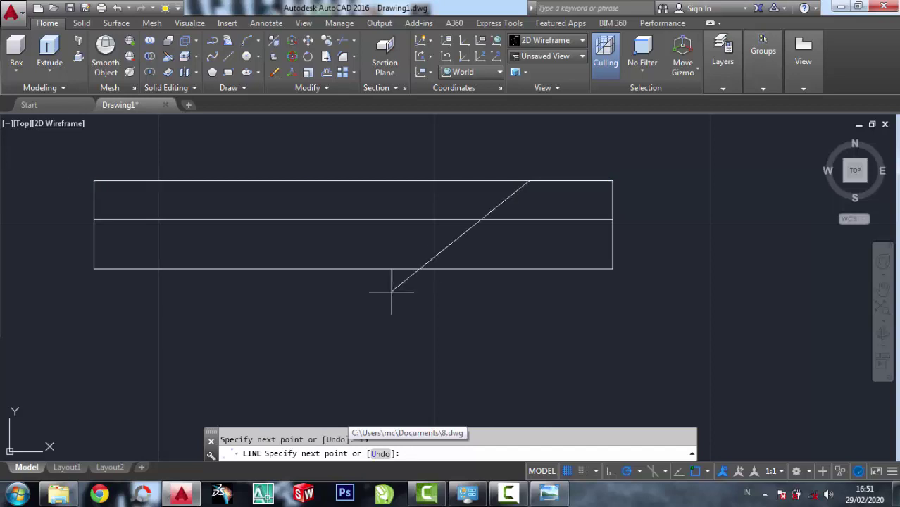
left_click(612, 219)
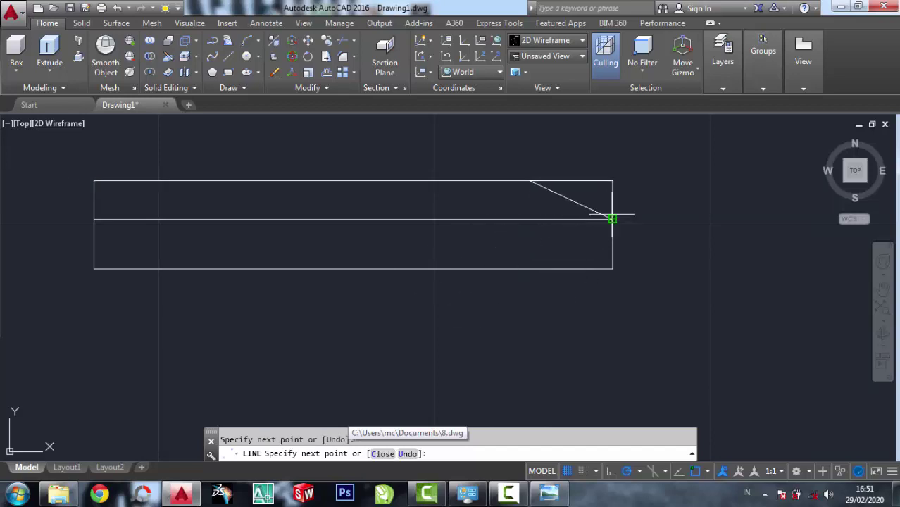
right_click(612, 220)
left_click(637, 224)
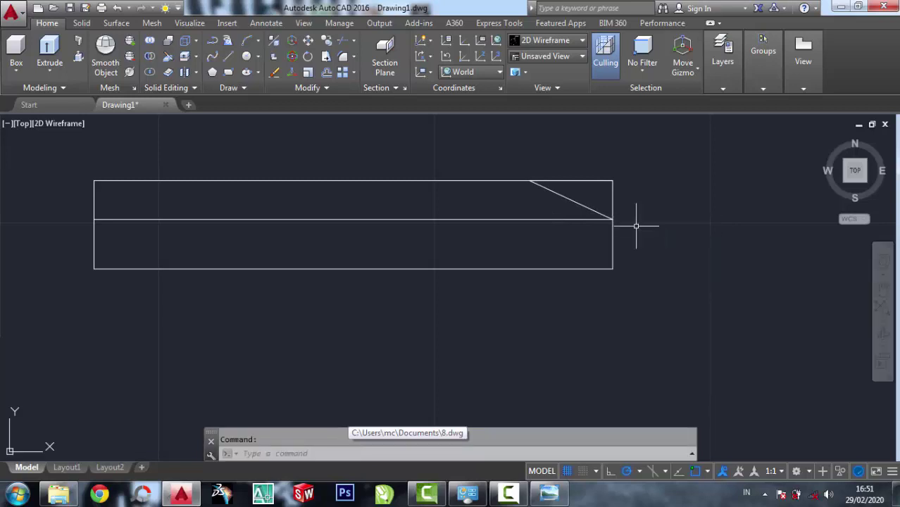
Trim away the top-right corner beyond the diagonal, using the diagonal as the cutting edge
left_click(274, 73)
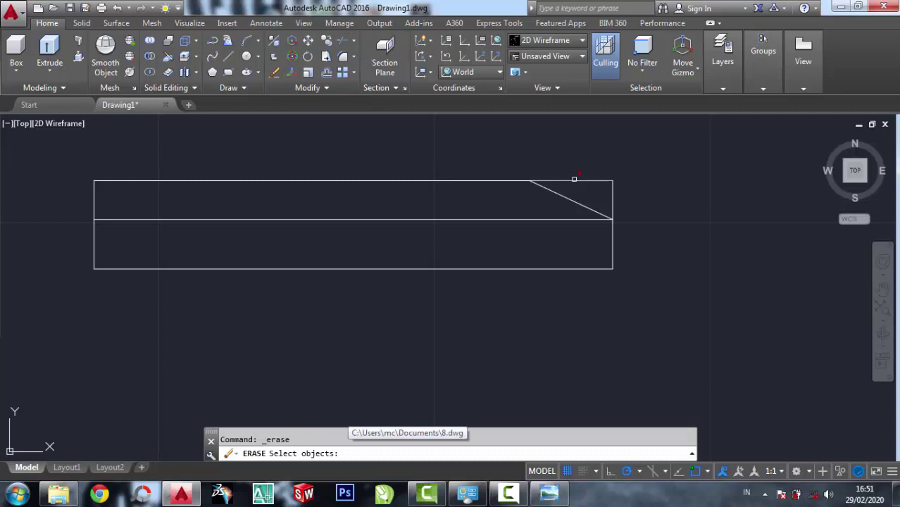
key("Return")
scroll(585, 184, "up", 6)
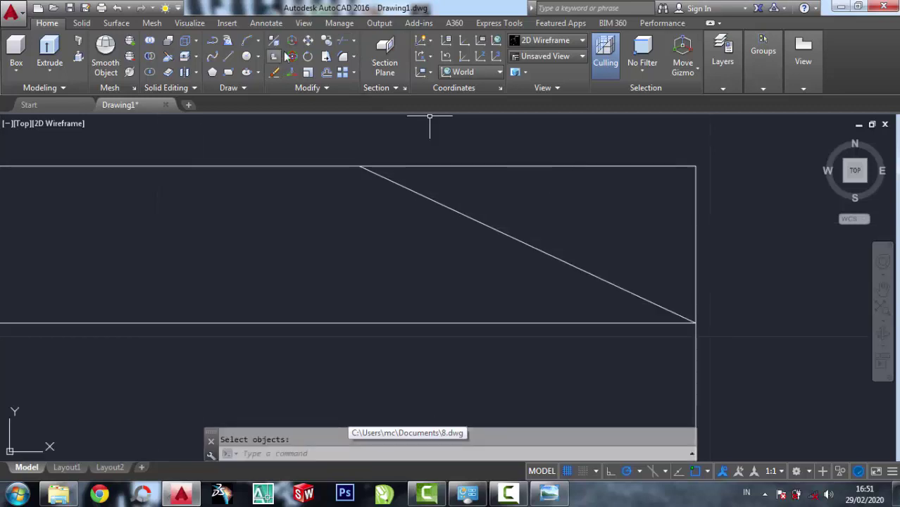
left_click(343, 40)
left_click(555, 233)
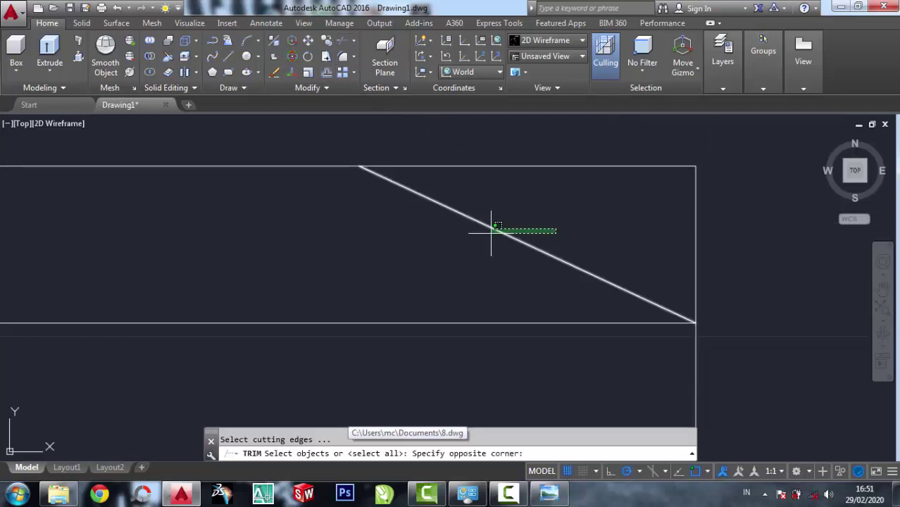
left_click(492, 231)
scroll(599, 218, "down", 4)
key("Return")
left_click(662, 223)
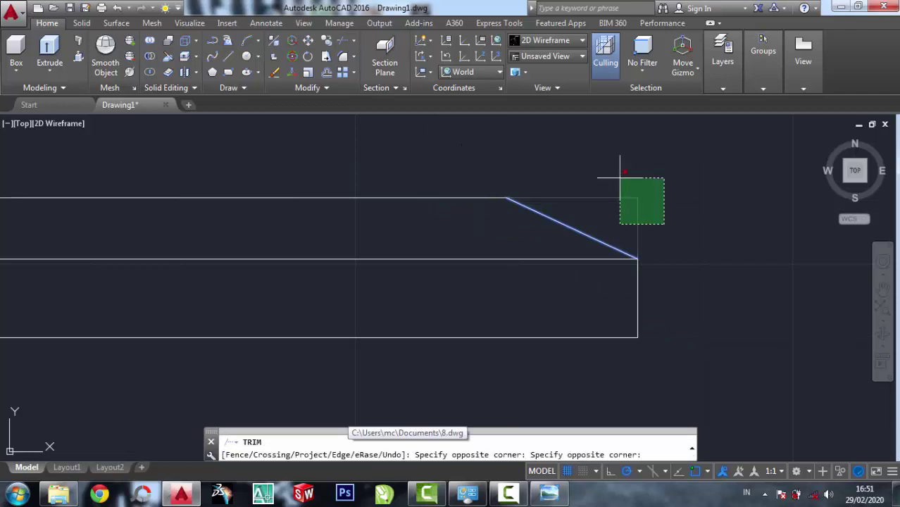
left_click(632, 177)
right_click(634, 166)
left_click(646, 169)
scroll(646, 166, "down", 2)
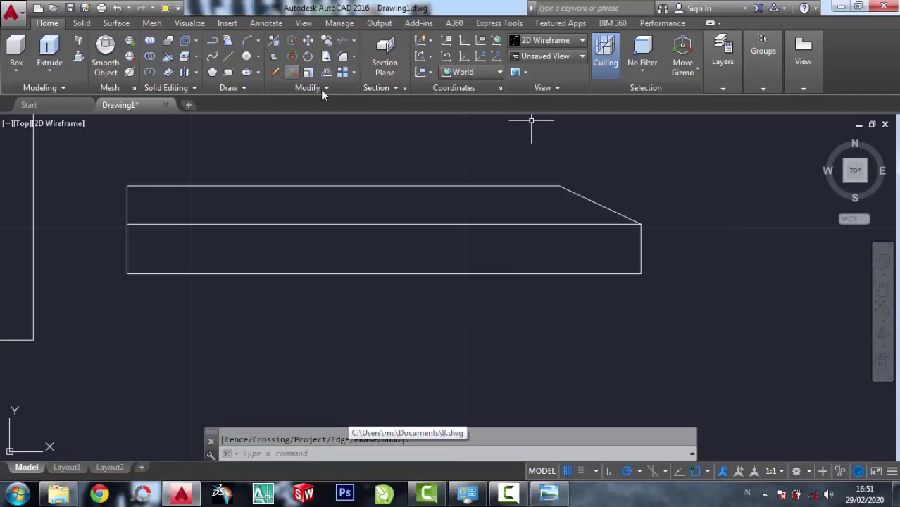
Begin mirroring the right diagonal, then cancel the first attempt
left_click(347, 91)
left_click(341, 105)
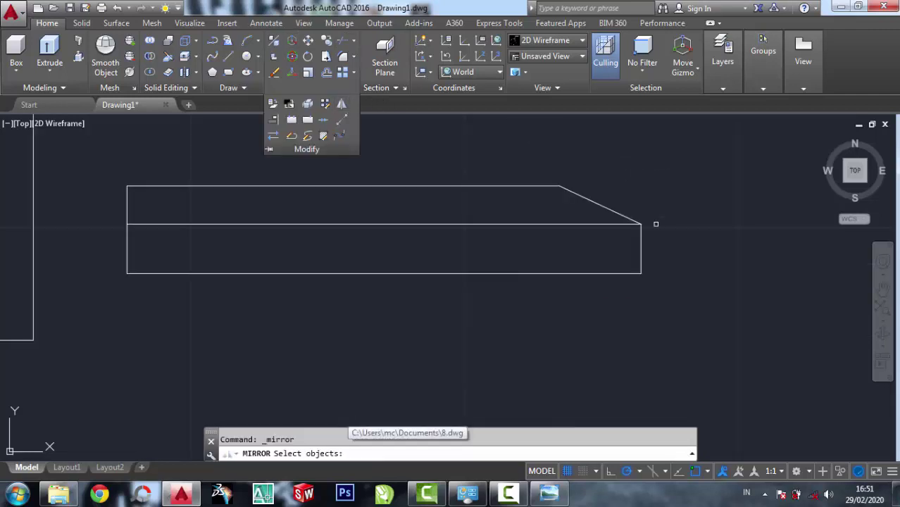
left_click(611, 210)
right_click(278, 114)
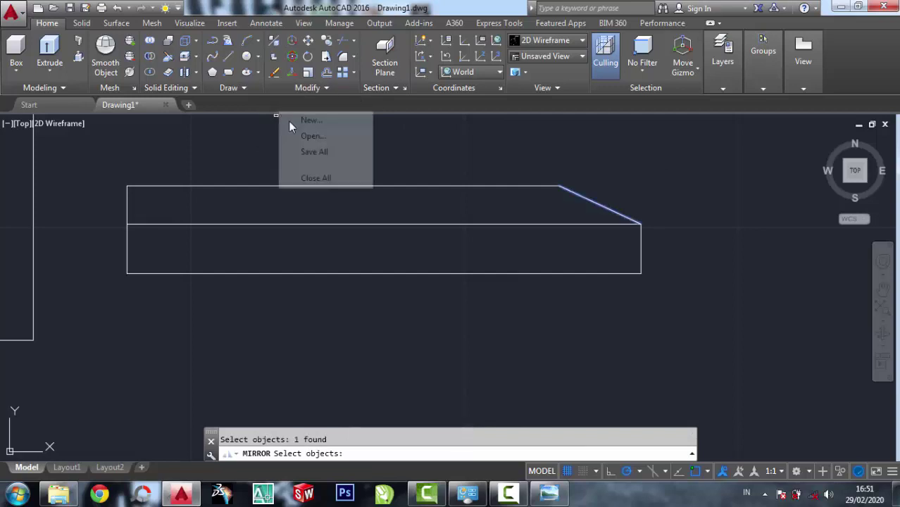
left_click(415, 148)
key("Return")
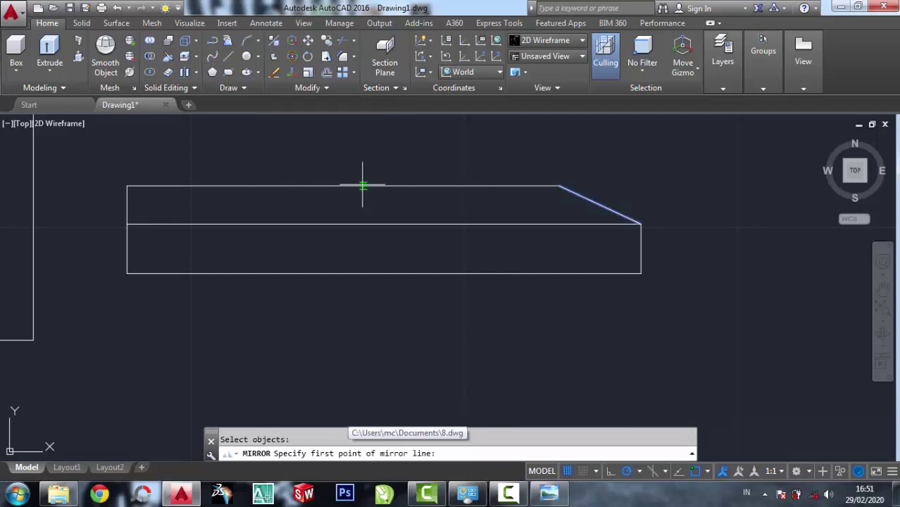
left_click(342, 185)
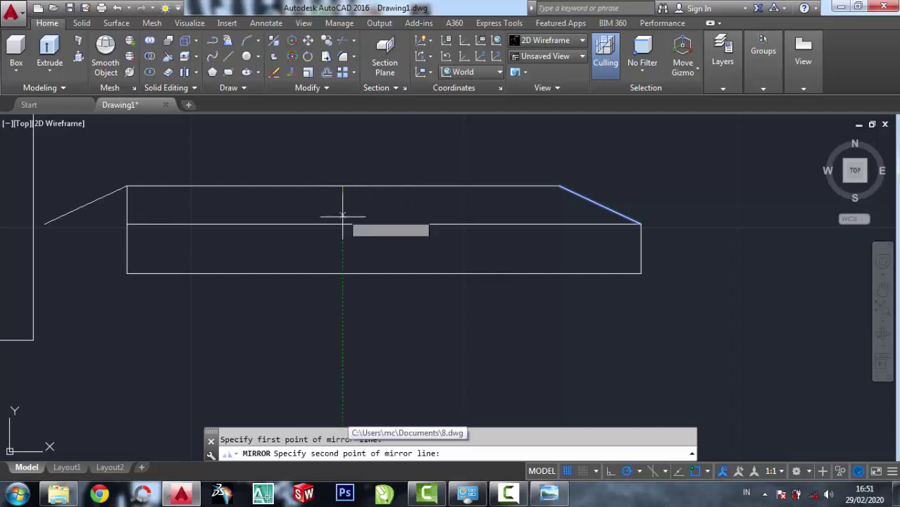
key("Escape")
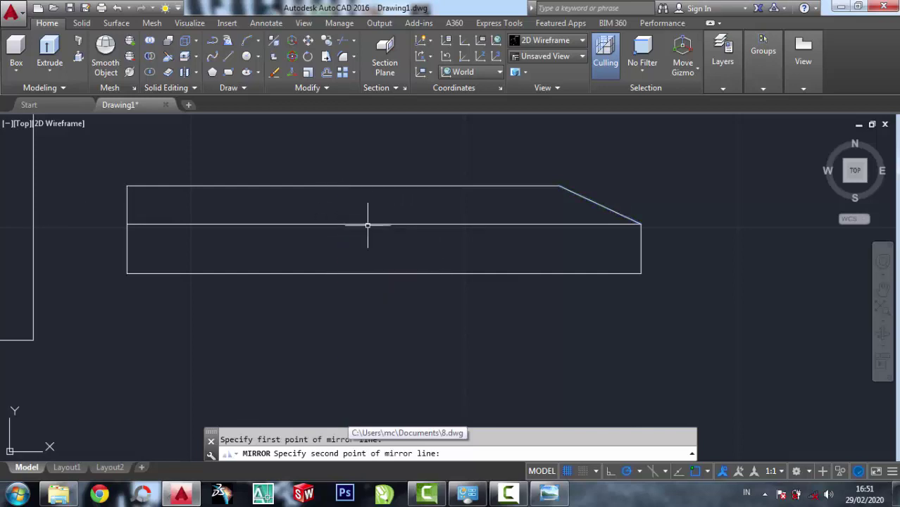
Mirror the right diagonal about a vertical line through the bottom edge's midpoint, keeping the original
left_click(326, 88)
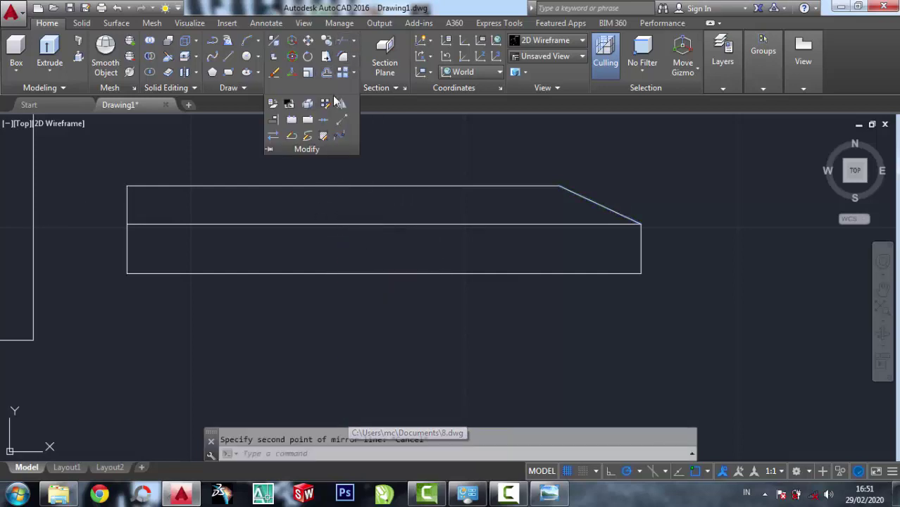
left_click(340, 104)
left_click(584, 197)
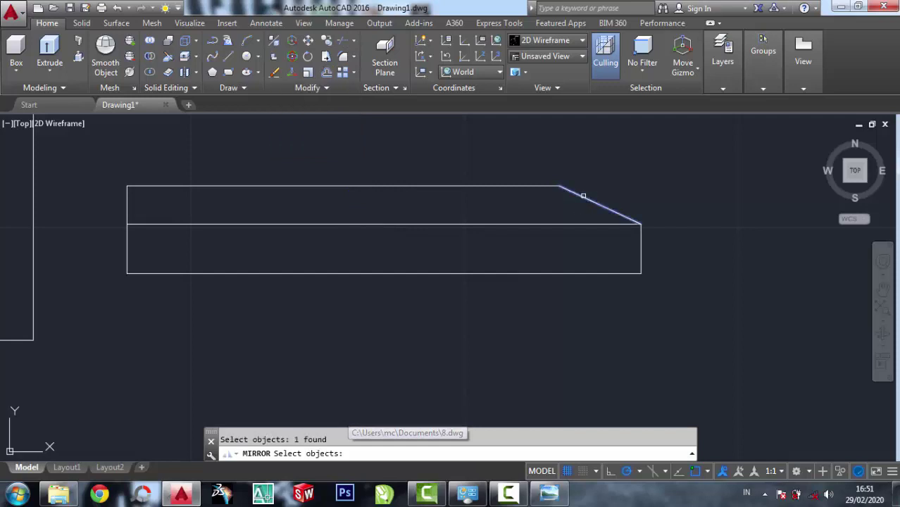
key("Return")
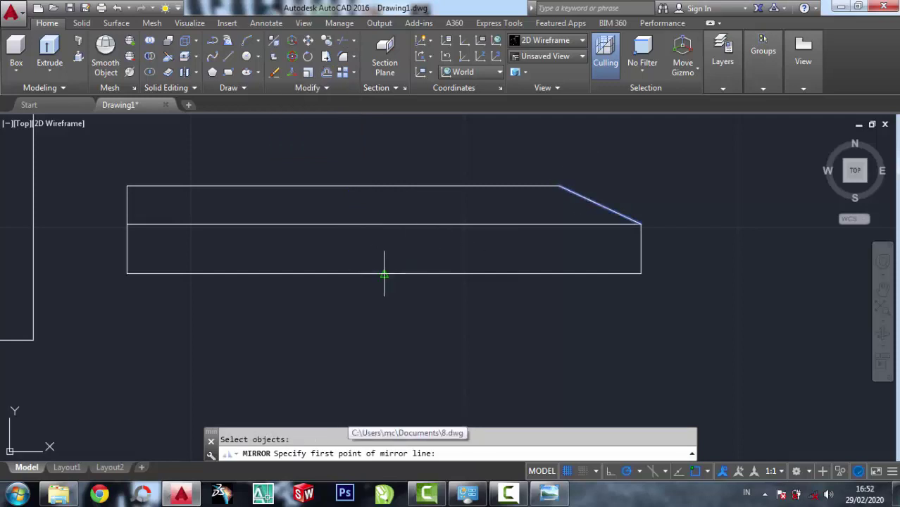
left_click(384, 273)
left_click(383, 186)
right_click(383, 186)
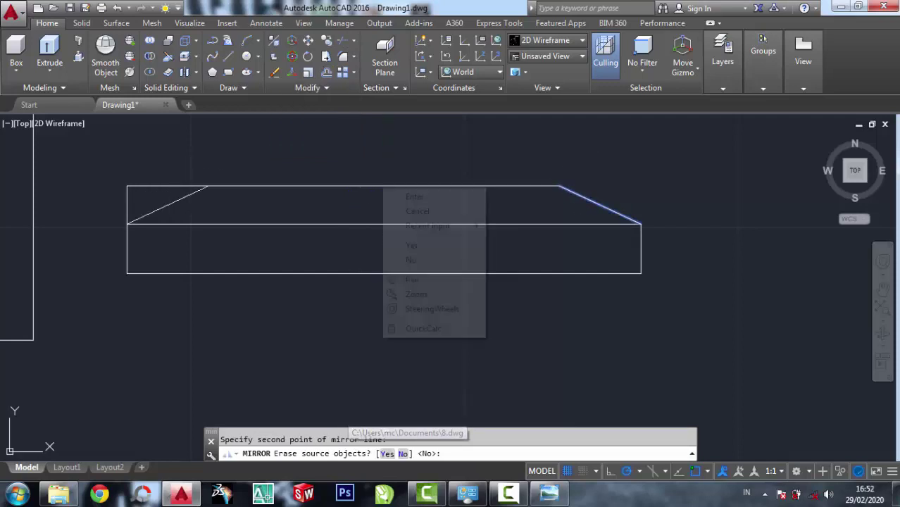
left_click(404, 196)
Trim the leftover lines beyond the new left diagonal
left_click(343, 41)
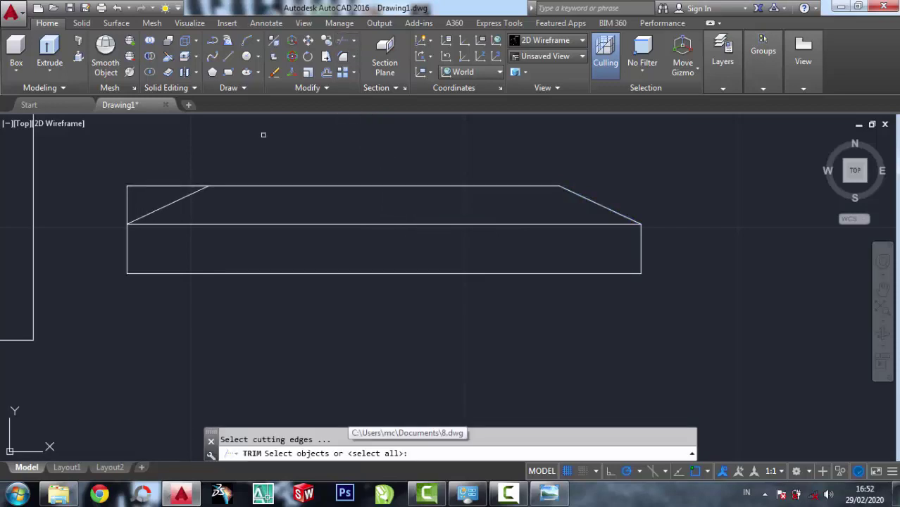
left_click(237, 241)
left_click(105, 174)
scroll(133, 185, "up", 2)
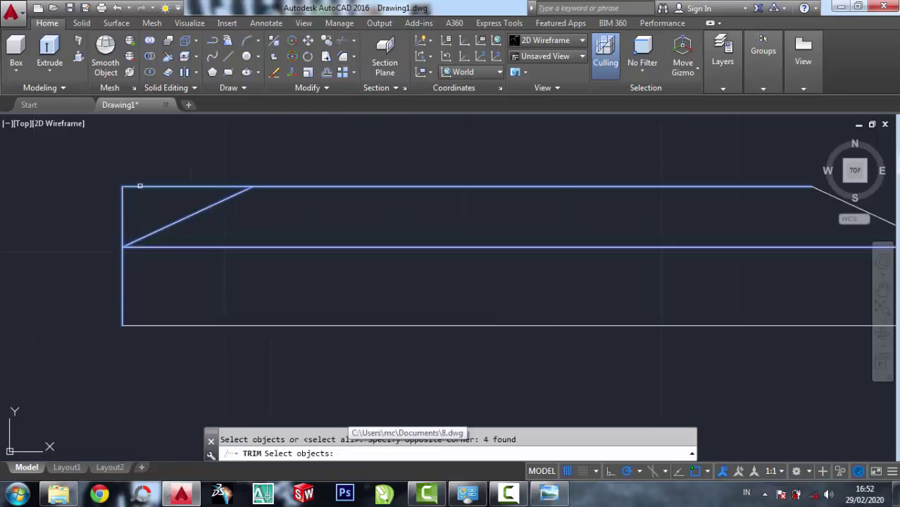
key("Return")
left_click(153, 210)
left_click(91, 164)
right_click(274, 140)
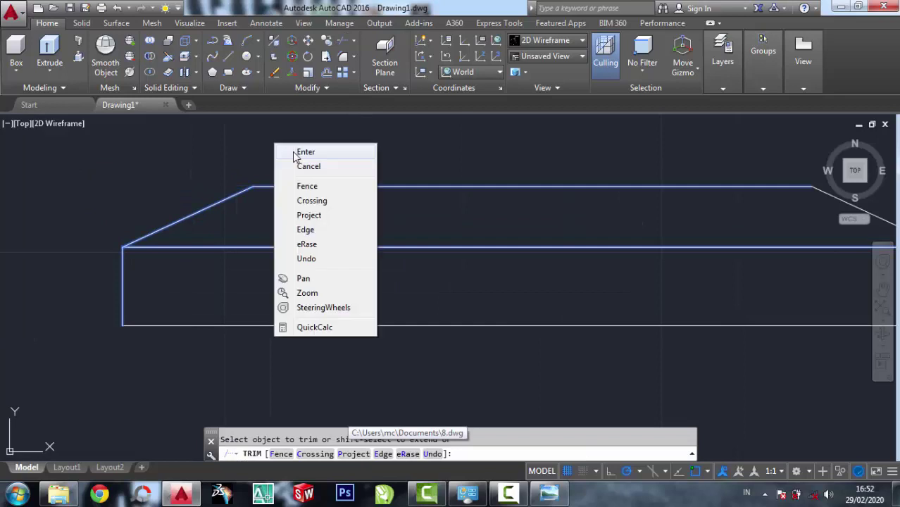
left_click(296, 150)
Erase the middle horizontal line of the rectangle
left_click(273, 72)
left_click(360, 264)
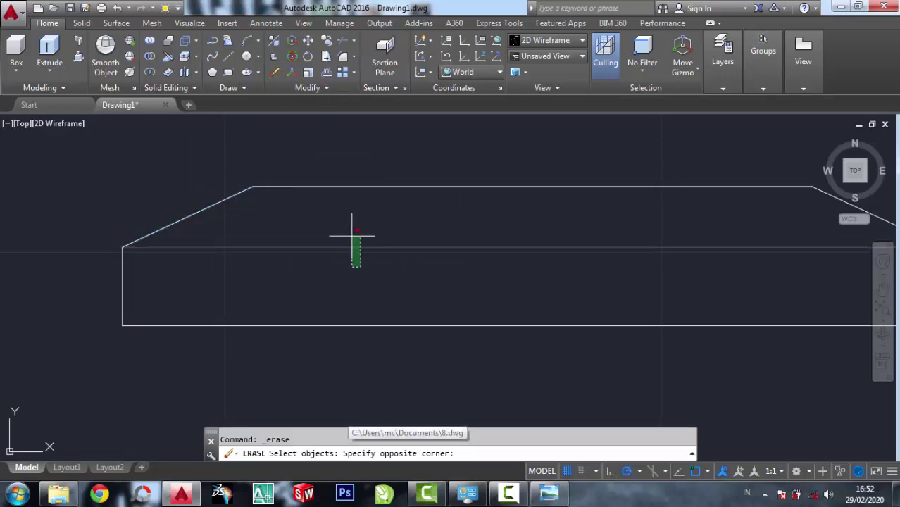
left_click(356, 241)
scroll(363, 247, "down", 4)
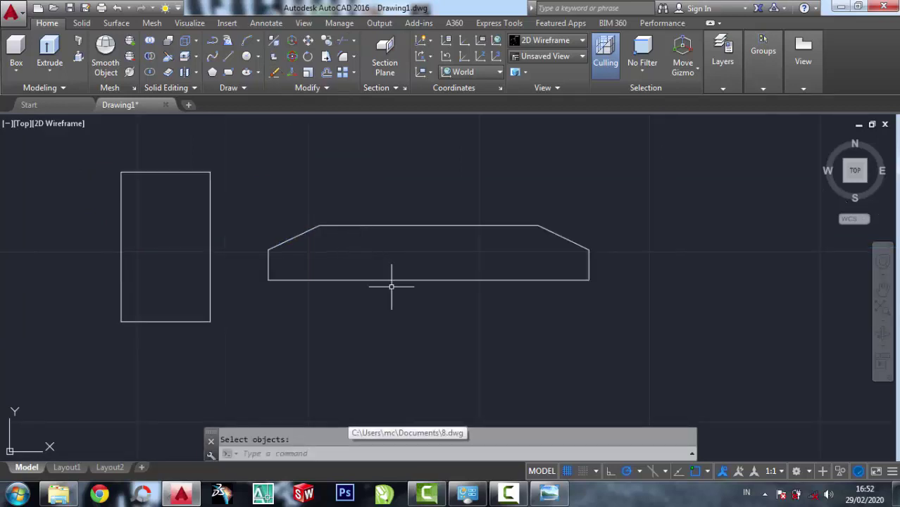
Glance at the bracket reference, then pan the drawing to empty space right of the profile
left_click(542, 493)
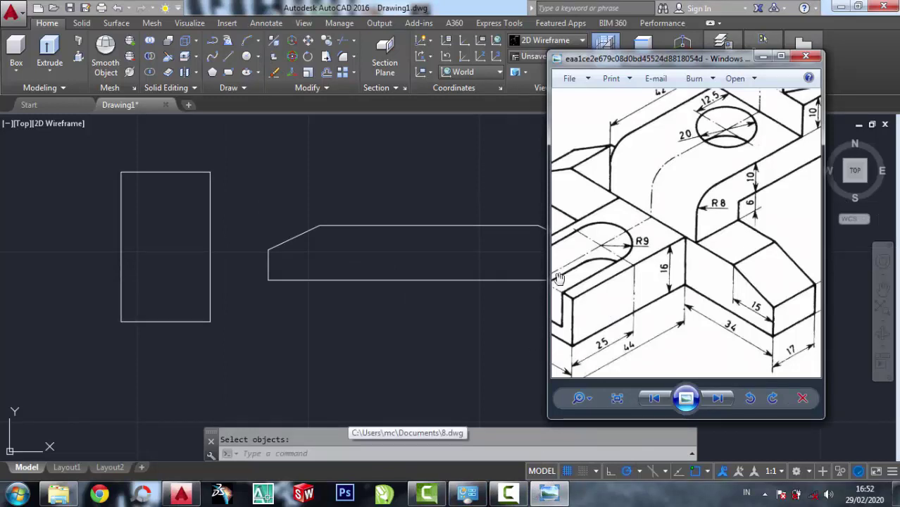
scroll(674, 255, "down", 2)
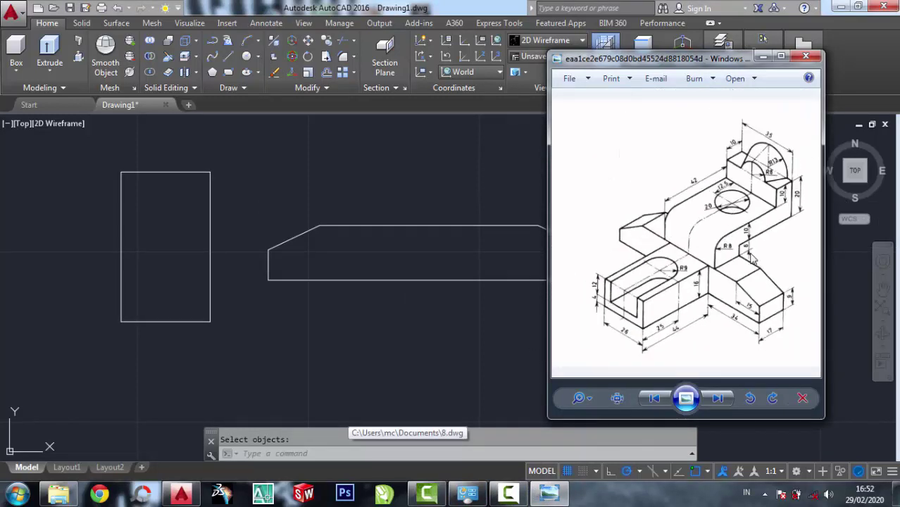
scroll(752, 257, "up", 2)
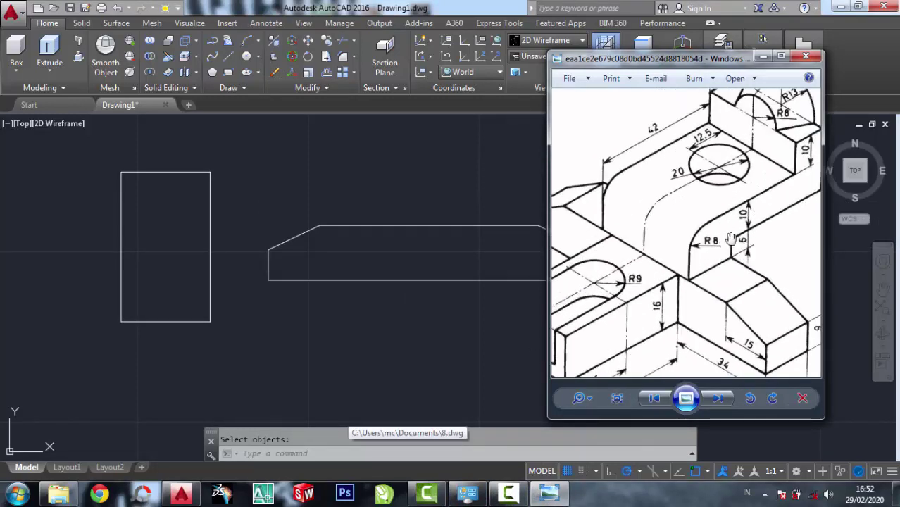
scroll(732, 239, "down", 2)
left_click(381, 214)
scroll(382, 214, "down", 4)
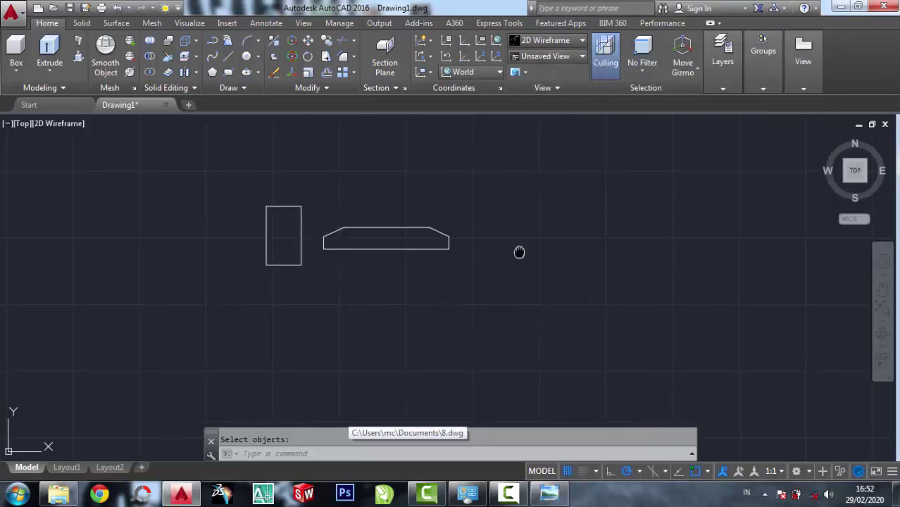
mouse_move(519, 252)
middle_mouse_down()
mouse_move(341, 233)
mouse_move(344, 275)
middle_mouse_up()
scroll(306, 191, "up", 4)
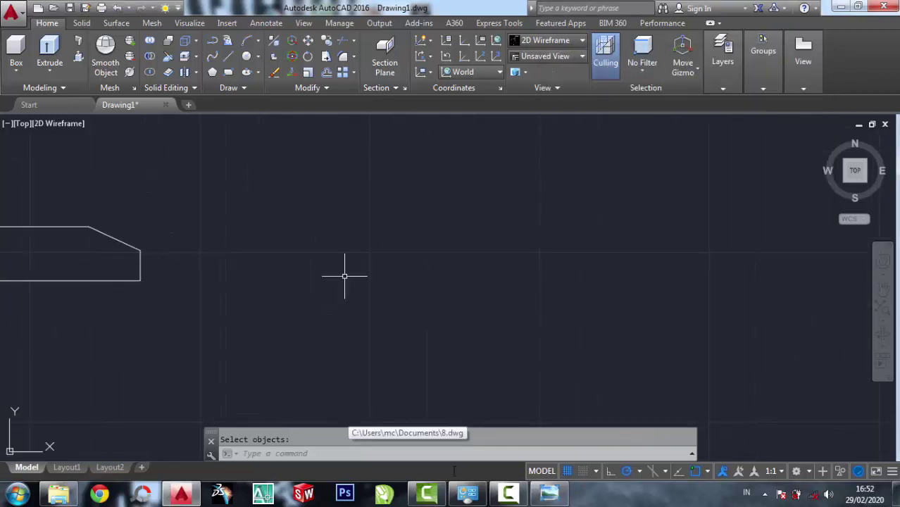
Zoom the reference image onto the R8 curved detail, then return to the drawing
left_click(549, 493)
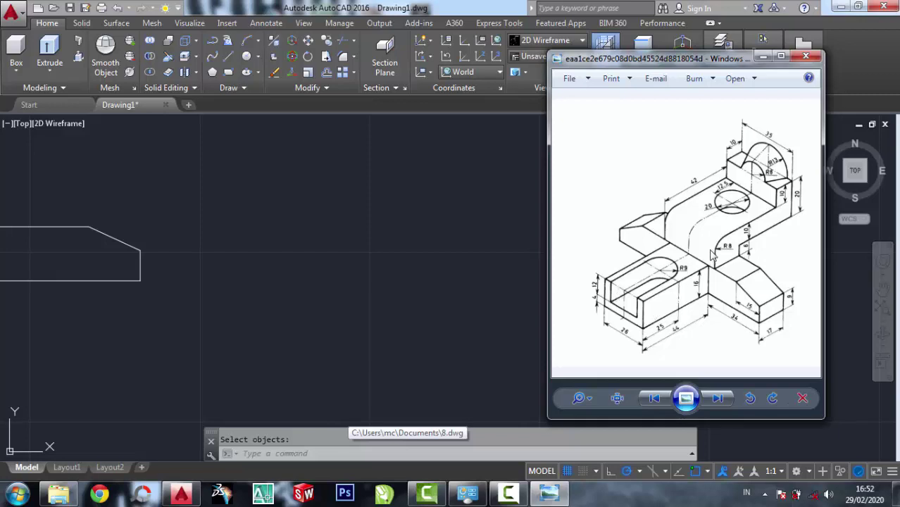
scroll(713, 257, "up", 2)
scroll(648, 199, "down", 2)
scroll(765, 261, "up", 2)
scroll(765, 251, "up", 2)
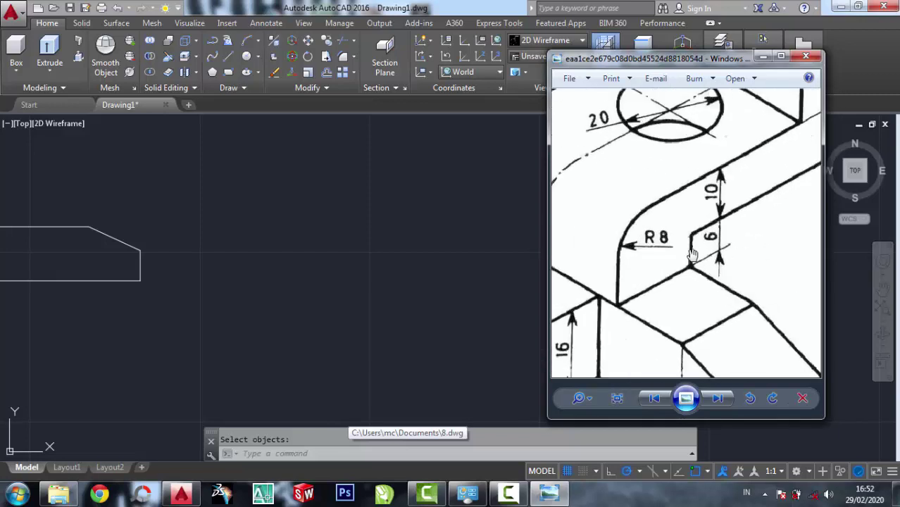
left_click(399, 205)
Start a new line right of the profile with an 8-unit vertical segment
left_click(227, 58)
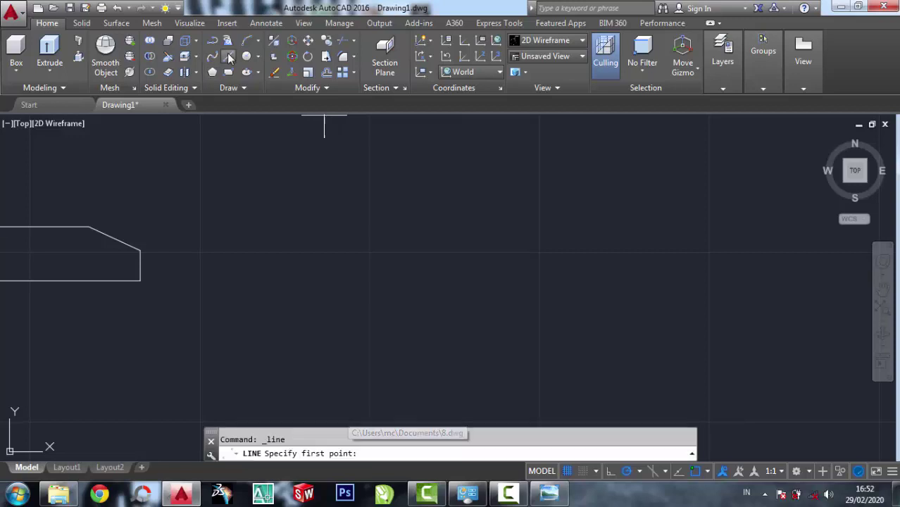
left_click(456, 299)
type("8")
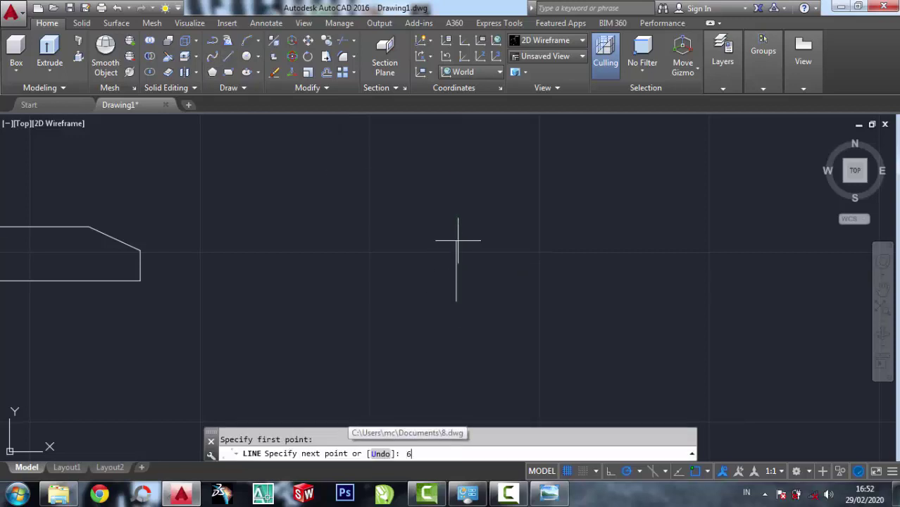
key("Return")
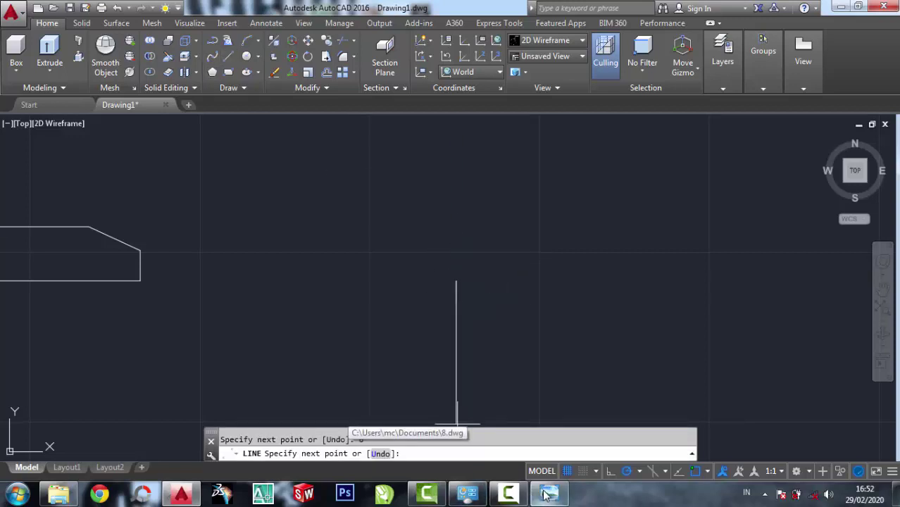
After checking the reference, add a 42-unit horizontal segment and finish the line
left_click(479, 498)
scroll(675, 241, "down", 1)
scroll(683, 239, "down", 1)
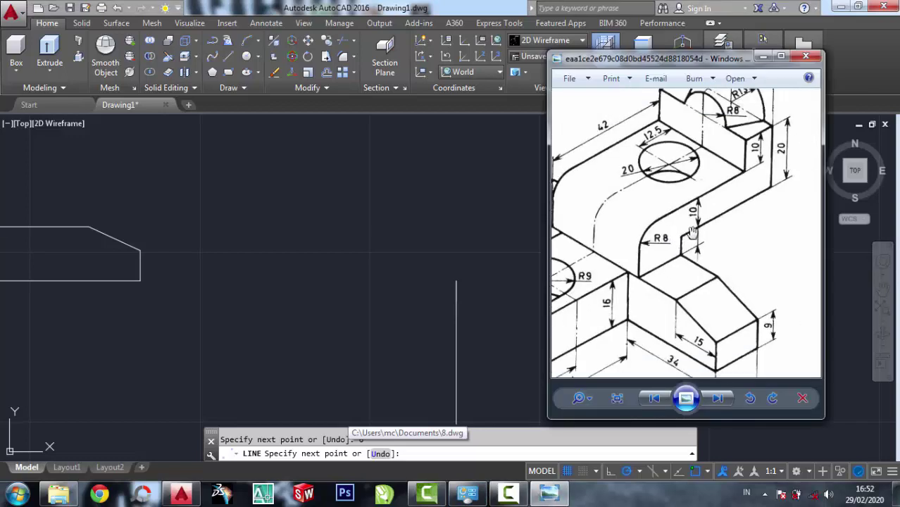
scroll(693, 236, "down", 1)
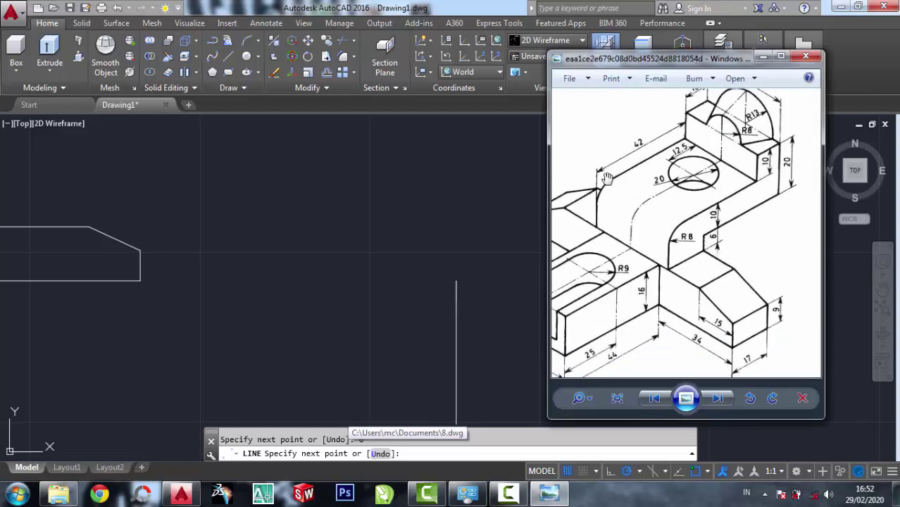
scroll(643, 154, "up", 1)
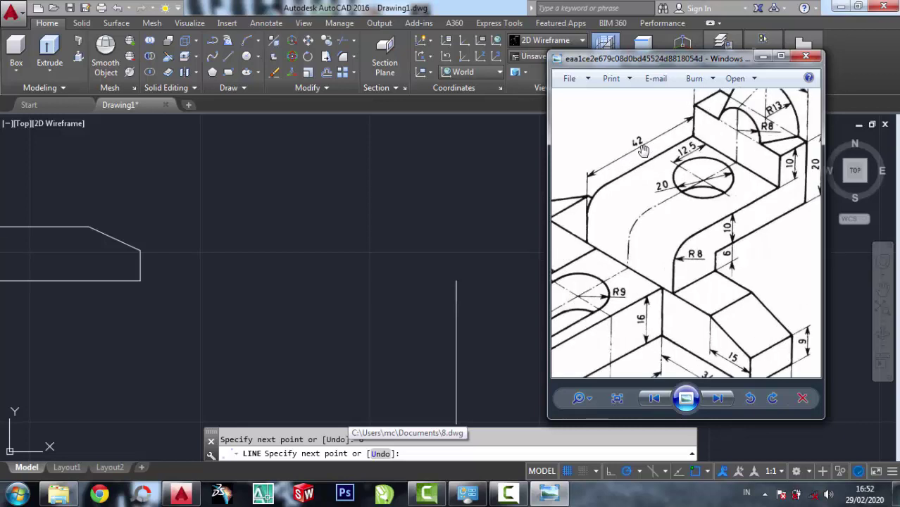
scroll(644, 158, "down", 1)
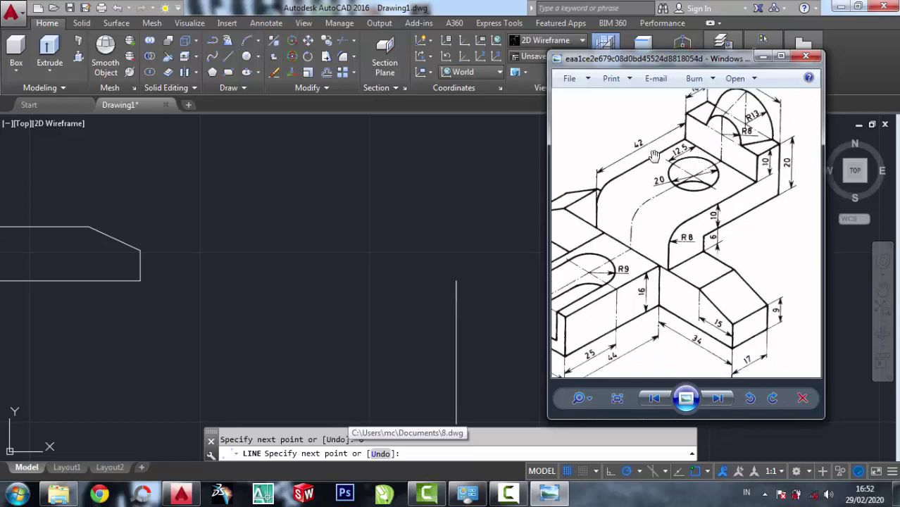
left_click(434, 165)
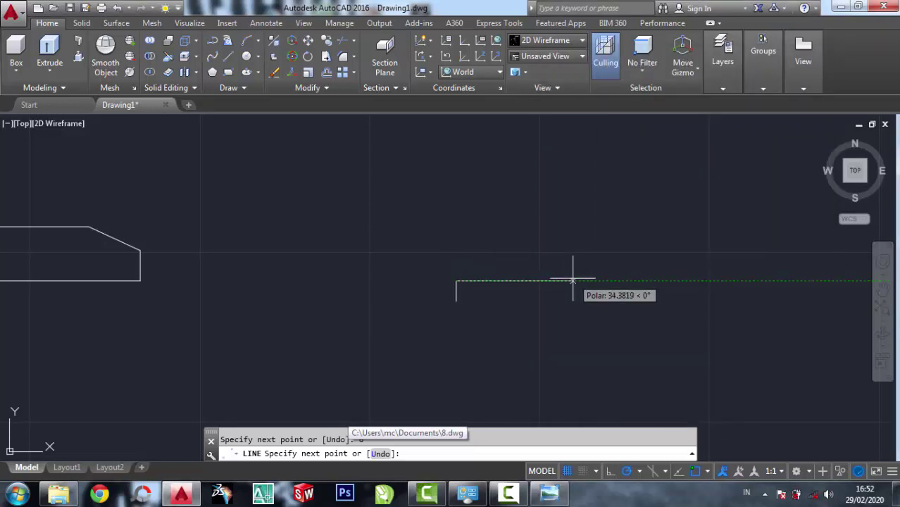
type("42")
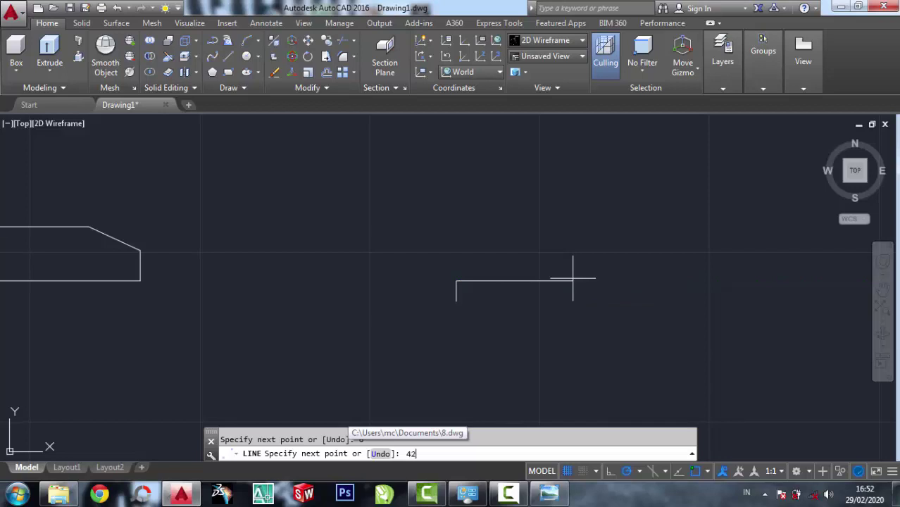
key("Return")
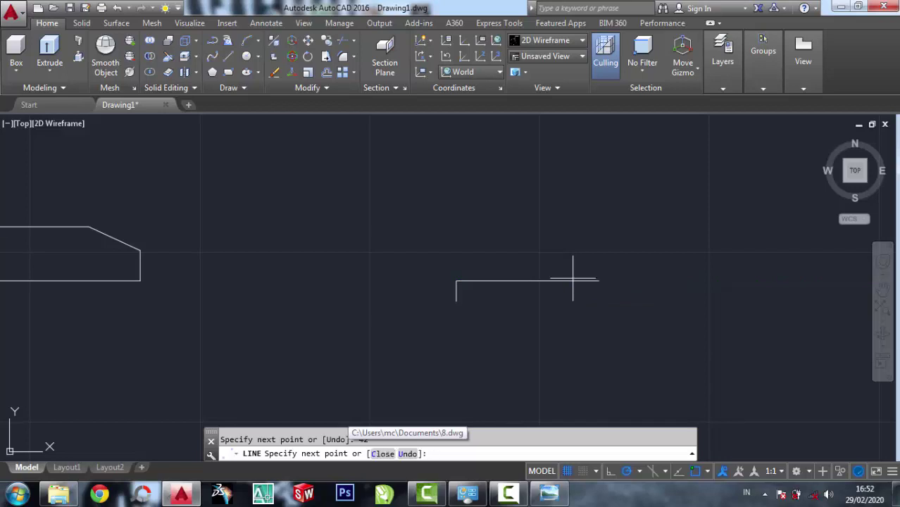
key("Return")
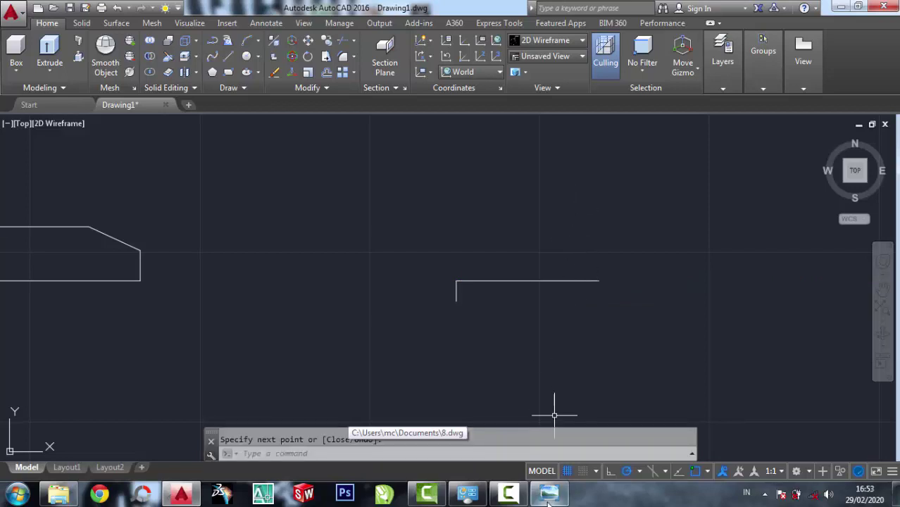
Bring the bracket reference image back up
left_click(548, 494)
left_click(472, 193)
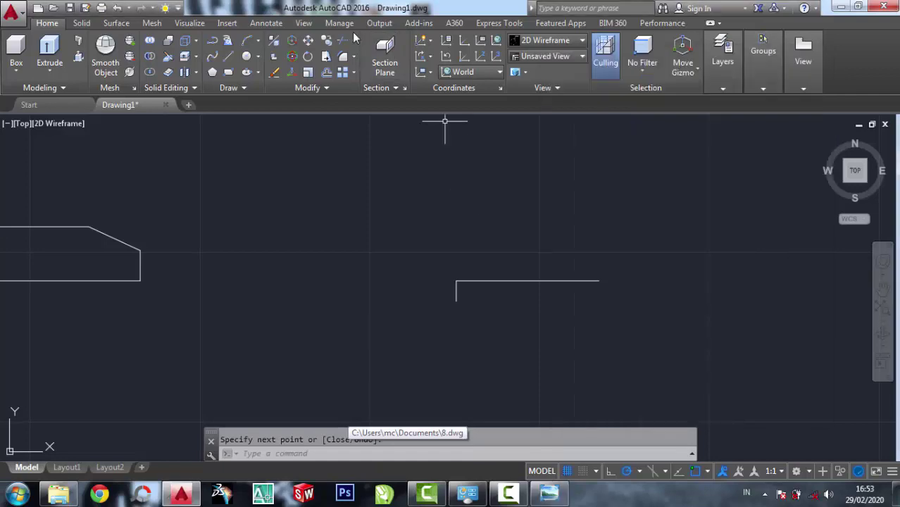
left_click(549, 494)
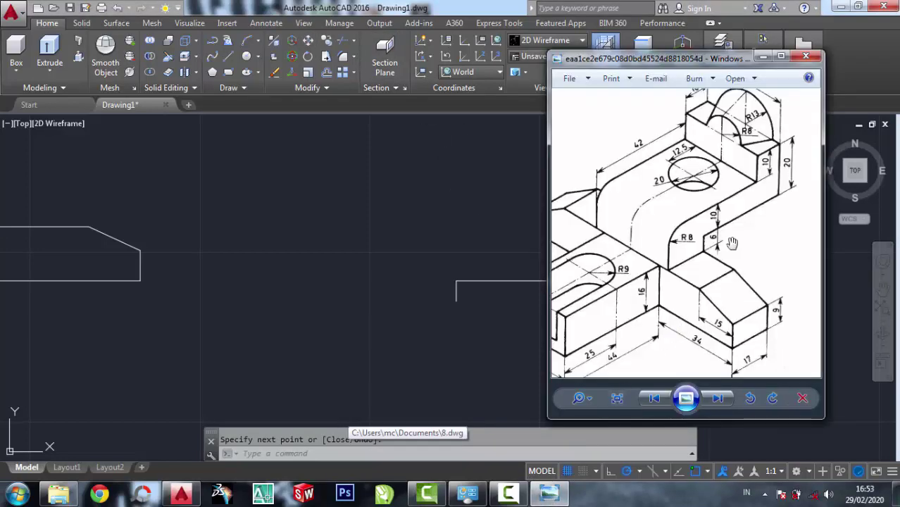
Copy the 8-unit vertical line 10 units to its left
scroll(708, 237, "up", 2)
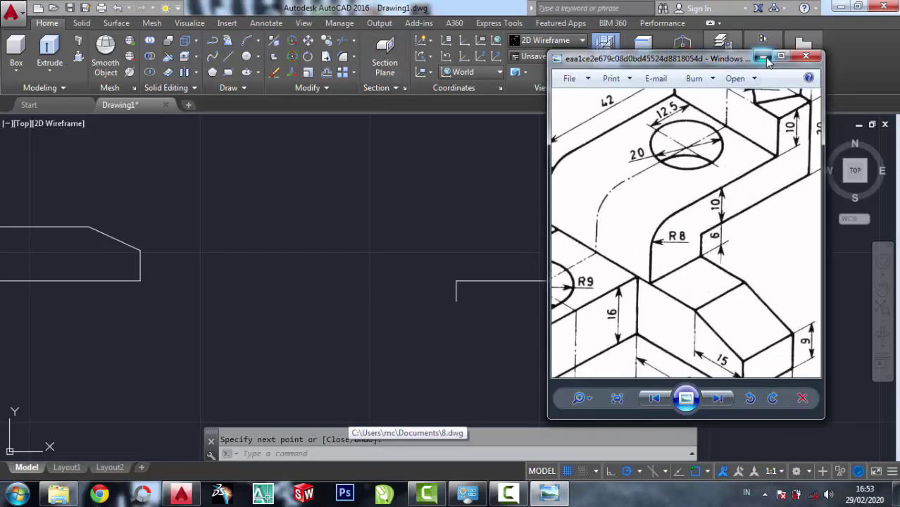
left_click(763, 57)
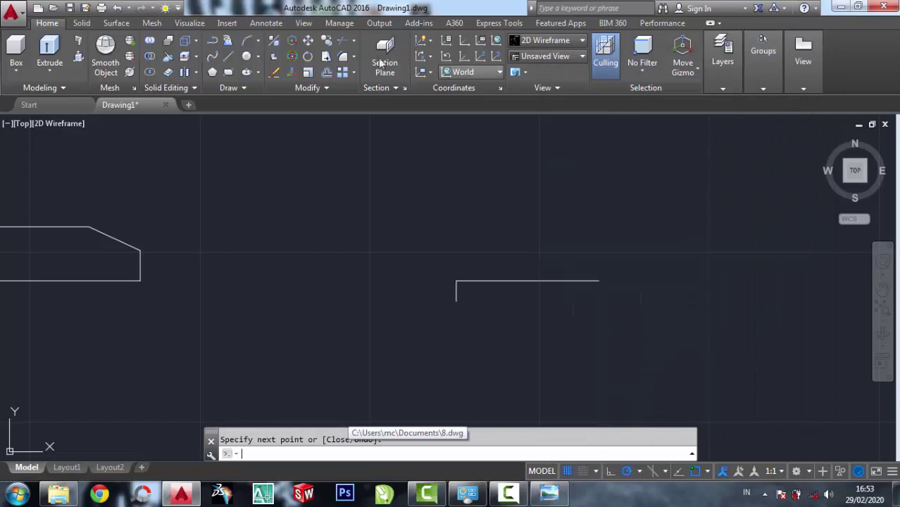
left_click(326, 42)
scroll(678, 329, "up", 4)
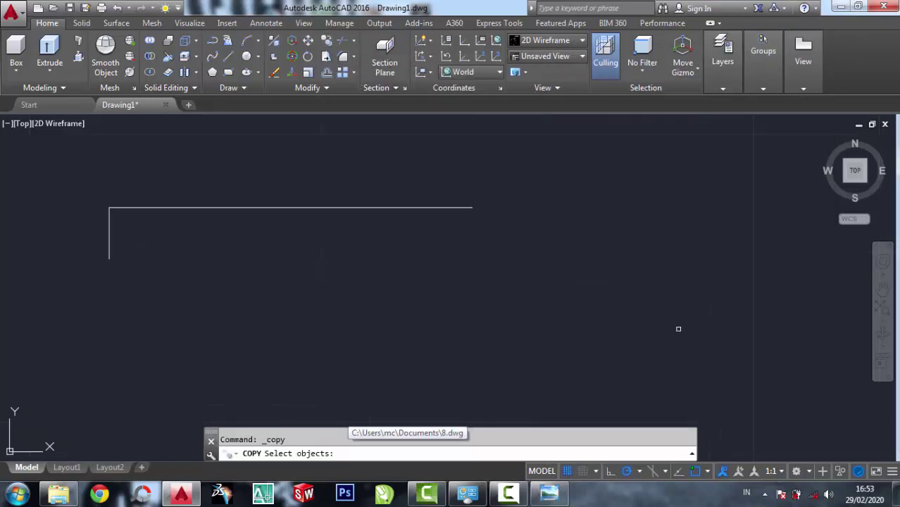
middle_click_drag(575, 280, 546, 257)
mouse_move(457, 316)
middle_mouse_down()
mouse_move(537, 313)
mouse_move(586, 368)
middle_mouse_up()
left_click(549, 492)
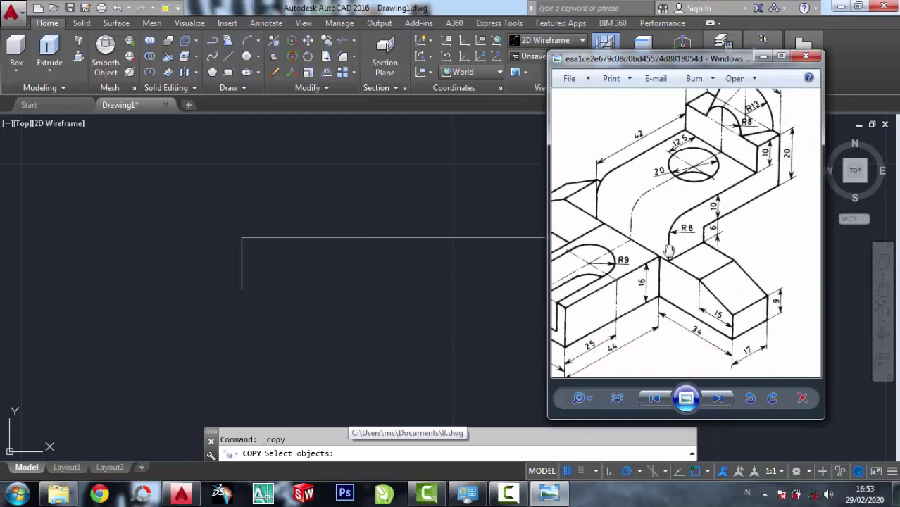
left_click(373, 283)
middle_click_drag(327, 263, 647, 332)
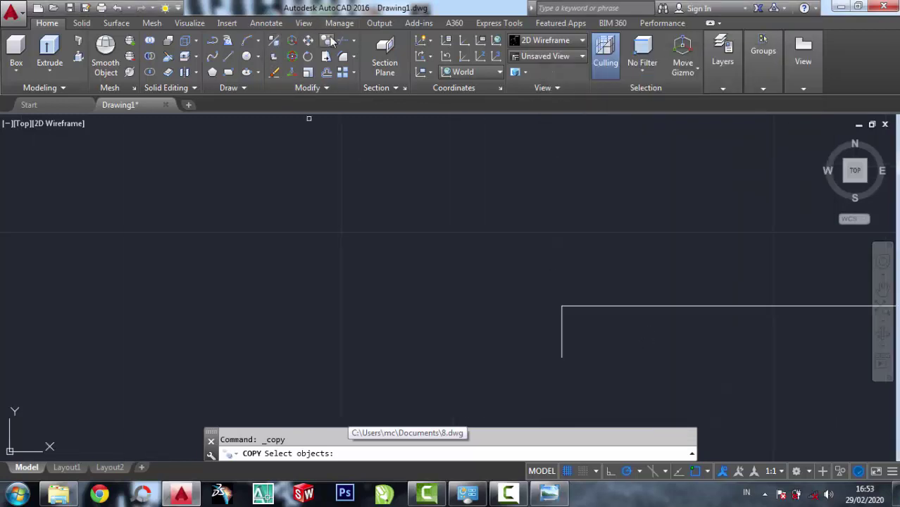
left_click(595, 364)
left_click(519, 304)
key("Return")
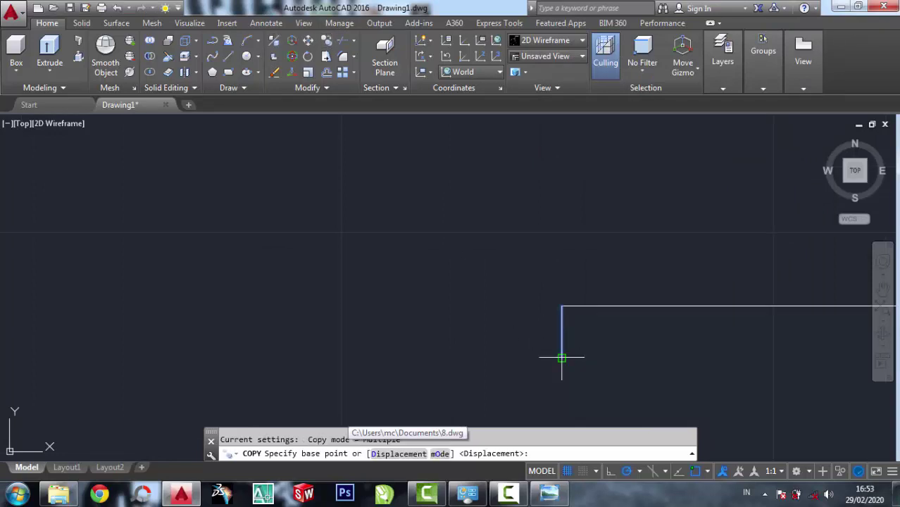
left_click(561, 365)
type("10")
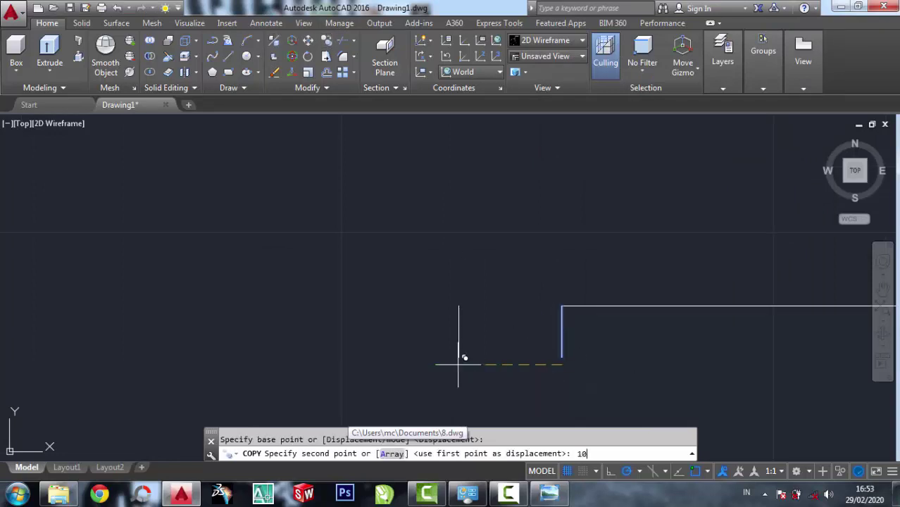
key("Return")
key("Return")
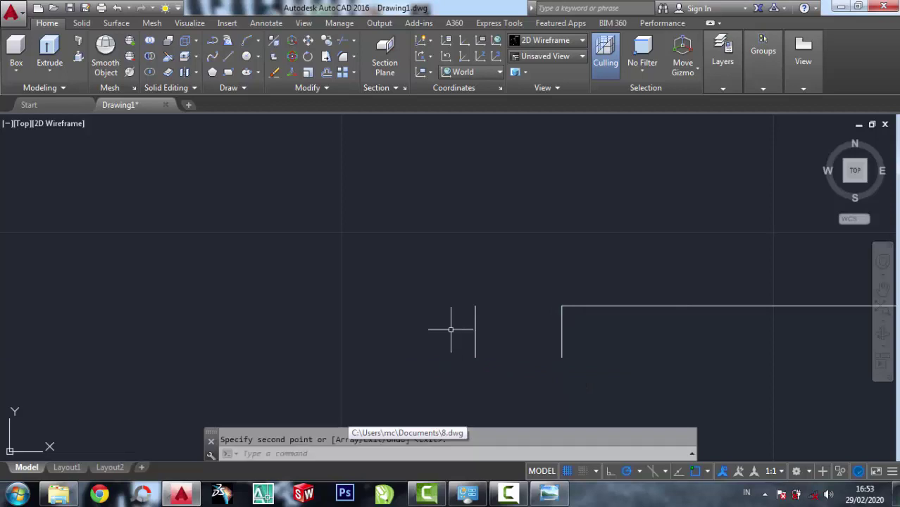
Copy the 42-unit horizontal line 10 units above it
left_click(549, 493)
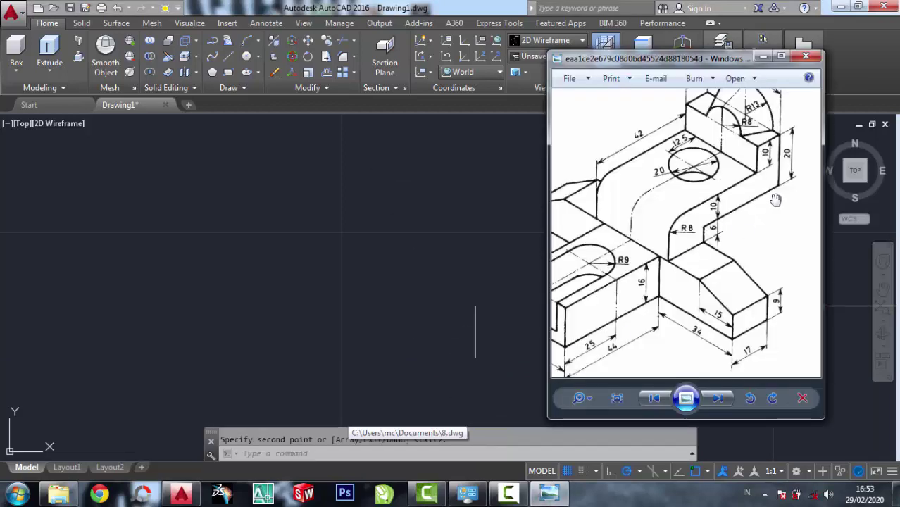
left_click(412, 155)
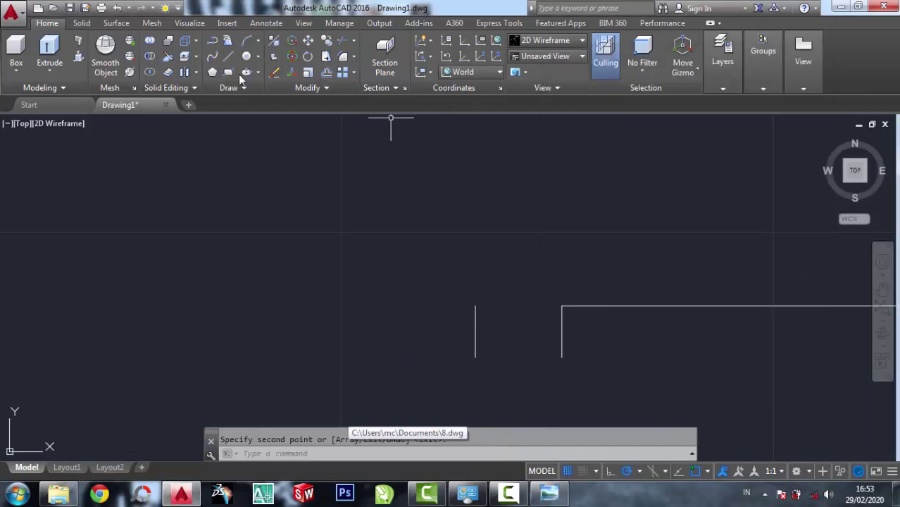
left_click(326, 40)
left_click(686, 384)
left_click(612, 271)
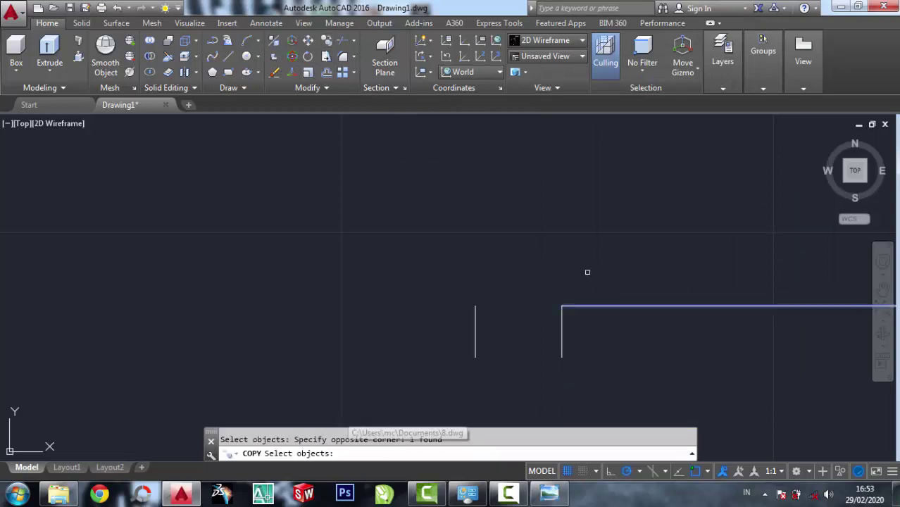
key("Return")
left_click(560, 306)
type("1")
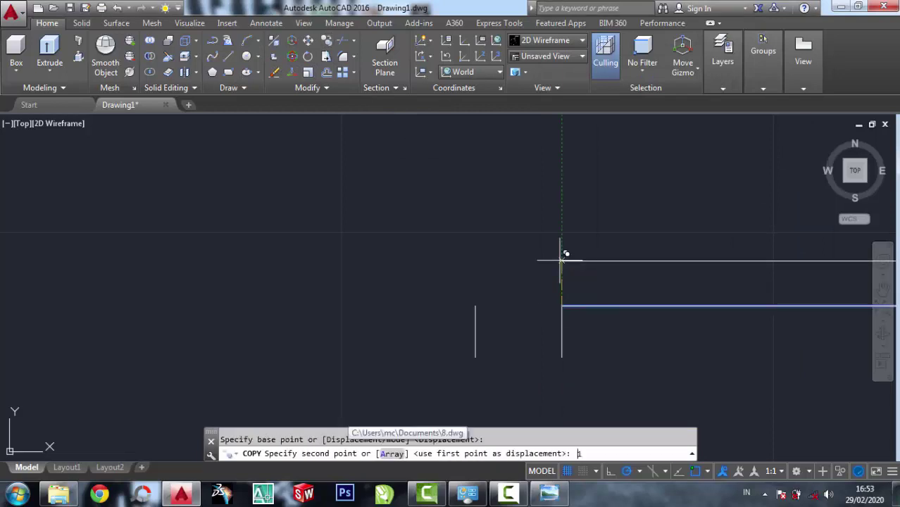
type("0")
key("Return")
key("Return")
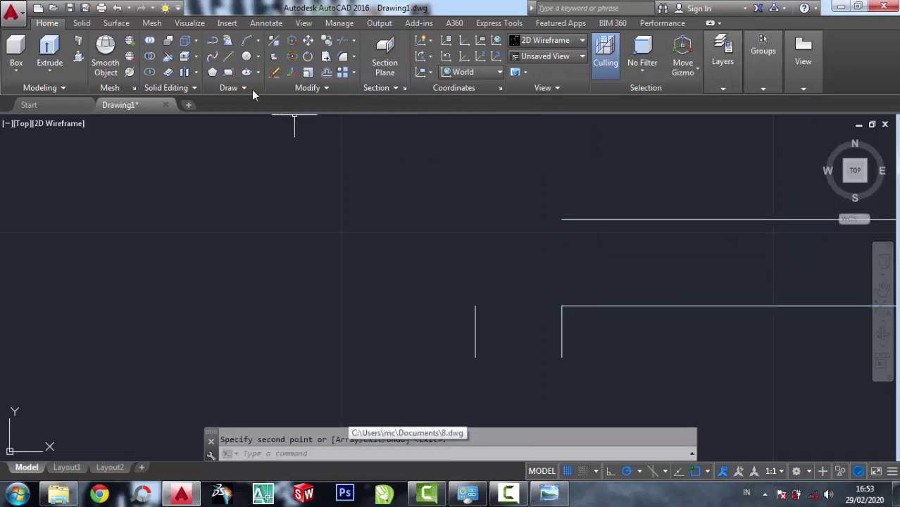
Draw a line from the copied vertical line's bottom up to the copied horizontal line
left_click(234, 59)
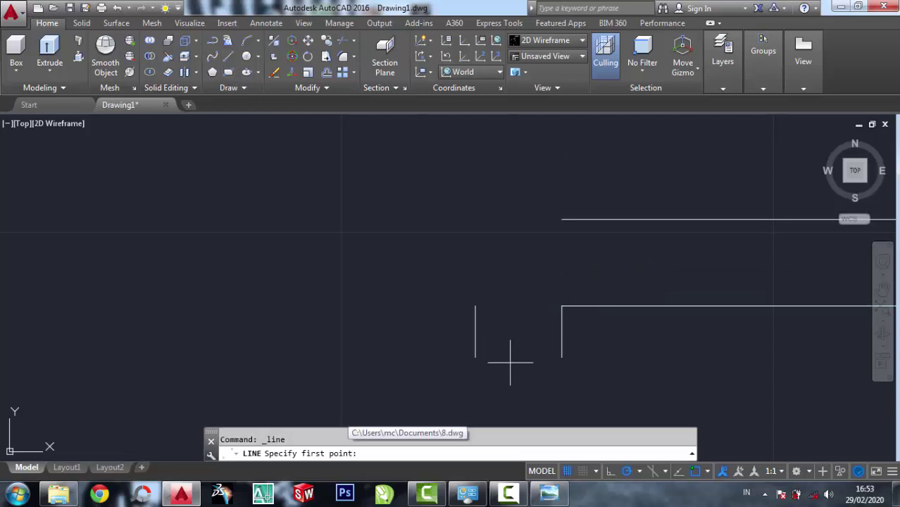
left_click(475, 357)
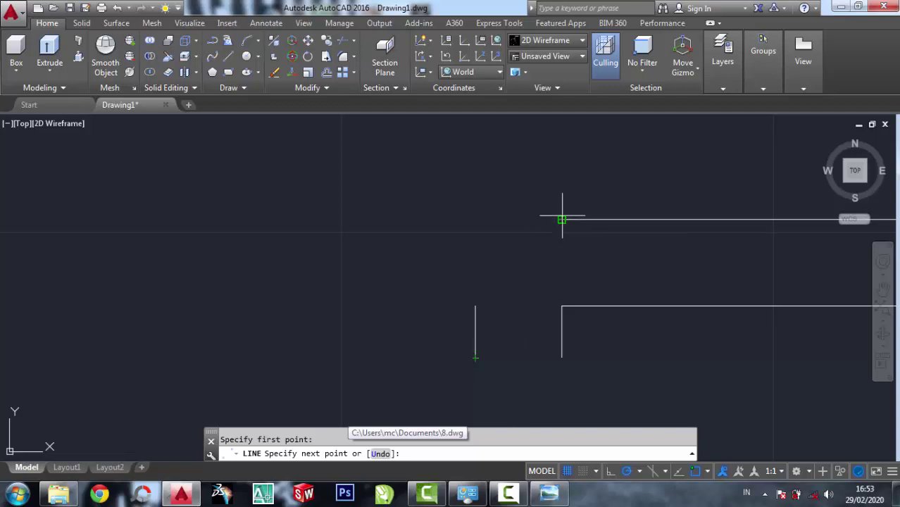
left_click(475, 219)
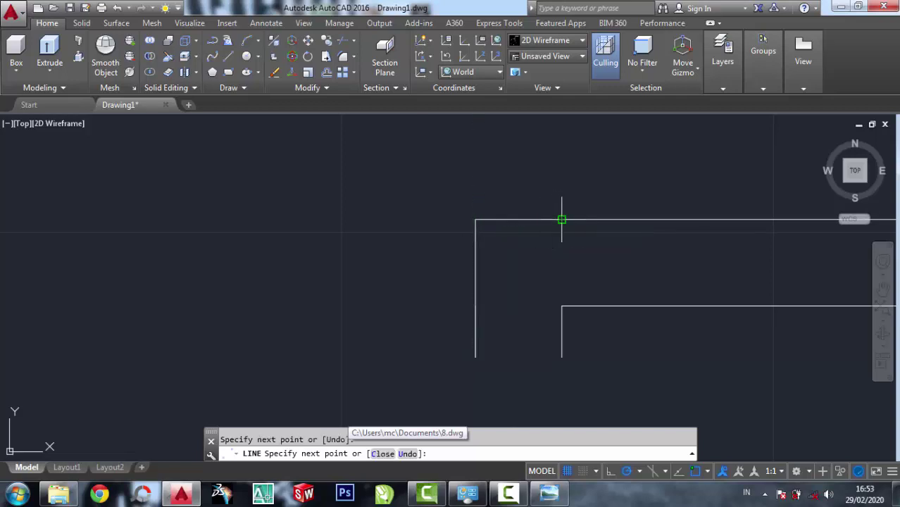
right_click(561, 220)
left_click(586, 229)
middle_click_drag(545, 248, 525, 251)
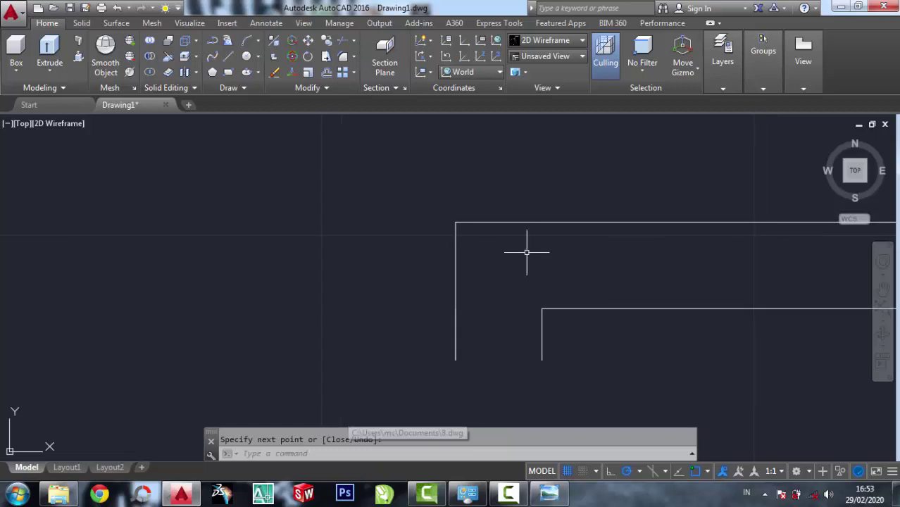
left_click(549, 494)
scroll(705, 215, "up", 2)
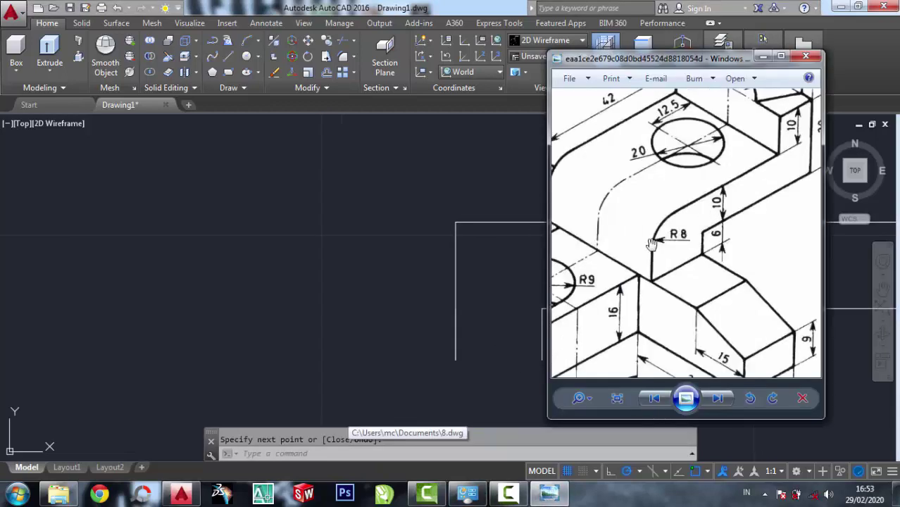
left_click(373, 178)
Fillet the left vertical and top lines with radius 8
left_click(341, 57)
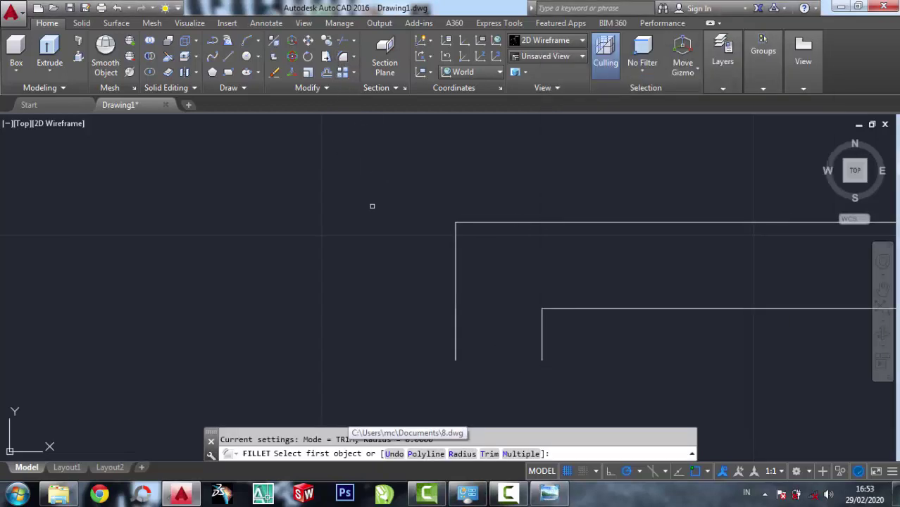
type("r")
key("Return")
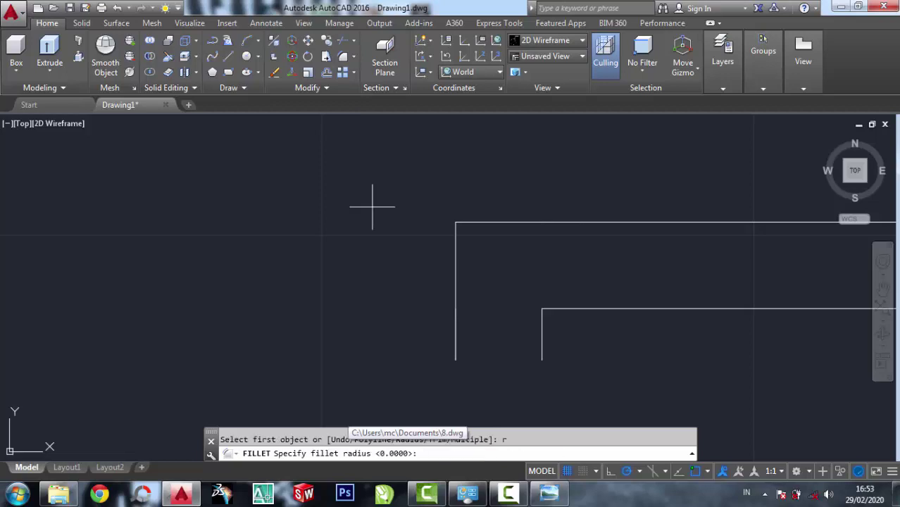
key("Return")
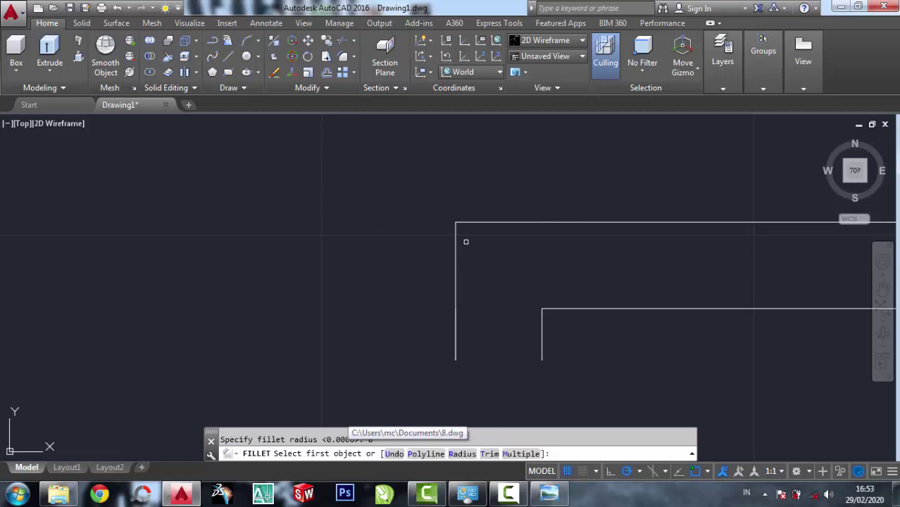
left_click(456, 238)
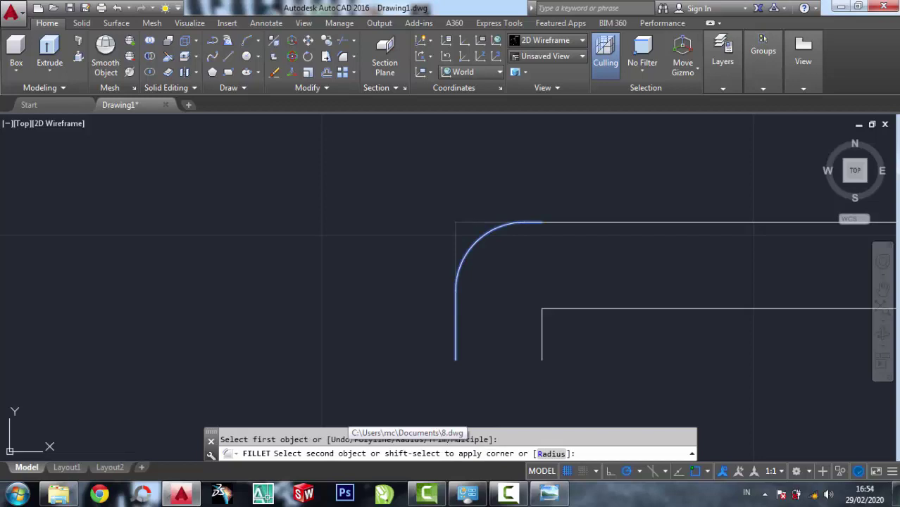
left_click(471, 224)
scroll(582, 233, "down", 3)
scroll(588, 233, "down", 1)
scroll(619, 275, "up", 2)
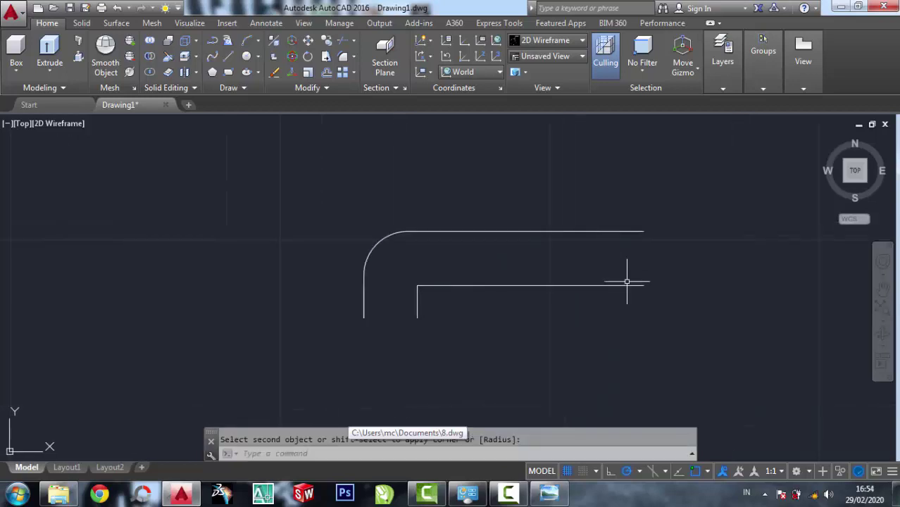
middle_click_drag(574, 255, 548, 263)
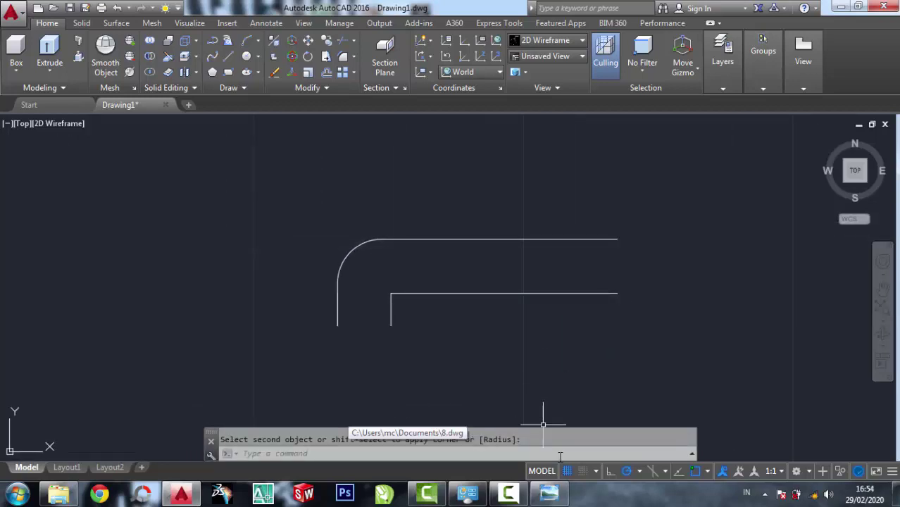
left_click(559, 500)
left_click(456, 222)
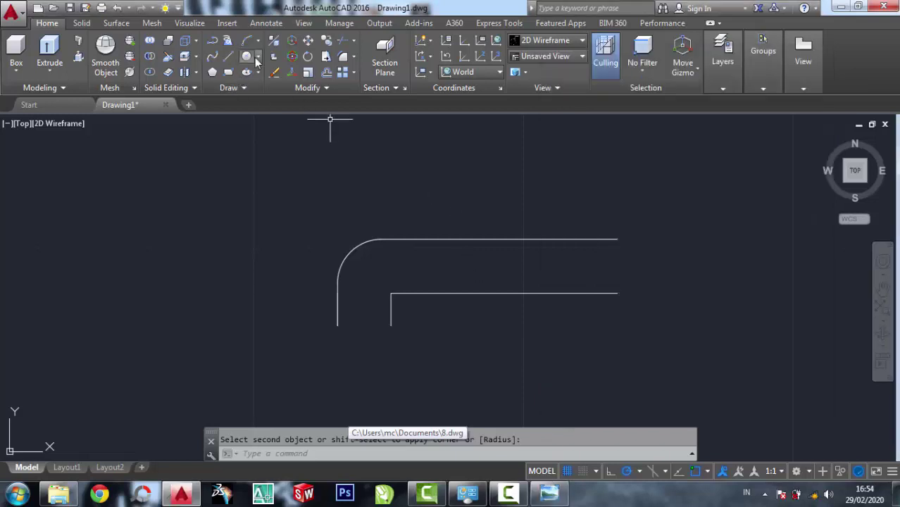
Draw a line closing the outline's right end from the lower line to the top line
left_click(227, 57)
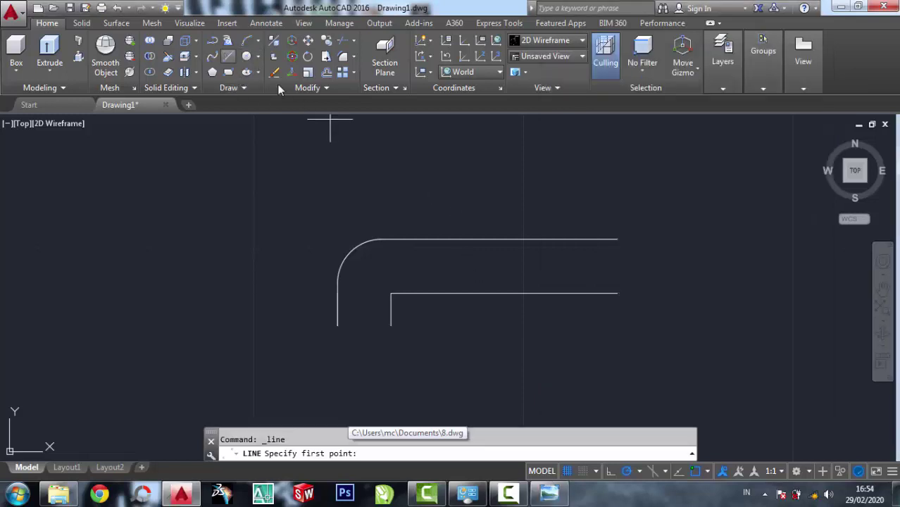
left_click(617, 293)
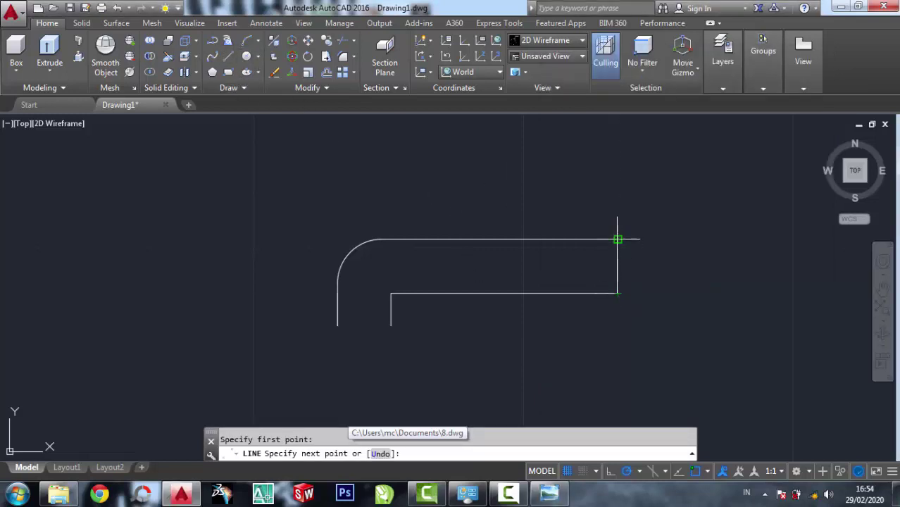
left_click(617, 240)
right_click(617, 240)
left_click(649, 252)
left_click(549, 492)
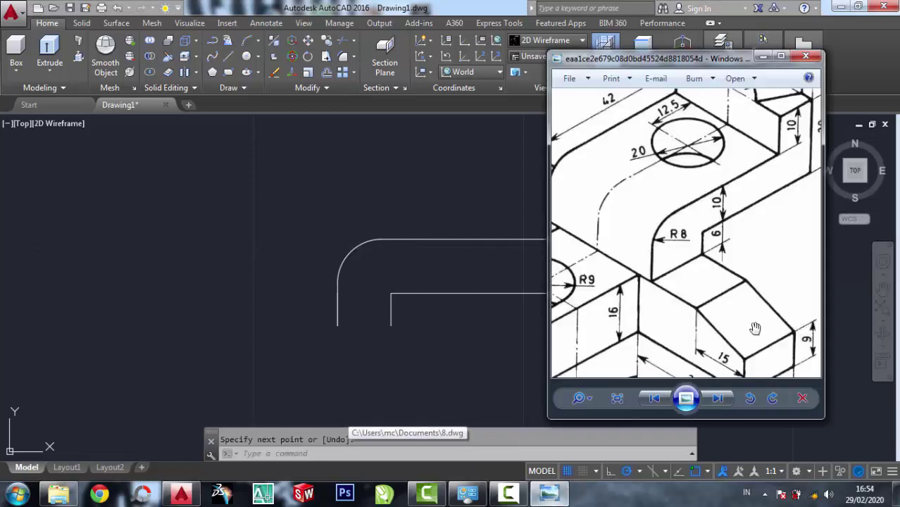
scroll(783, 157, "down", 1)
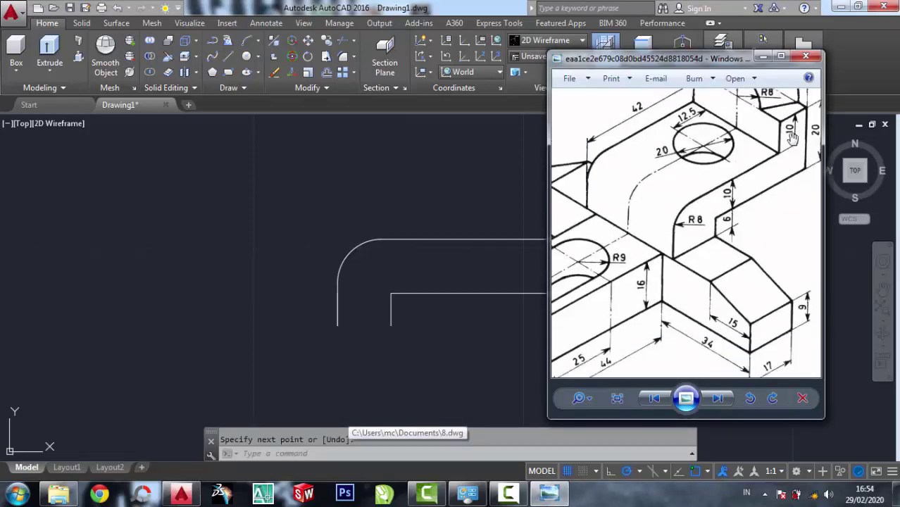
Move the right closing line 10 units to the right
left_click(499, 150)
left_click(326, 41)
left_click(662, 269)
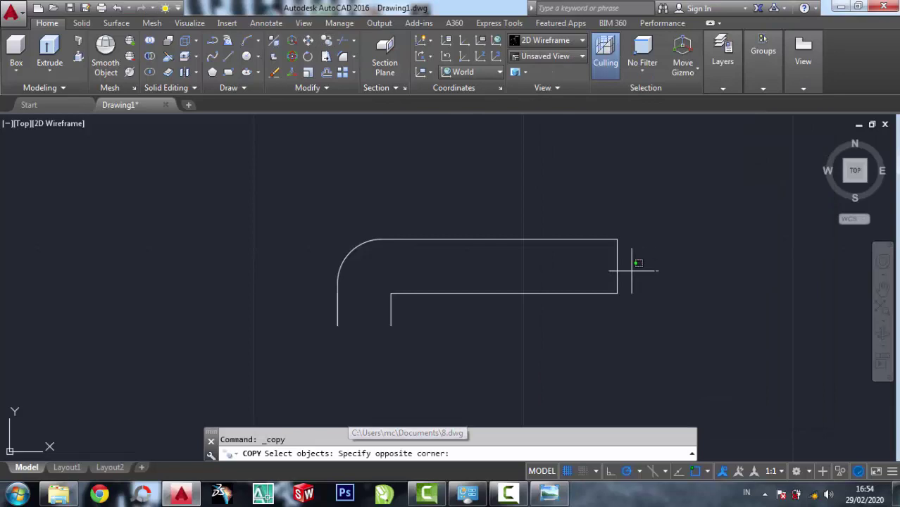
left_click(702, 255)
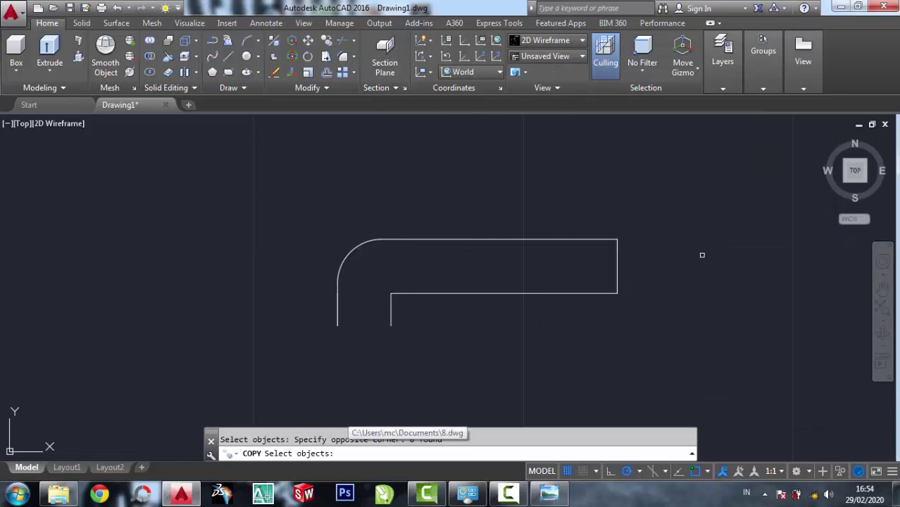
left_click(308, 41)
left_click(642, 267)
left_click(603, 285)
key("Return")
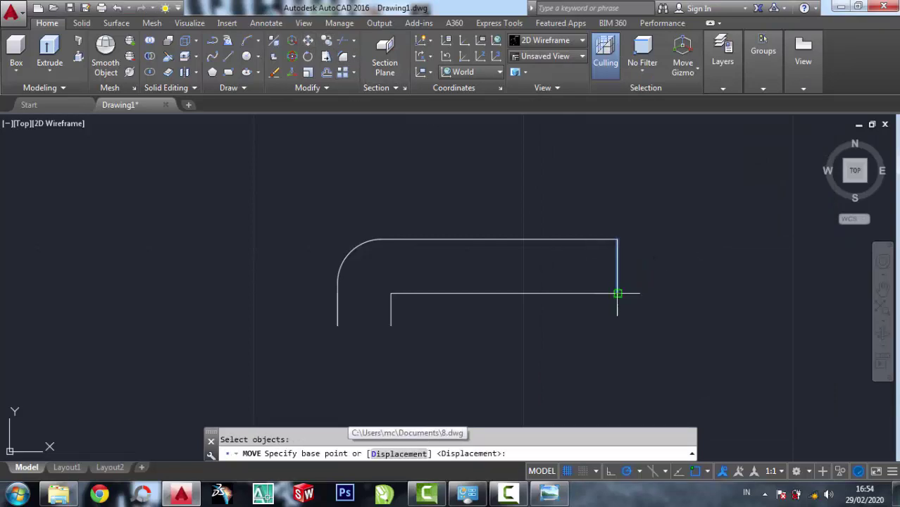
left_click(617, 292)
type("1")
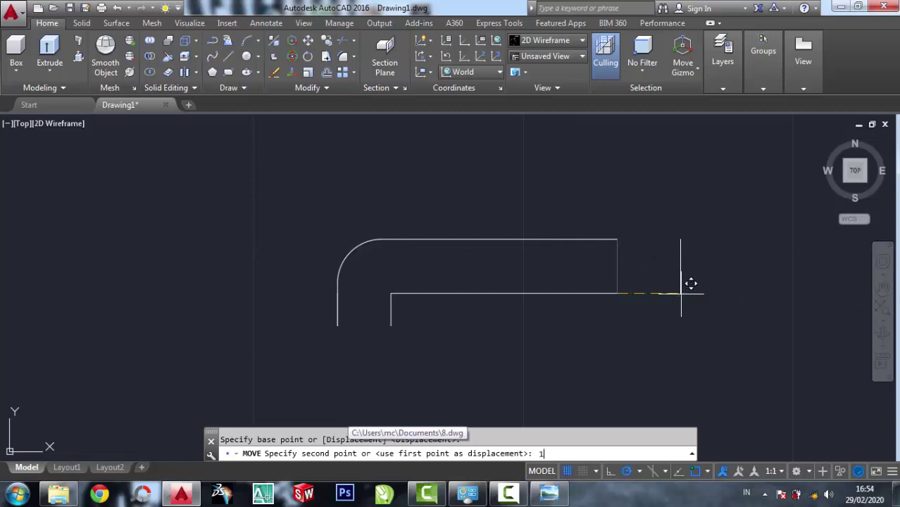
type("0")
key("Return")
key("Return")
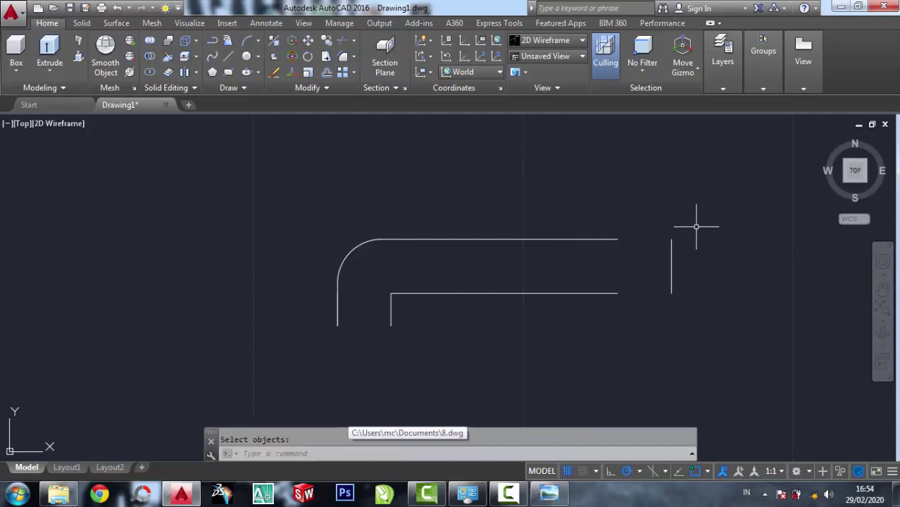
Extend the lower horizontal line to the moved vertical line
left_click(353, 40)
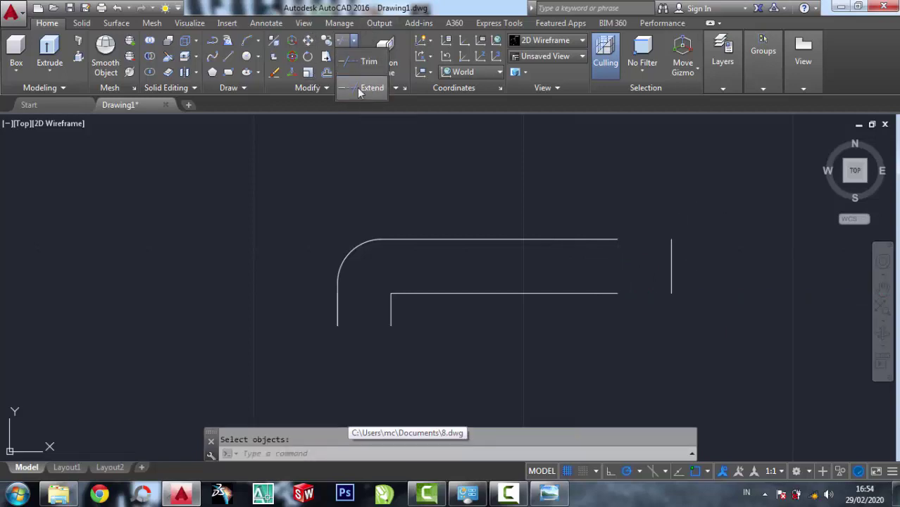
left_click(352, 84)
left_click(686, 287)
left_click(646, 250)
key("Return")
left_click(612, 305)
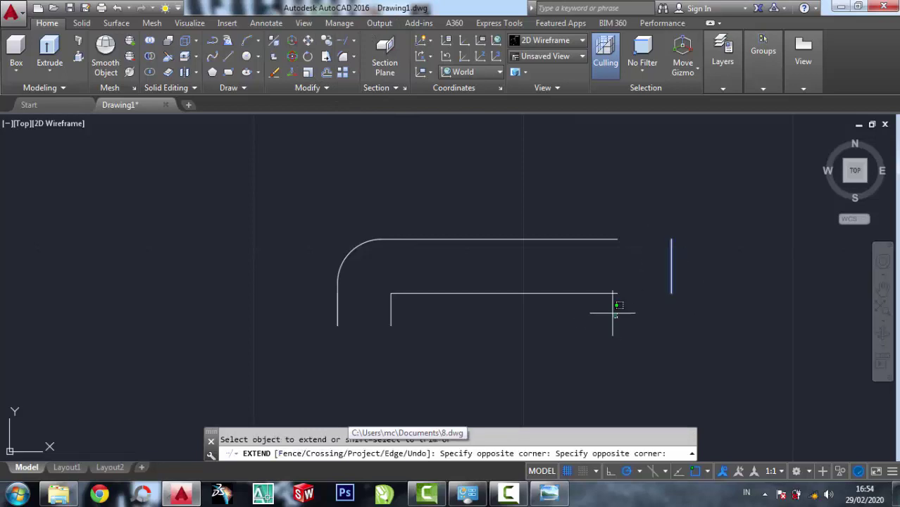
left_click(589, 284)
right_click(728, 244)
left_click(736, 244)
Erase the temporary right vertical line
middle_click_drag(682, 232, 629, 291)
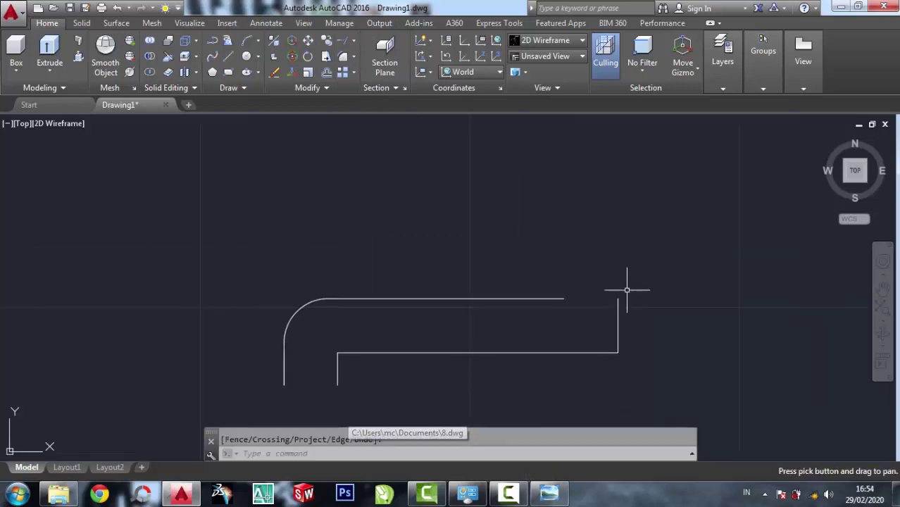
left_click(273, 74)
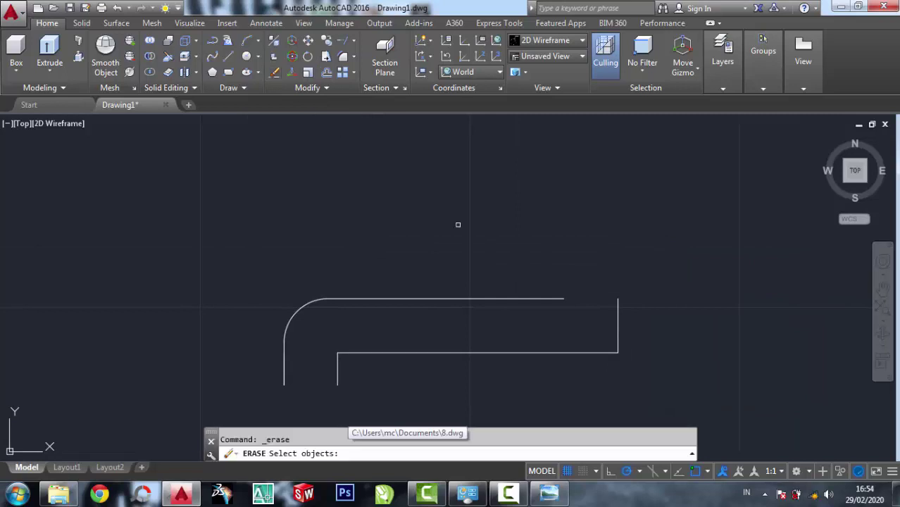
left_click(637, 309)
left_click(587, 271)
key("Return")
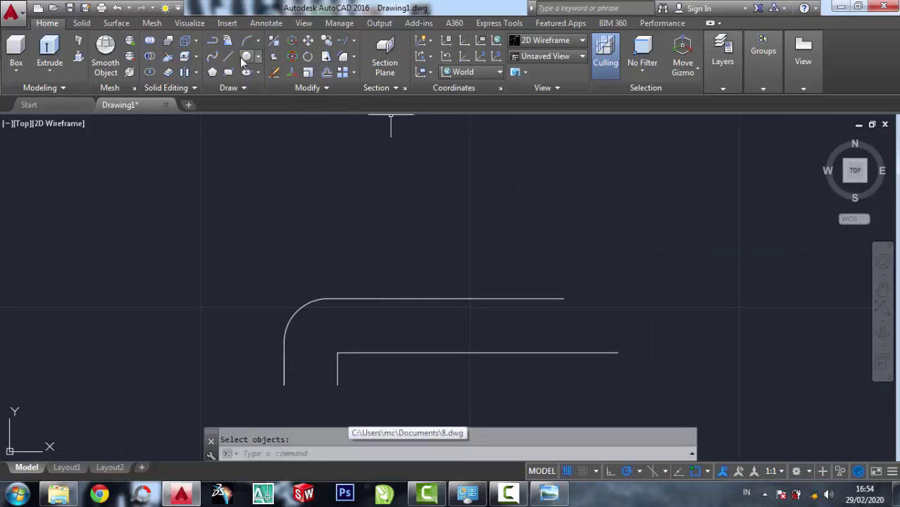
left_click(234, 57)
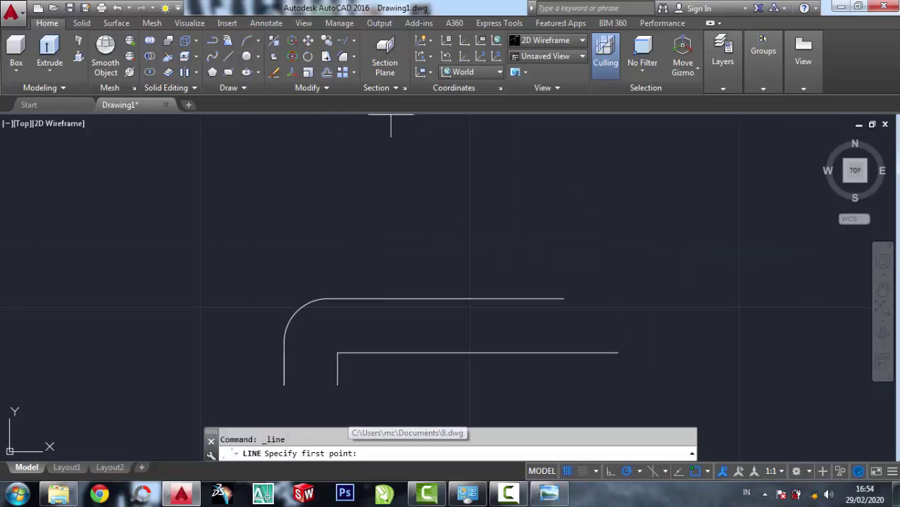
Draw the raised step: 20 units up from the lower line's end, then down onto the top line
left_click(617, 352)
left_click(548, 494)
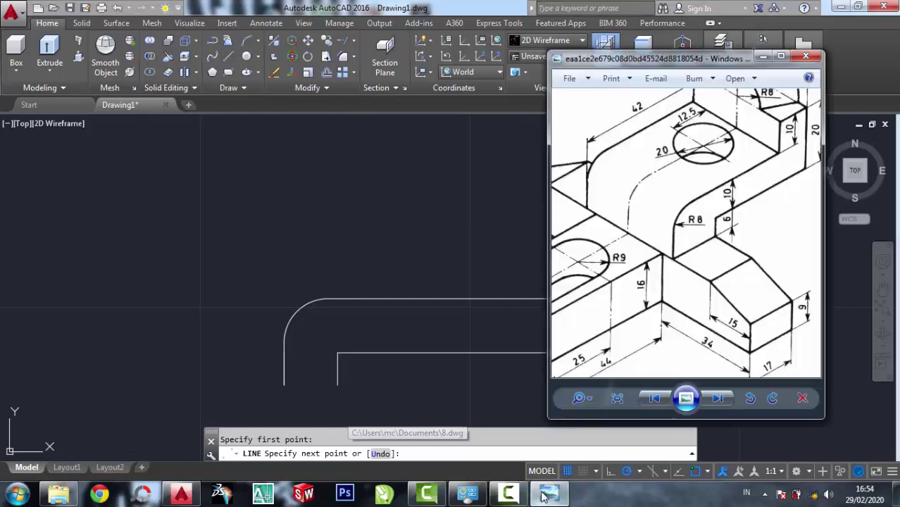
scroll(704, 233, "down", 1)
scroll(757, 222, "down", 1)
scroll(794, 211, "up", 1)
scroll(793, 224, "up", 1)
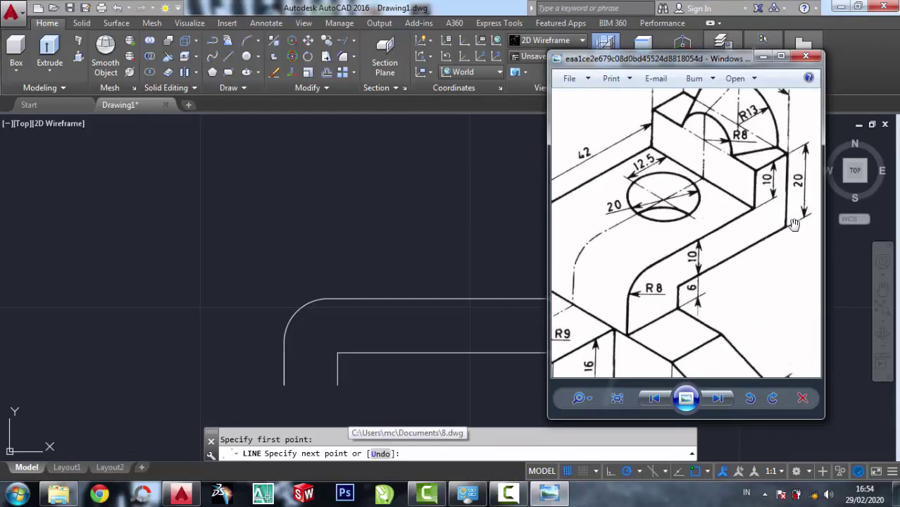
left_click(514, 209)
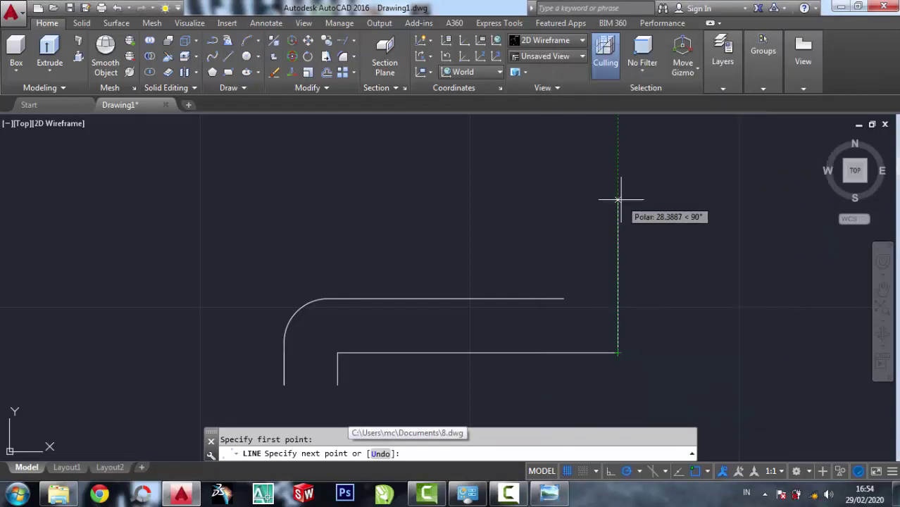
type("20")
key("Return")
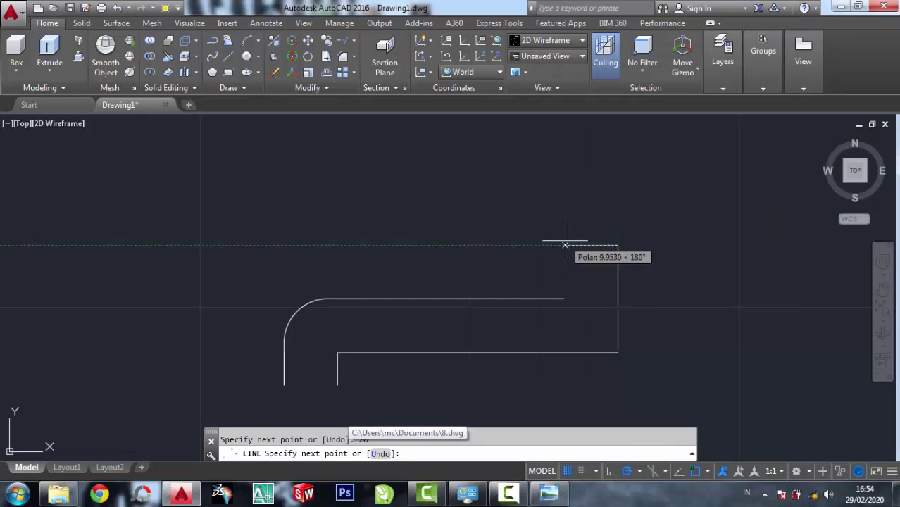
type("1")
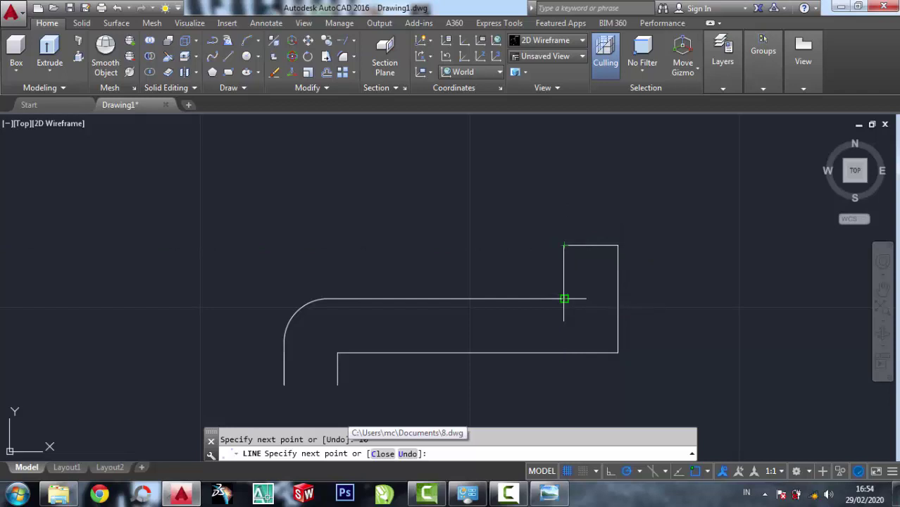
left_click(564, 298)
right_click(563, 298)
left_click(589, 304)
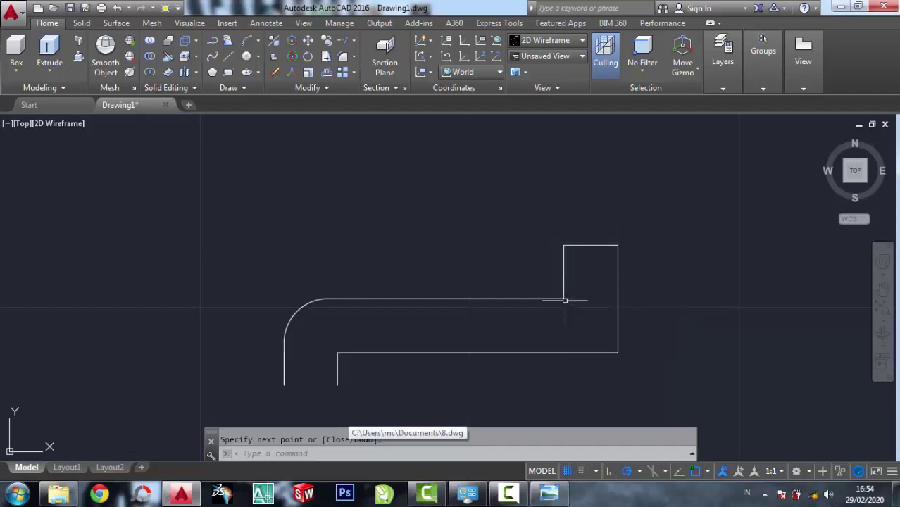
middle_click_drag(564, 300, 631, 252)
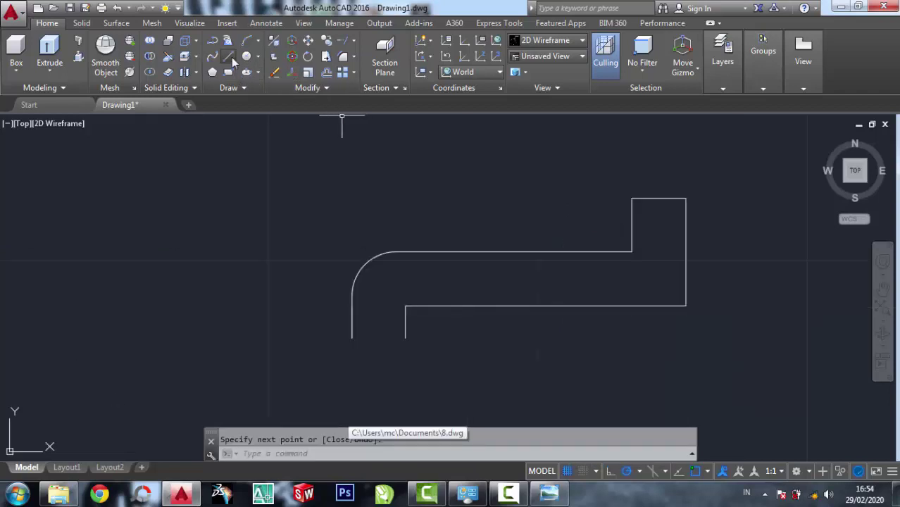
Close the bottom with a line from the left vertical line's end to the inner vertical line
left_click(229, 57)
left_click(352, 337)
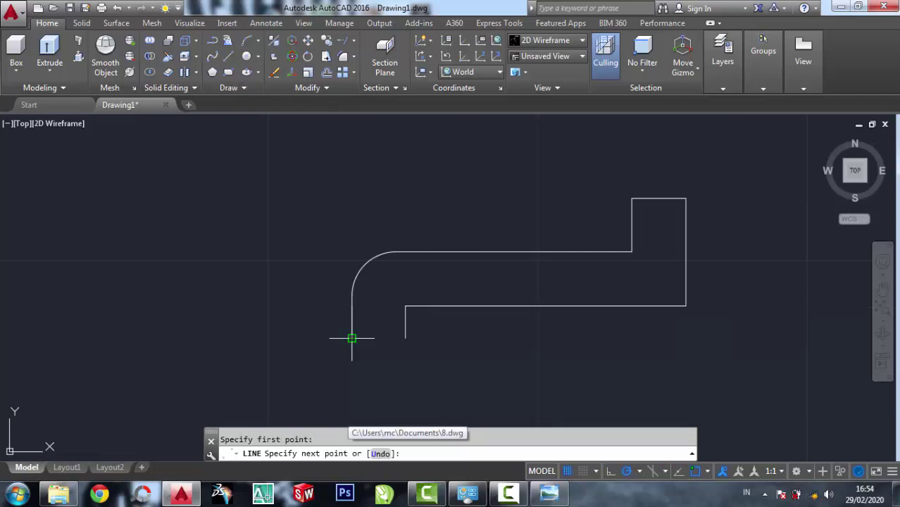
left_click(405, 338)
right_click(405, 337)
left_click(451, 189)
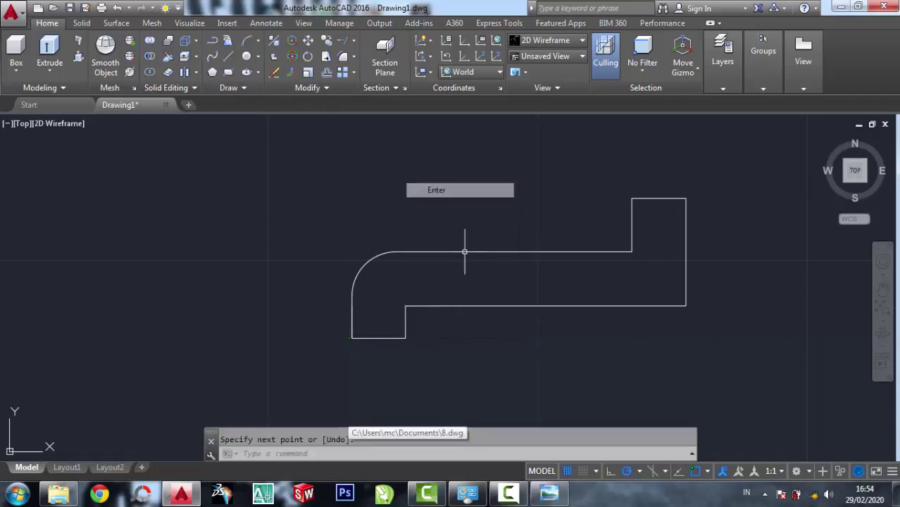
scroll(381, 282, "down", 4)
scroll(382, 281, "down", 4)
scroll(407, 272, "up", 2)
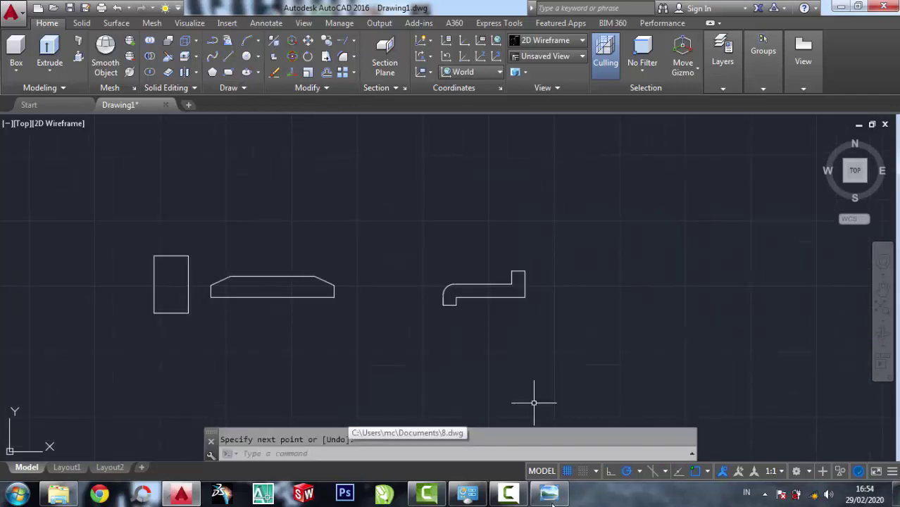
Try moving the L-shaped outline above the other profiles, then undo the misplaced move
left_click(549, 494)
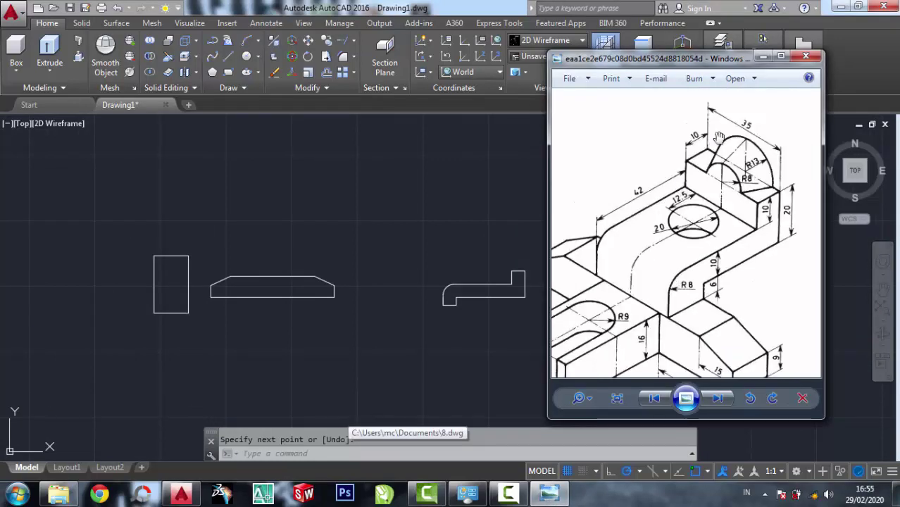
scroll(718, 137, "up", 2)
scroll(682, 224, "down", 1)
scroll(637, 239, "down", 1)
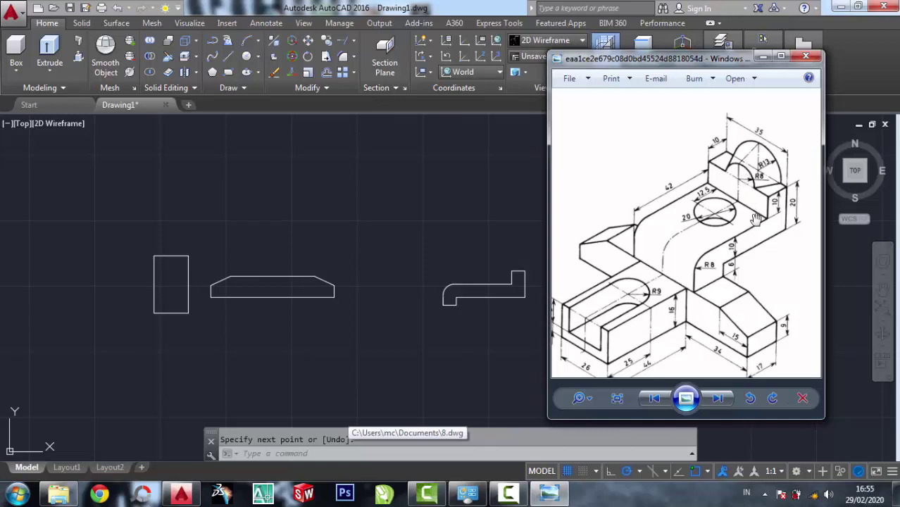
left_click(501, 221)
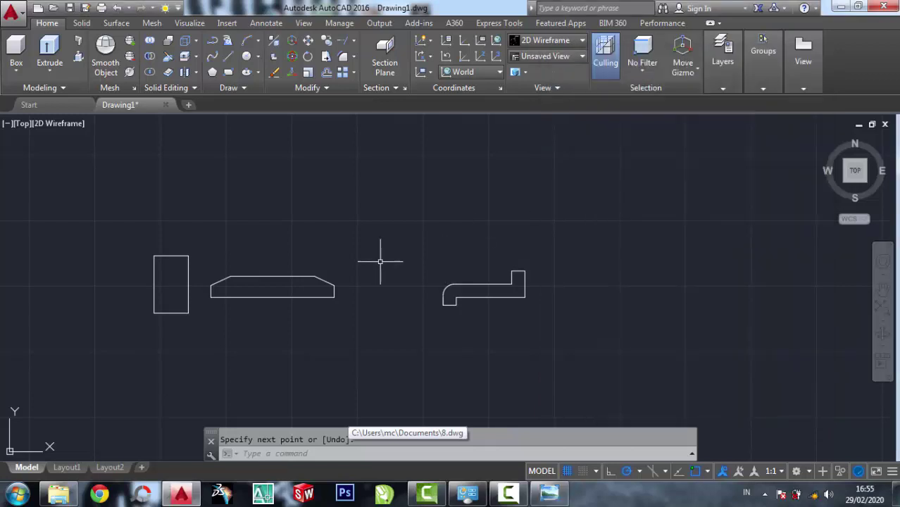
middle_click_drag(382, 257, 489, 257)
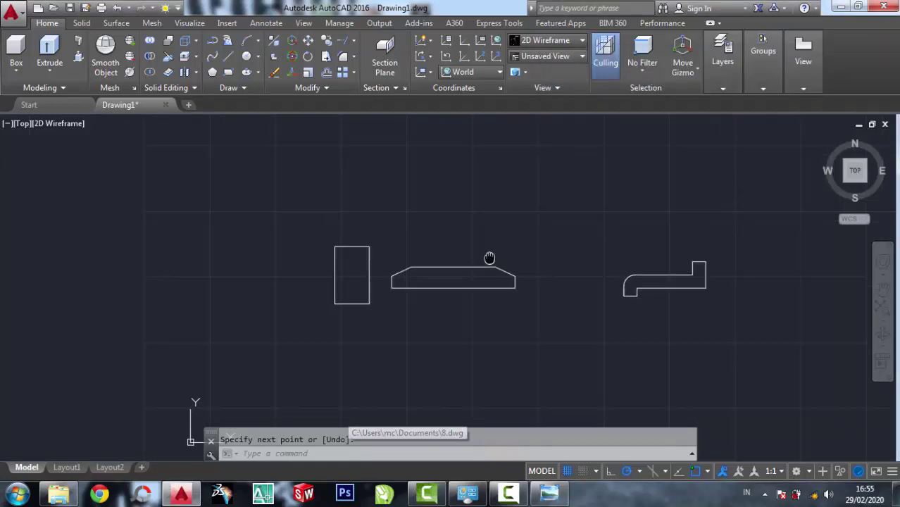
left_click(309, 42)
left_click(730, 328)
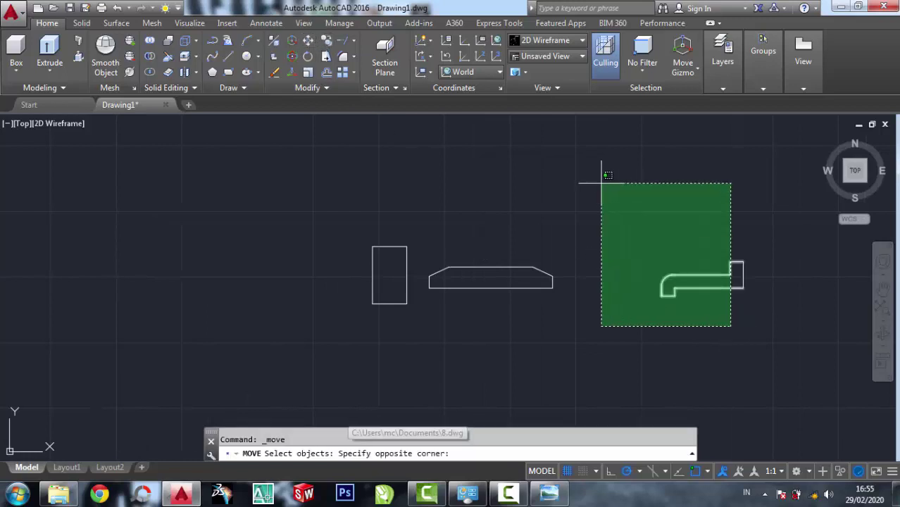
left_click(600, 183)
key("Return")
left_click(654, 301)
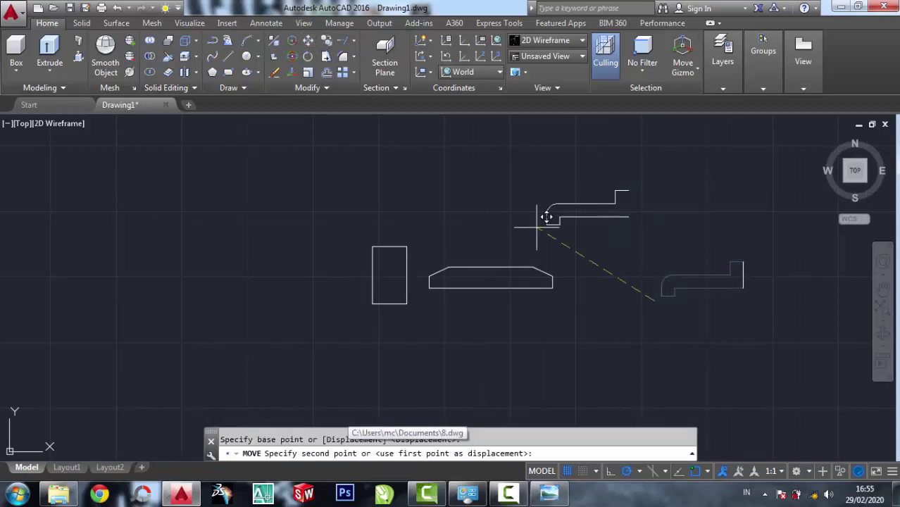
left_click(405, 209)
key("ctrl+z")
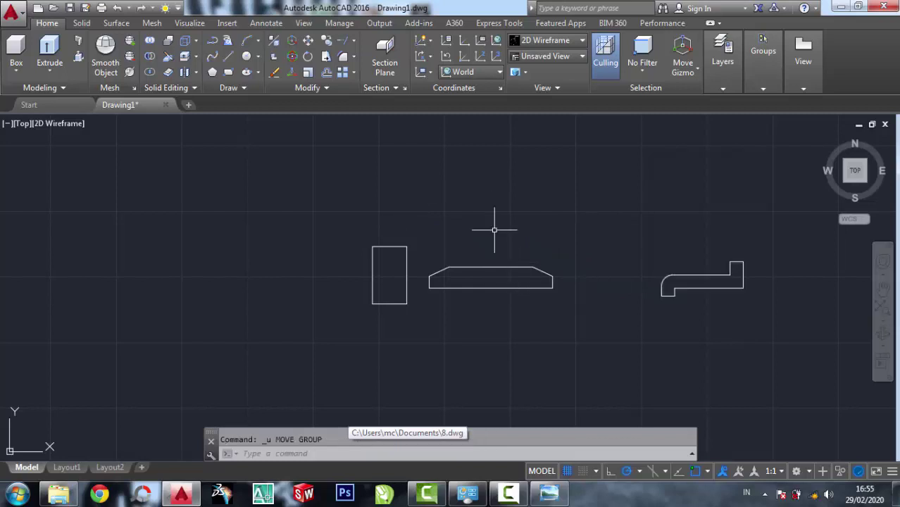
Move the L-shaped outline again to sit above the rectangle and long profile
left_click(308, 40)
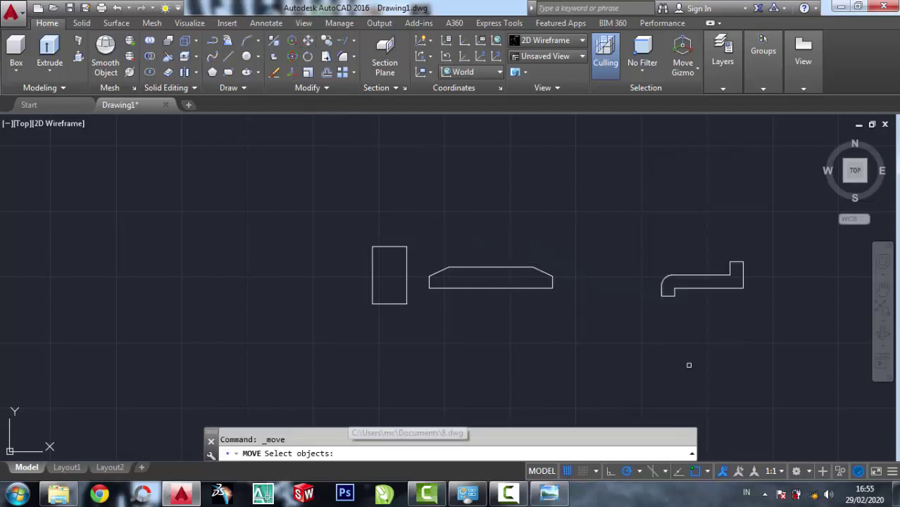
left_click(787, 329)
left_click(626, 248)
key("Return")
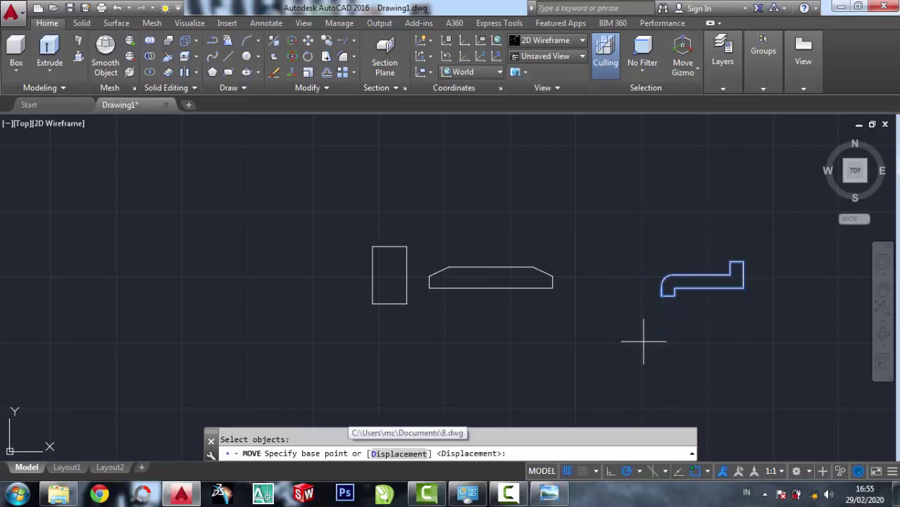
left_click(653, 341)
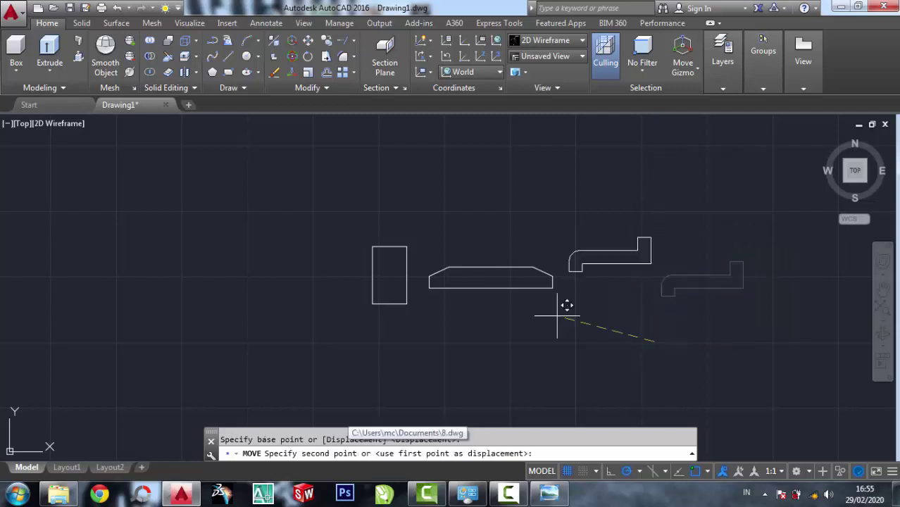
left_click(424, 255)
Use Region on the rectangle, stepped outline and chamfered outline to create 3 regions
scroll(344, 219, "up", 2)
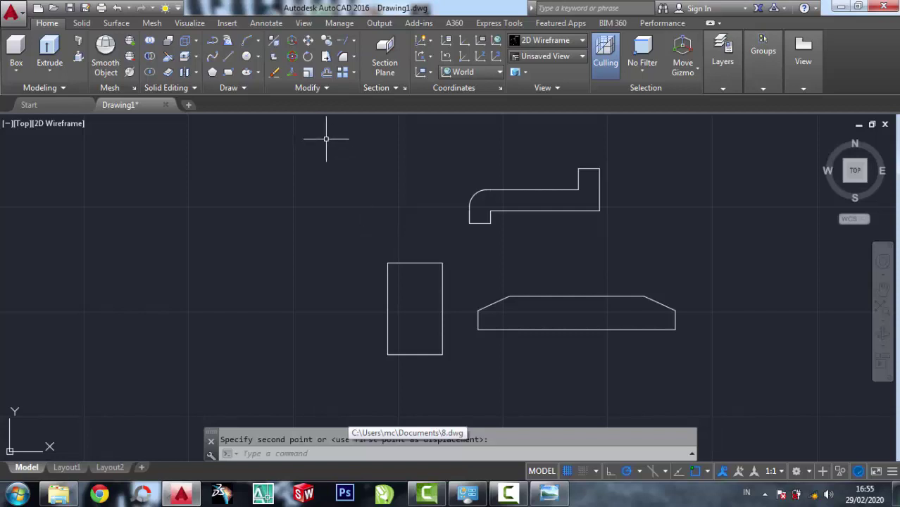
left_click(247, 88)
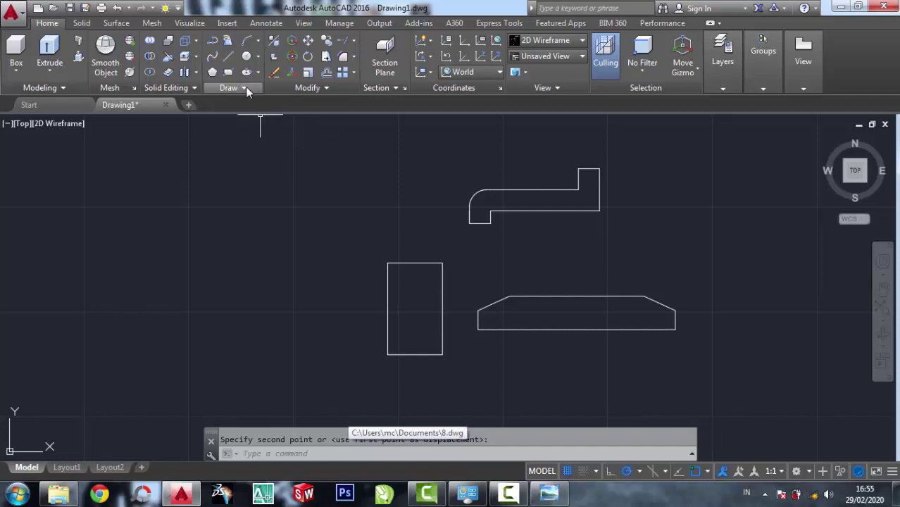
left_click(245, 87)
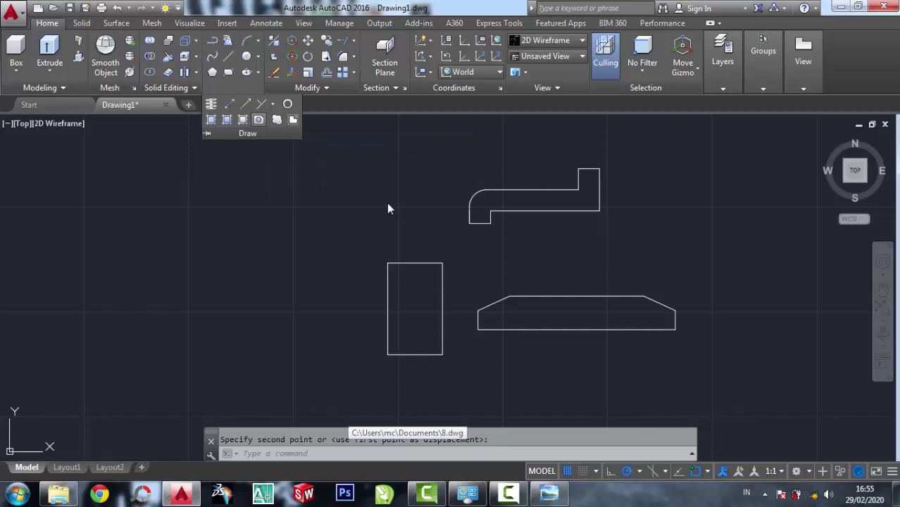
left_click(317, 132)
left_click(715, 400)
key("Return")
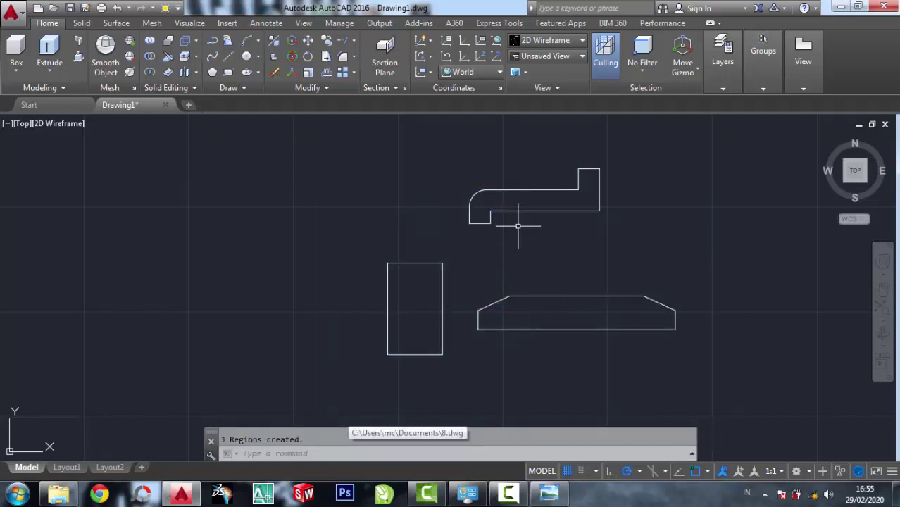
Switch the view to SW Isometric
left_click(549, 55)
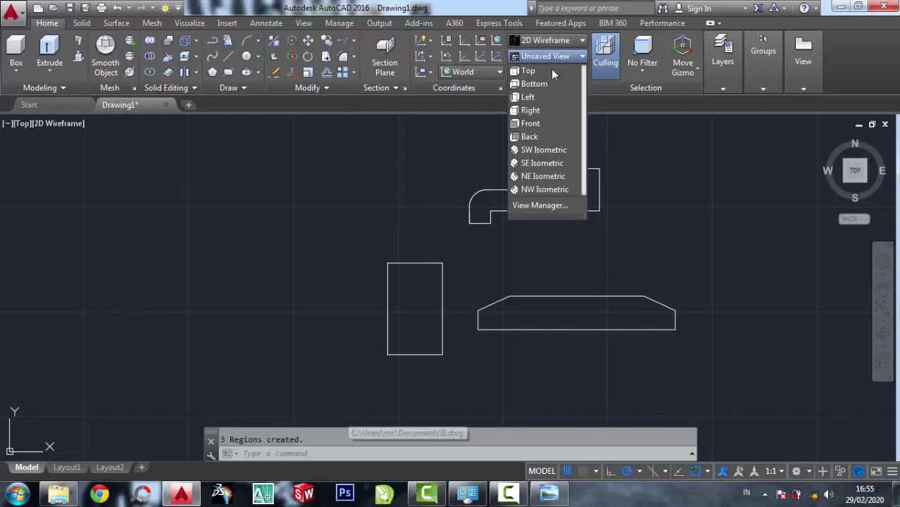
left_click(540, 150)
scroll(509, 207, "down", 2)
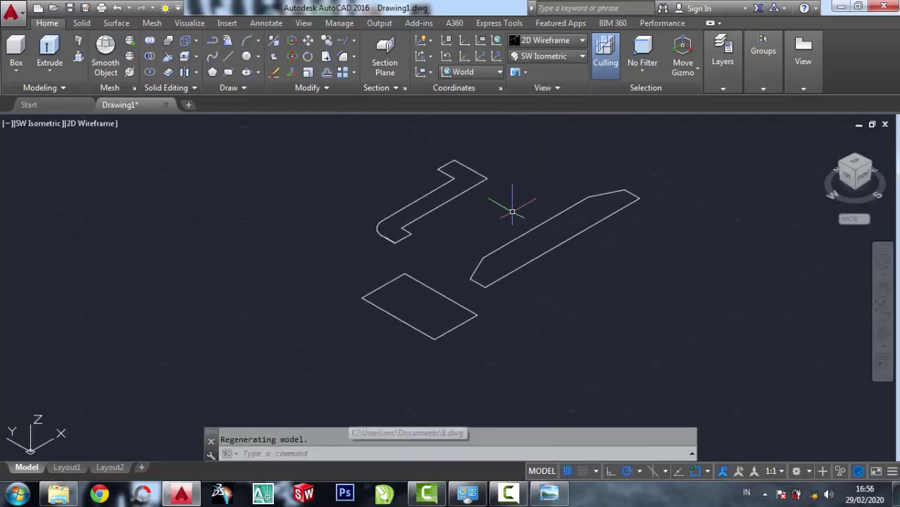
left_click(549, 492)
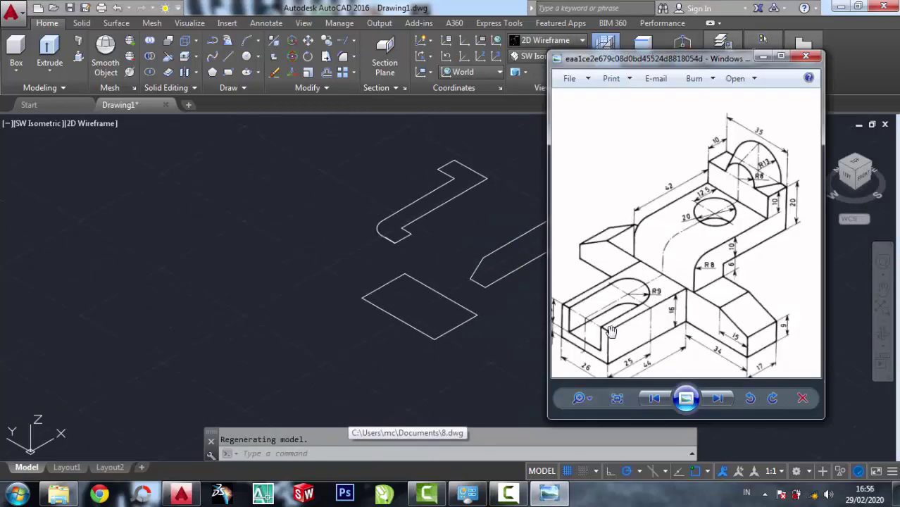
scroll(599, 347, "up", 1)
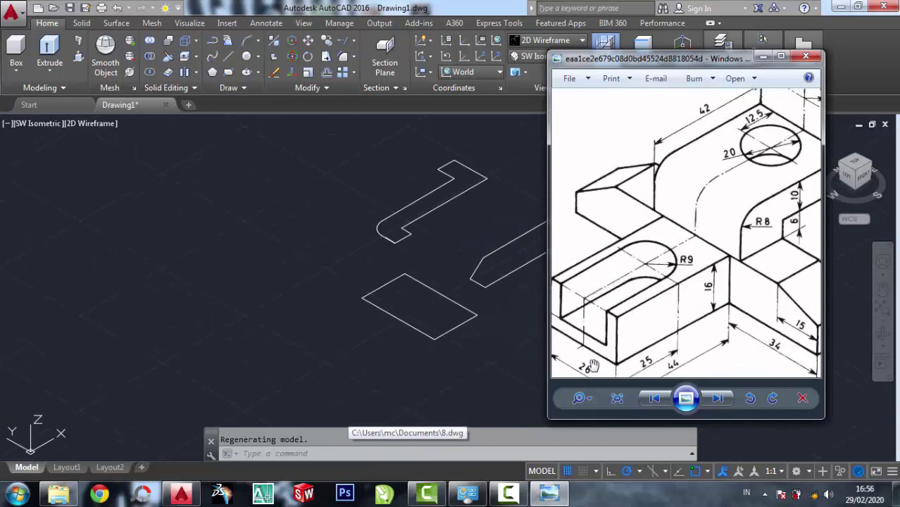
left_click(436, 247)
Press-pull the rectangle to height 16 and the long tapered profile to 17
left_click(79, 59)
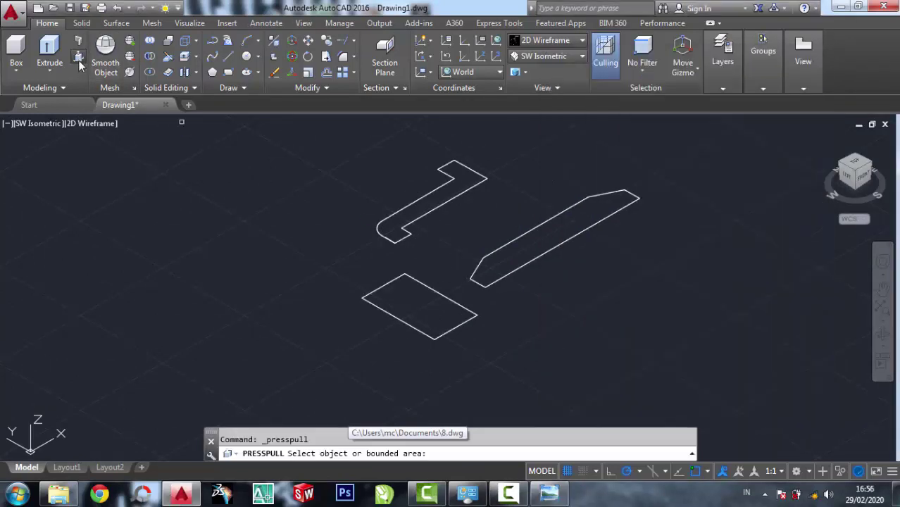
left_click(412, 292)
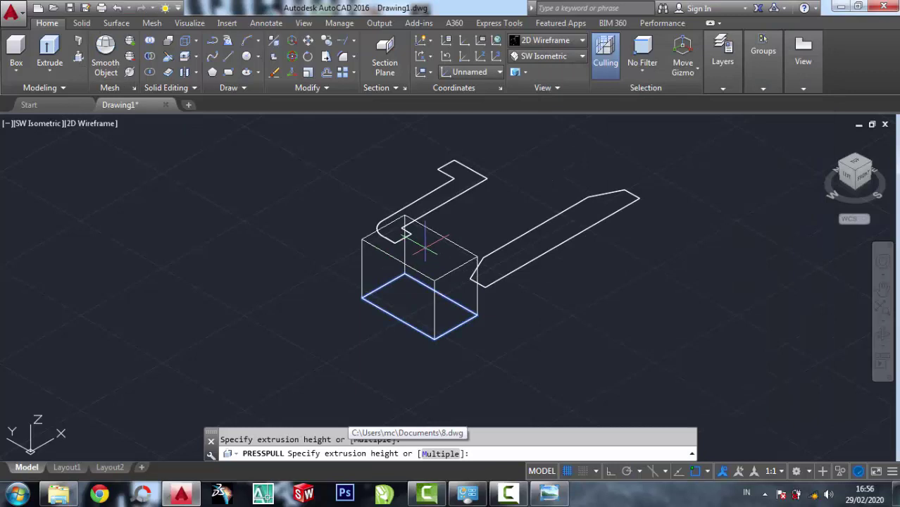
type("16")
key("Return")
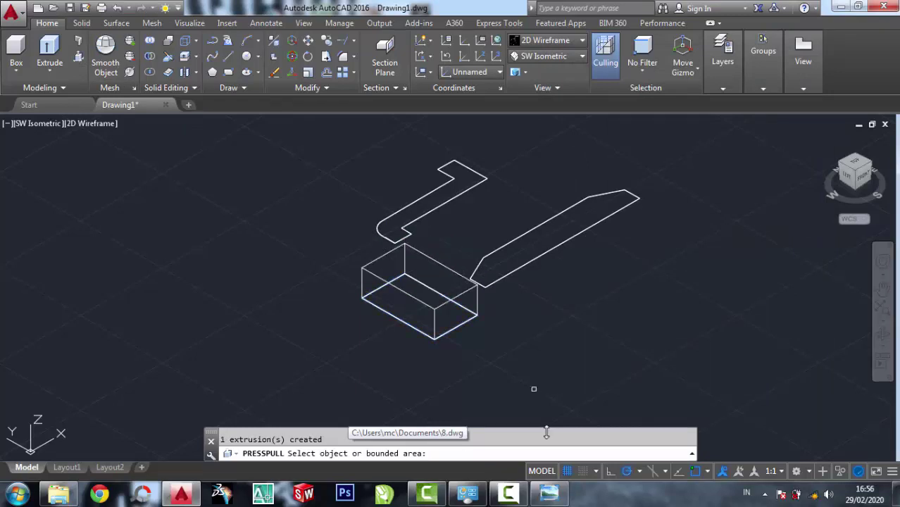
left_click(548, 493)
scroll(735, 326, "down", 2)
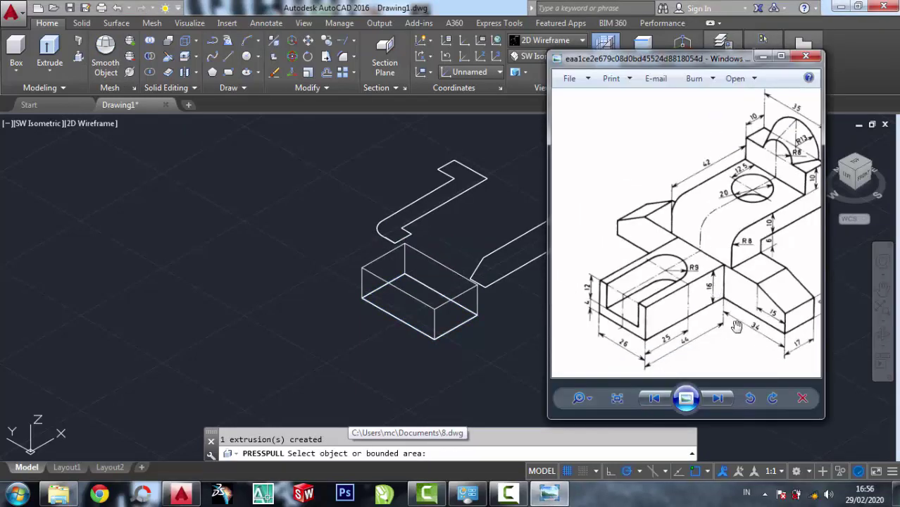
left_click(504, 186)
left_click(518, 247)
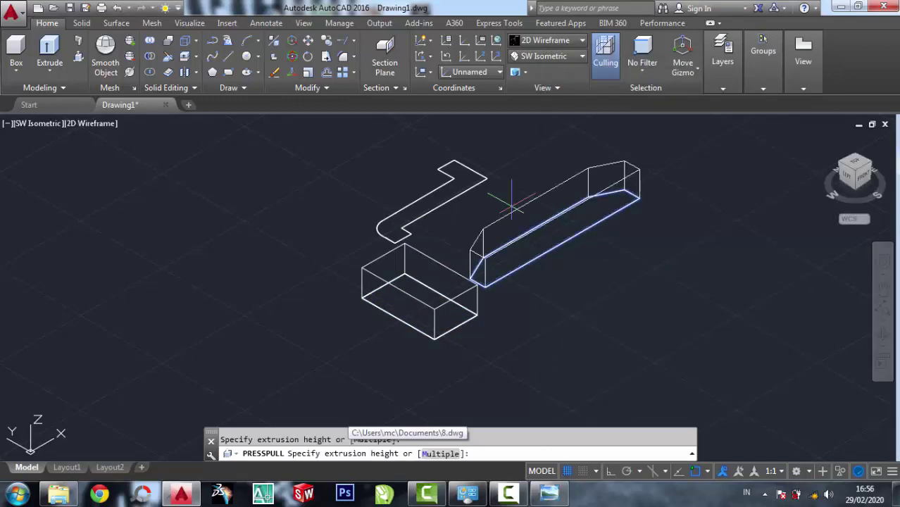
left_click(458, 453)
type("17")
key("Return")
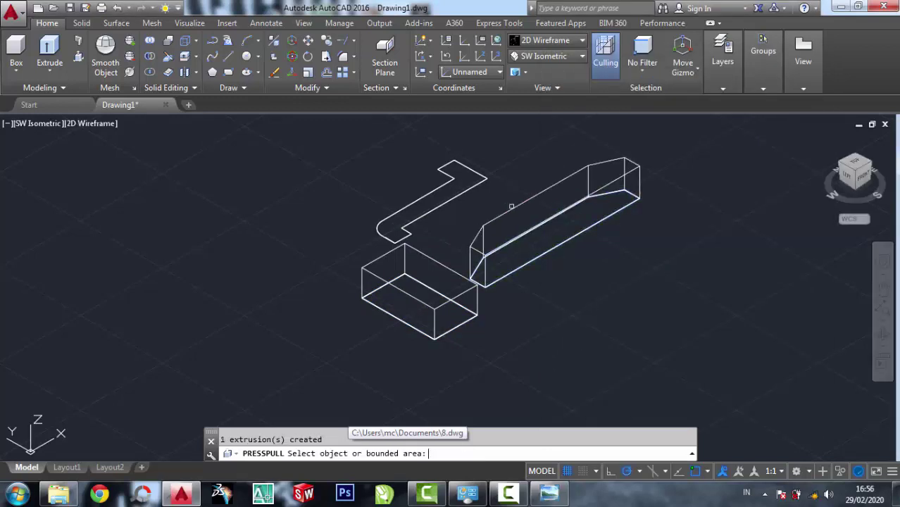
Press-pull the L-shaped region to height 35
left_click(549, 493)
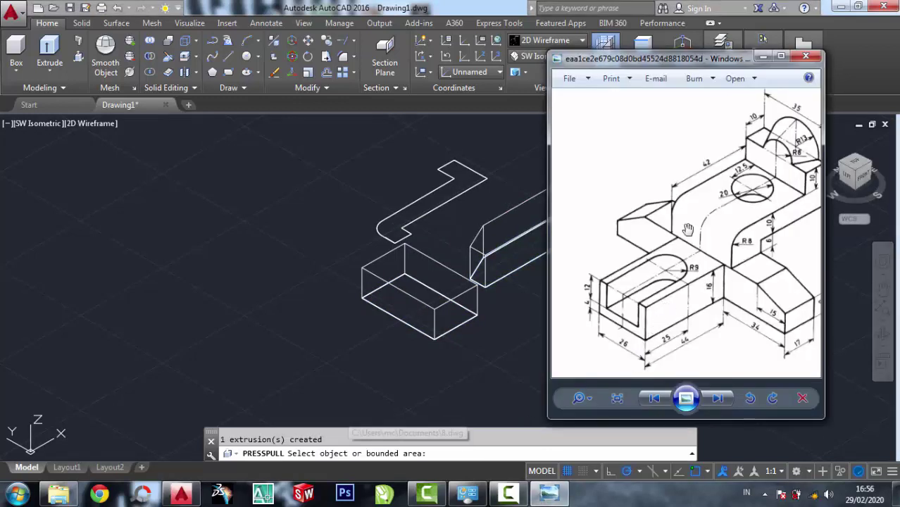
scroll(762, 130, "up", 1)
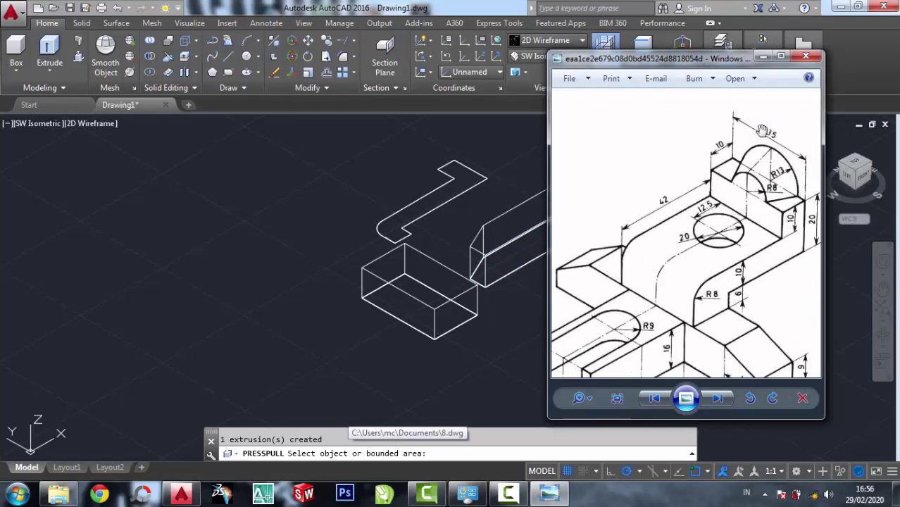
left_click(415, 154)
scroll(404, 168, "up", 3)
left_click(420, 243)
type("35")
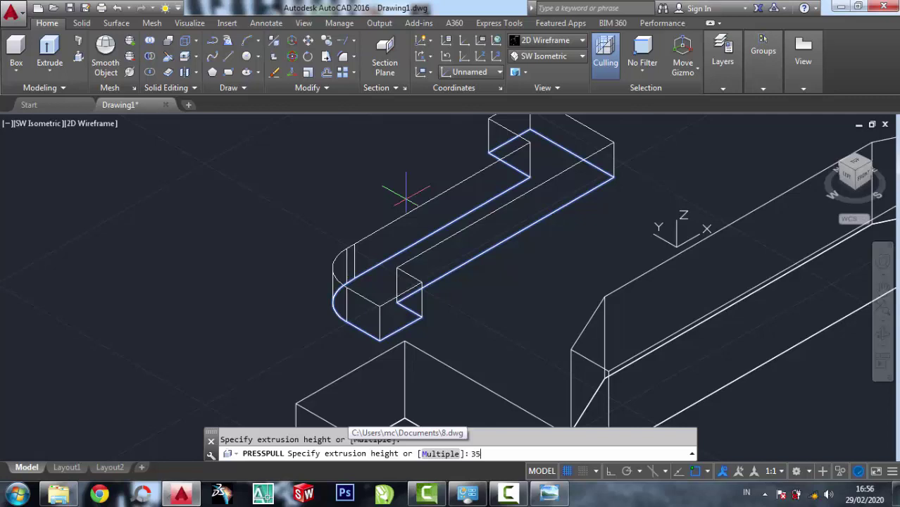
key("Return")
scroll(410, 282, "down", 3)
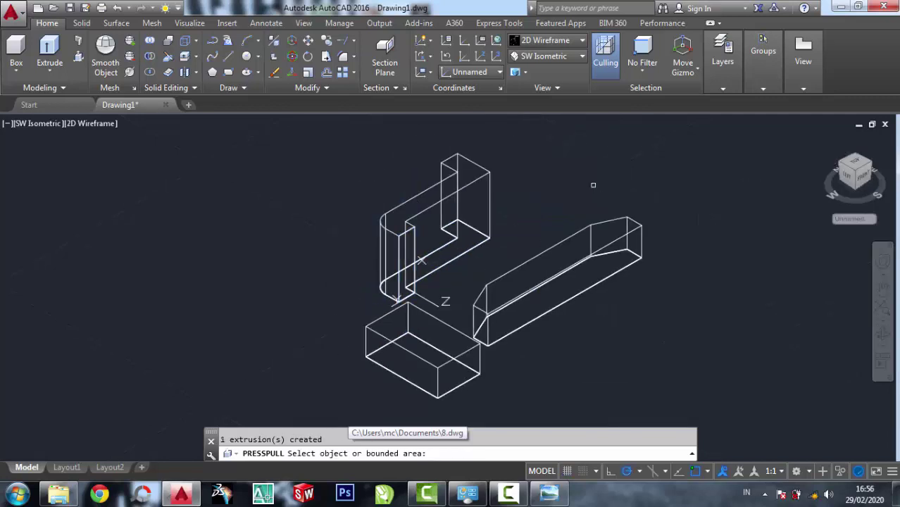
key("Return")
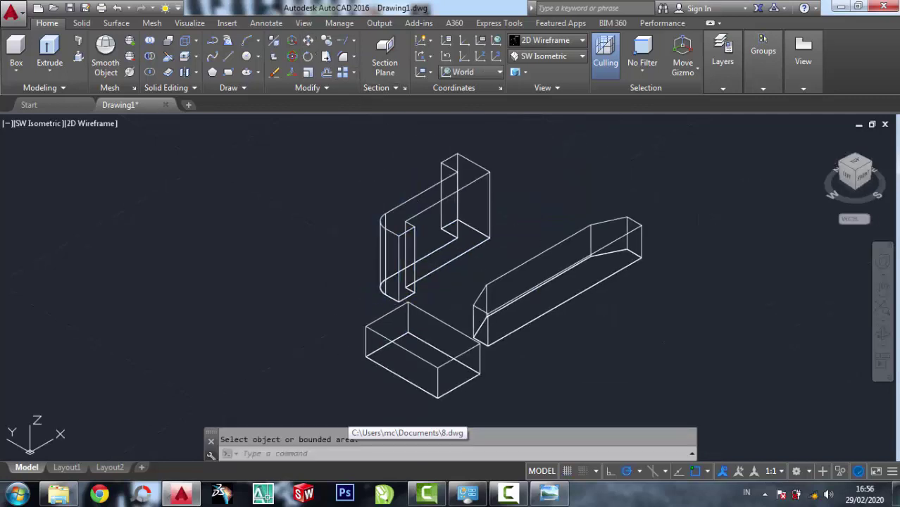
type("m")
key("Return")
left_click(381, 235)
key("Return")
left_click(399, 235)
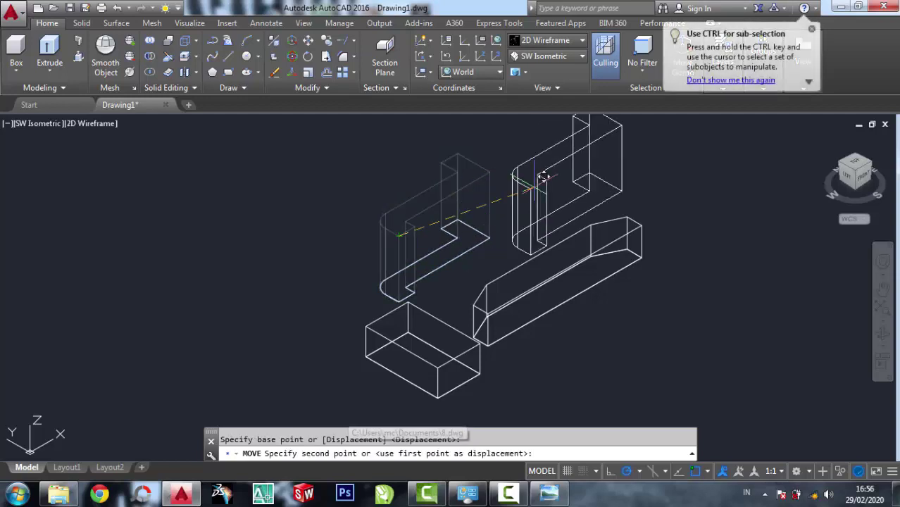
left_click(560, 152)
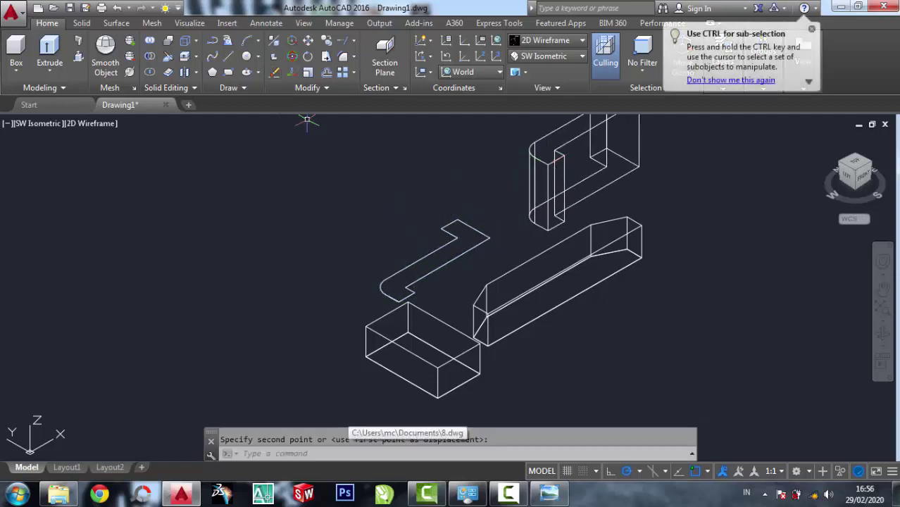
type("e")
key("Return")
left_click(471, 272)
left_click(412, 203)
key("Return")
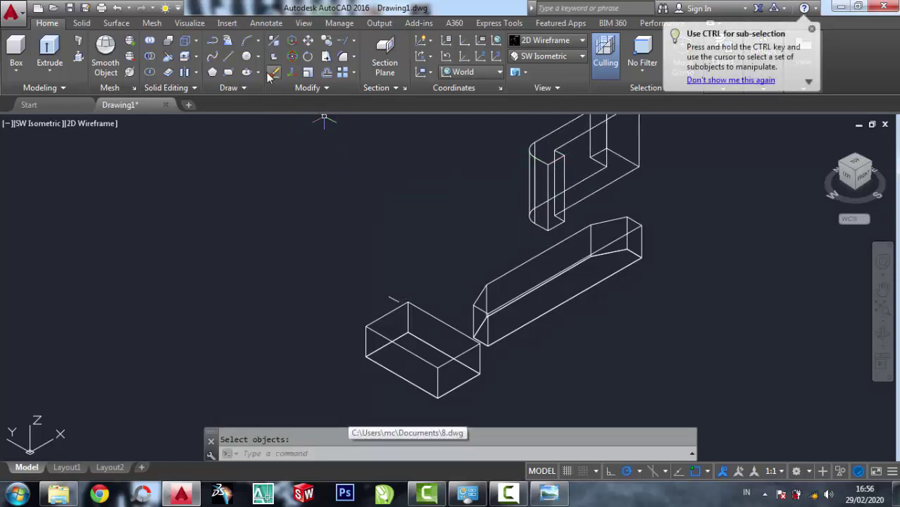
left_click(269, 74)
scroll(369, 310, "up", 2)
left_click(404, 293)
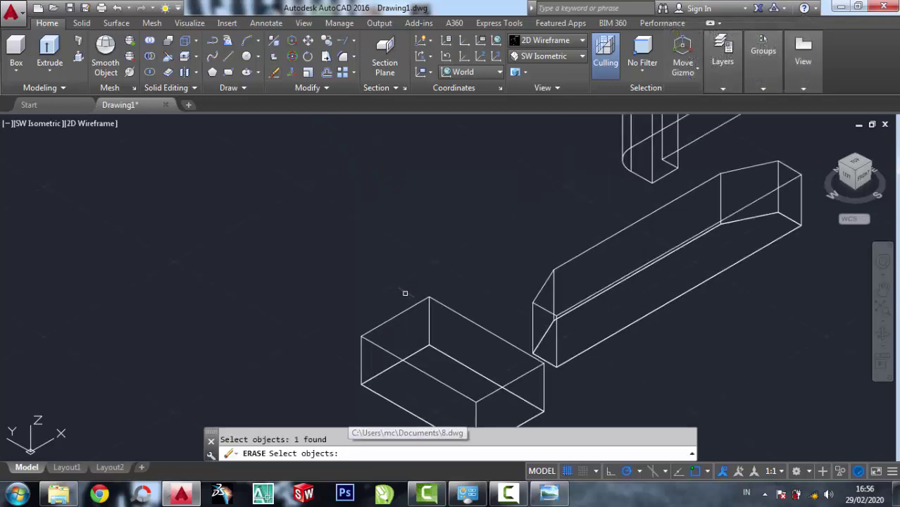
key("Return")
scroll(386, 215, "down", 2)
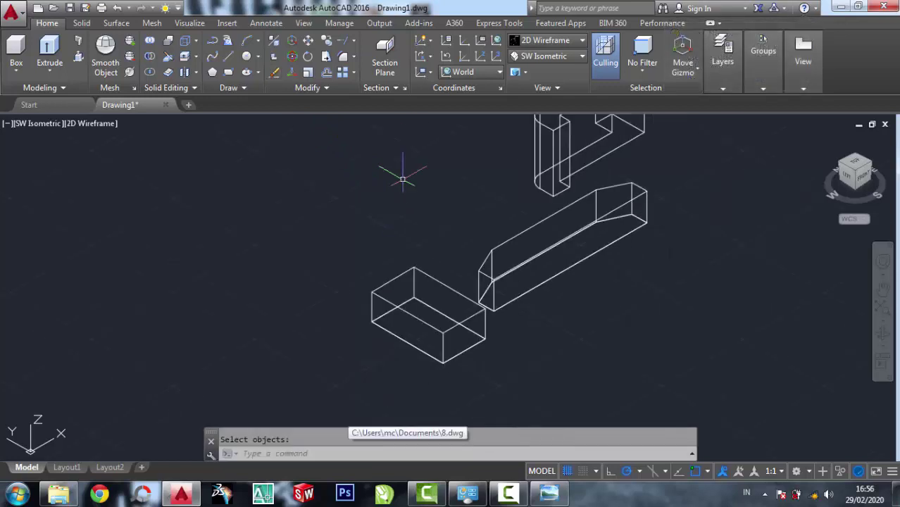
left_click(293, 59)
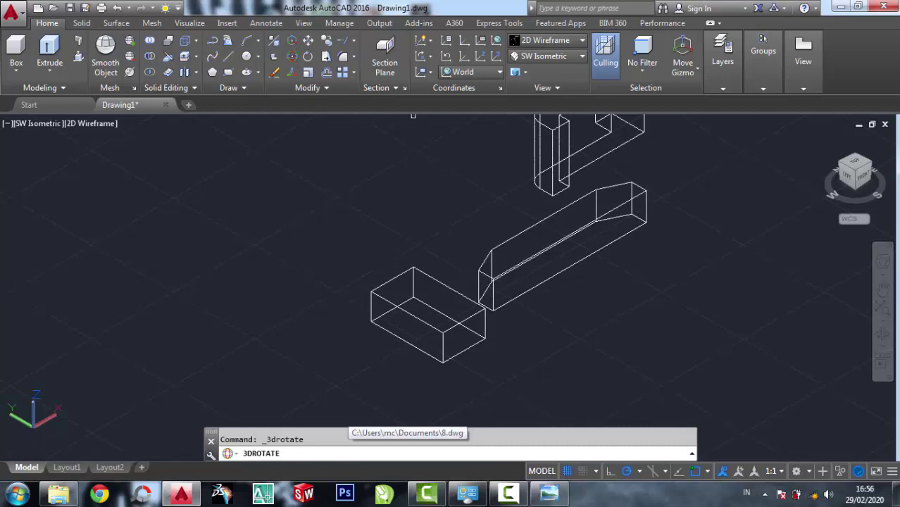
left_click(505, 244)
key("Return")
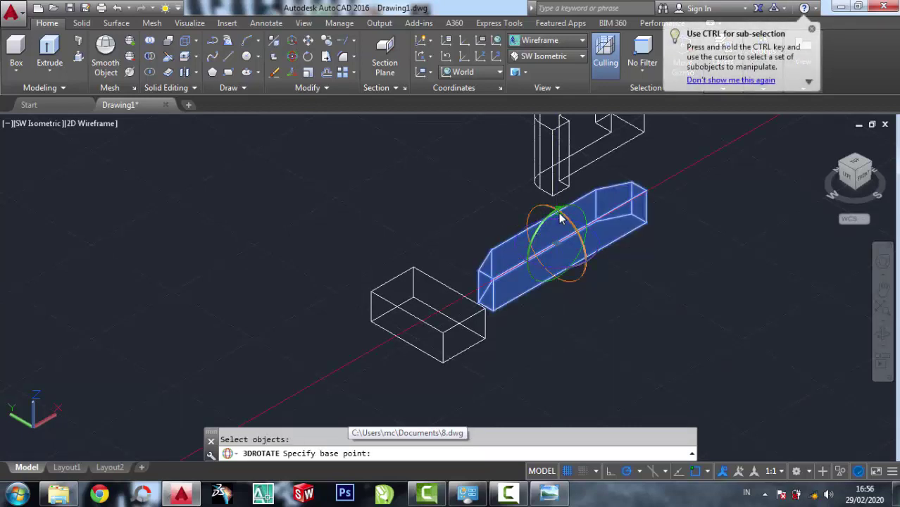
left_click(557, 218)
left_click(569, 202)
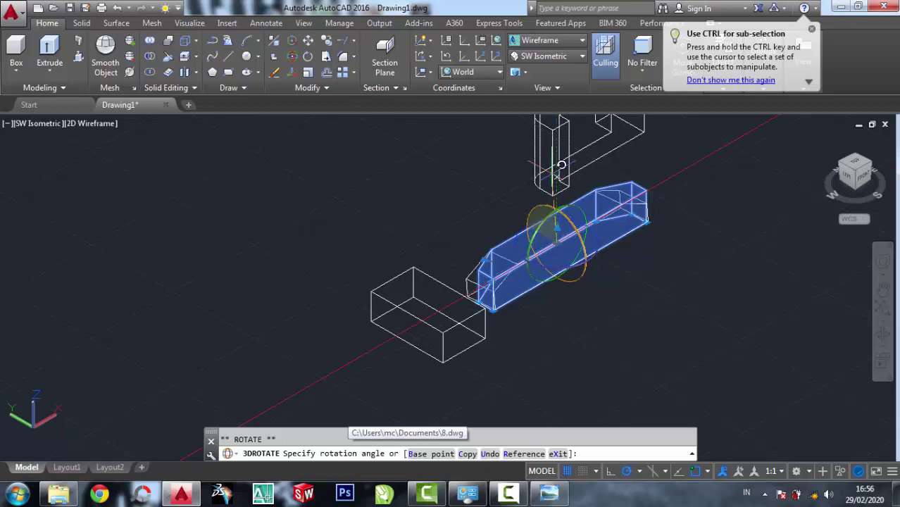
scroll(569, 202, "down", 2)
mouse_move(569, 202)
middle_mouse_down("shift")
mouse_move(559, 211)
mouse_move(568, 161)
middle_mouse_up("shift")
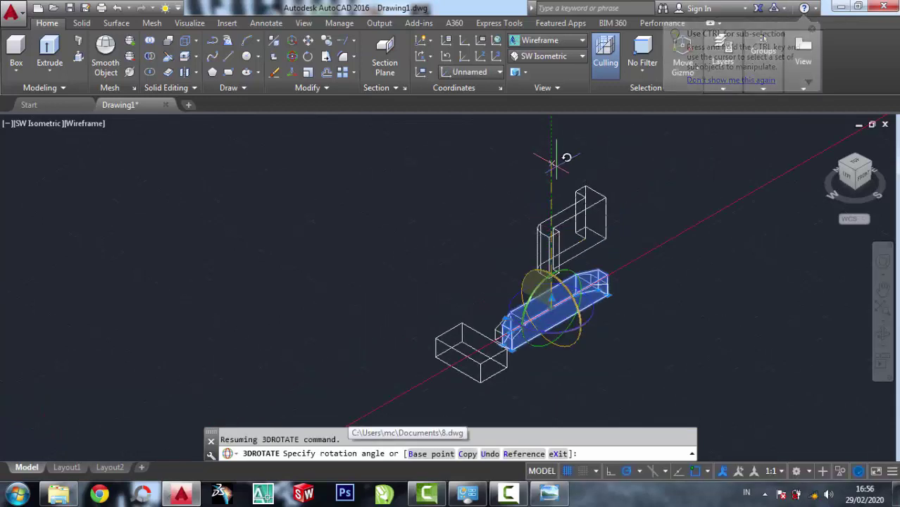
key("Escape")
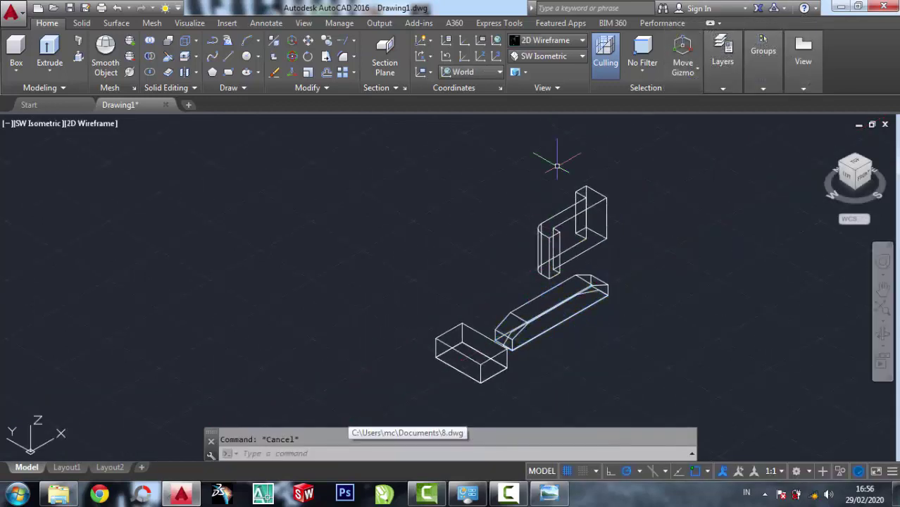
Move the long chamfered bar from its edge point onto the small rectangular block
left_click(307, 41)
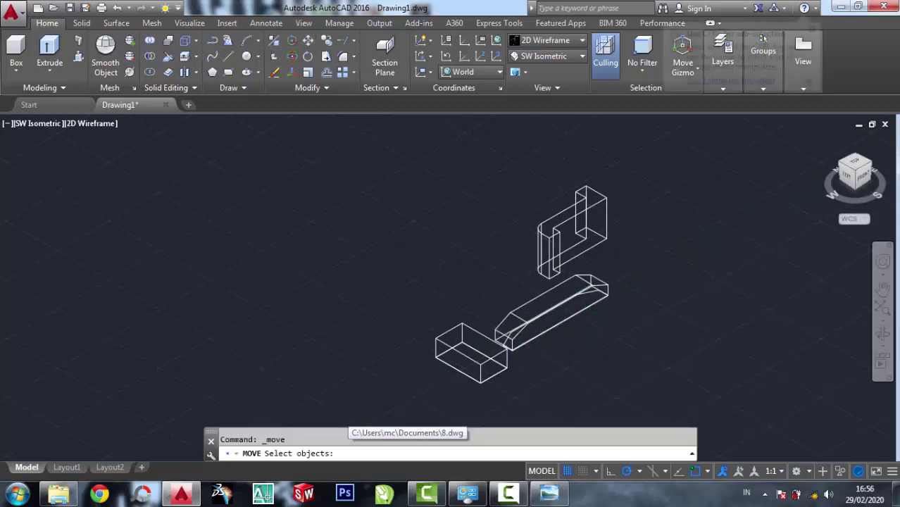
scroll(552, 304, "up", 6)
left_click(523, 257)
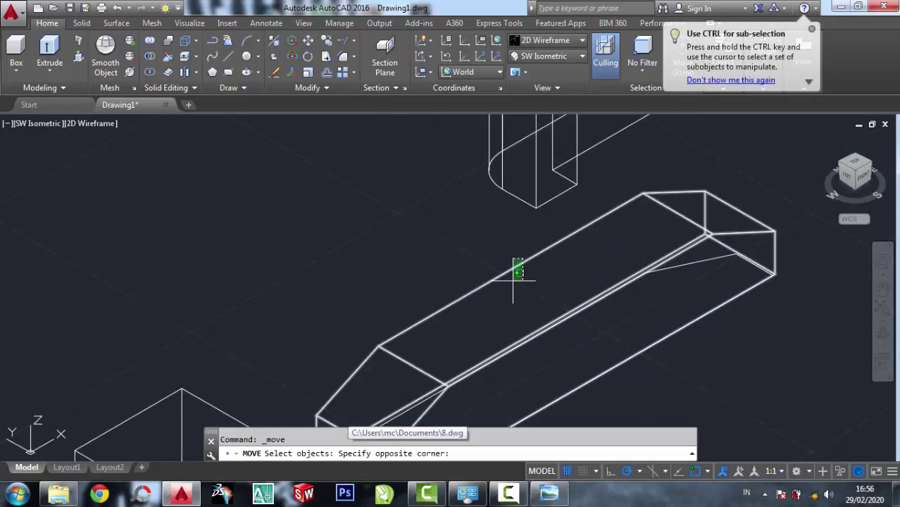
left_click(514, 271)
key("Return")
middle_click_drag(587, 315, 577, 242)
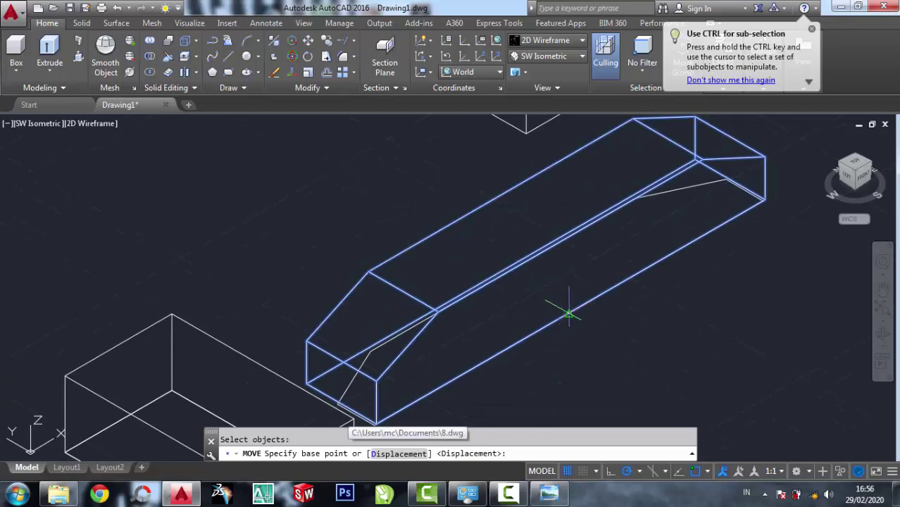
left_click(571, 320)
middle_click_drag(301, 321, 401, 224)
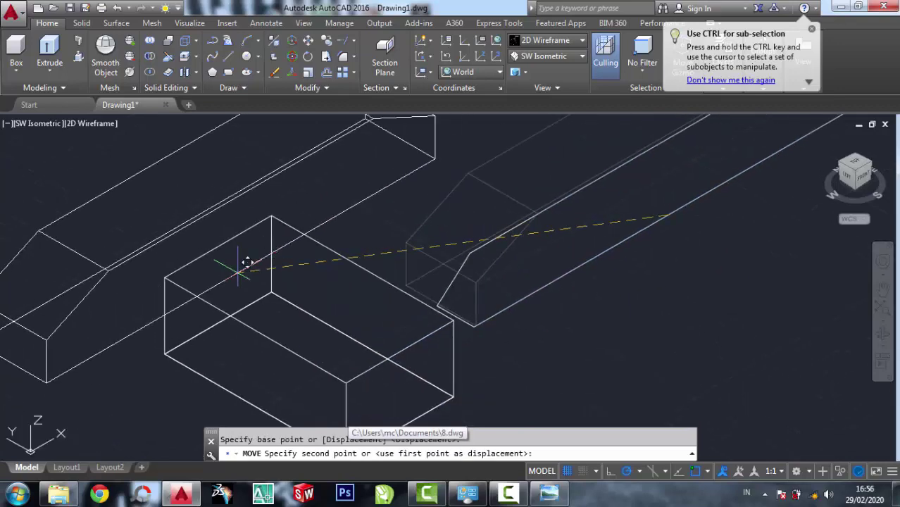
left_click(226, 316)
scroll(351, 316, "down", 2)
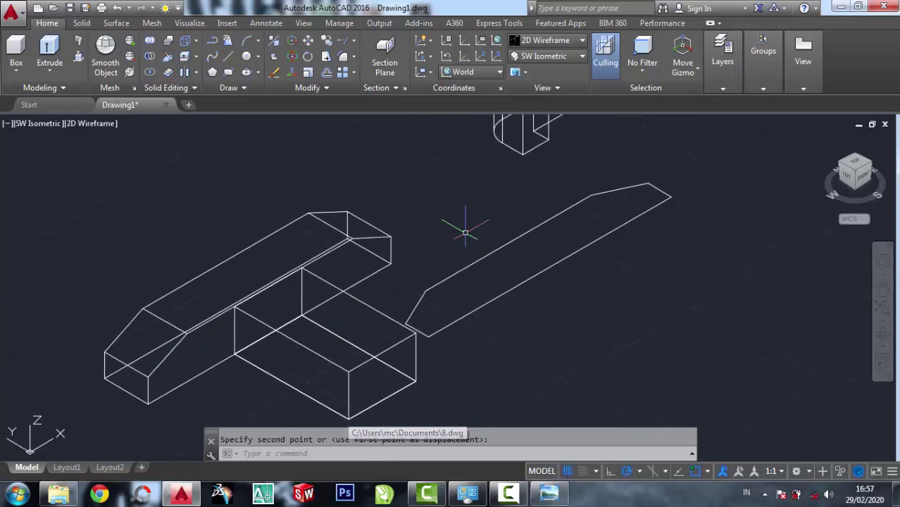
scroll(466, 218, "down", 3)
scroll(456, 205, "down", 1)
middle_click_drag(479, 178, 470, 202)
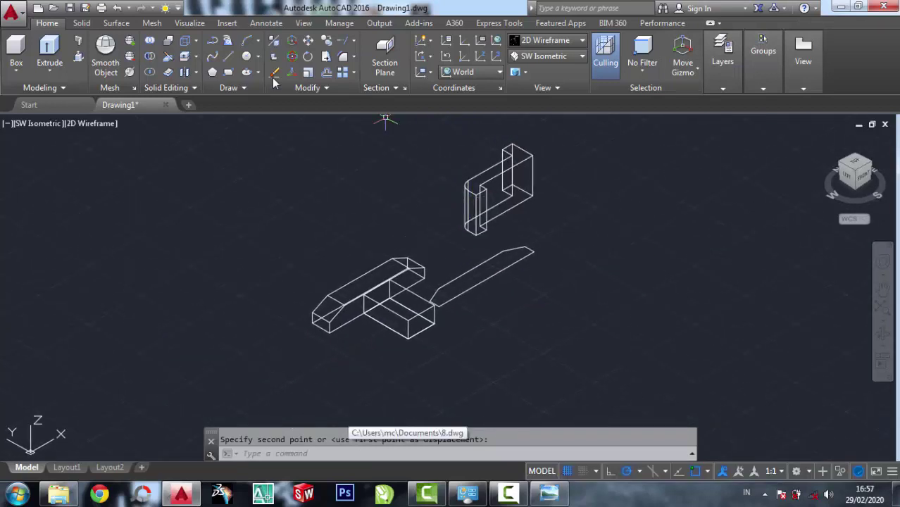
Rotate the L-shaped bracket piece about the X axis with 3DROTATE
type("3drotate")
key("Return")
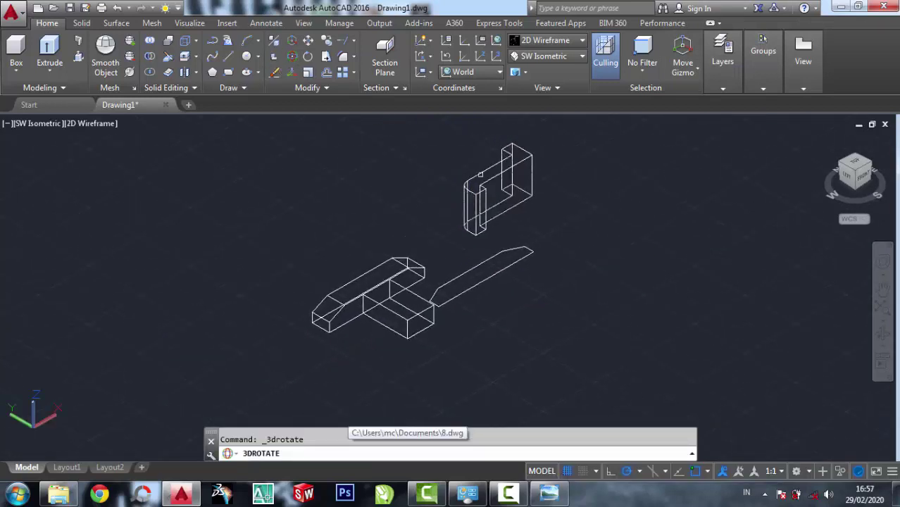
left_click(491, 187)
key("Return")
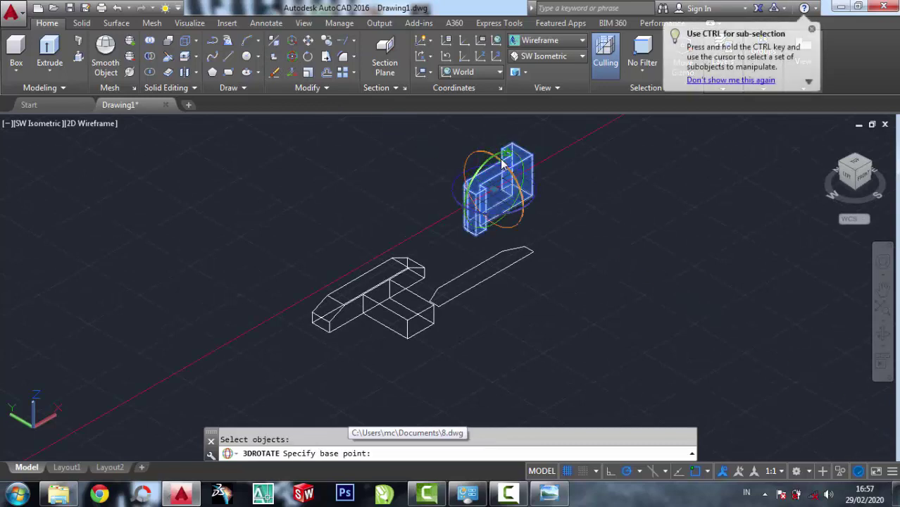
left_click(498, 164)
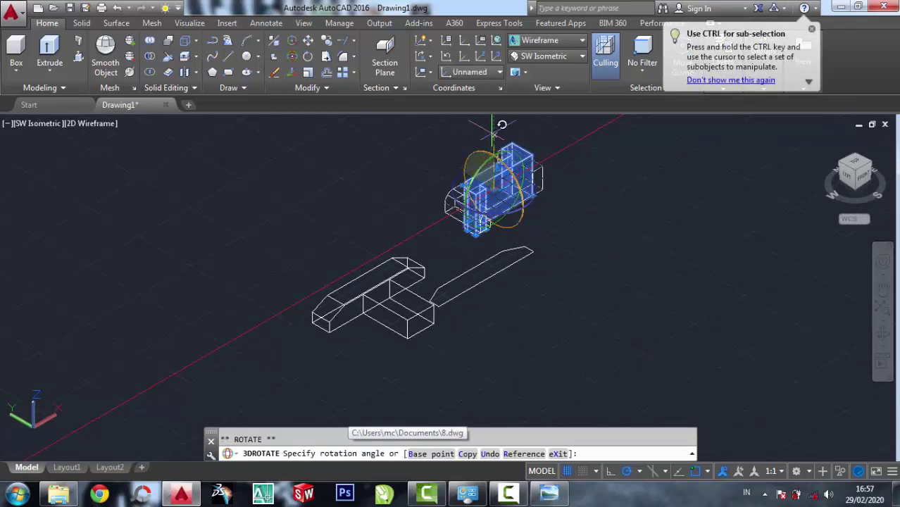
left_click(493, 123)
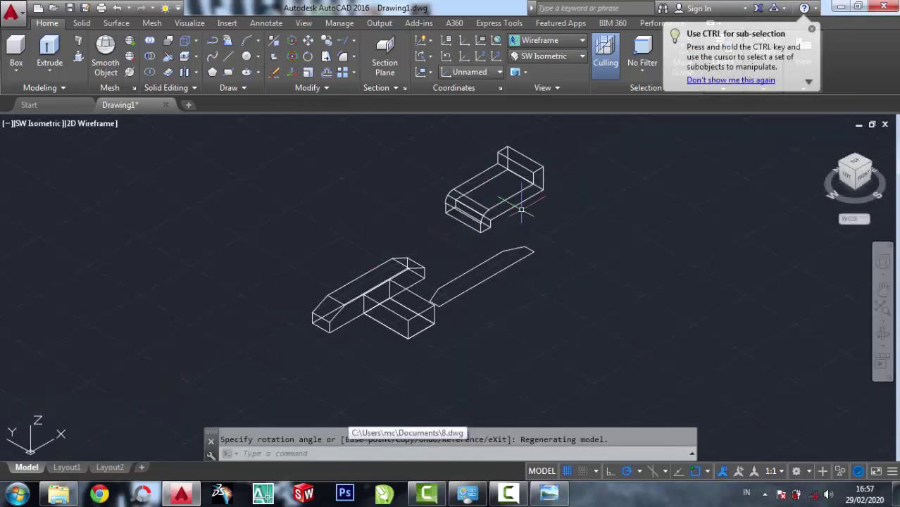
Rotate the bracket piece again about its vertical Z axis
left_click(292, 60)
left_click(519, 221)
left_click(455, 174)
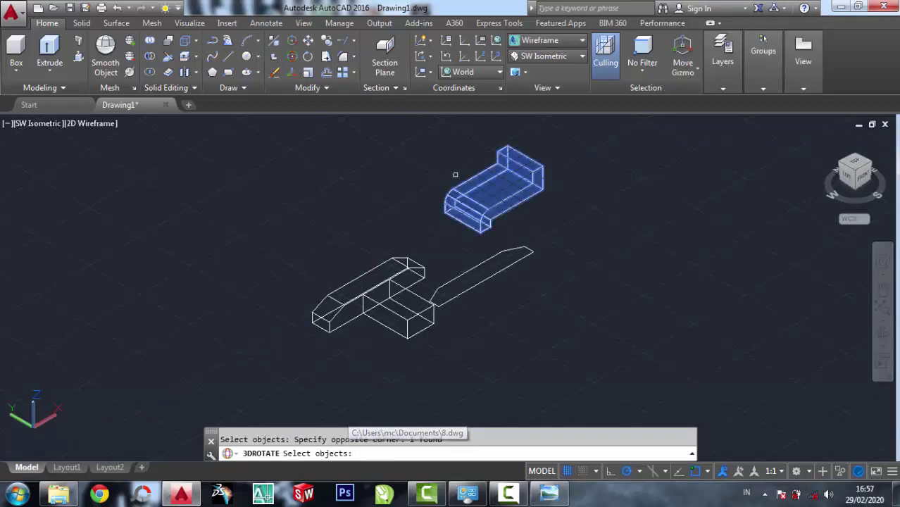
key("Return")
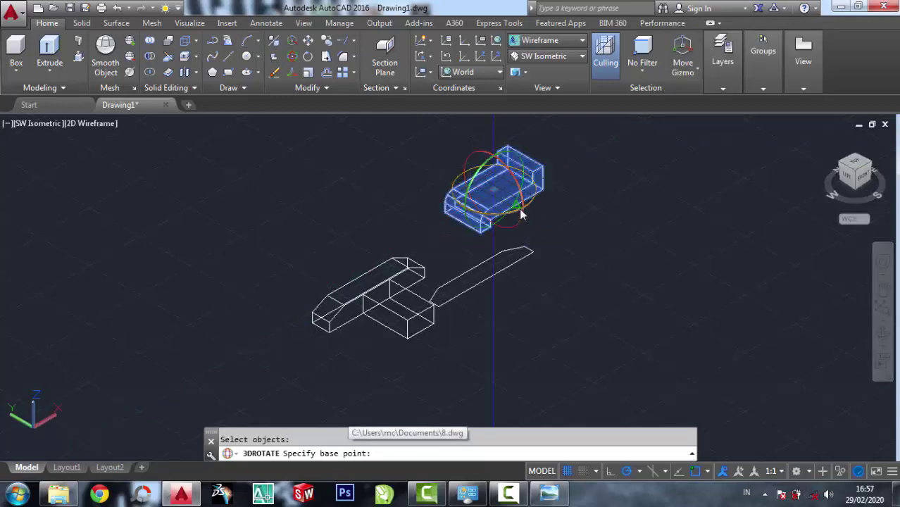
left_click(522, 205)
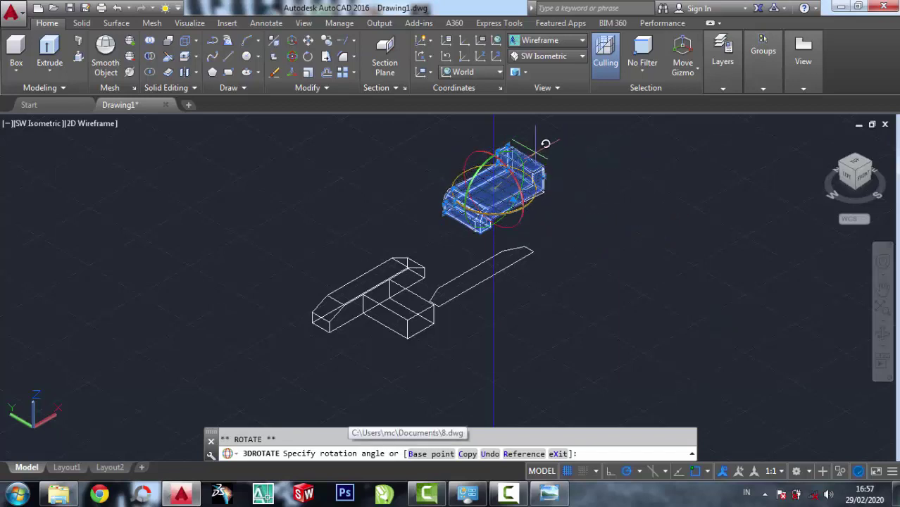
left_click(408, 136)
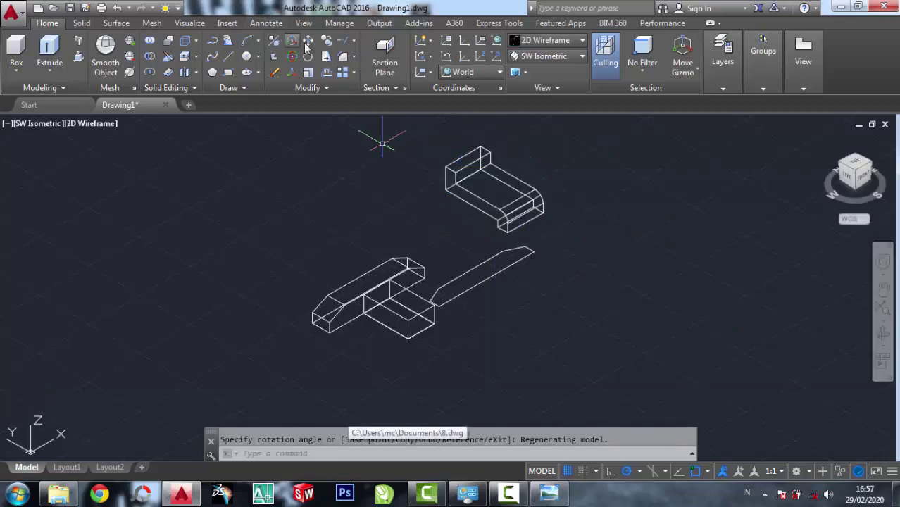
left_click(308, 41)
left_click(536, 226)
Place the L-shaped bracket on top of the bar assembly and reopen the reference drawing
left_click(465, 168)
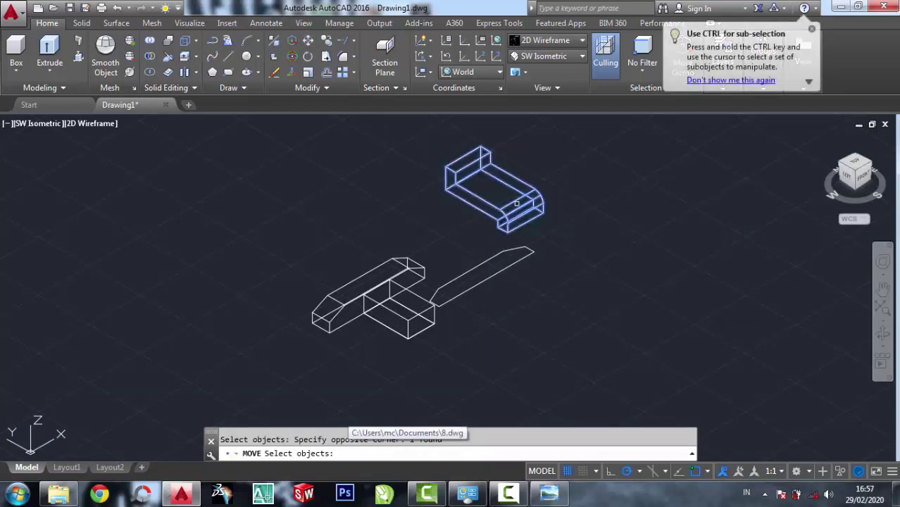
scroll(545, 222, "up", 4)
key("Return")
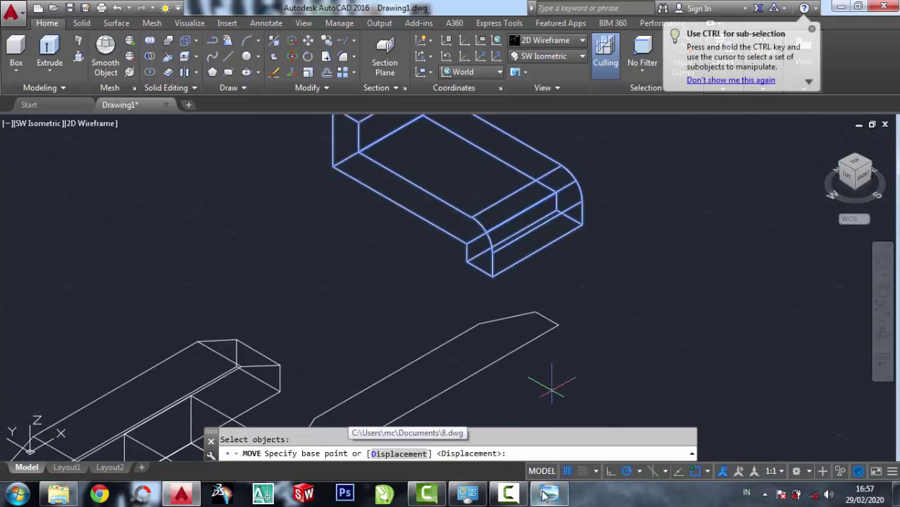
left_click(549, 493)
left_click(418, 320)
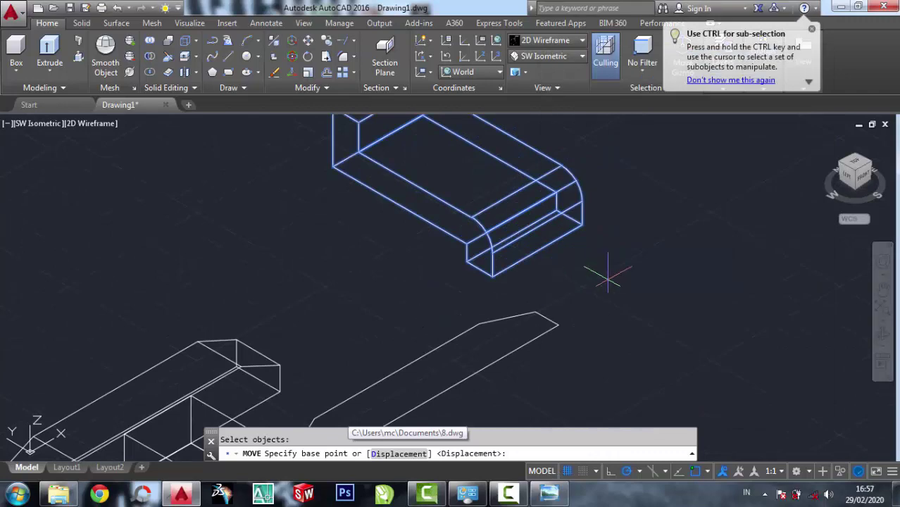
scroll(525, 221, "up", 2)
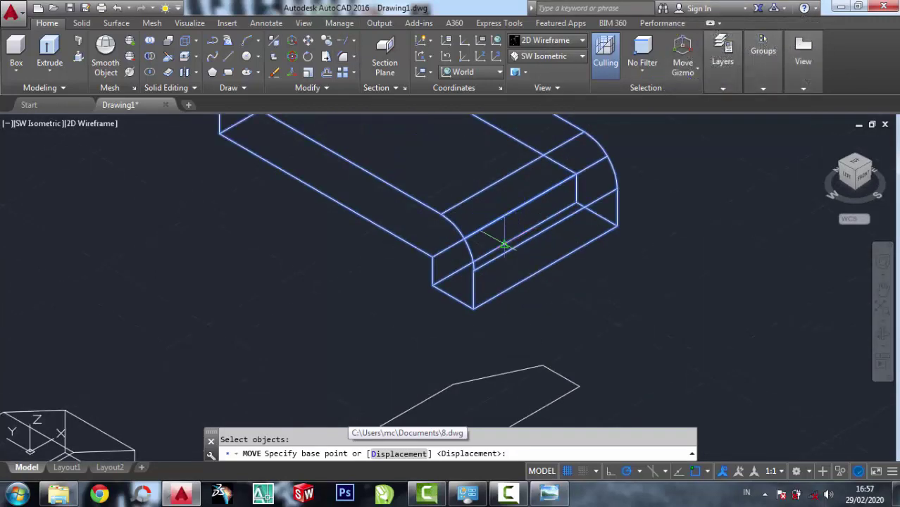
left_click(504, 244)
scroll(510, 183, "down", 4)
scroll(271, 324, "up", 4)
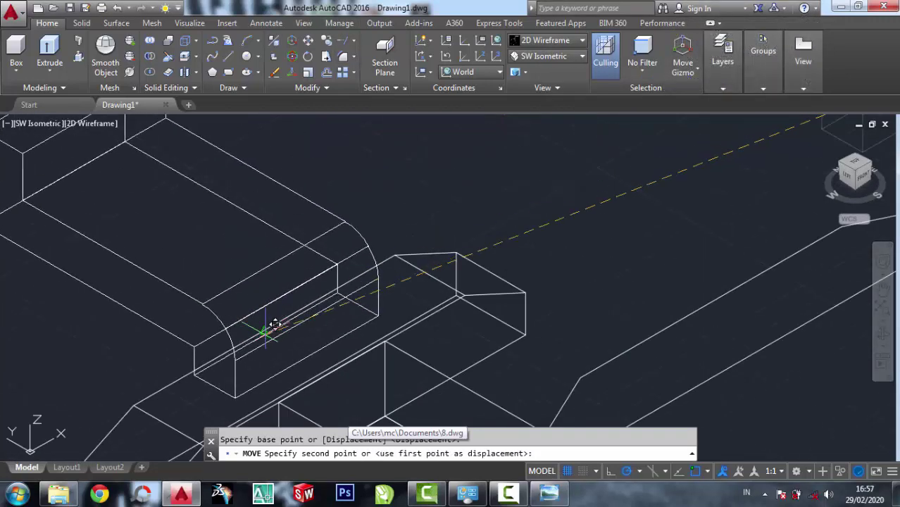
left_click(262, 324)
scroll(261, 237, "down", 3)
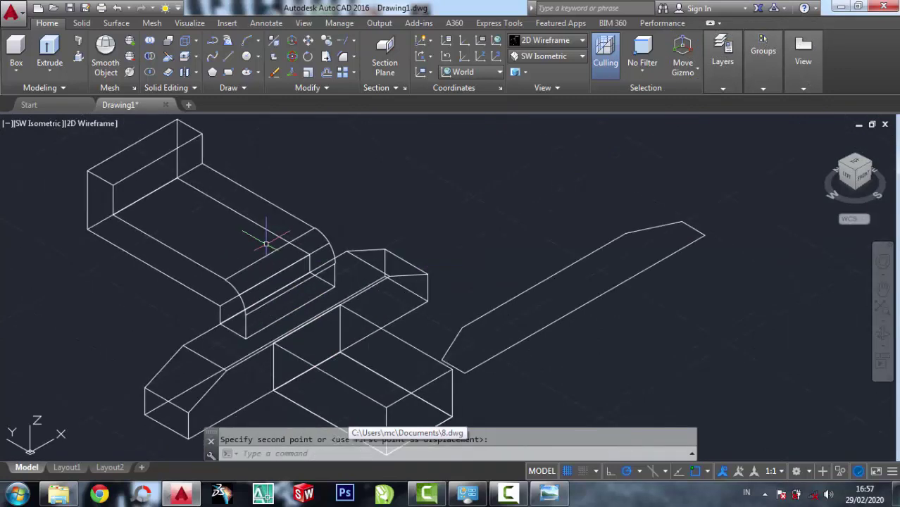
left_click(548, 493)
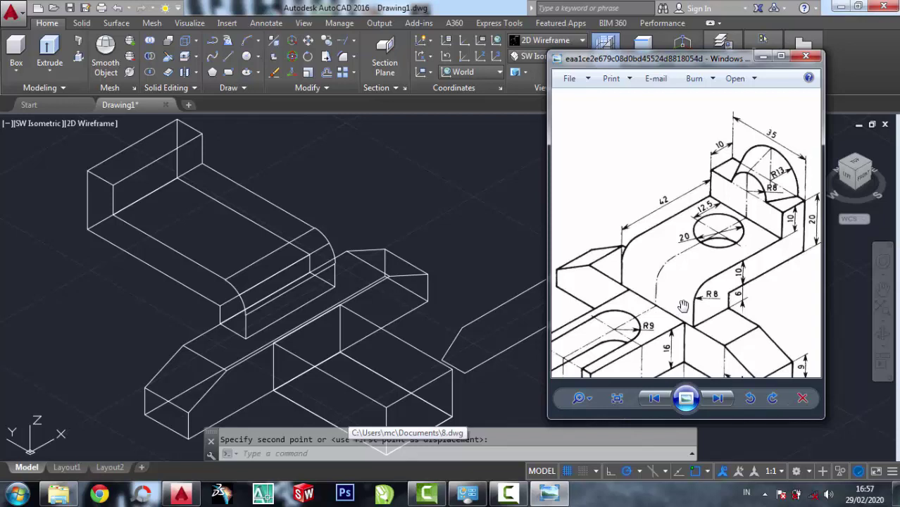
Leave the reference picture and switch the AutoCAD viewport to the Realistic visual style
scroll(690, 334, "up", 1)
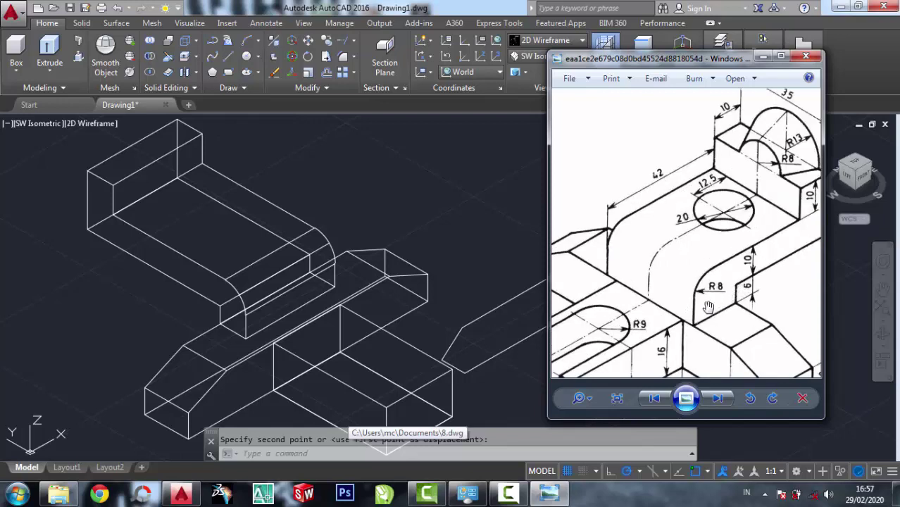
left_click(415, 212)
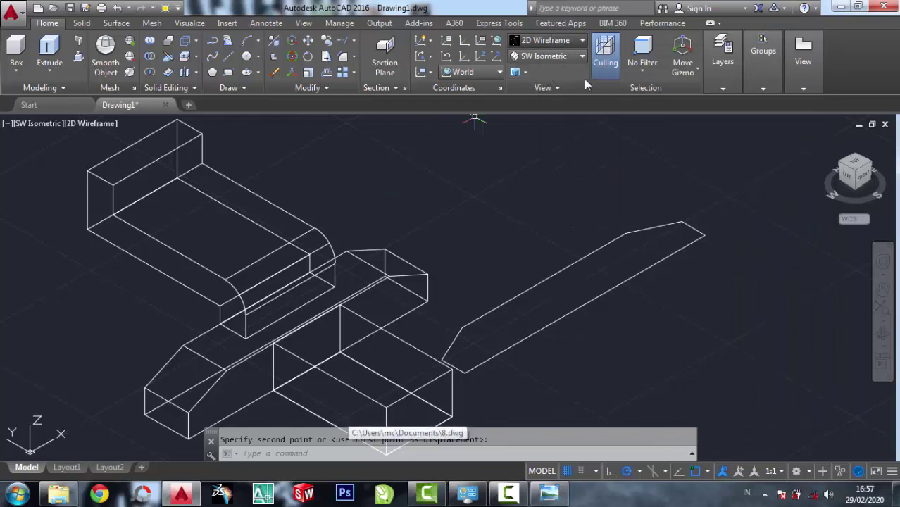
left_click(582, 41)
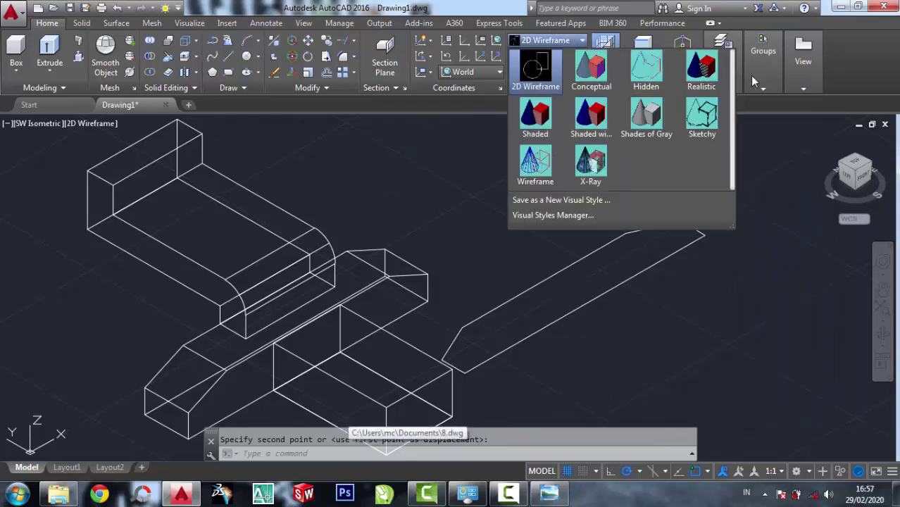
left_click(704, 71)
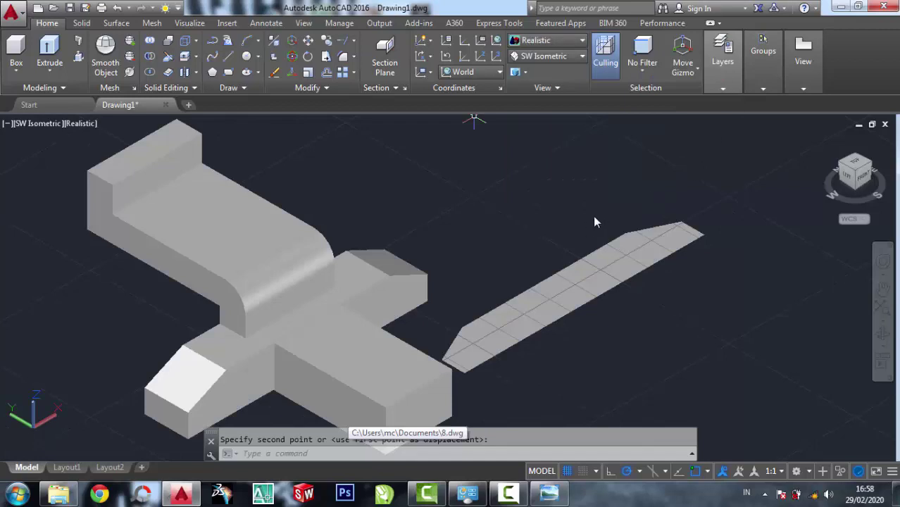
scroll(264, 317, "up", 2)
scroll(285, 289, "up", 2)
key("Escape")
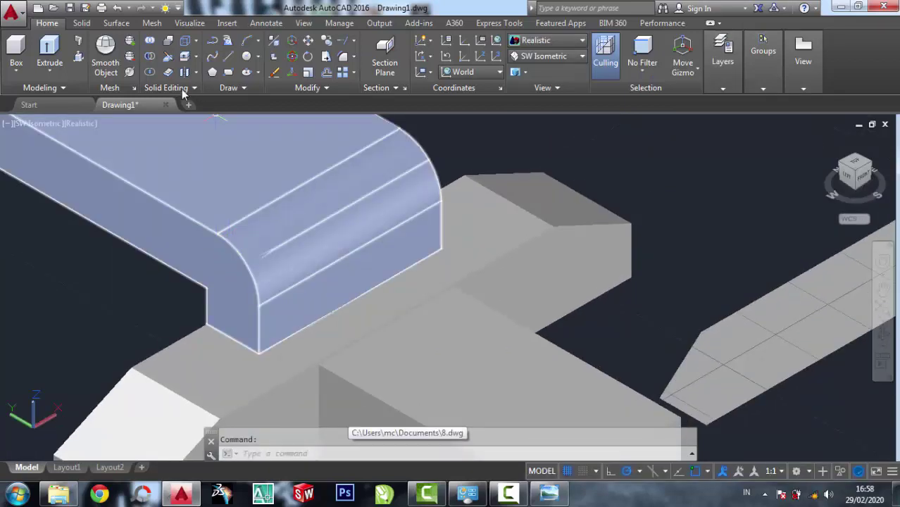
left_click(78, 57)
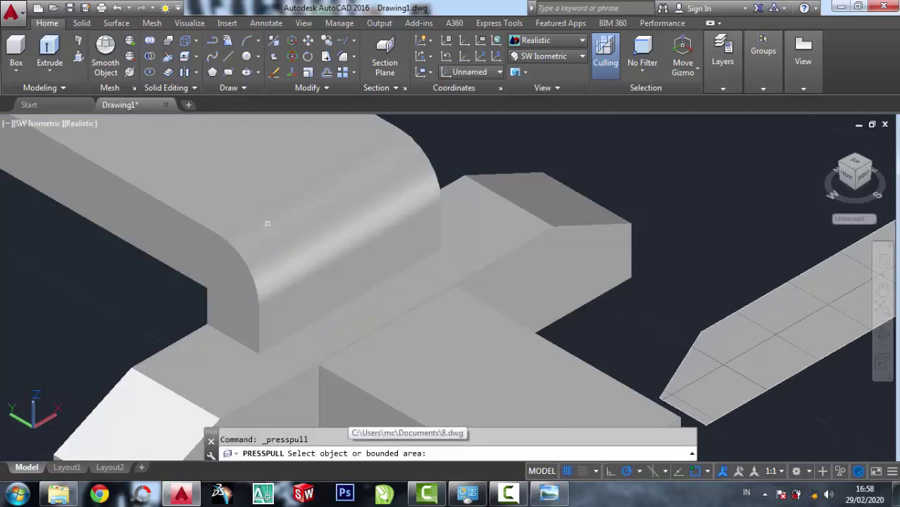
left_click(326, 299)
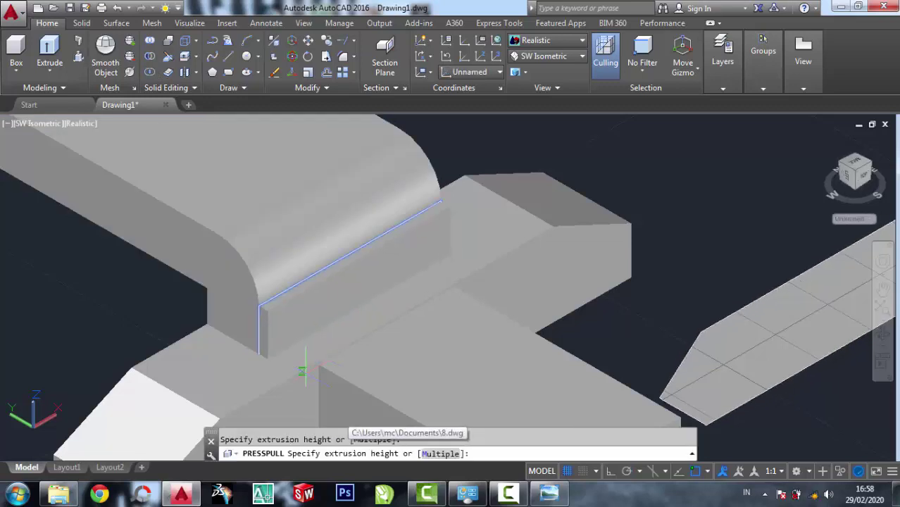
left_click(326, 298)
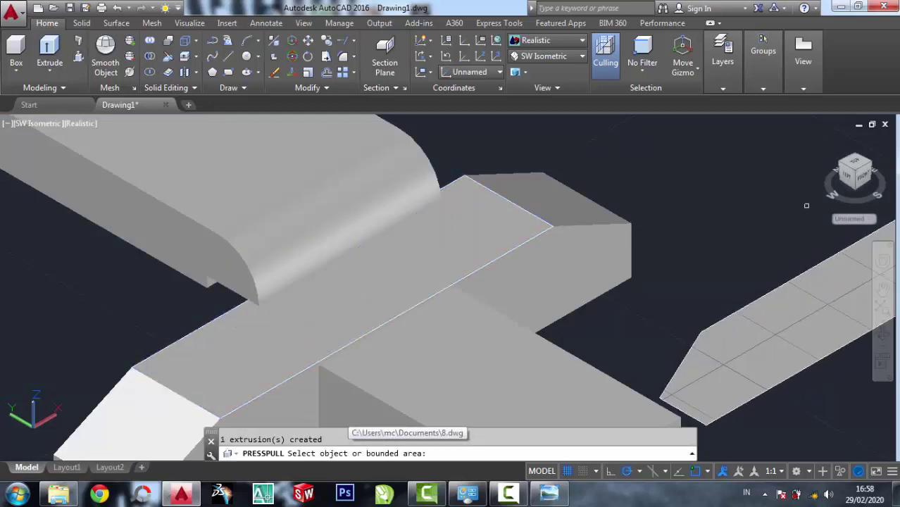
key("Escape")
key("ctrl+z")
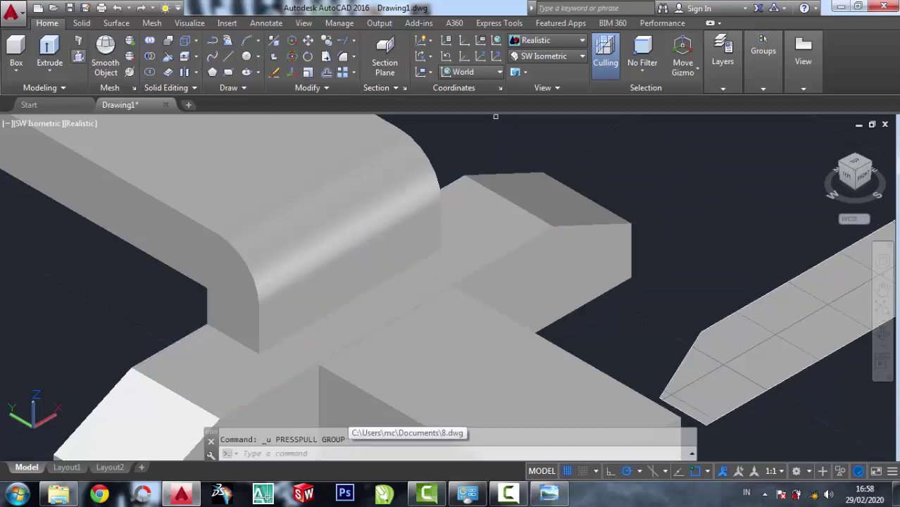
left_click(79, 56)
left_click(298, 302)
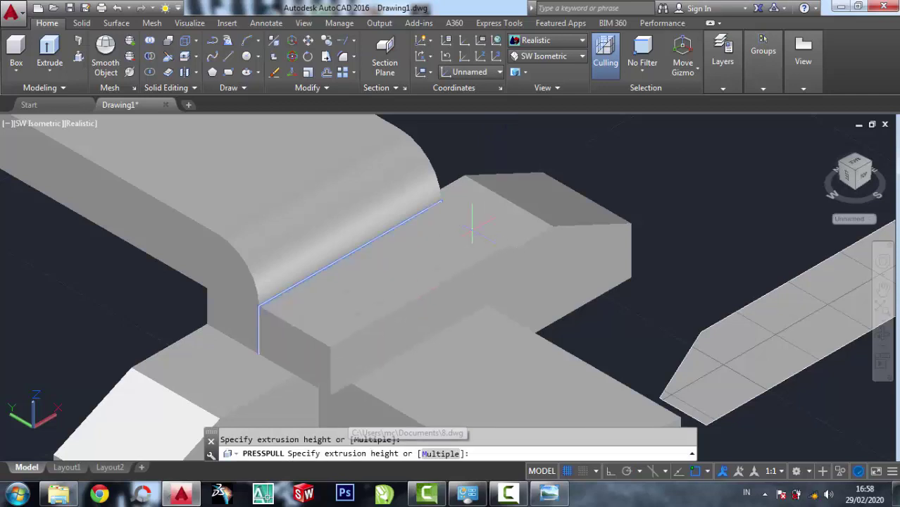
left_click(552, 226)
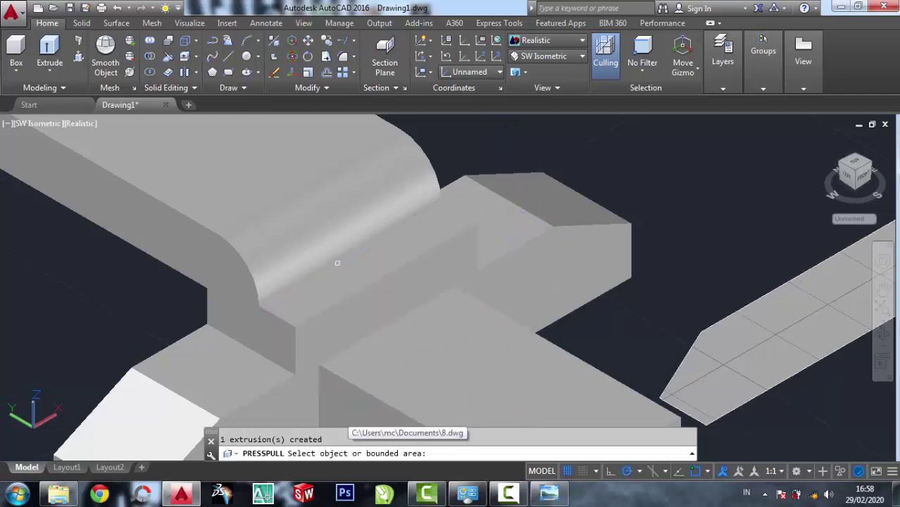
left_click(296, 298)
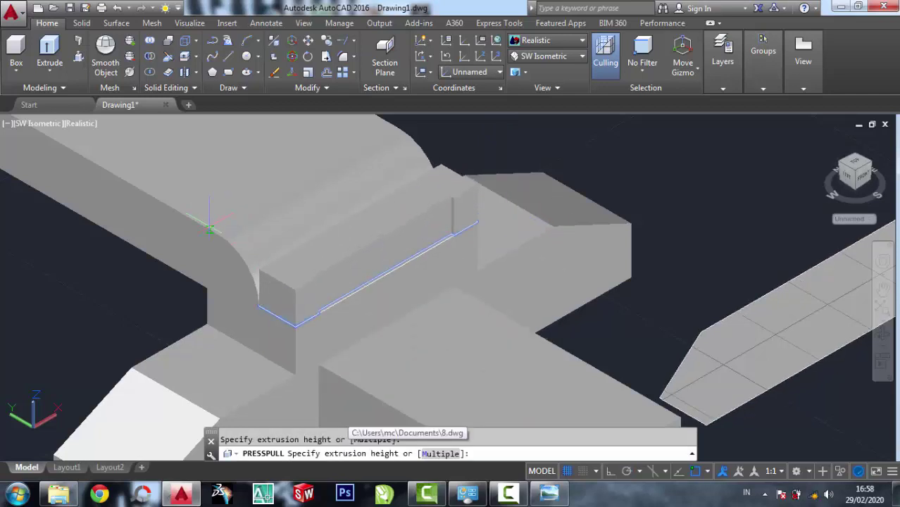
left_click(209, 226)
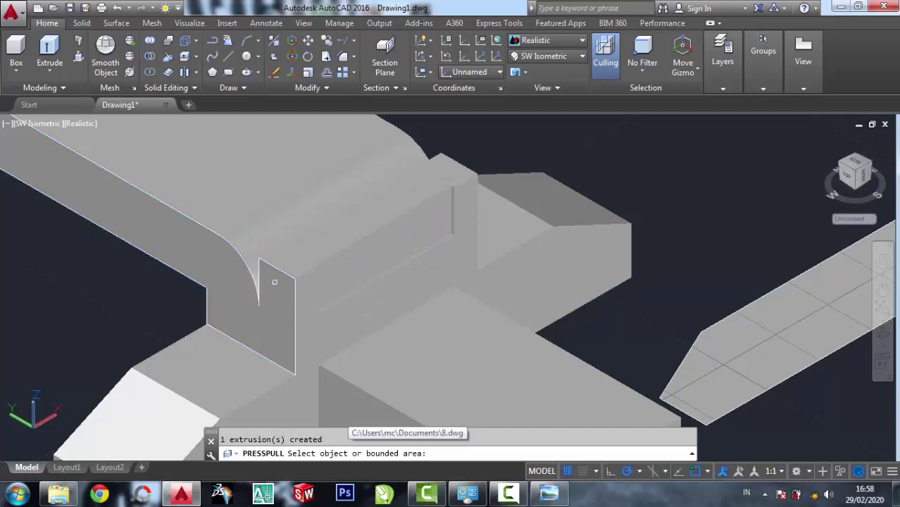
scroll(343, 310, "up", 5)
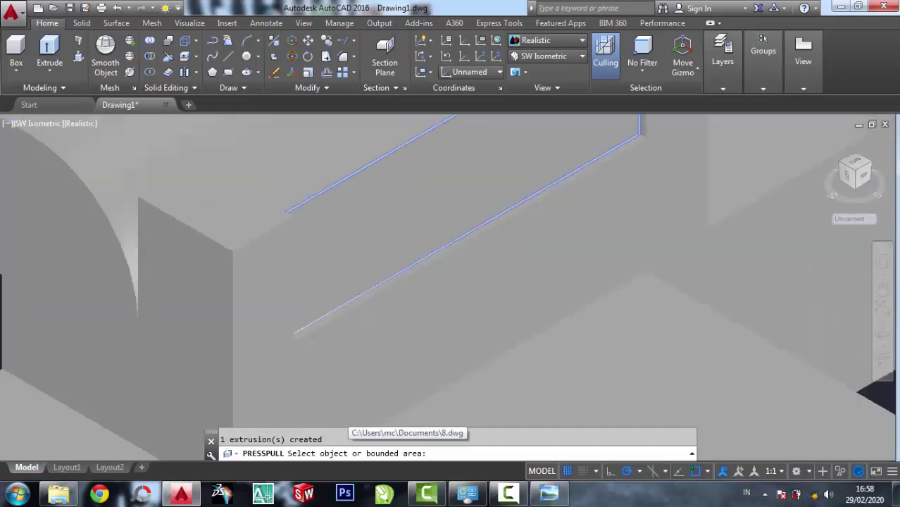
scroll(344, 310, "down", 2)
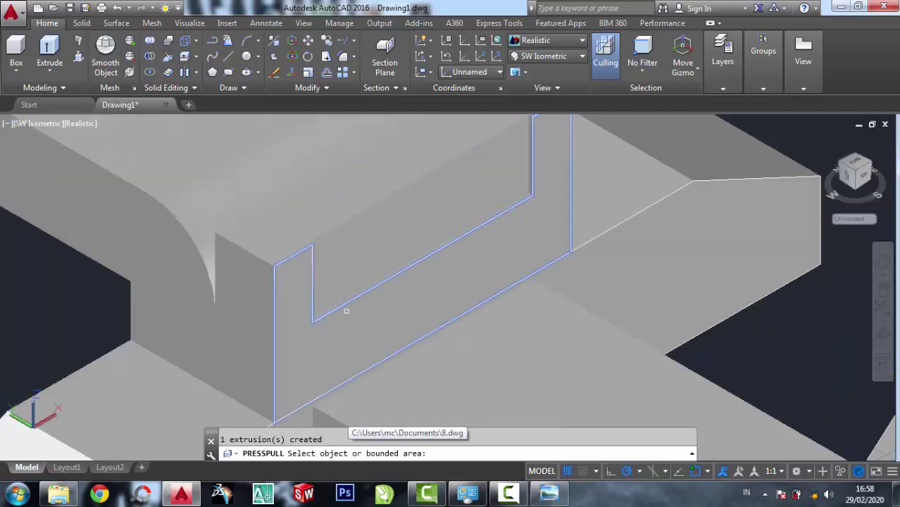
scroll(346, 311, "down", 5)
key("Escape")
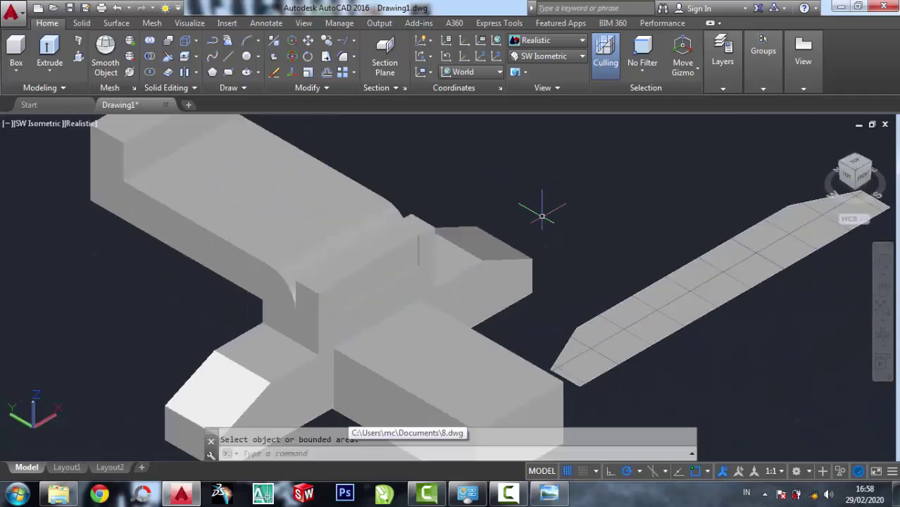
key("ctrl+z")
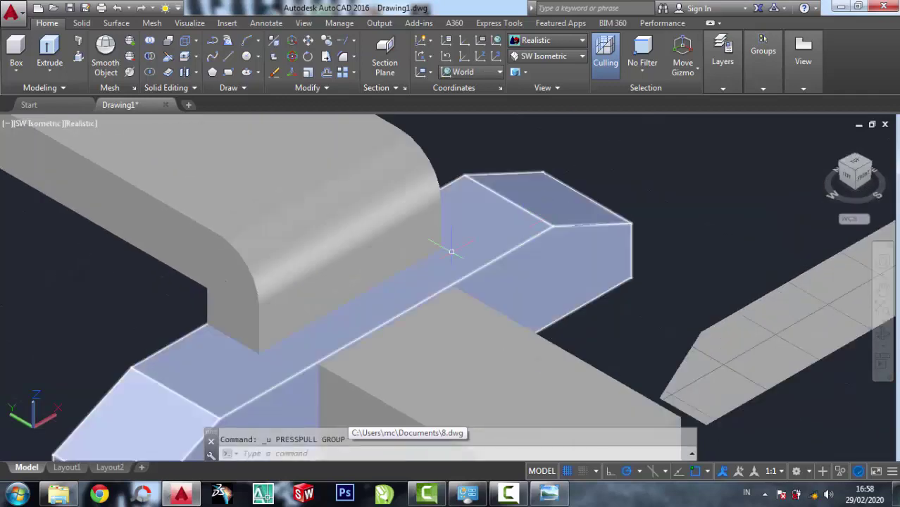
Press-pull the vertical face below the rounded edge outward to extend the raised section
left_click(883, 335)
mouse_move(682, 305)
left_mouse_down()
mouse_move(724, 301)
mouse_move(635, 224)
left_mouse_up()
right_click(635, 224)
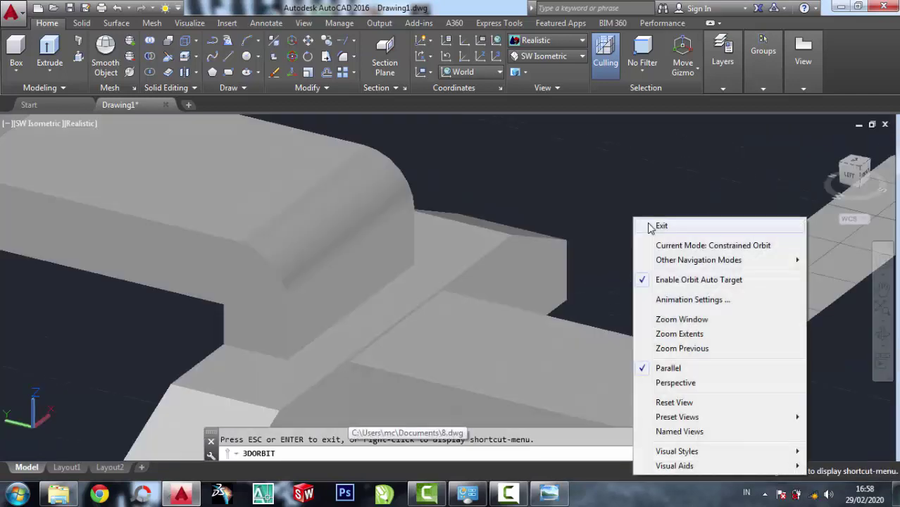
left_click(651, 226)
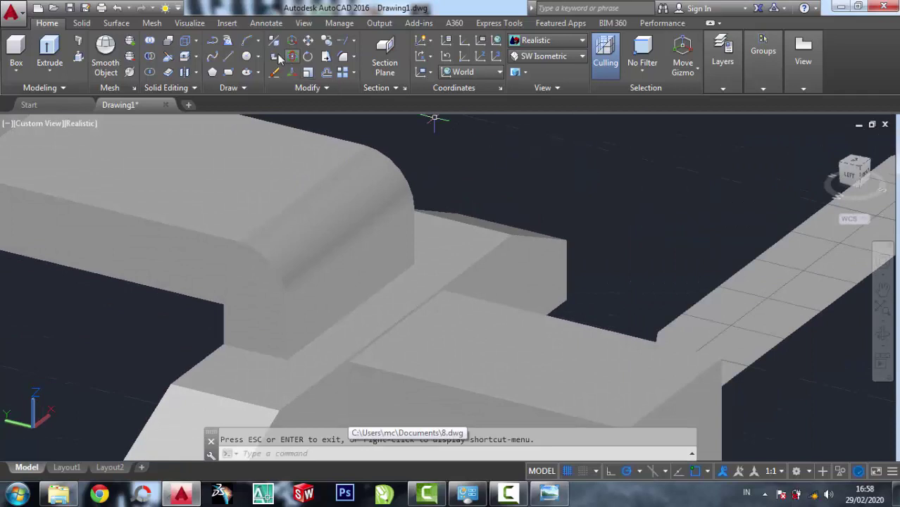
left_click(79, 56)
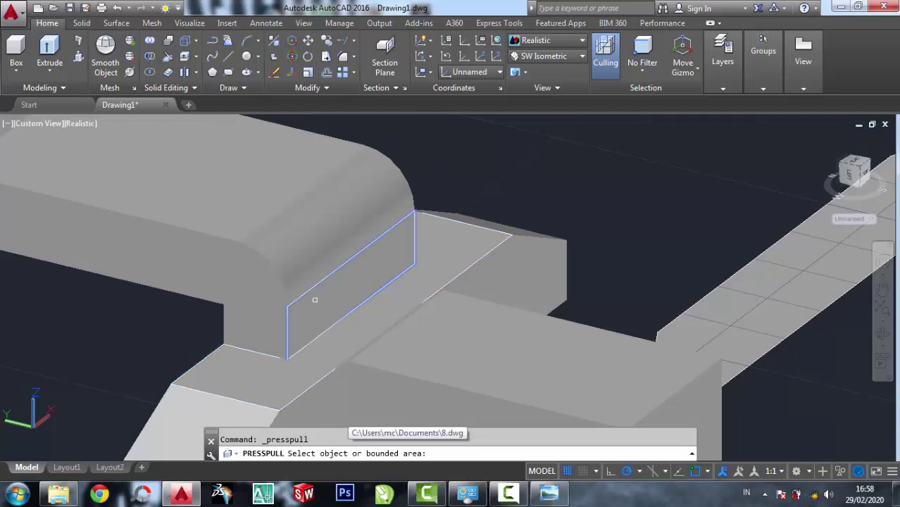
left_click(315, 300)
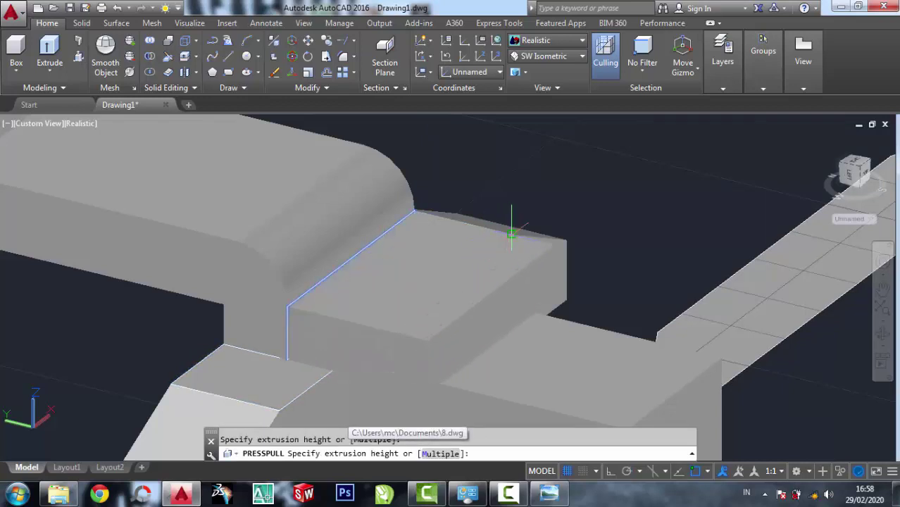
left_click(511, 234)
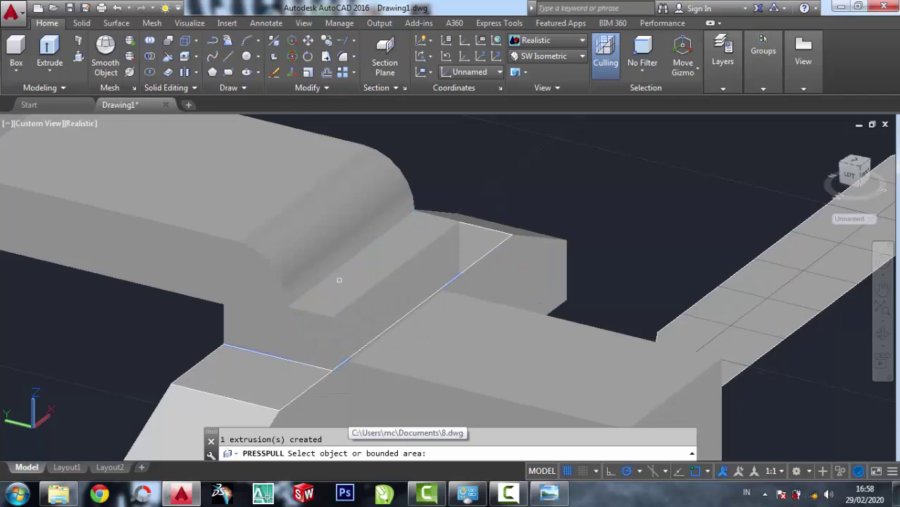
scroll(339, 284, "up", 3)
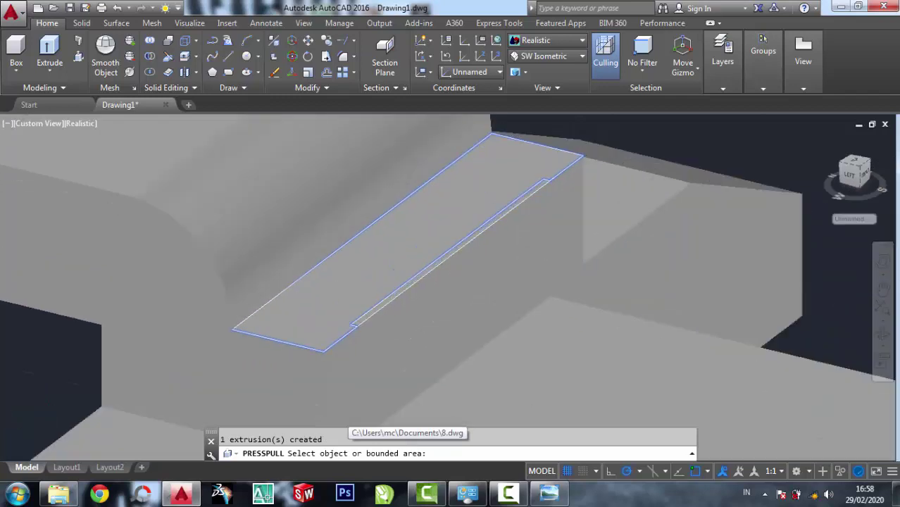
scroll(339, 284, "down", 4)
key("Return")
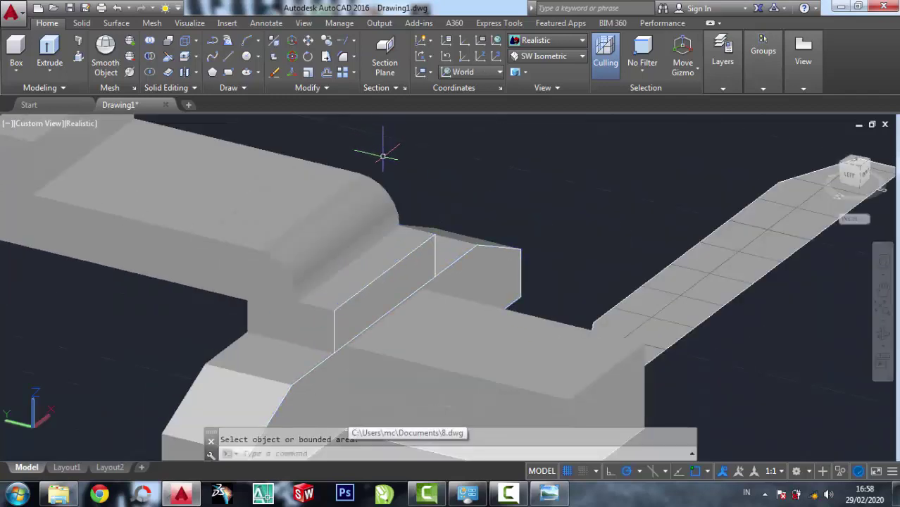
Move the three bracket solids to a new position
left_click(308, 40)
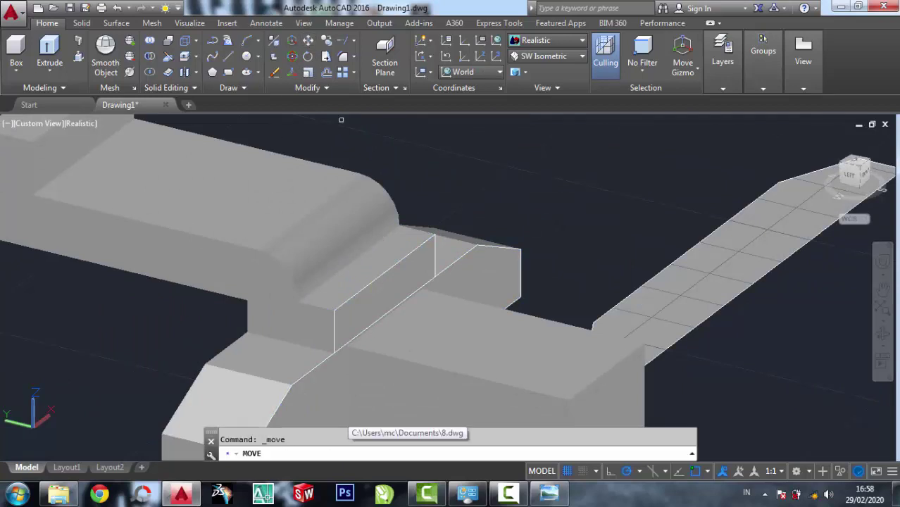
left_click(431, 239)
left_click(462, 241)
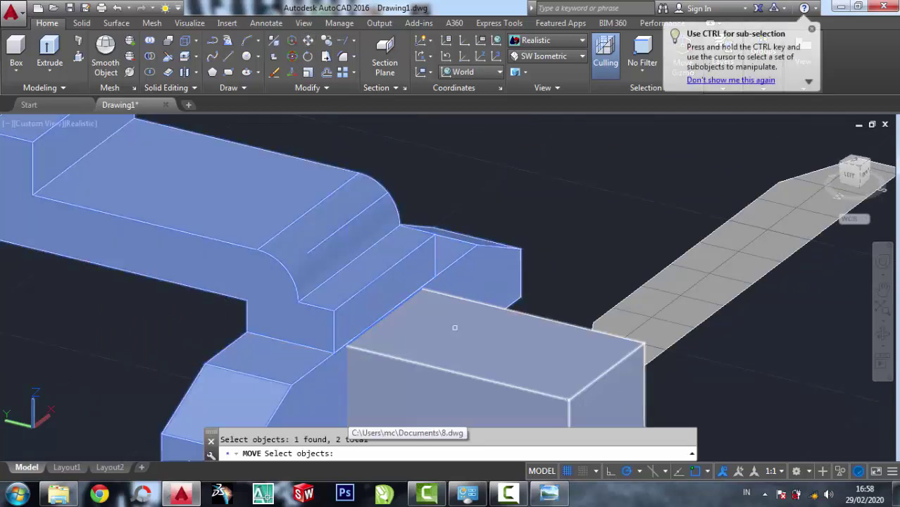
left_click(455, 328)
scroll(455, 328, "down", 5)
key("Return")
left_click(352, 239)
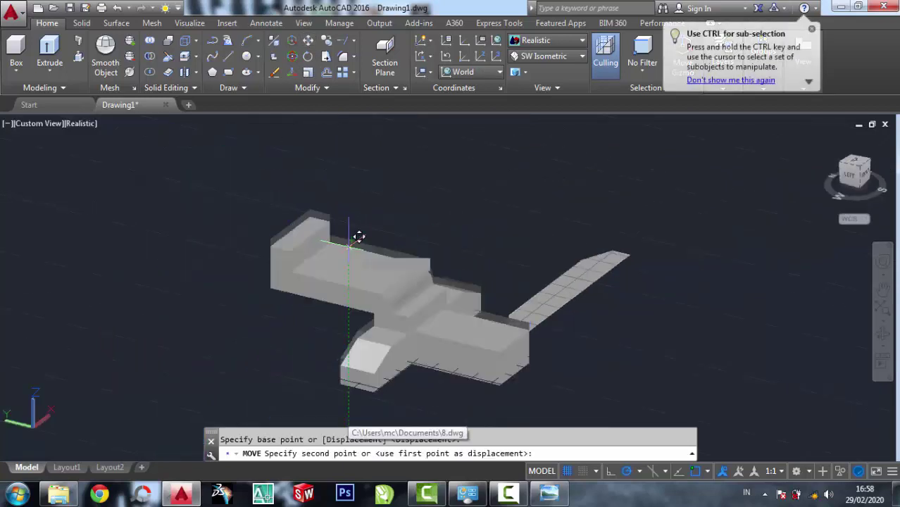
left_click(599, 292)
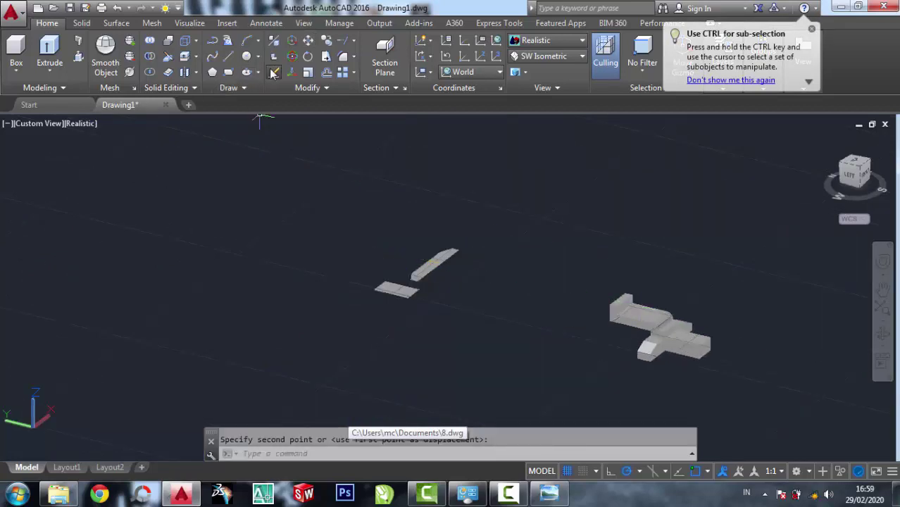
Erase the two leftover flat profile pieces and zoom in on the bracket
left_click(273, 72)
left_click(484, 345)
left_click(374, 257)
left_click(338, 243)
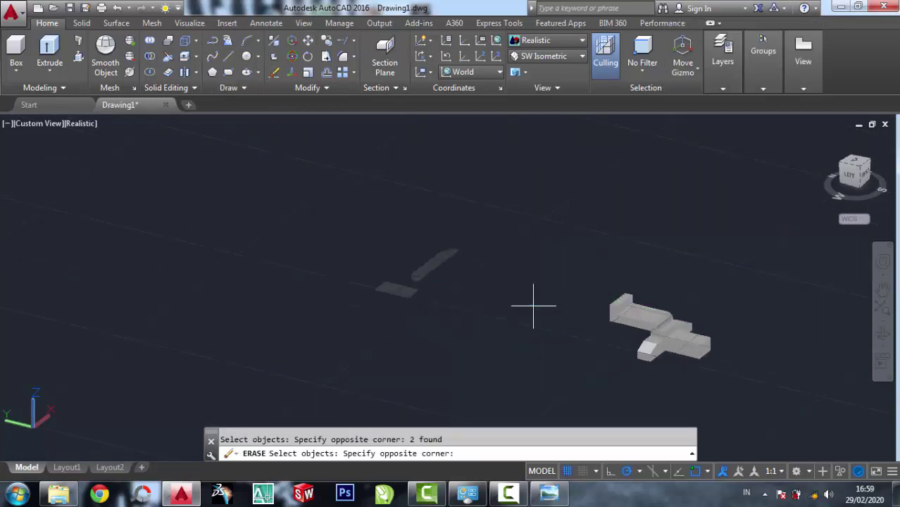
left_click(529, 307)
key("Return")
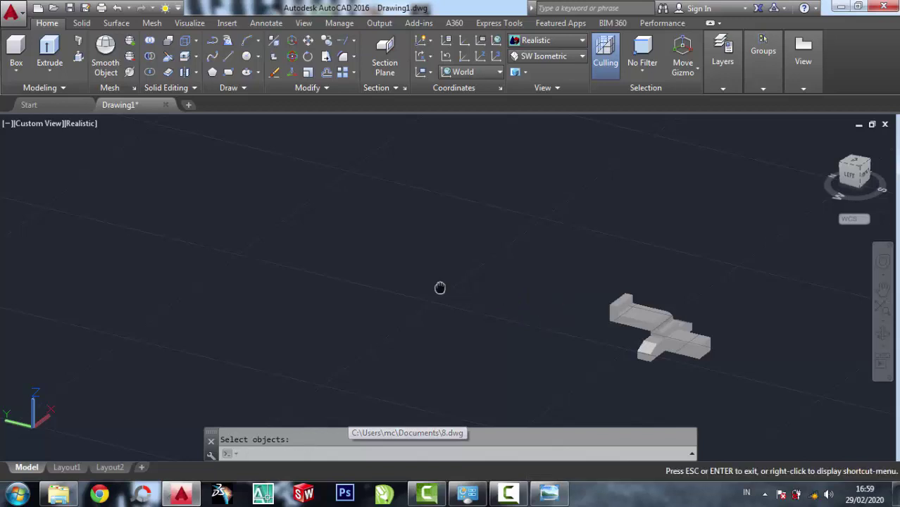
middle_click_drag(624, 332, 484, 286)
scroll(669, 346, "up", 2)
scroll(704, 338, "up", 2)
scroll(735, 335, "up", 2)
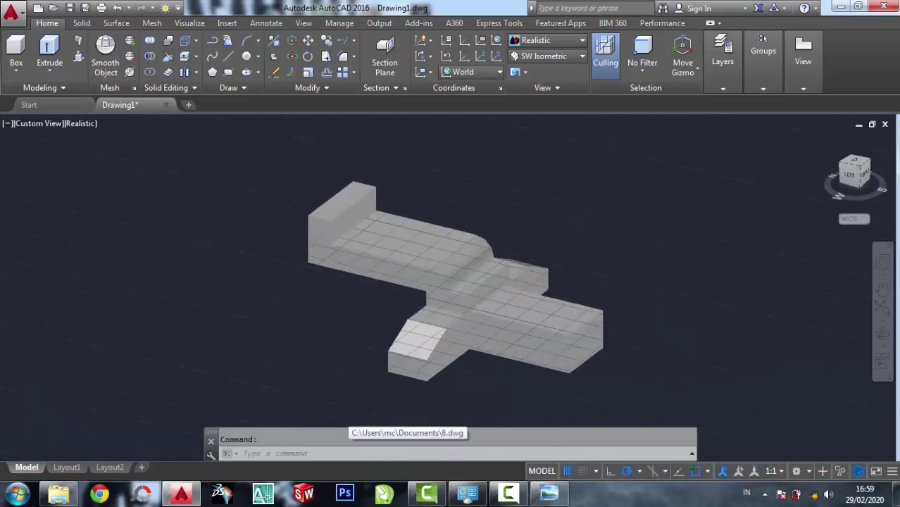
scroll(734, 335, "up", 2)
Turn off the grid and press-pull the flat strip beside the fillet up to its top
left_click(568, 471)
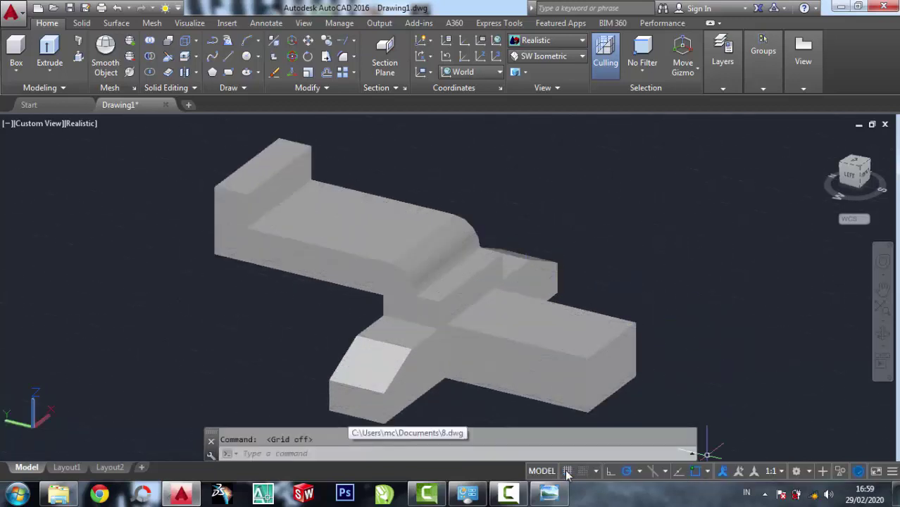
scroll(348, 252, "up", 2)
scroll(350, 249, "up", 2)
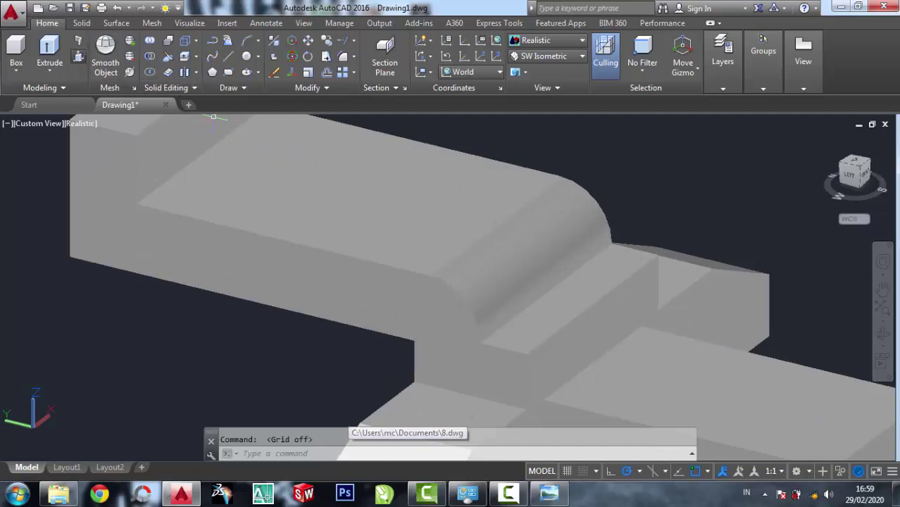
key("ctrl+shift+e")
left_click(532, 321)
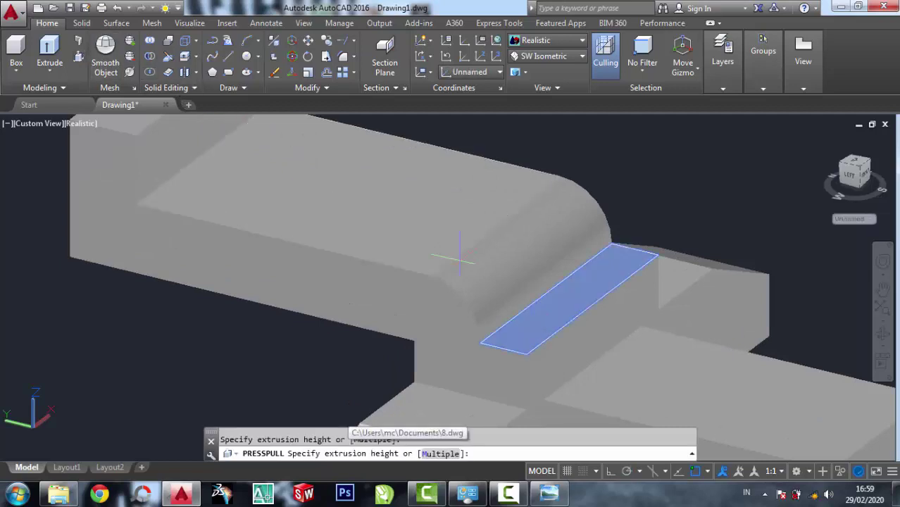
left_click(424, 327)
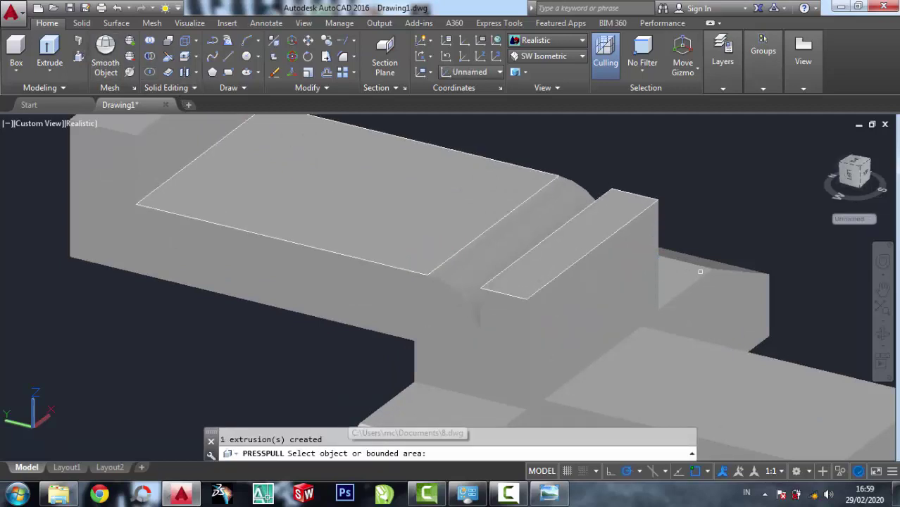
key("Return")
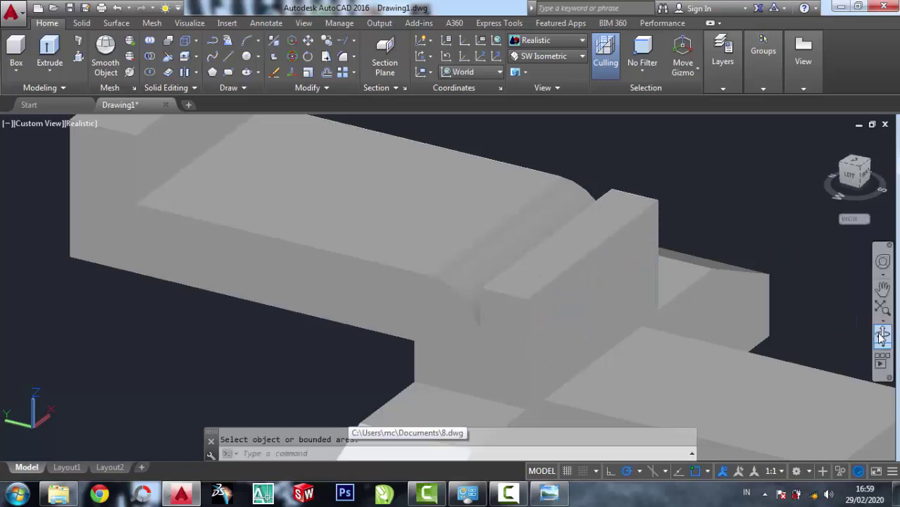
Press-pull the groove's vertical face to fill it level with the top surface
left_click(881, 336)
left_click_drag(575, 266, 708, 225)
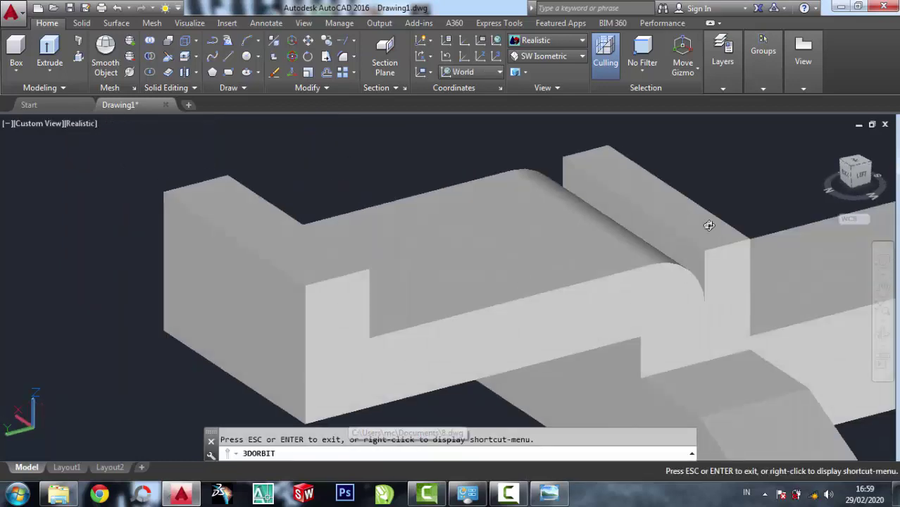
right_click(709, 225)
left_click(732, 182)
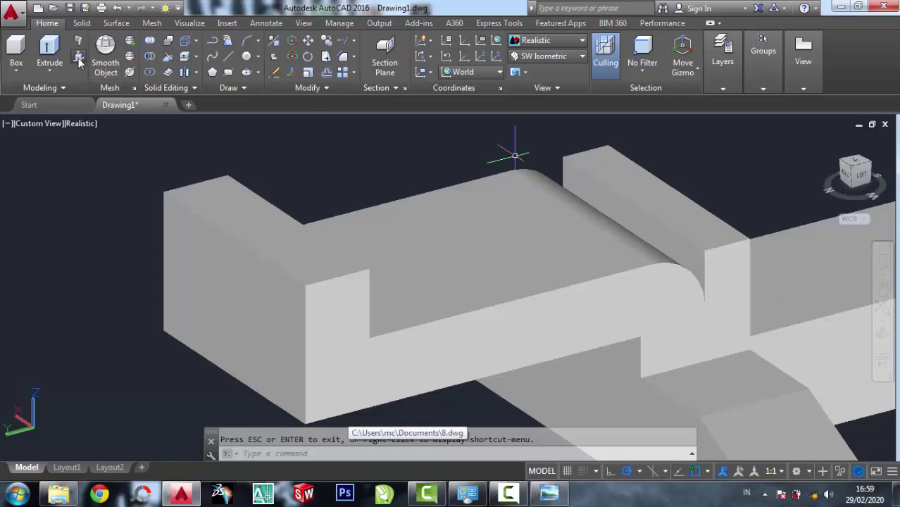
key("ctrl+shift+e")
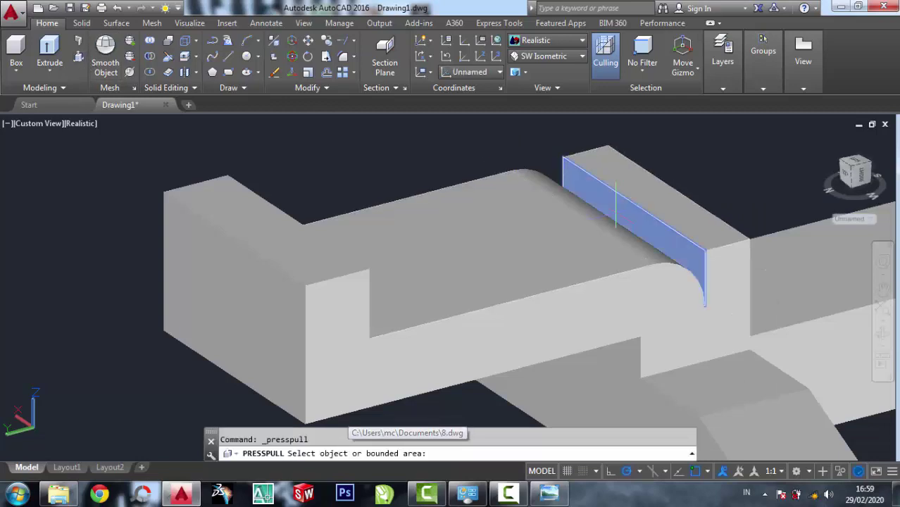
left_click(596, 220)
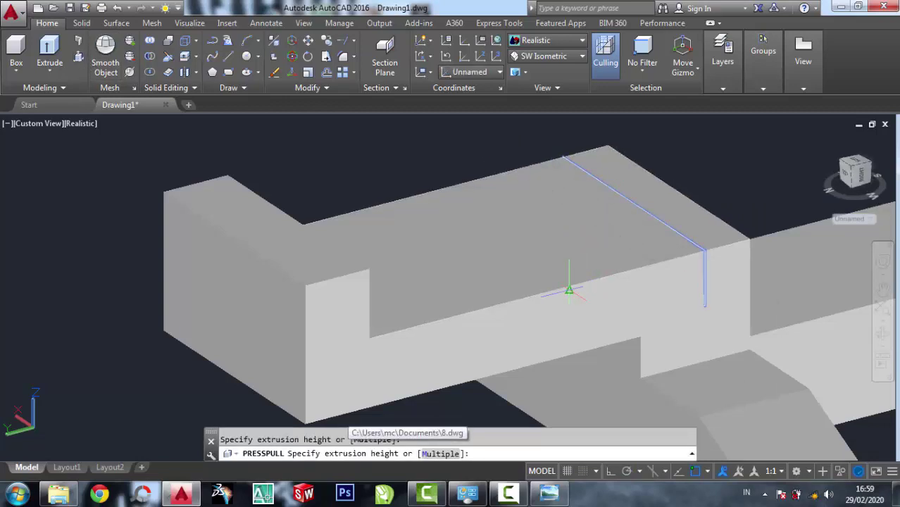
left_click(567, 284)
scroll(565, 280, "down", 2)
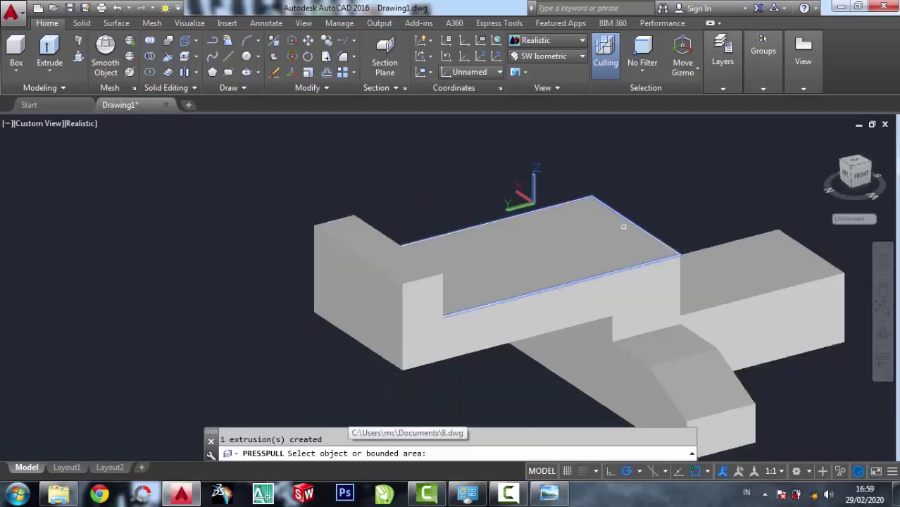
key("Escape")
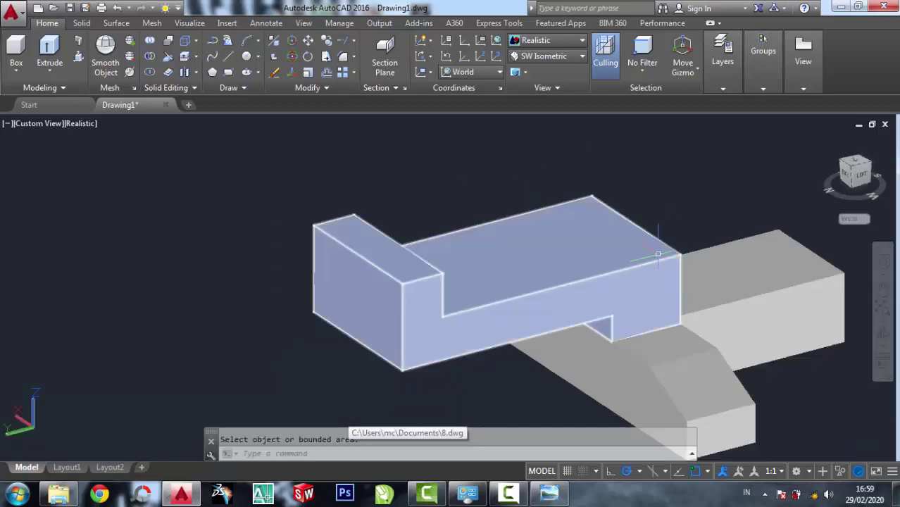
Orbit and zoom to view the bracket from the other side
left_click(882, 334)
mouse_move(739, 344)
left_mouse_down()
mouse_move(662, 308)
mouse_move(662, 244)
mouse_move(629, 331)
left_mouse_up()
scroll(628, 327, "up", 2)
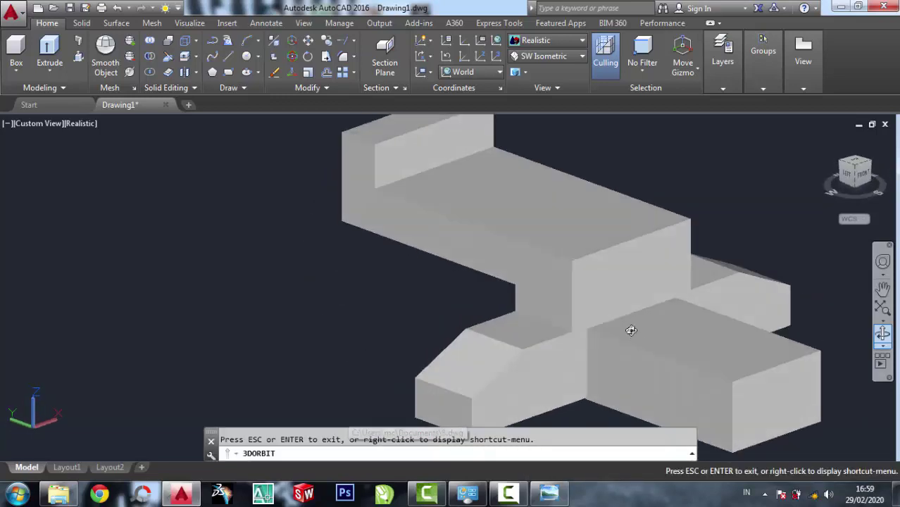
scroll(646, 321, "up", 2)
scroll(669, 360, "up", 2)
scroll(668, 360, "down", 3)
left_click_drag(560, 253, 552, 199)
scroll(637, 200, "up", 3)
right_click(711, 156)
left_click(732, 173)
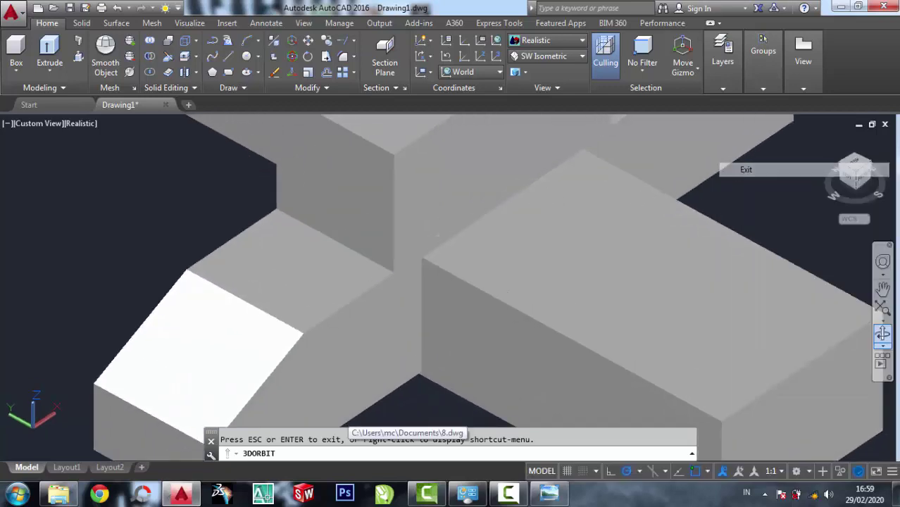
scroll(506, 240, "up", 2)
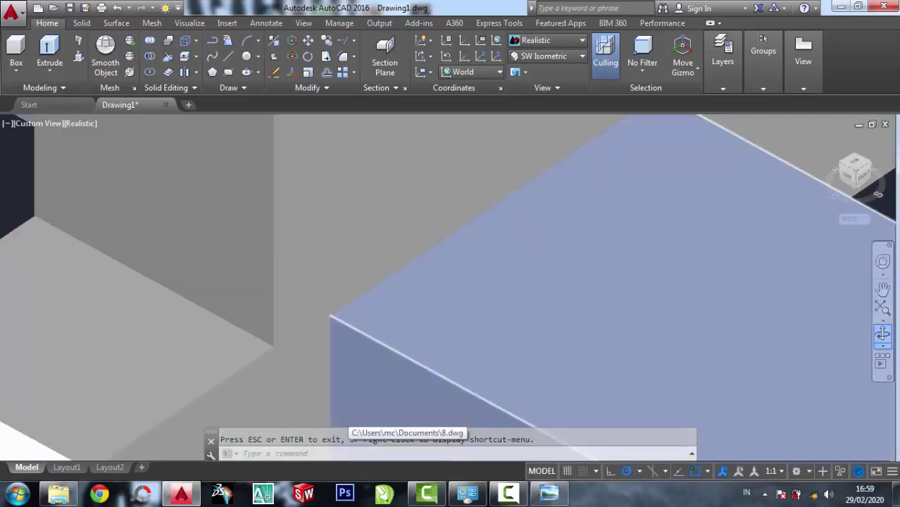
scroll(402, 270, "up", 2)
scroll(391, 275, "up", 2)
scroll(342, 331, "up", 2)
scroll(321, 350, "up", 2)
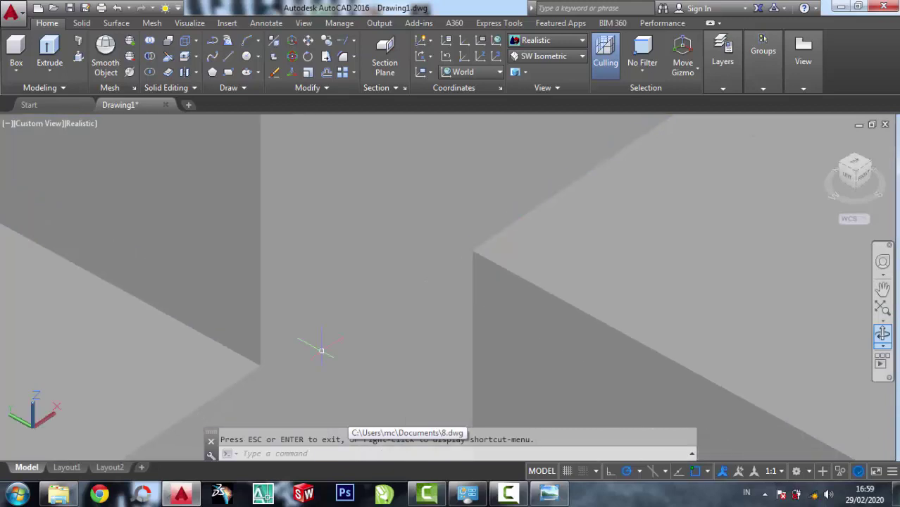
scroll(296, 324, "down", 2)
scroll(422, 144, "down", 2)
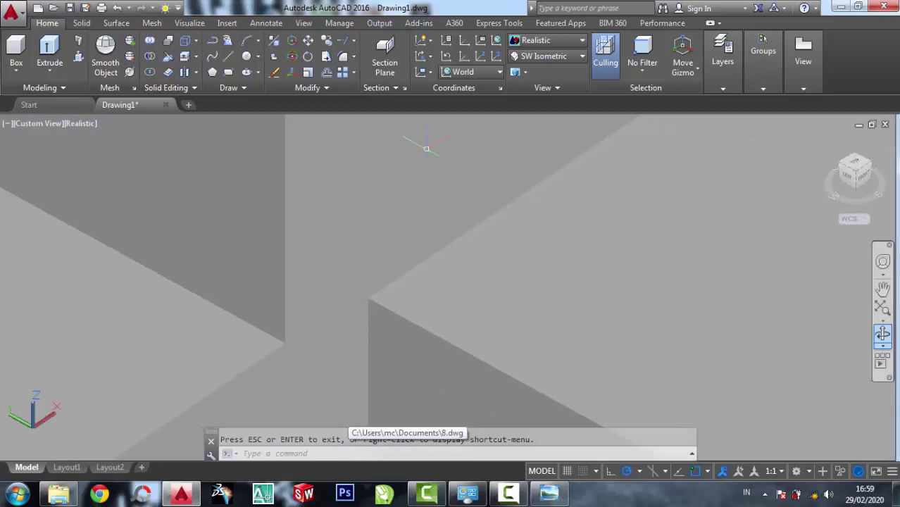
Open the Visual Styles dropdown on the Home ribbon
left_click(564, 55)
left_click(546, 40)
left_click(545, 40)
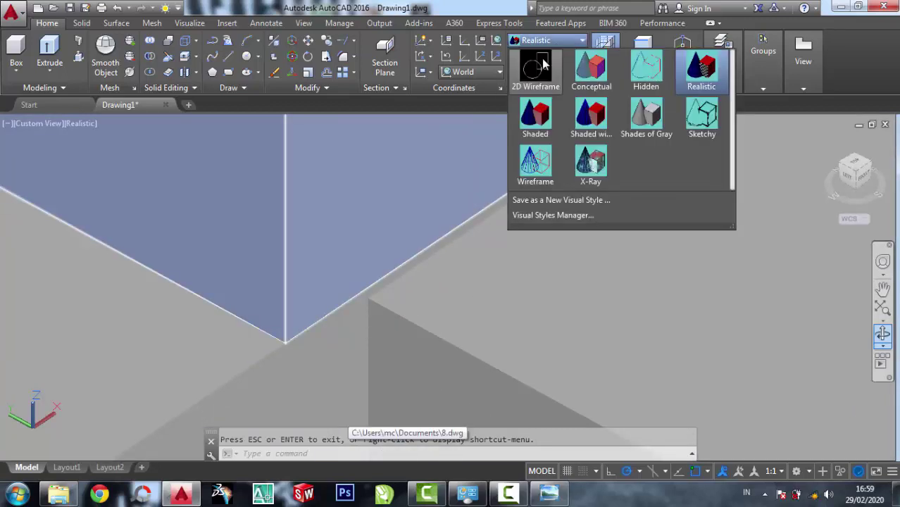
Switch to 2D Wireframe and move the right-hand box to a new position
left_click(536, 68)
scroll(509, 213, "down", 1)
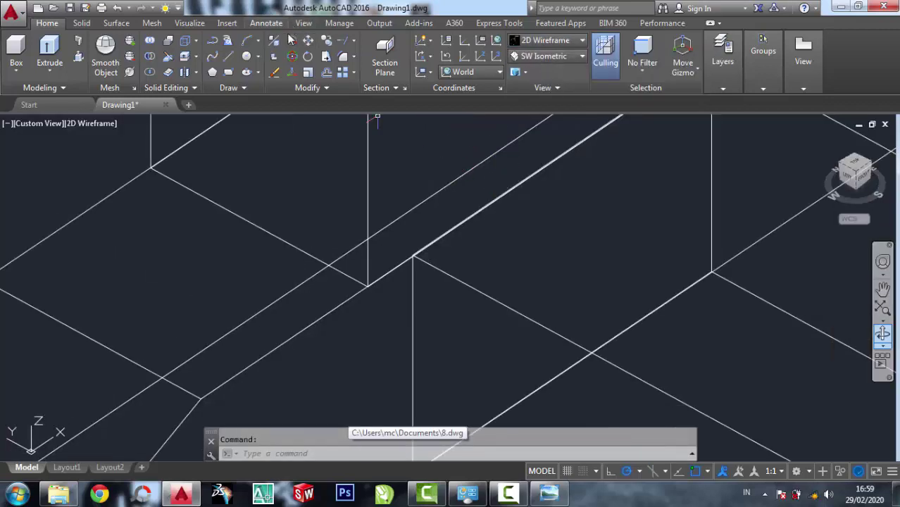
type("m")
key("Return")
scroll(387, 215, "down", 1)
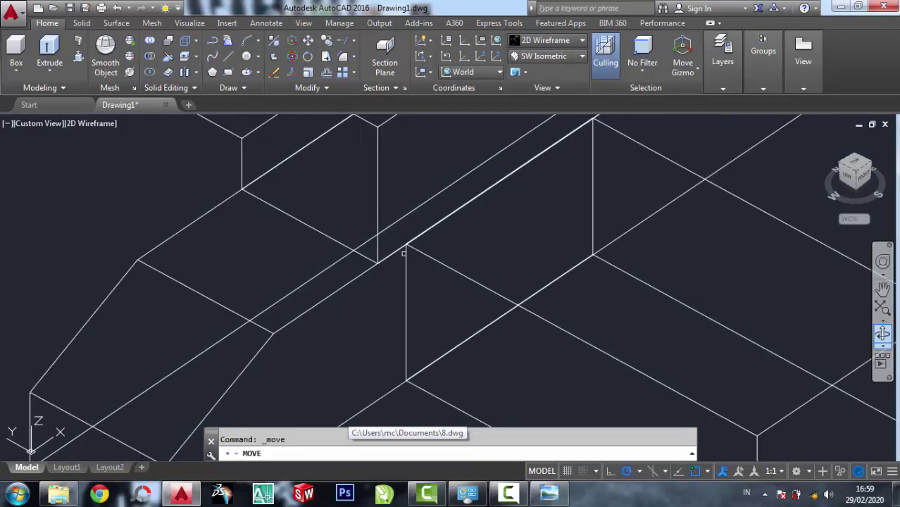
scroll(398, 247, "down", 1)
left_click(399, 247)
key("Return")
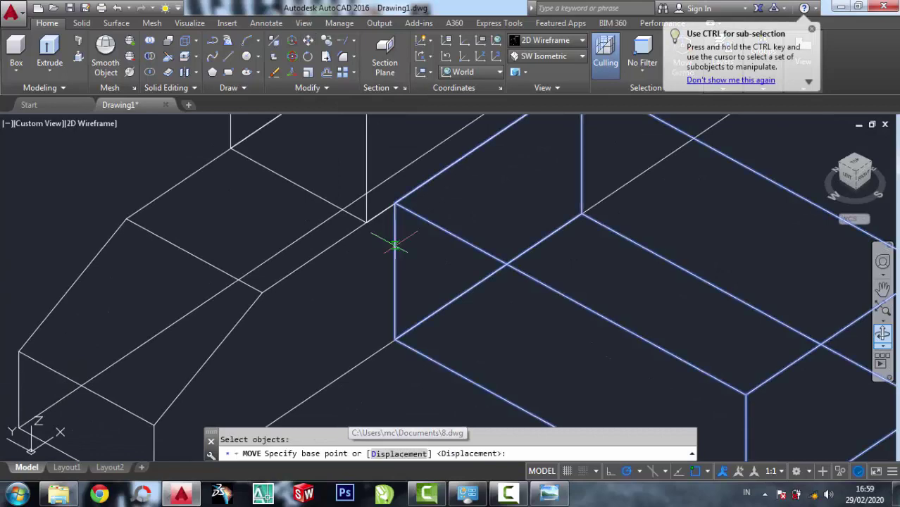
left_click(393, 245)
left_click(505, 305)
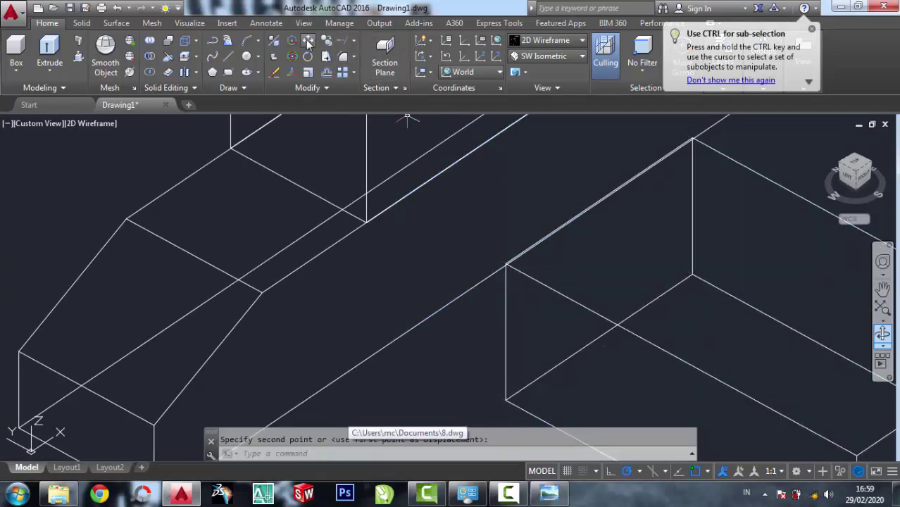
Move the right box again, snapping its corner onto the adjoining block's corner
key("space")
left_click(624, 366)
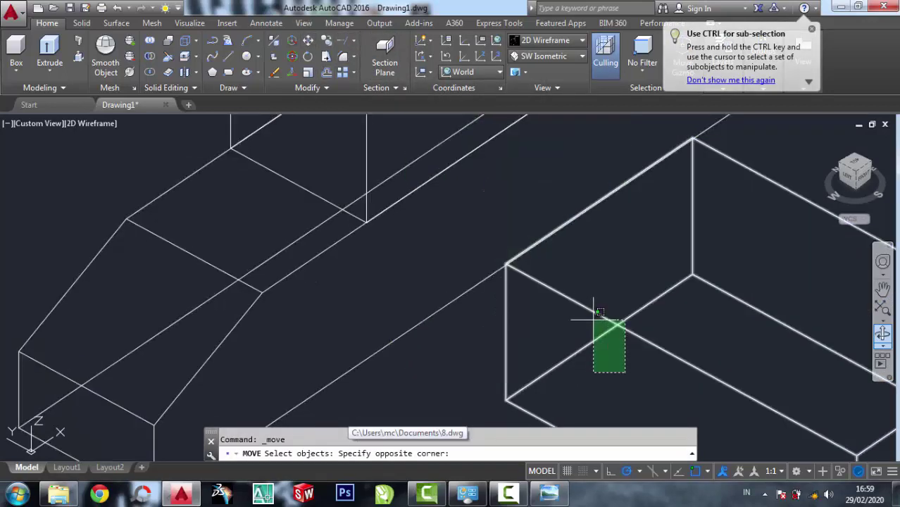
left_click(585, 317)
key("Return")
left_click(597, 338)
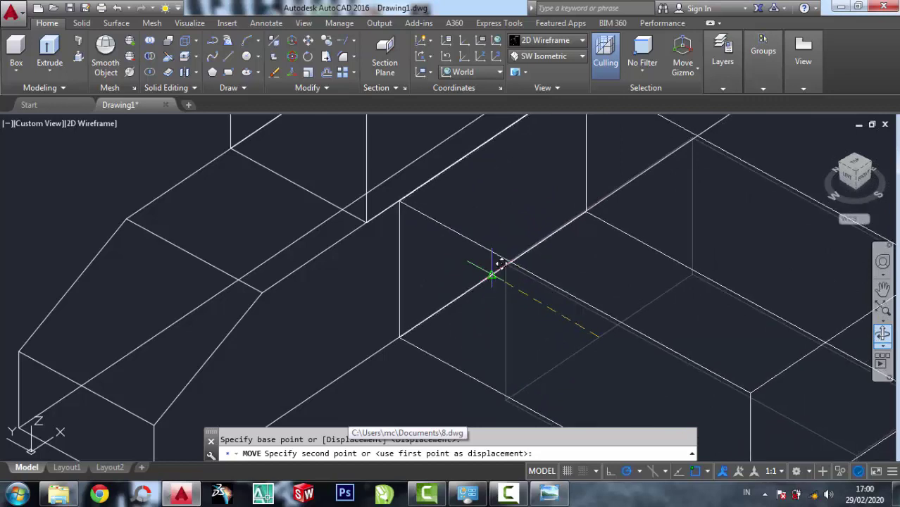
left_click(492, 266)
Switch the visual style back to Realistic
scroll(360, 176, "up", 3)
scroll(665, 296, "up", 2)
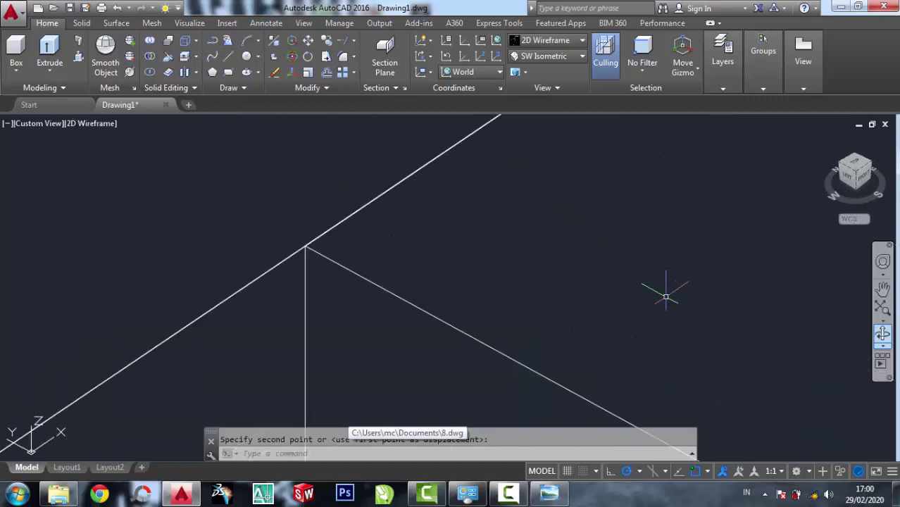
left_click(549, 40)
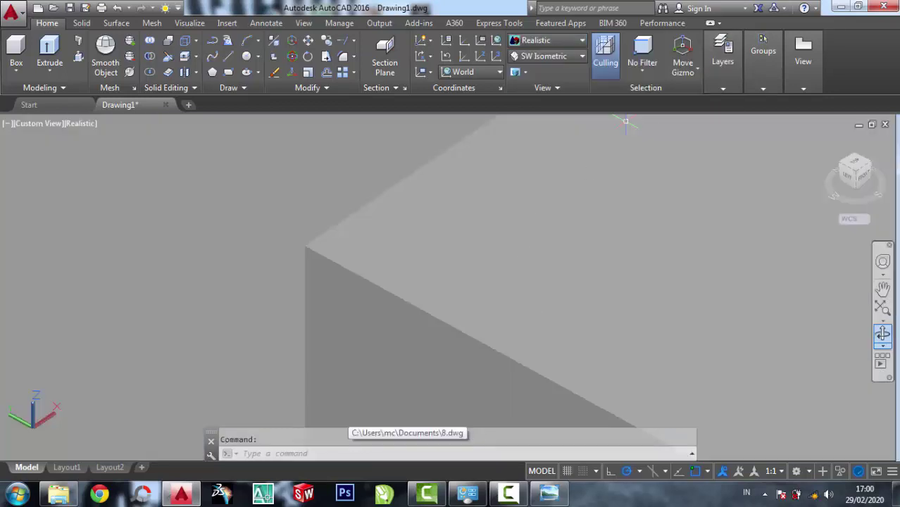
left_click(540, 296)
scroll(540, 296, "down", 10)
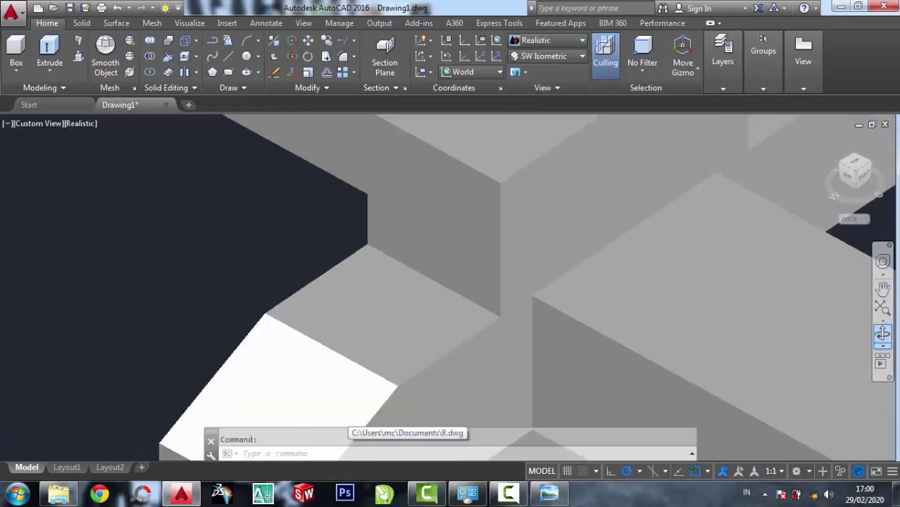
left_click(548, 493)
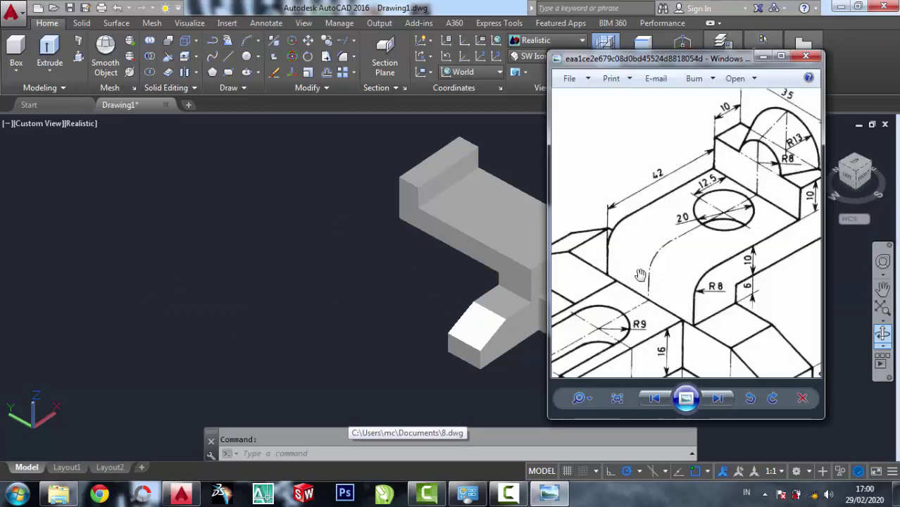
scroll(639, 275, "down", 3)
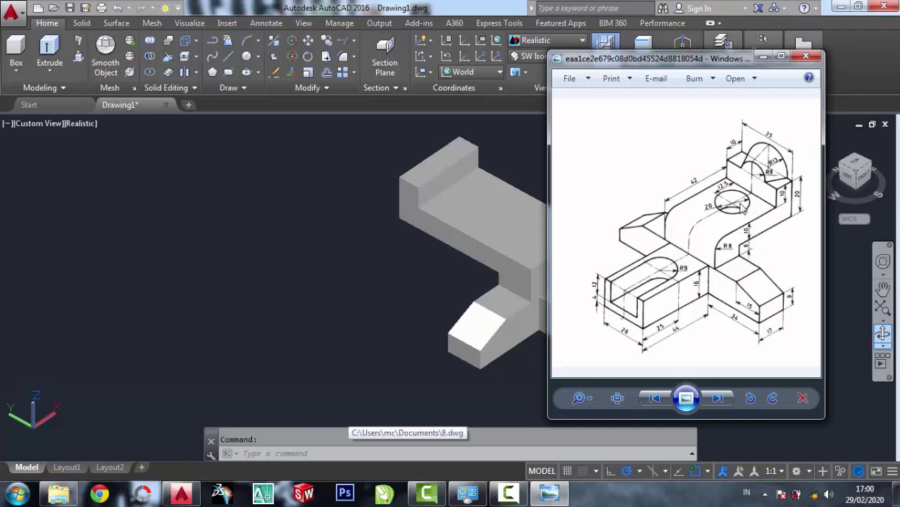
left_click(303, 269)
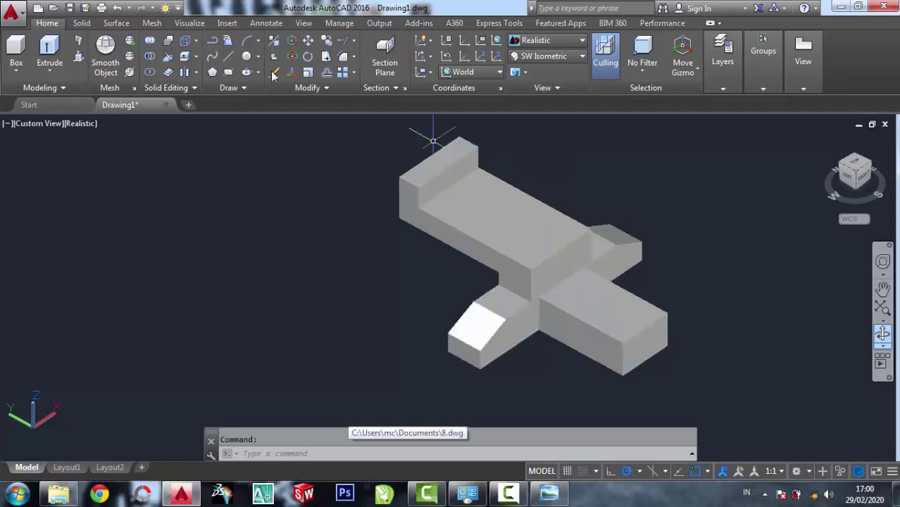
left_click(149, 44)
left_click(672, 389)
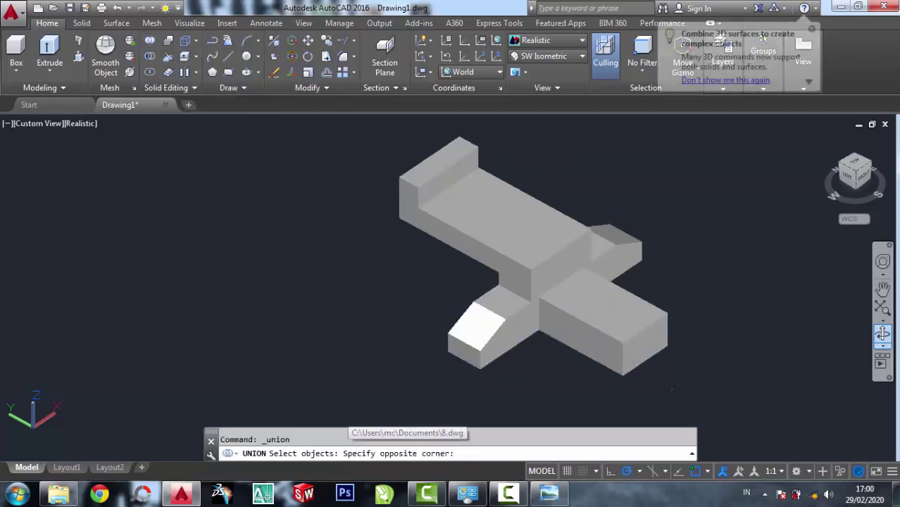
left_click(516, 261)
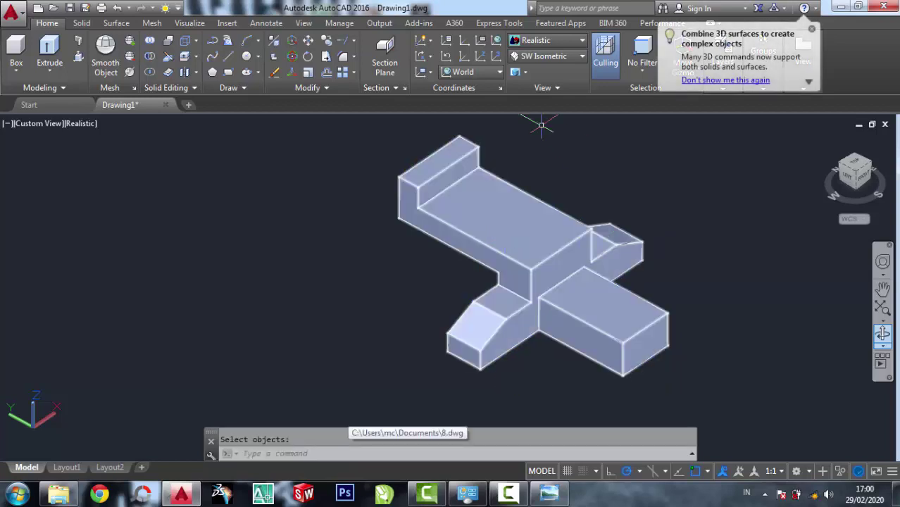
left_click(543, 40)
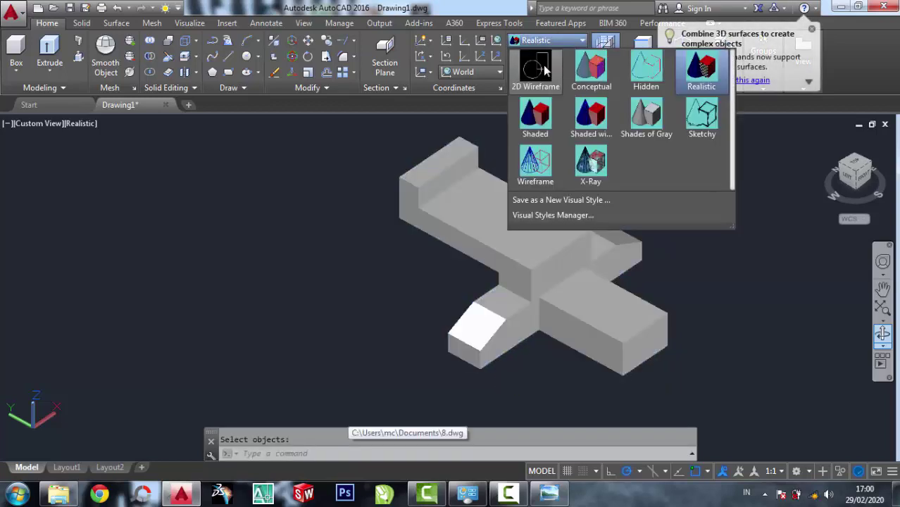
left_click(536, 68)
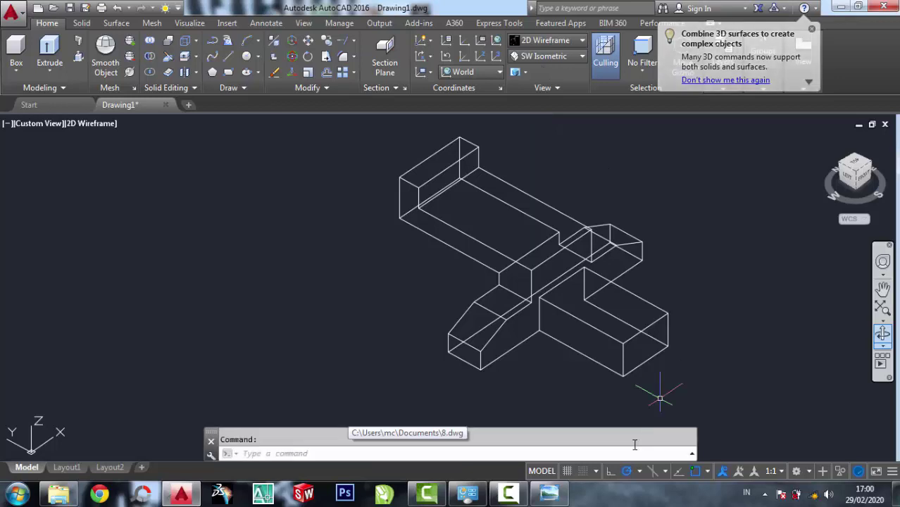
left_click(550, 494)
scroll(623, 304, "up", 3)
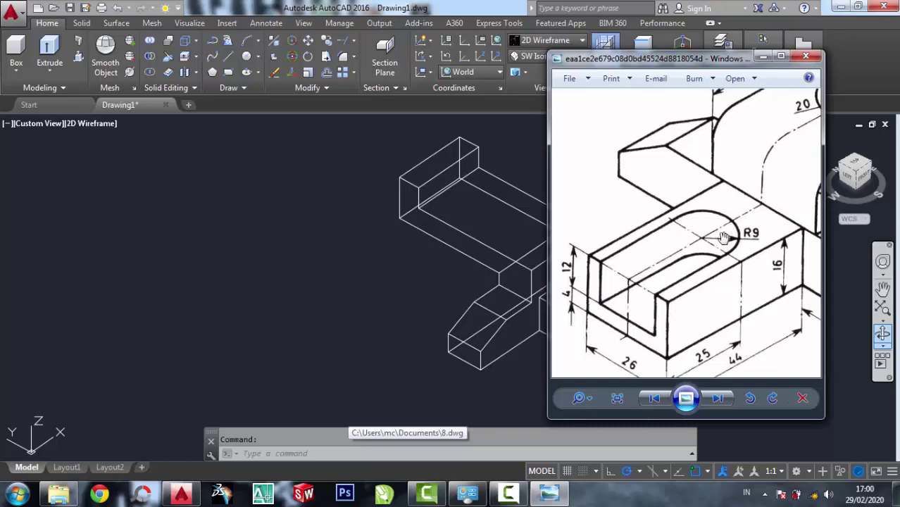
scroll(723, 238, "down", 1)
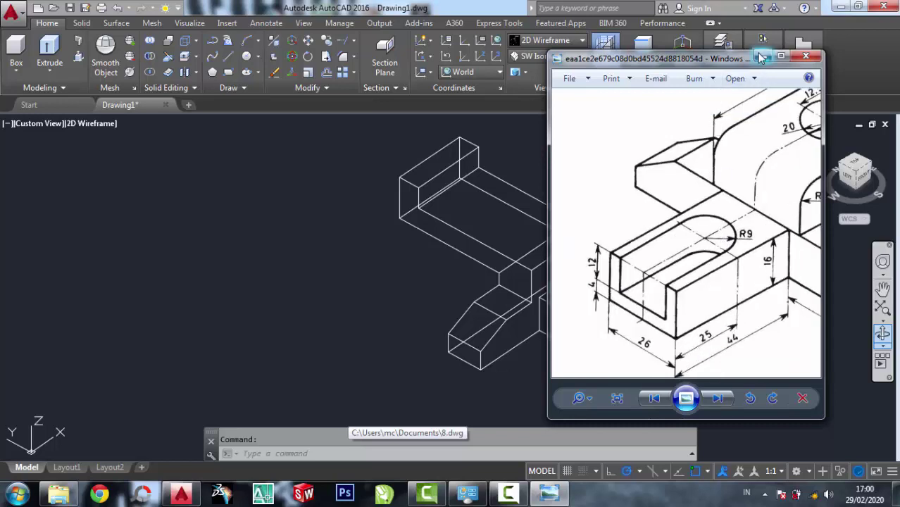
left_click(762, 57)
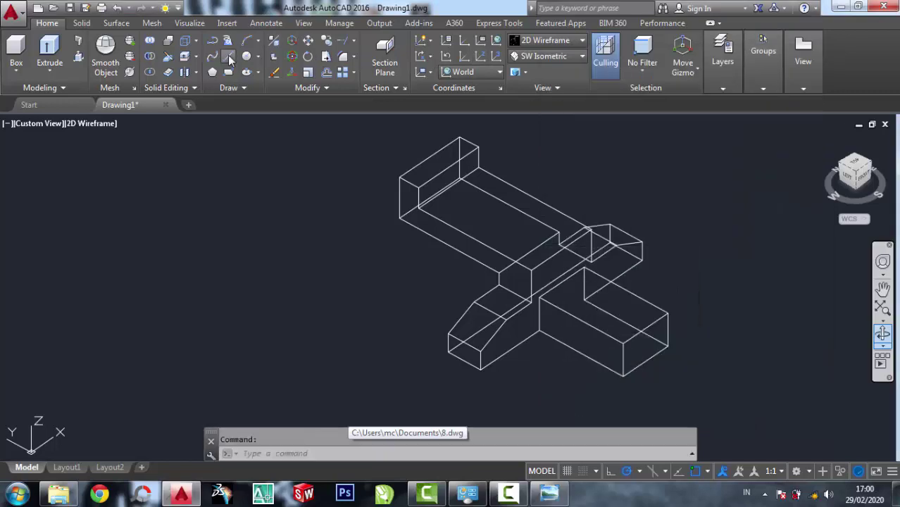
Draw a 25-unit centreline from the end-edge midpoint and a radius-9 circle at its inner end
scroll(594, 280, "up", 4)
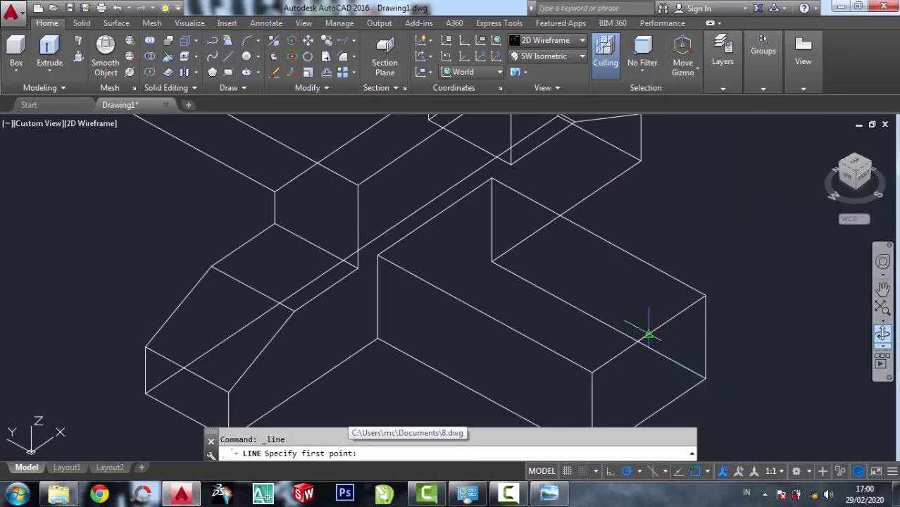
left_click(646, 331)
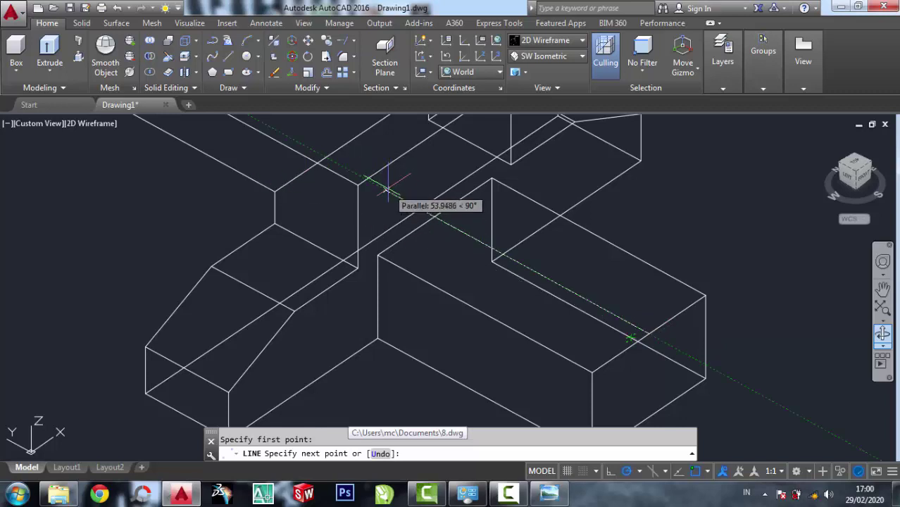
type("25")
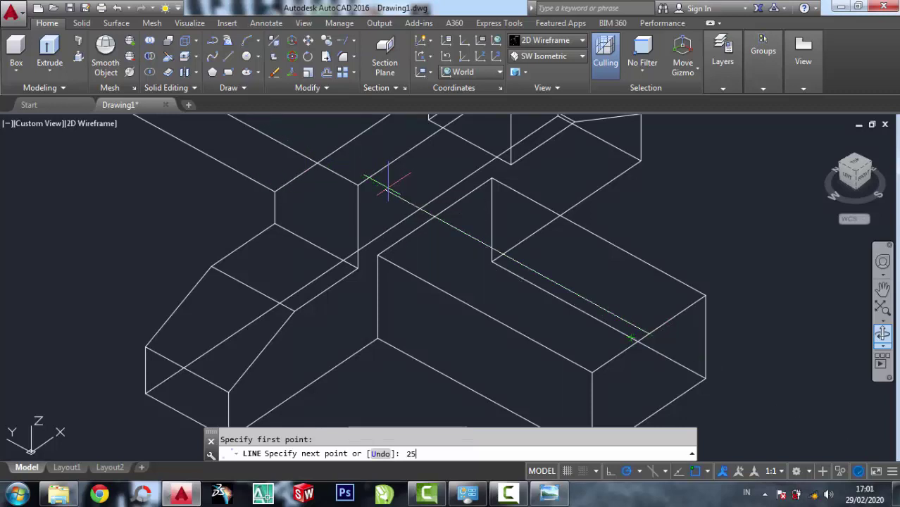
key("Return")
key("Return")
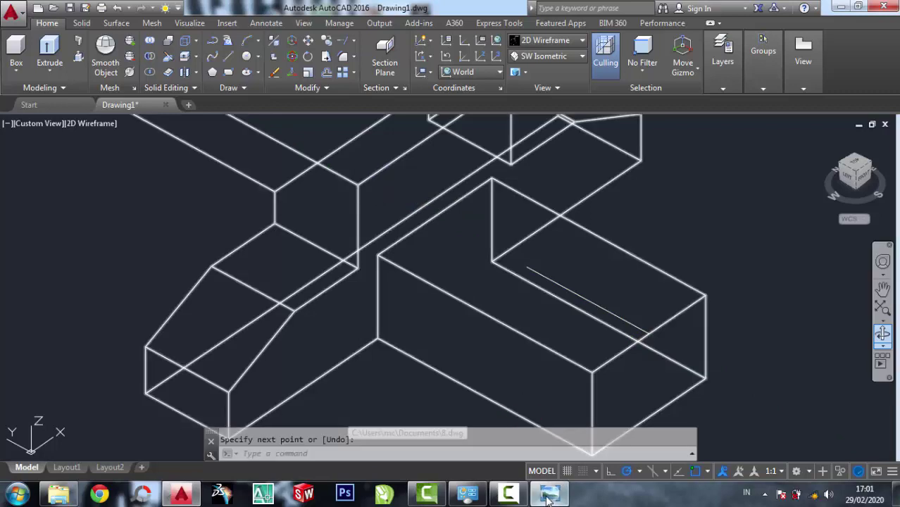
left_click(549, 495)
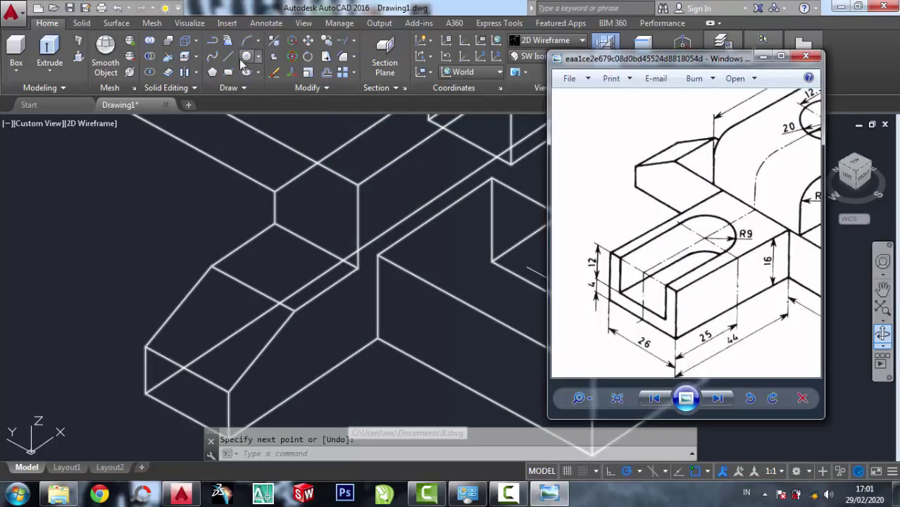
left_click(246, 73)
left_click(247, 56)
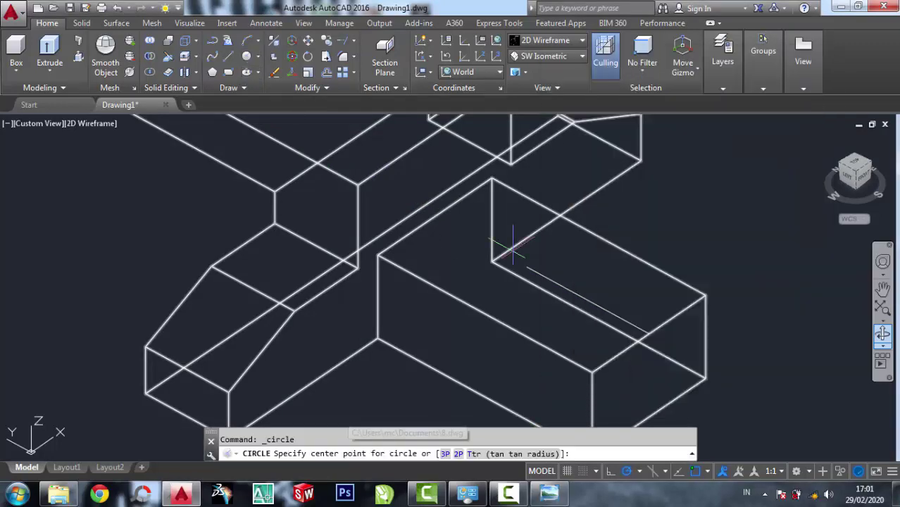
left_click(526, 268)
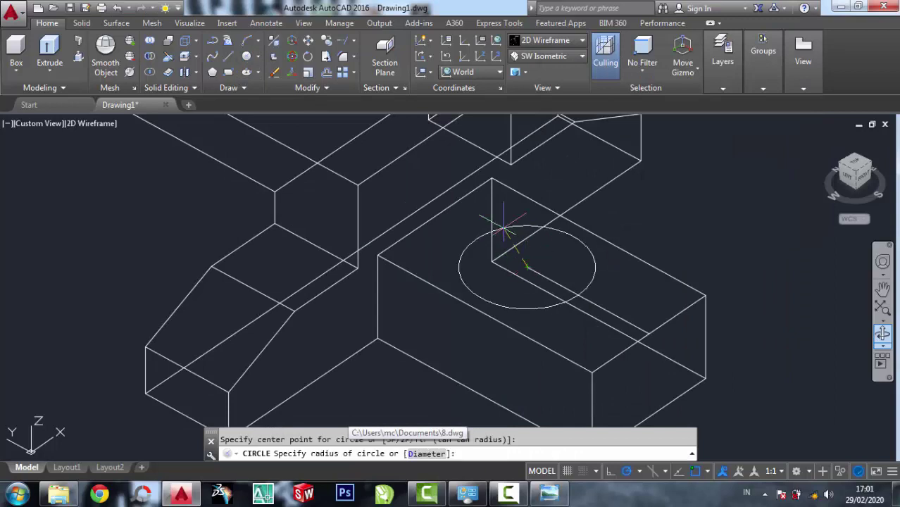
type("9")
key("Return")
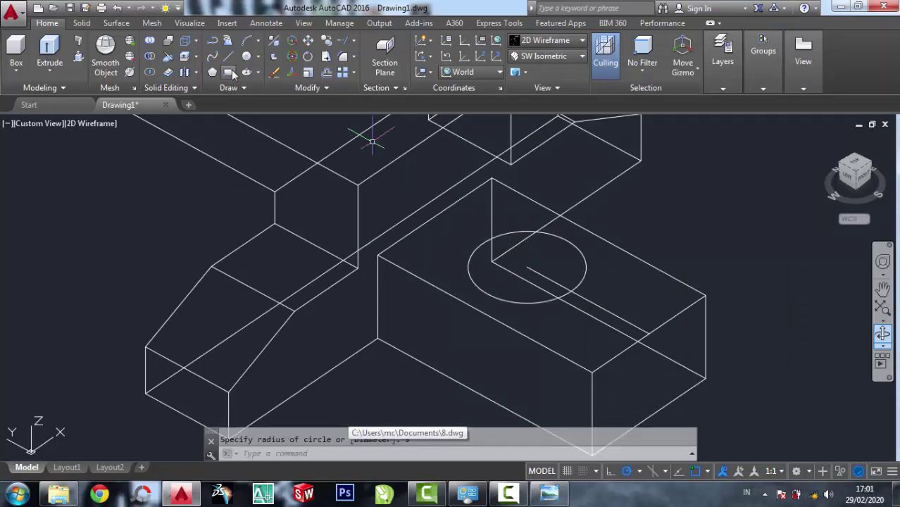
Draw the two slot side lines from the circle to the block's end edge
left_click(230, 58)
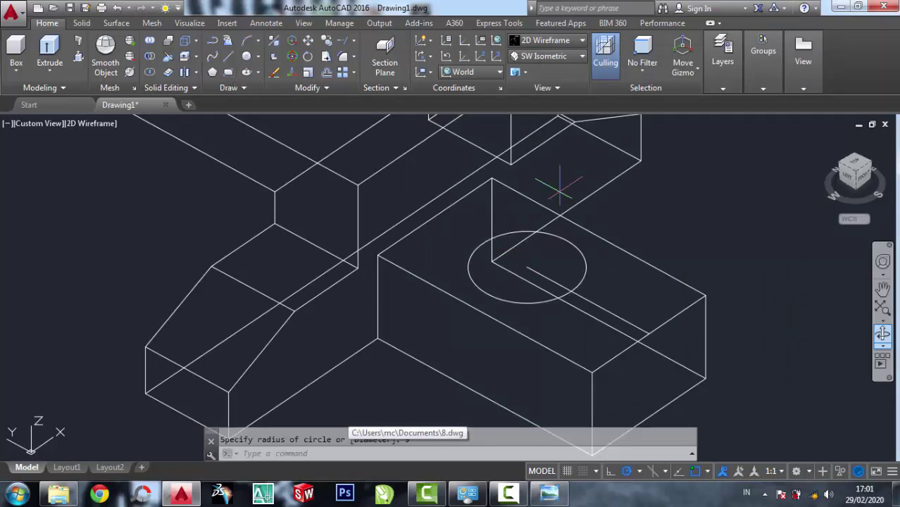
left_click(566, 241)
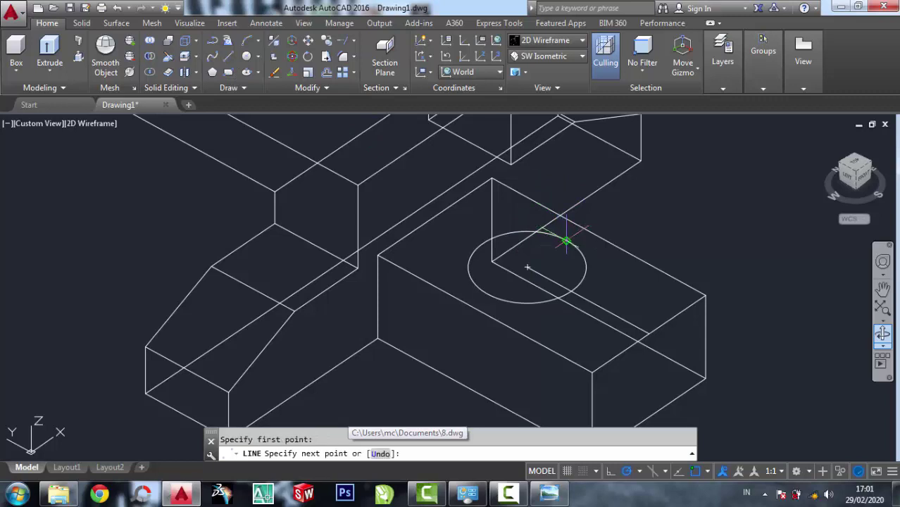
left_click(687, 307)
right_click(687, 307)
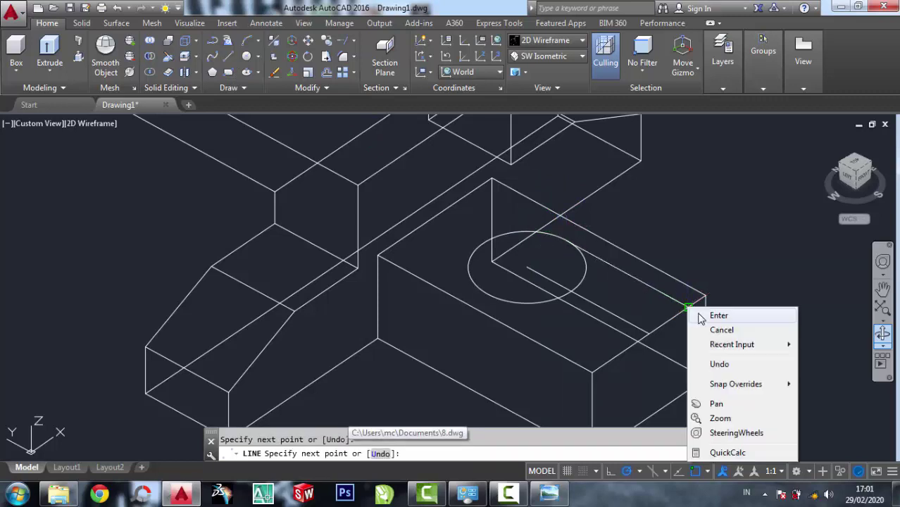
left_click(714, 313)
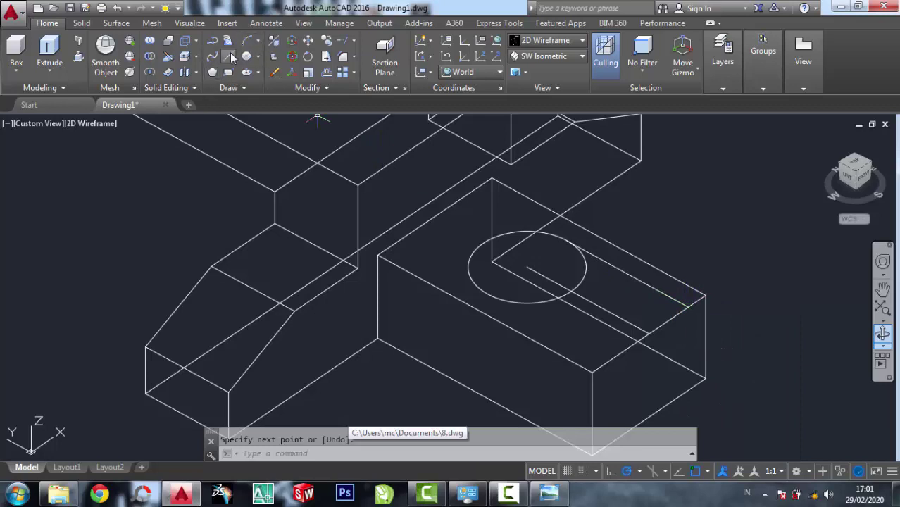
key("space")
left_click(527, 267)
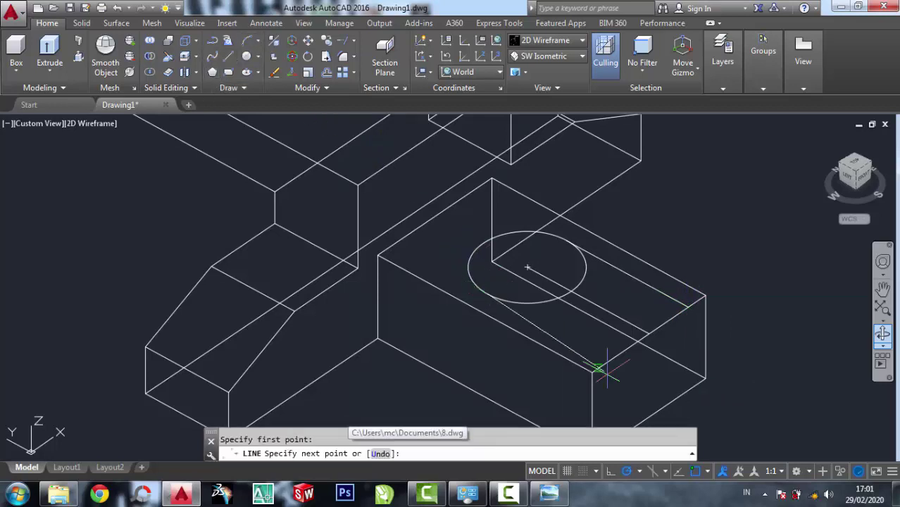
left_click(610, 359)
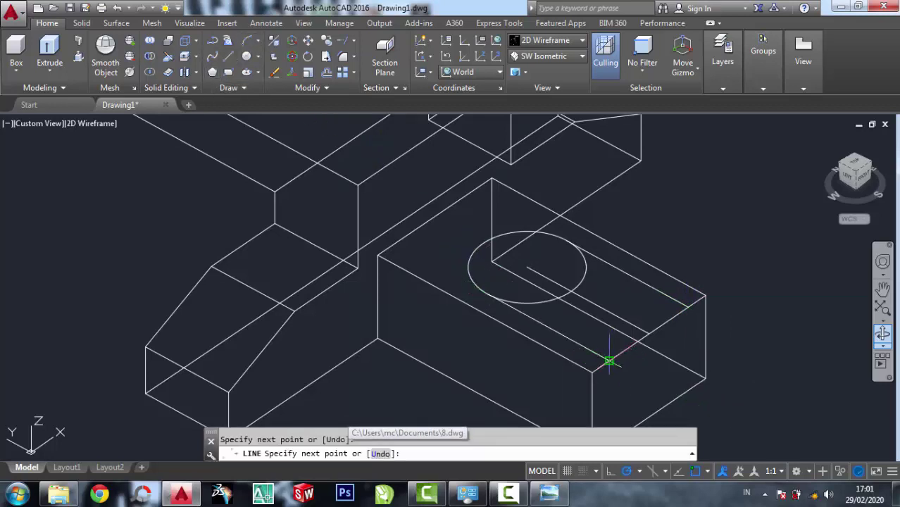
right_click(615, 360)
left_click(637, 217)
Pan the view and bring the reference drawing back up
scroll(628, 214, "down", 2)
middle_click_drag(628, 215, 538, 148)
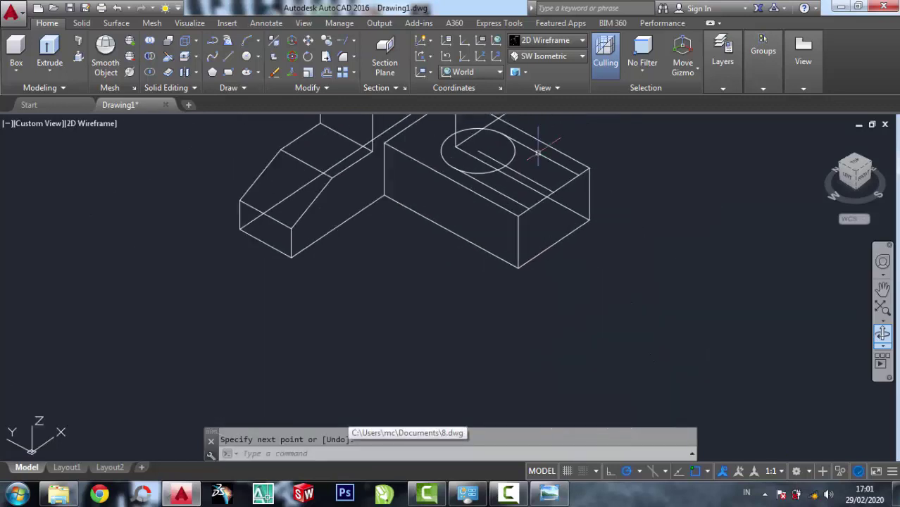
left_click(549, 494)
Use Copy Edges to duplicate the end face's bottom edge 4 units upward
scroll(629, 340, "up", 1)
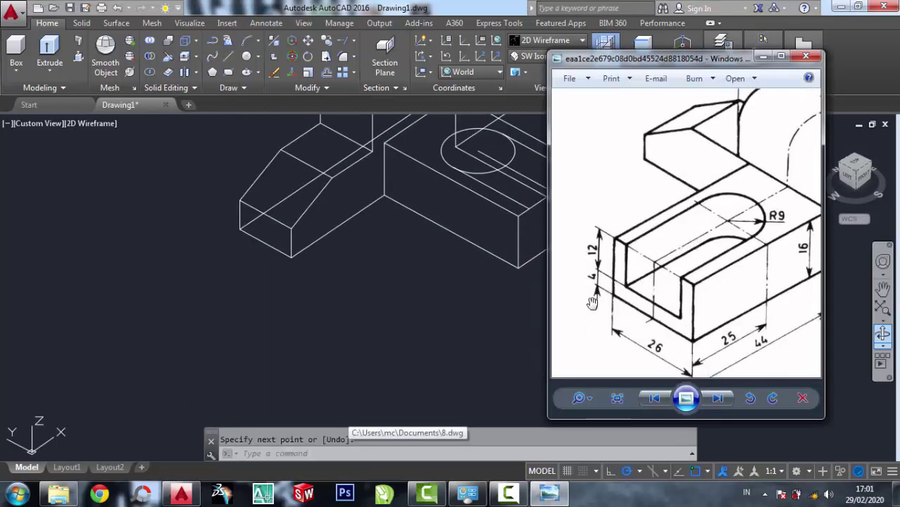
left_click(762, 56)
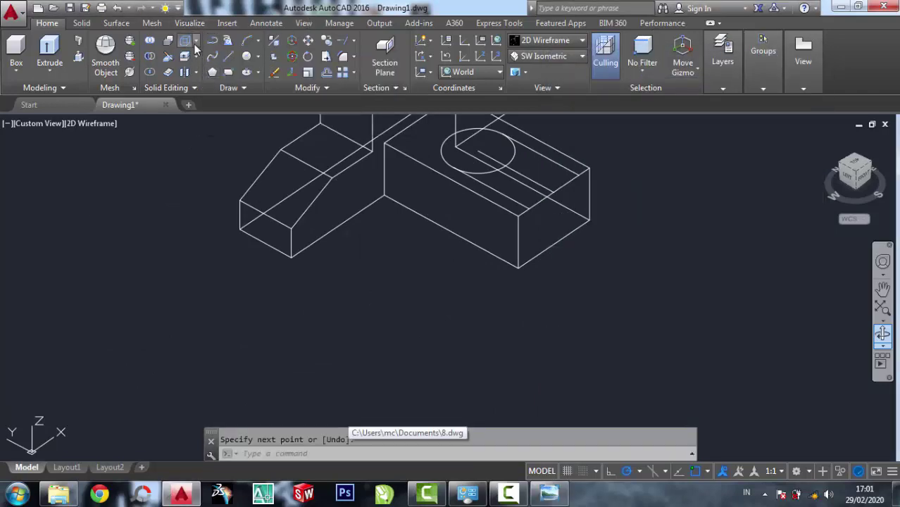
left_click(195, 40)
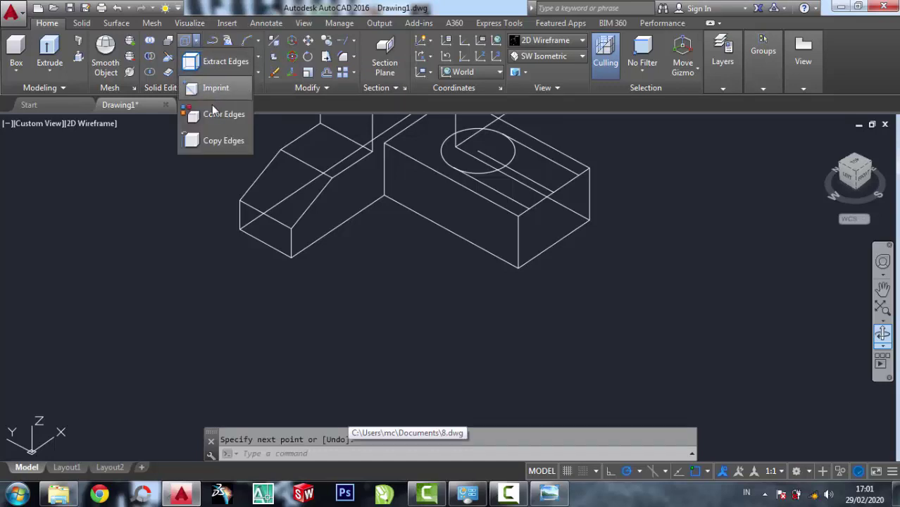
left_click(232, 141)
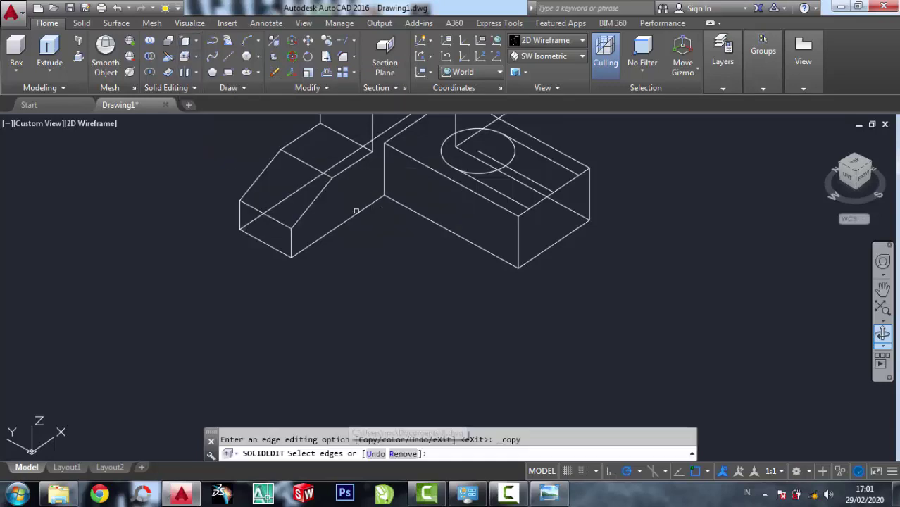
scroll(659, 252, "up", 4)
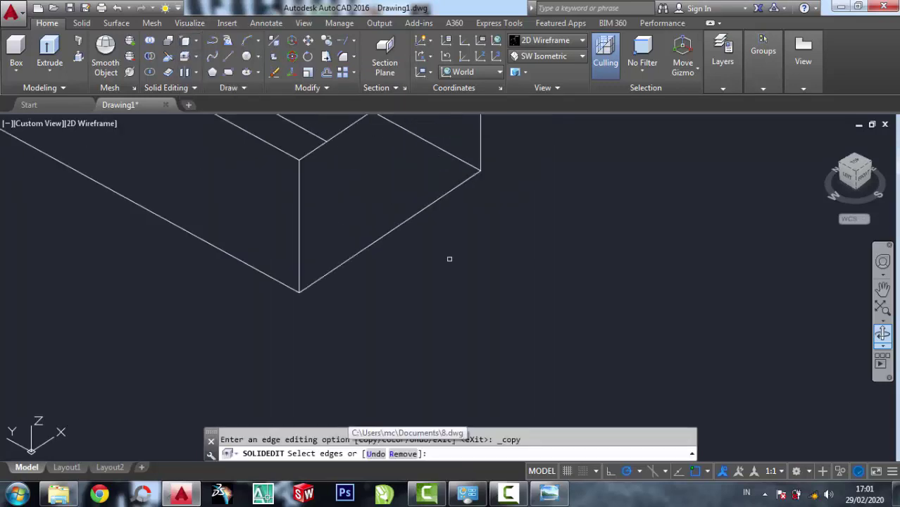
left_click(375, 241)
right_click(513, 235)
left_click(529, 245)
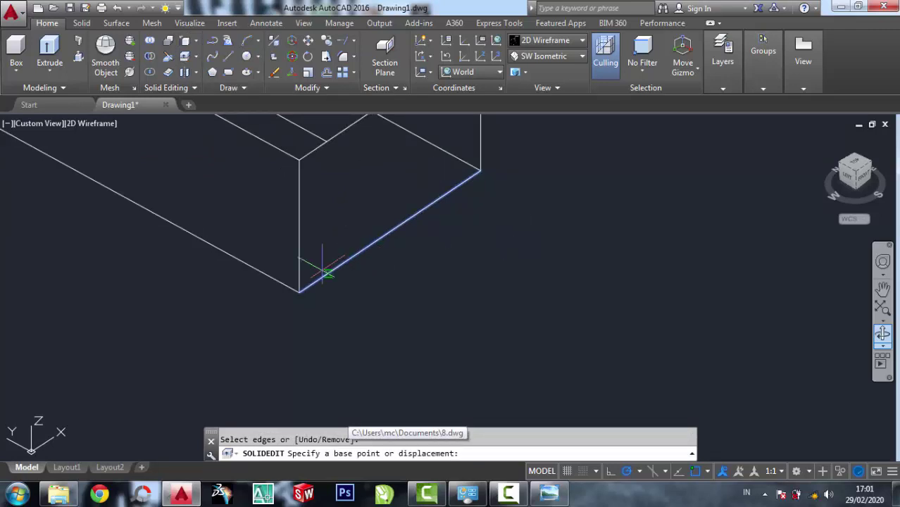
left_click(299, 292)
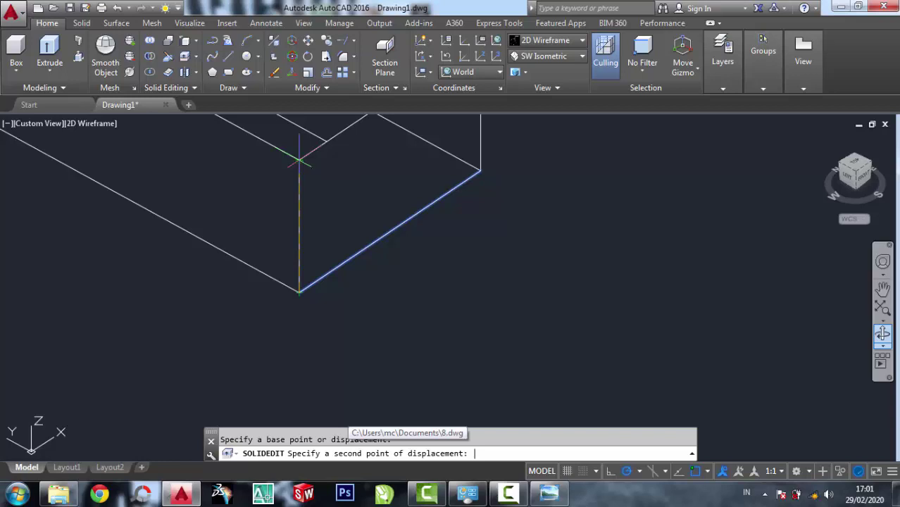
type("4")
key("Return")
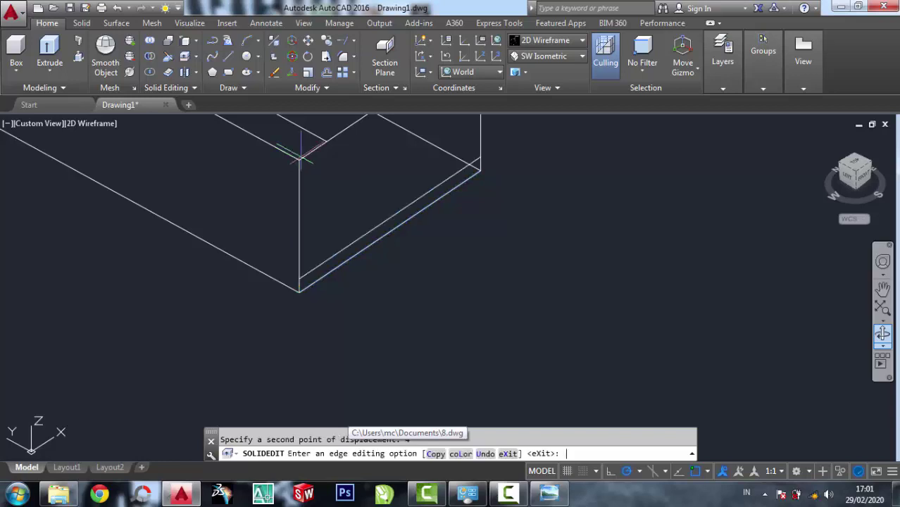
key("Return")
scroll(368, 226, "down", 2)
Press-pull the circle's interior down to the slot floor, then push the straight slot areas down
scroll(388, 307, "down", 2)
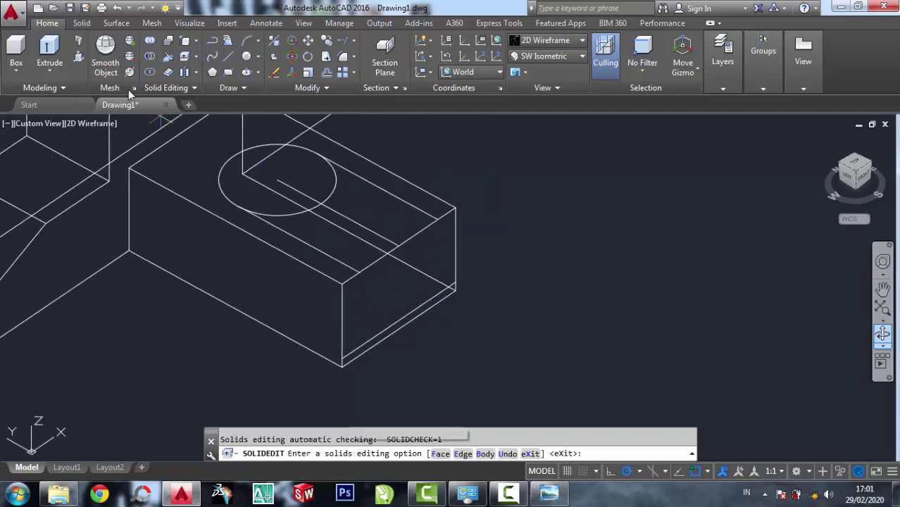
left_click(78, 57)
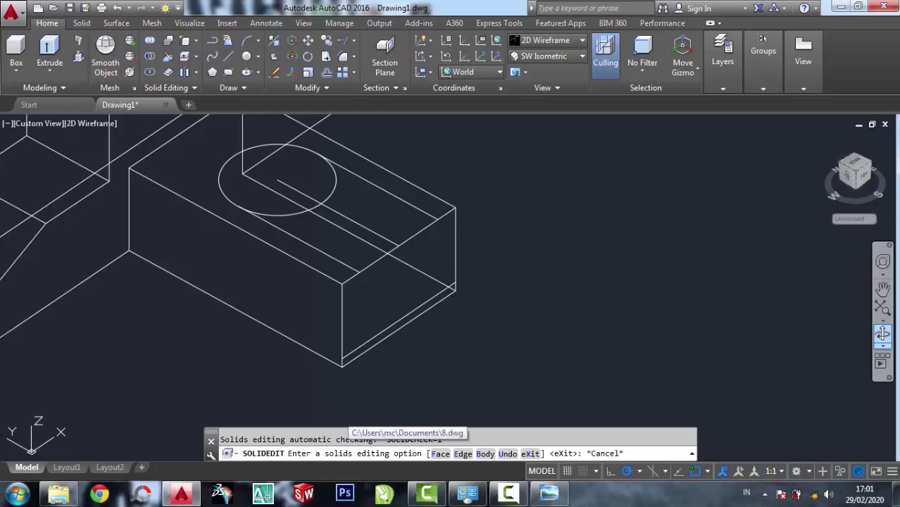
left_click(273, 195)
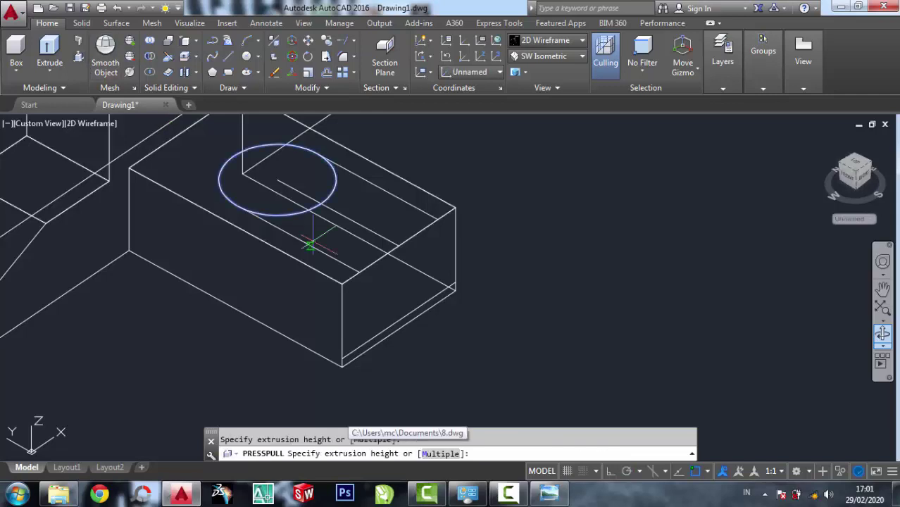
left_click(454, 280)
left_click(382, 200)
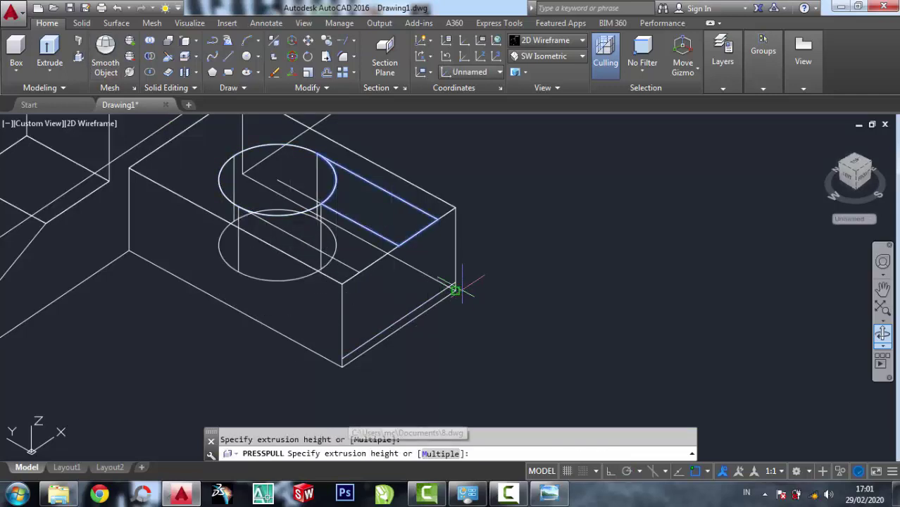
left_click(452, 283)
left_click(345, 241)
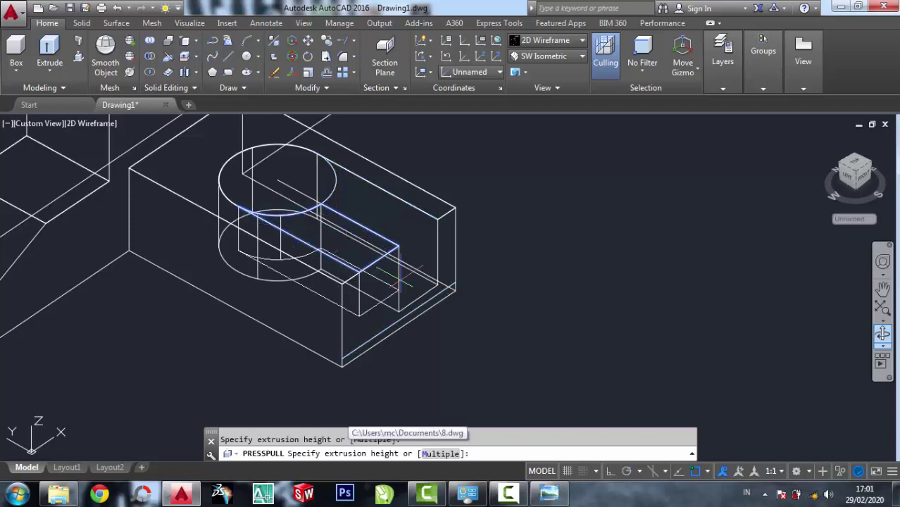
Finish the R9 slot cut in the end block and compare the bracket with the reference drawing
left_click(437, 282)
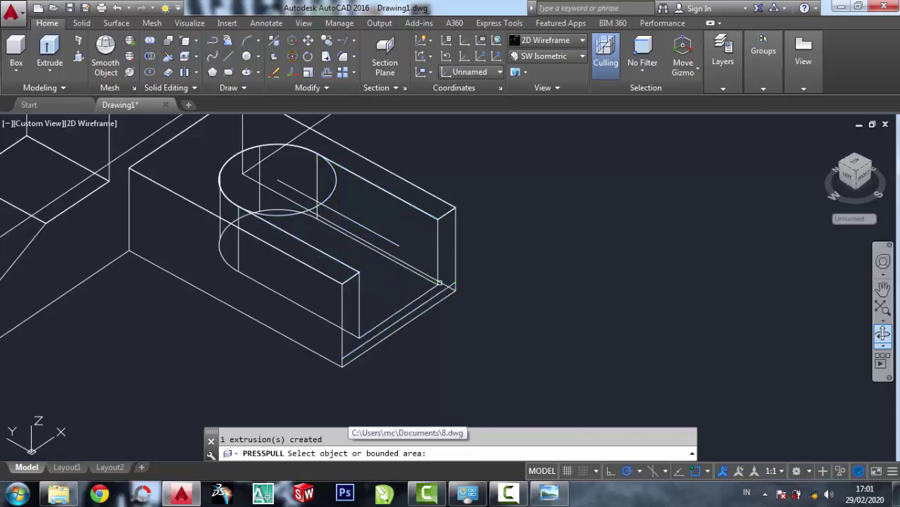
key("Escape")
scroll(498, 217, "down", 2)
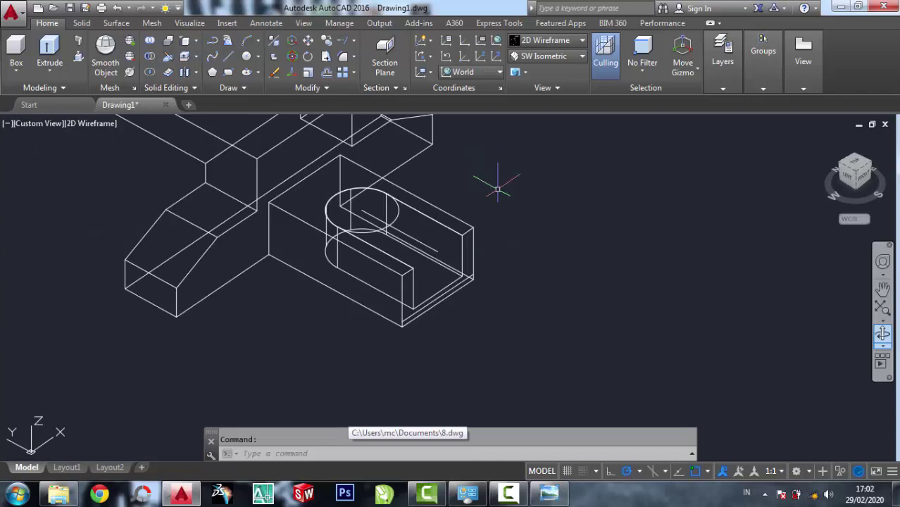
middle_click_drag(490, 186, 512, 255)
left_click(549, 492)
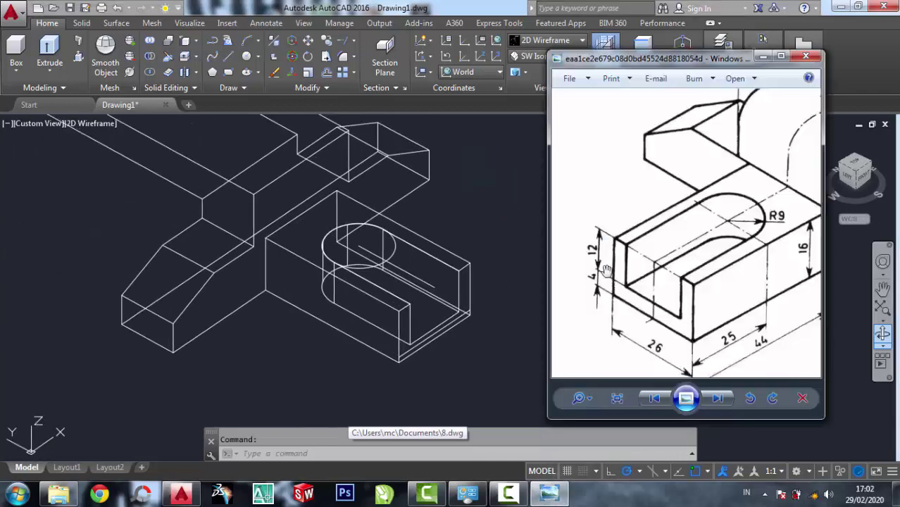
scroll(592, 245, "down", 2)
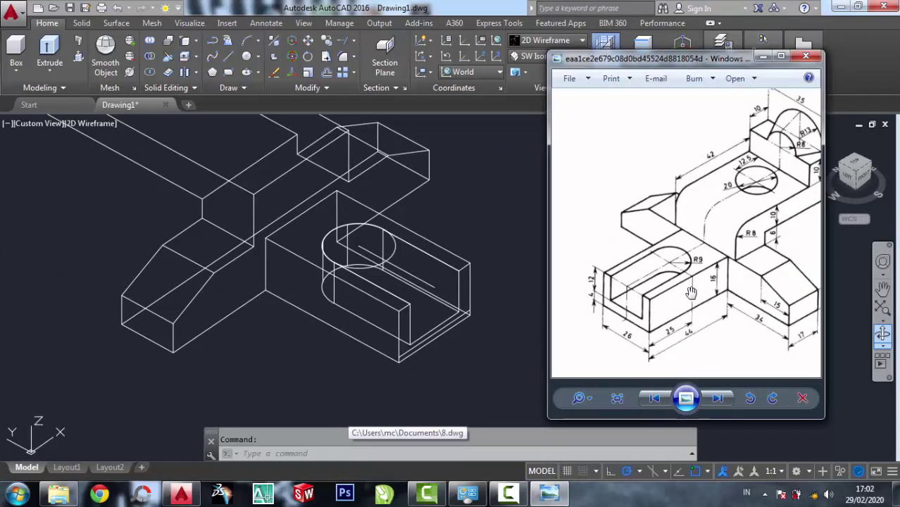
scroll(731, 172, "up", 1)
scroll(736, 220, "up", 1)
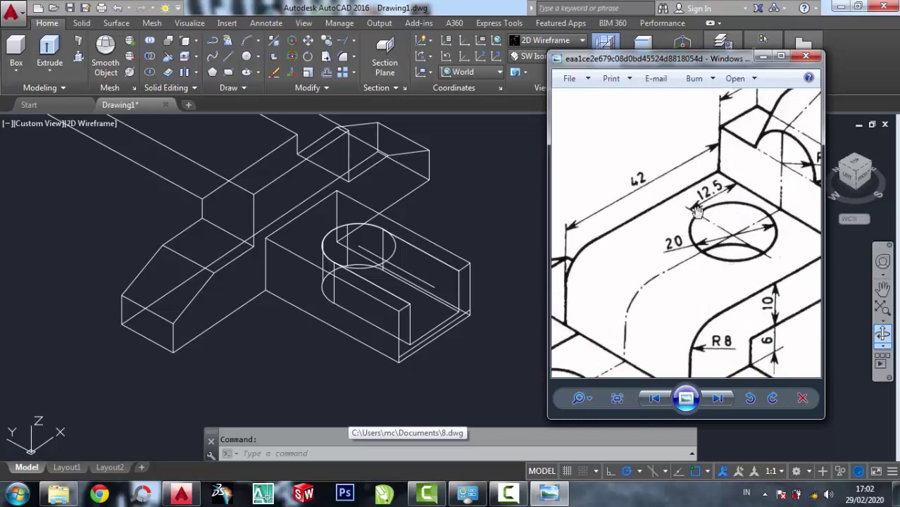
Draw a 12.5-long guide line on the long arm's top face
left_click(121, 218)
middle_click_drag(186, 207, 321, 305)
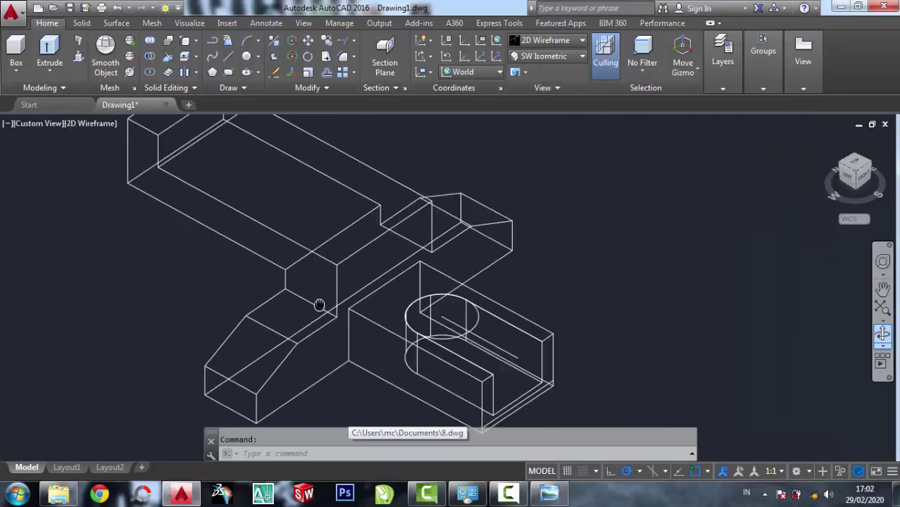
middle_click_drag(133, 85, 295, 176)
left_click(221, 50)
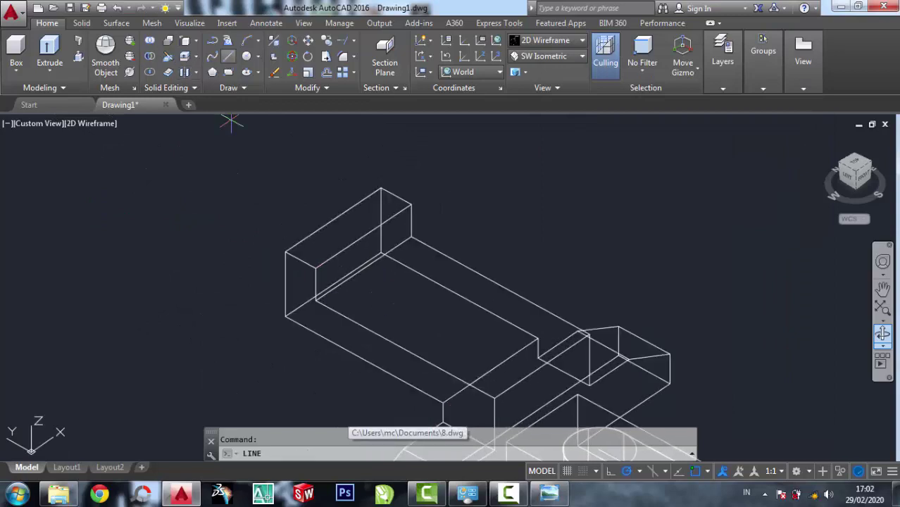
left_click(362, 269)
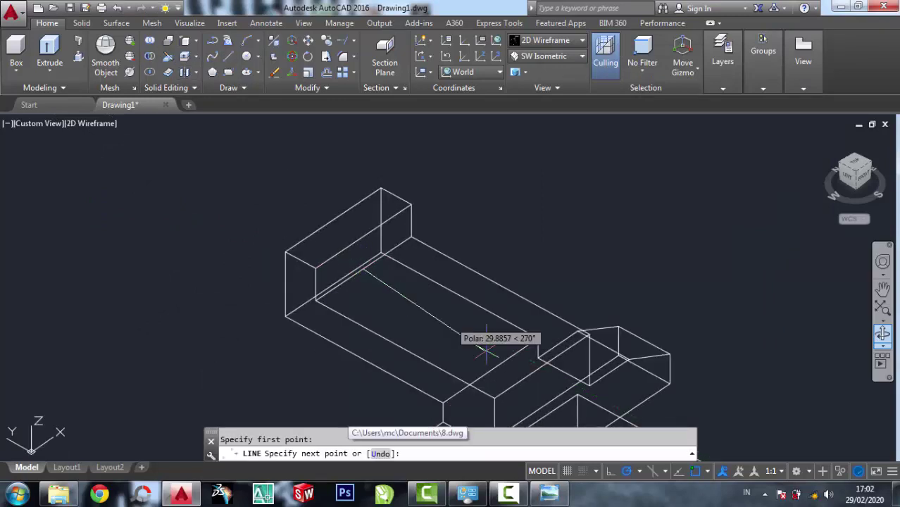
middle_click_drag(580, 267, 501, 175)
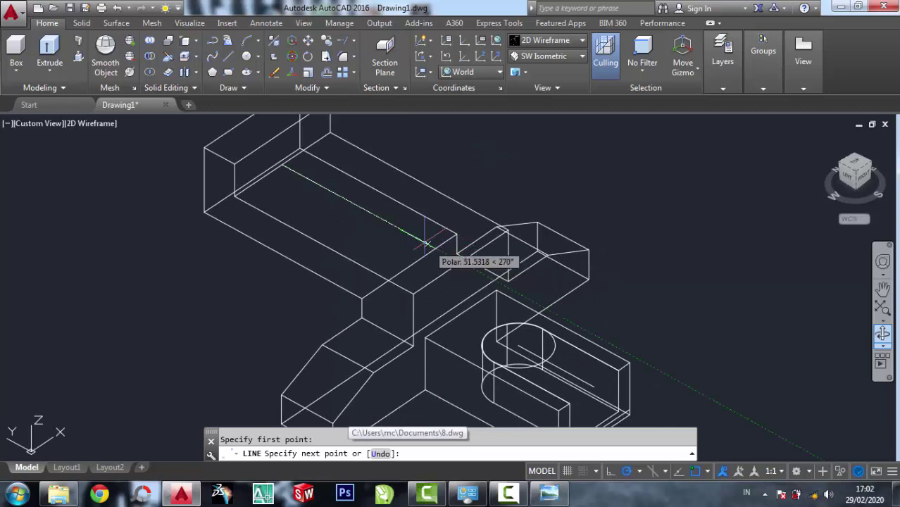
type("12.5")
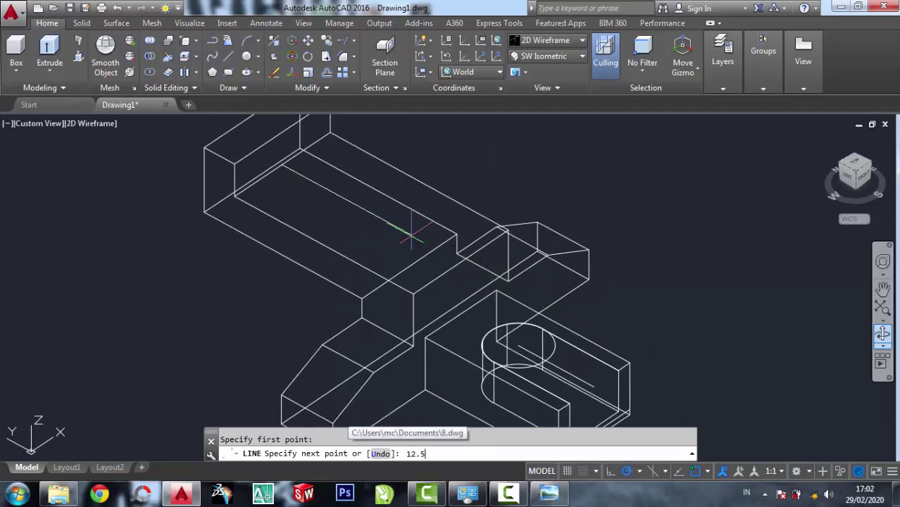
key("Return")
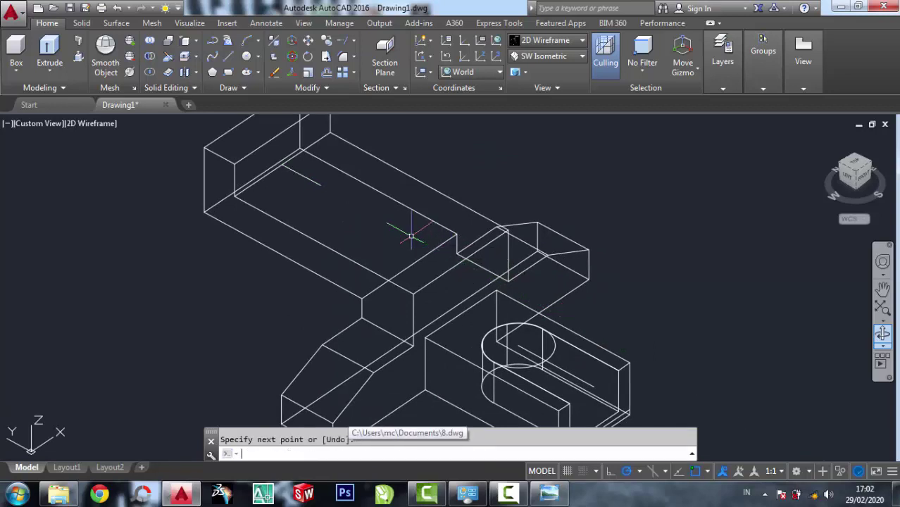
key("Return")
Check the hole dimensions on the reference drawing
left_click(549, 493)
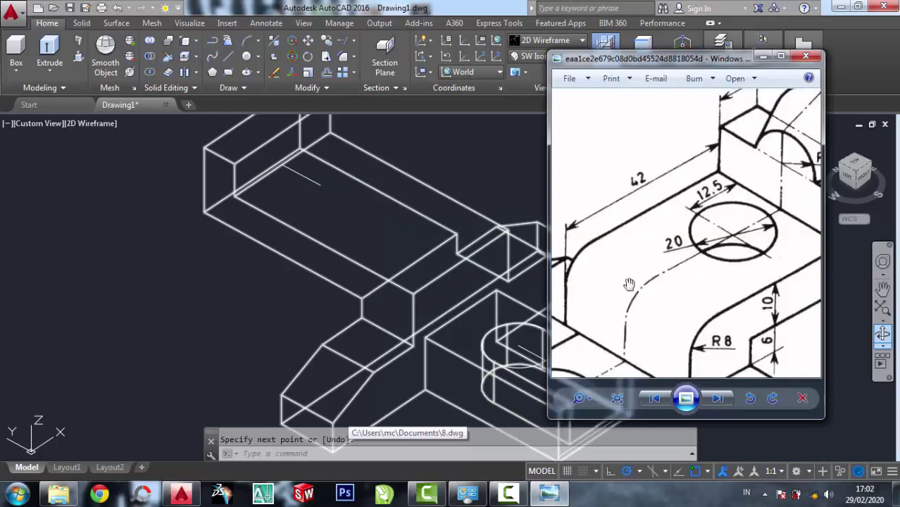
scroll(695, 211, "up", 1)
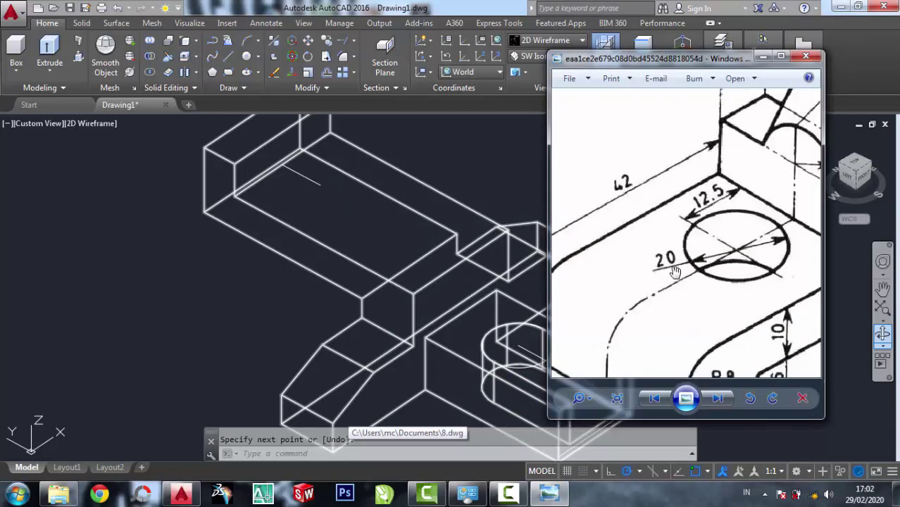
scroll(674, 271, "down", 1)
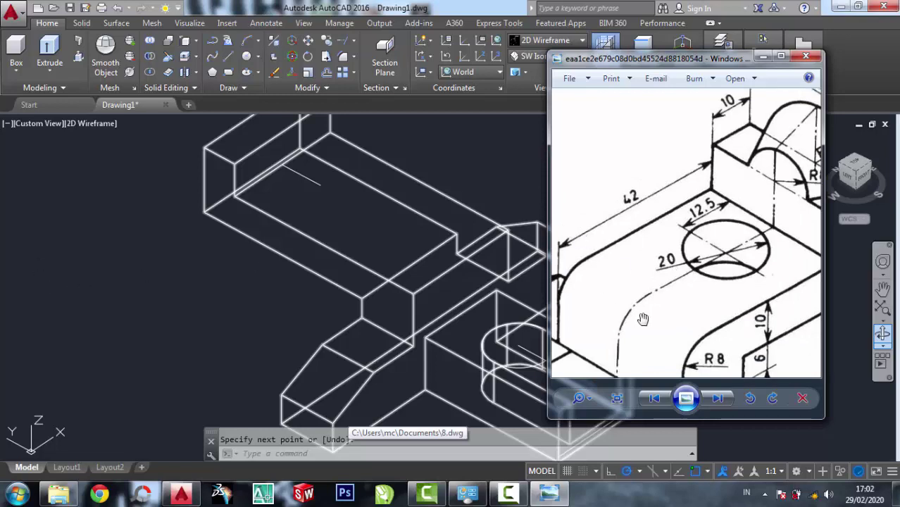
left_click(143, 266)
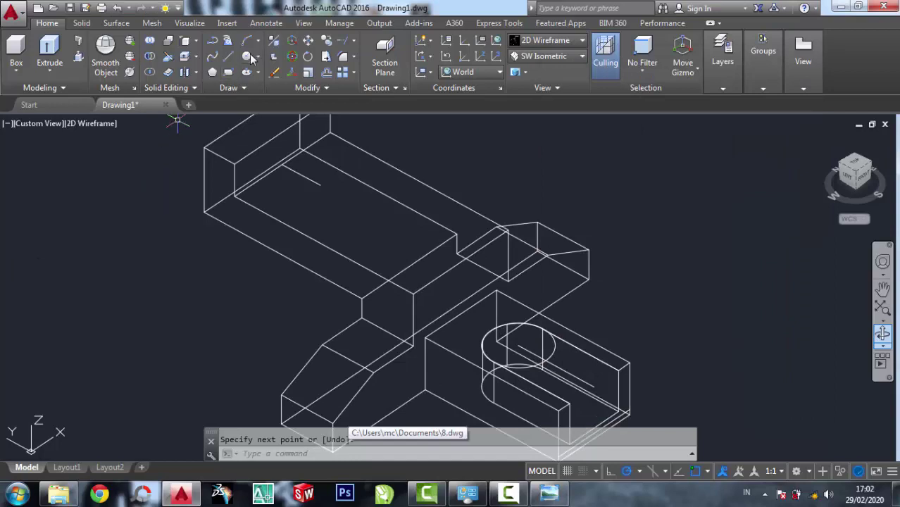
Draw a radius-10 circle centred at the guide line's end, checking the reference drawing
left_click(246, 57)
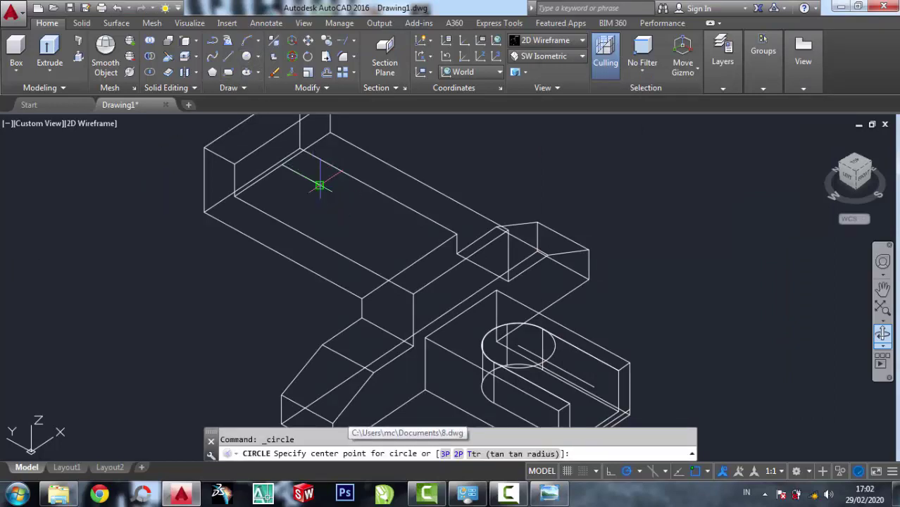
left_click(318, 184)
type("1")
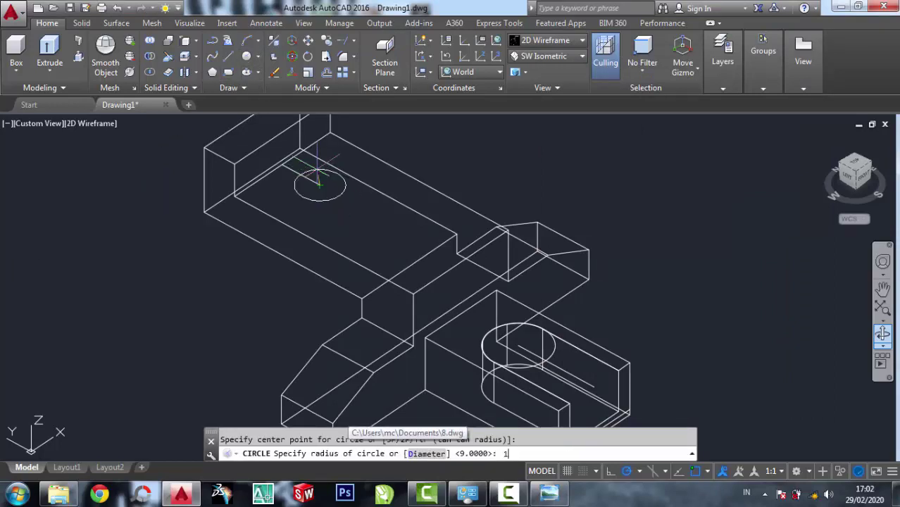
type("0")
key("Return")
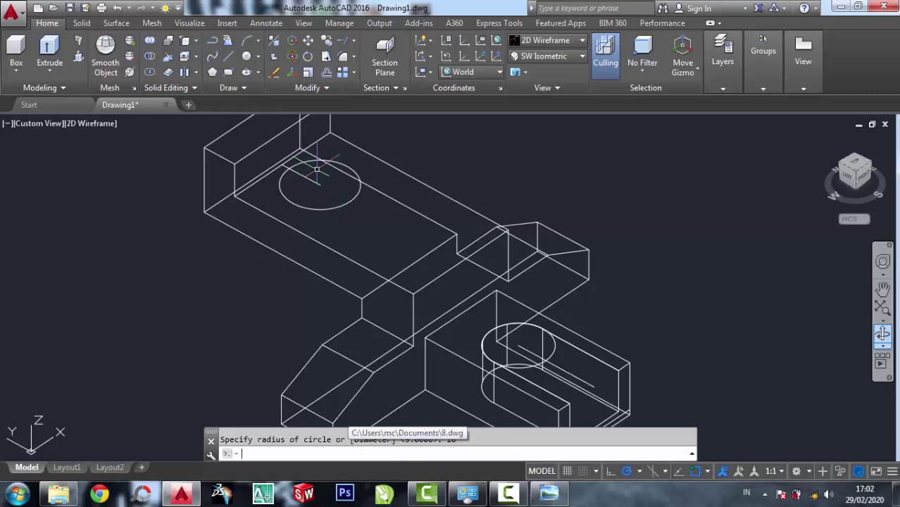
left_click(549, 493)
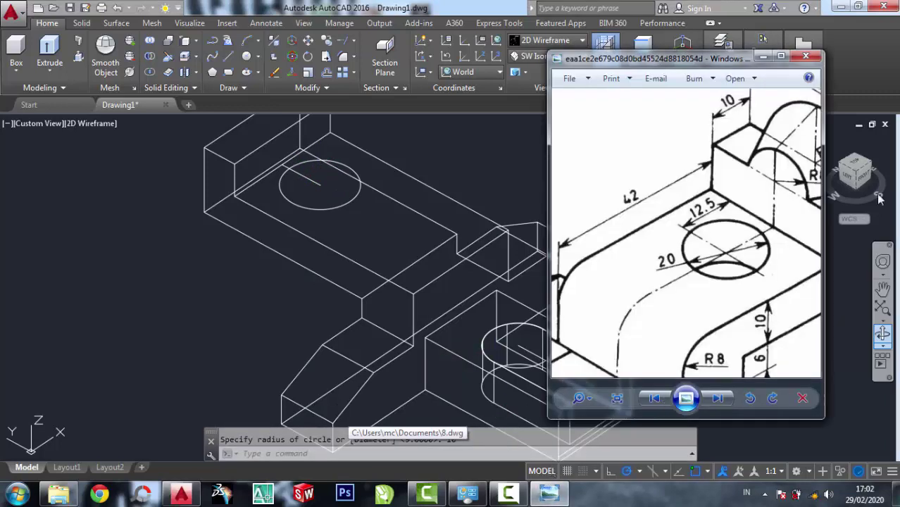
left_click(257, 132)
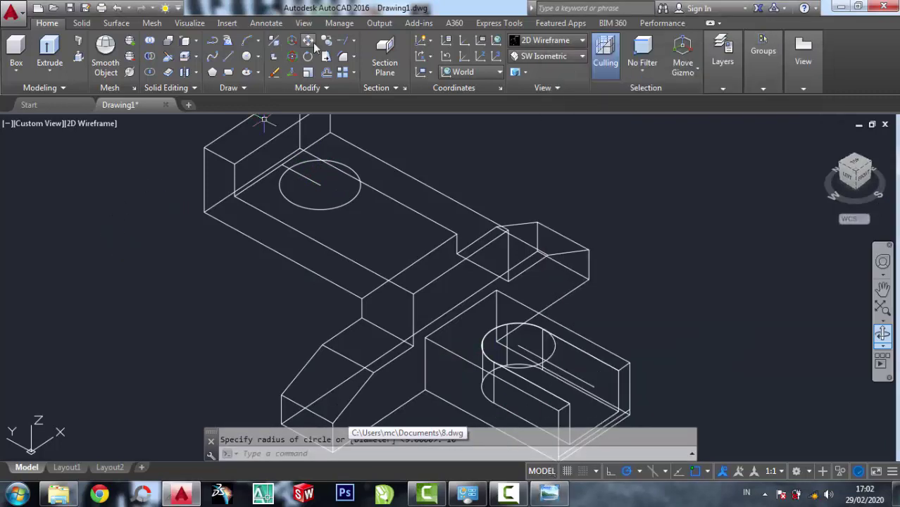
left_click(549, 492)
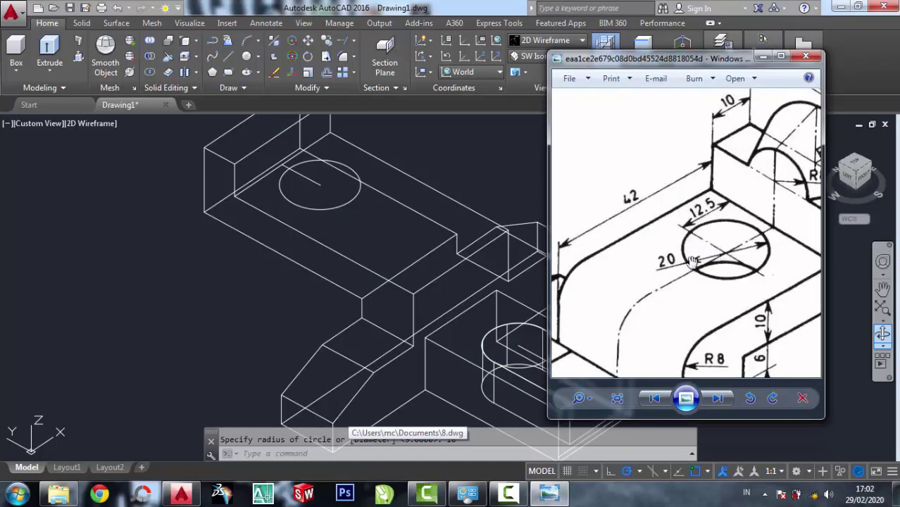
left_click(50, 288)
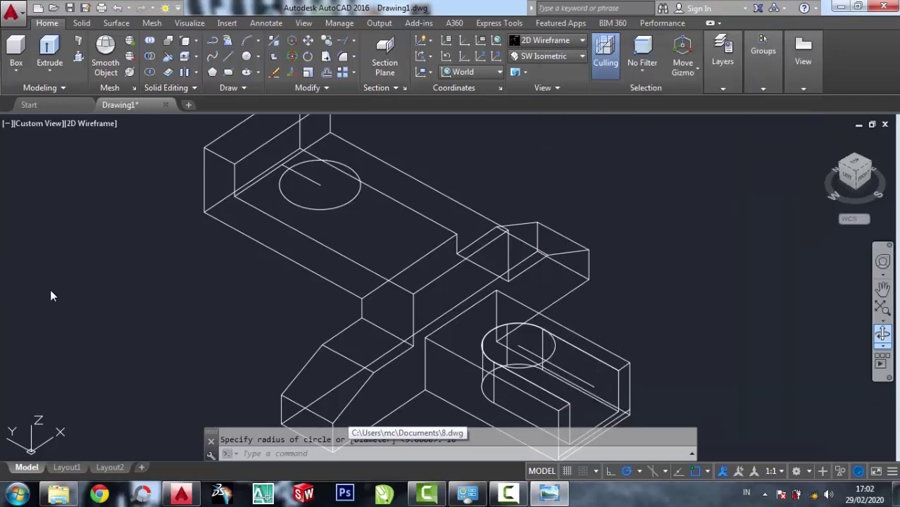
Press-pull the circle through the long arm to cut the hole, undoing a first wrong extrusion
left_click(311, 185)
left_click(223, 328)
key("Escape")
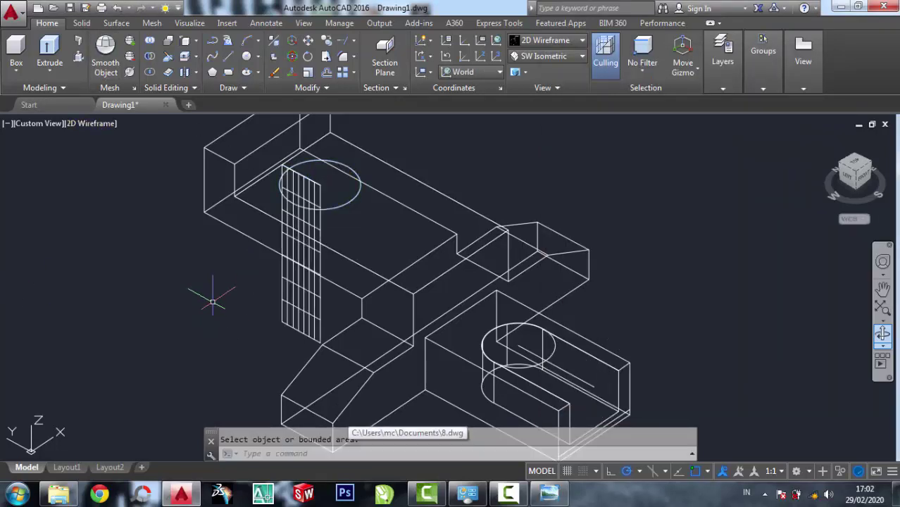
key("ctrl+z")
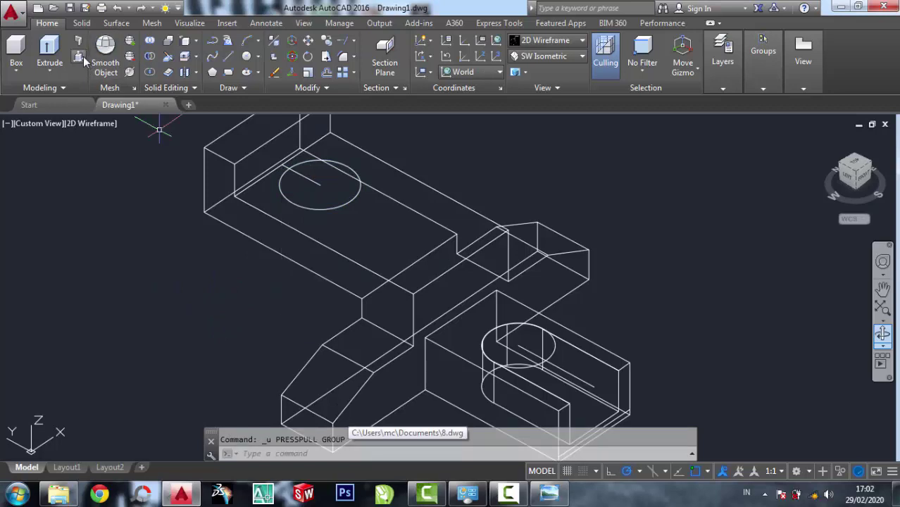
left_click(78, 57)
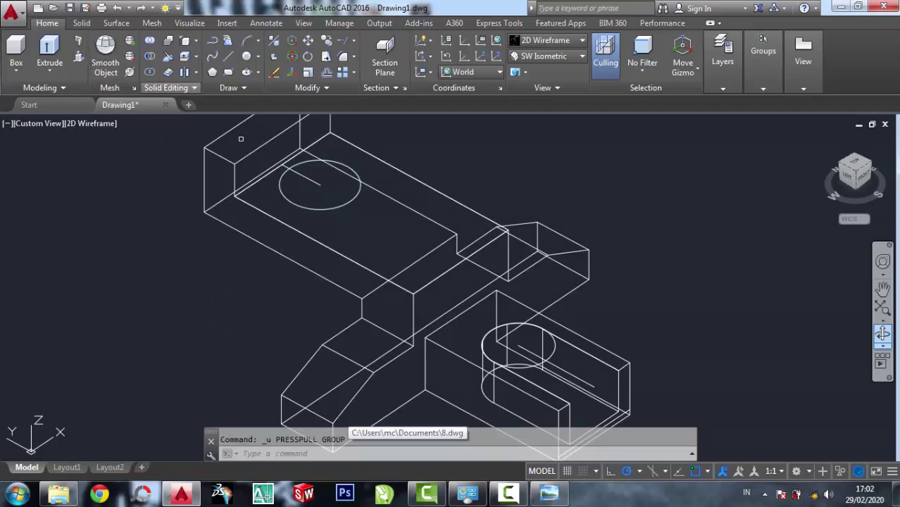
left_click(337, 199)
left_click(211, 277)
key("Return")
Inspect the new hole and check the upright's dimensions on the reference drawing
middle_click_drag(283, 208, 285, 252)
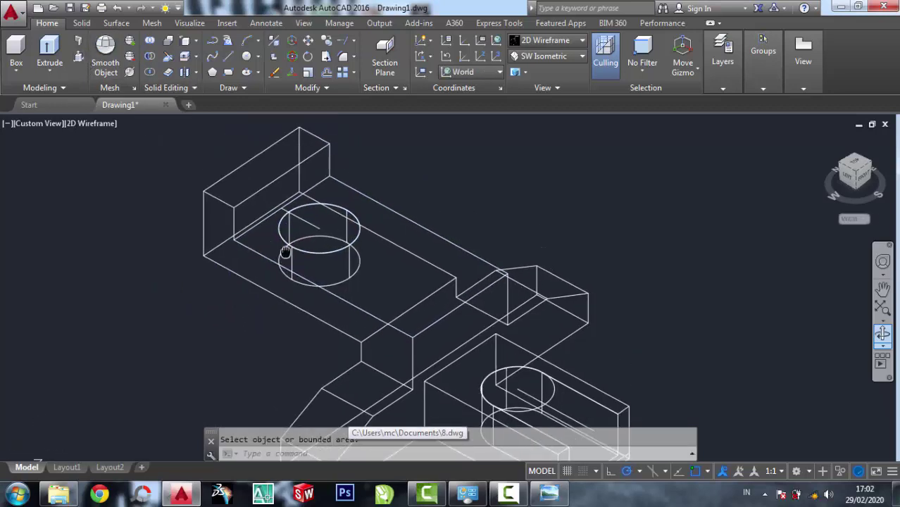
left_click(548, 492)
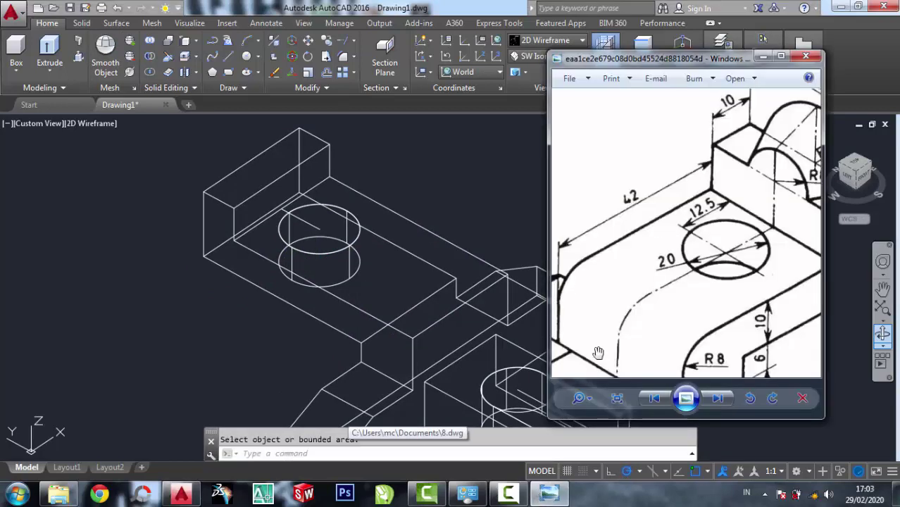
scroll(647, 289, "down", 2)
scroll(771, 204, "up", 1)
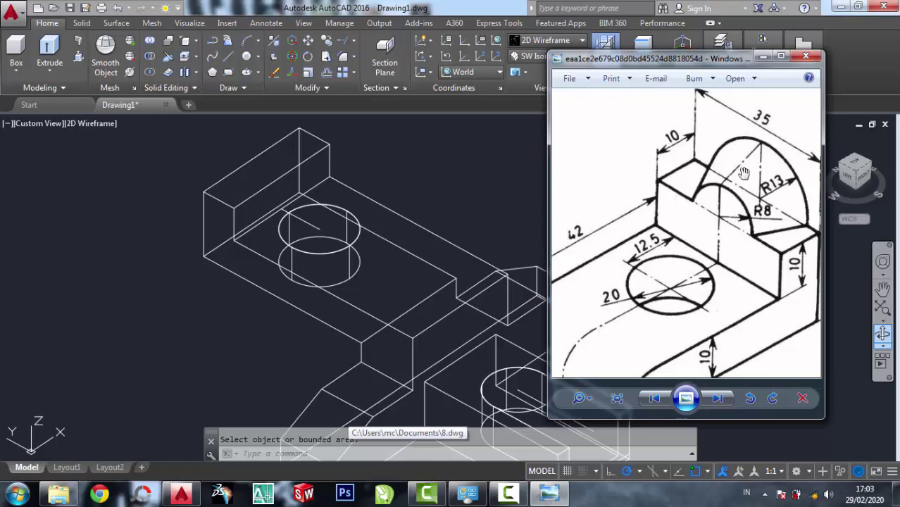
left_click(432, 176)
scroll(261, 137, "up", 3)
Switch the model display to the Realistic visual style
scroll(272, 169, "down", 2)
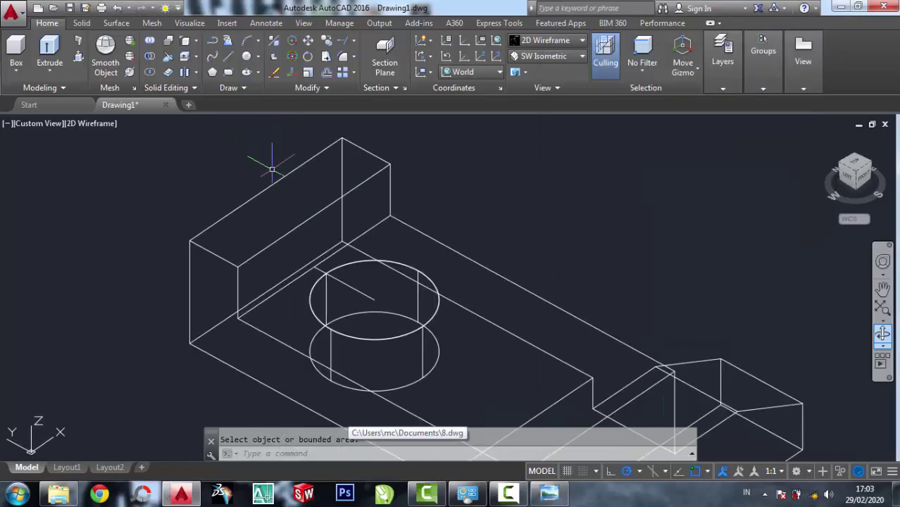
left_click(546, 41)
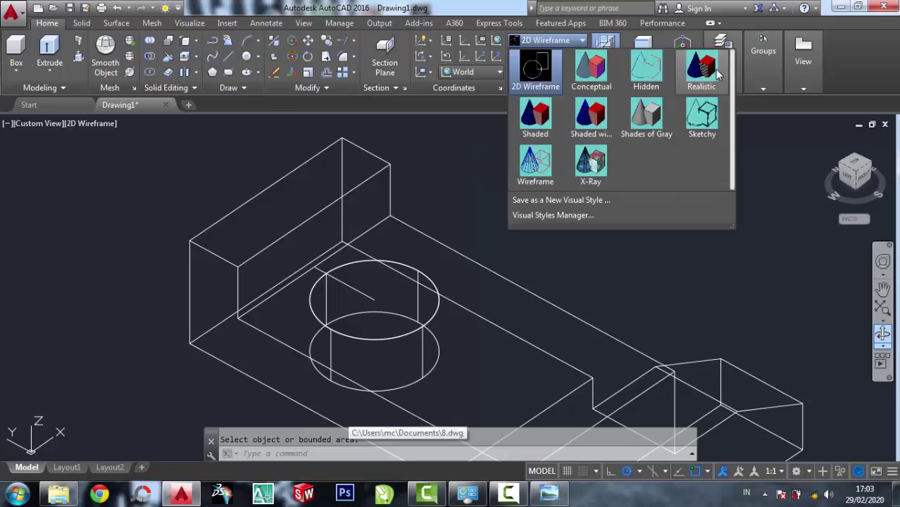
left_click(715, 69)
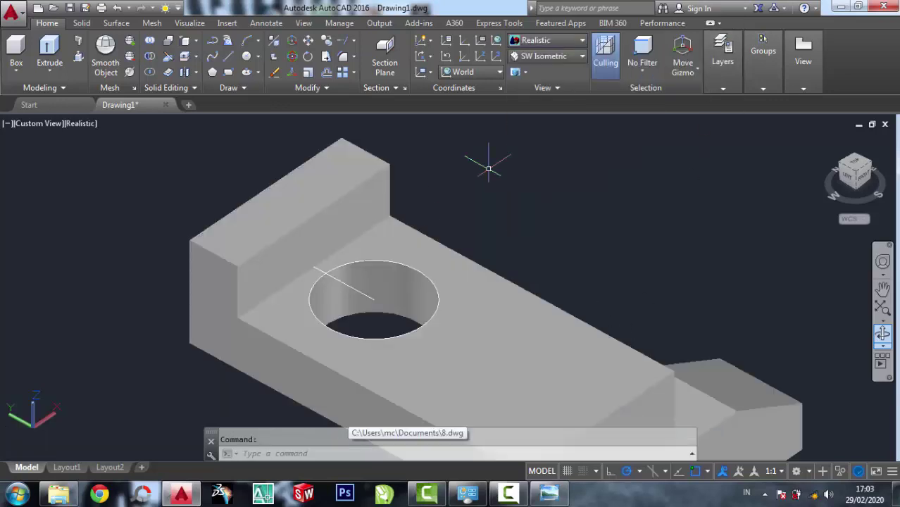
scroll(201, 140, "up", 1)
scroll(211, 162, "up", 1)
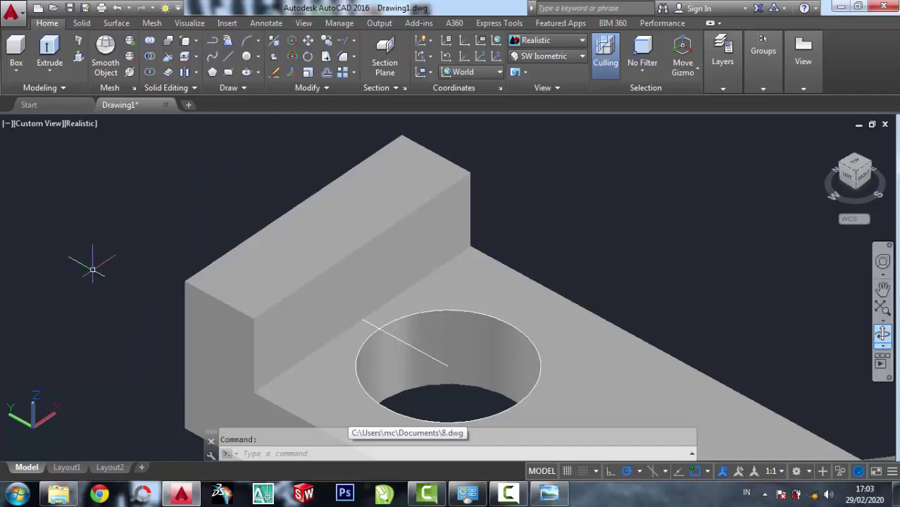
Start the UCS command to redefine the coordinate system
type("u")
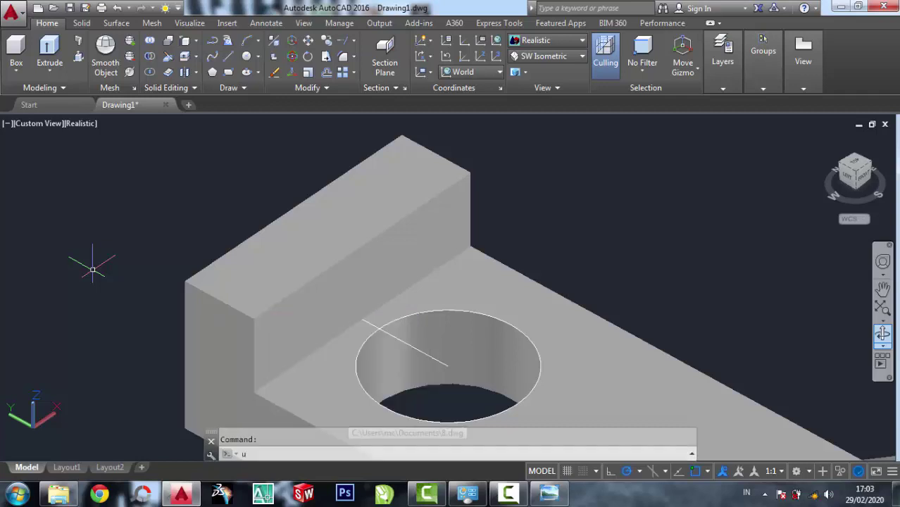
scroll(144, 204, "down", 2)
type("u")
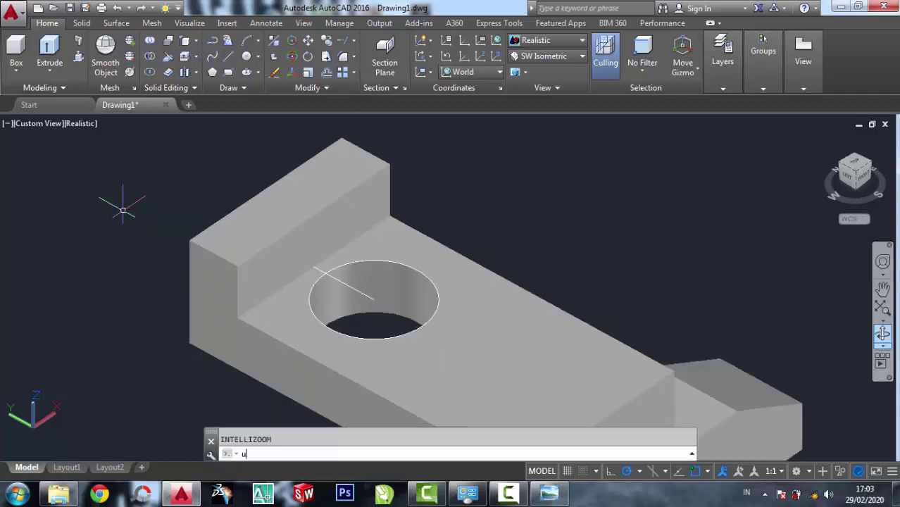
type("s")
key("Return")
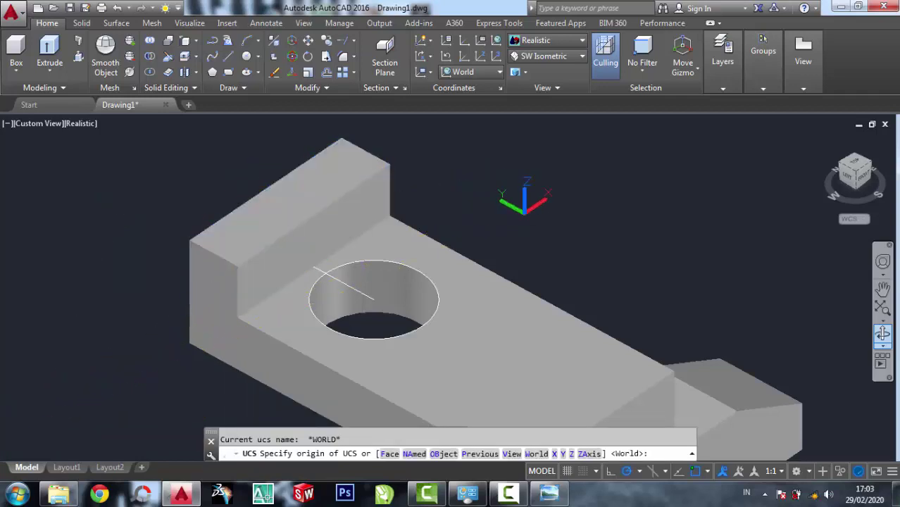
Stand the UCS upright on the block with its X axis pointing along +Z
left_click(520, 208)
left_click(521, 147)
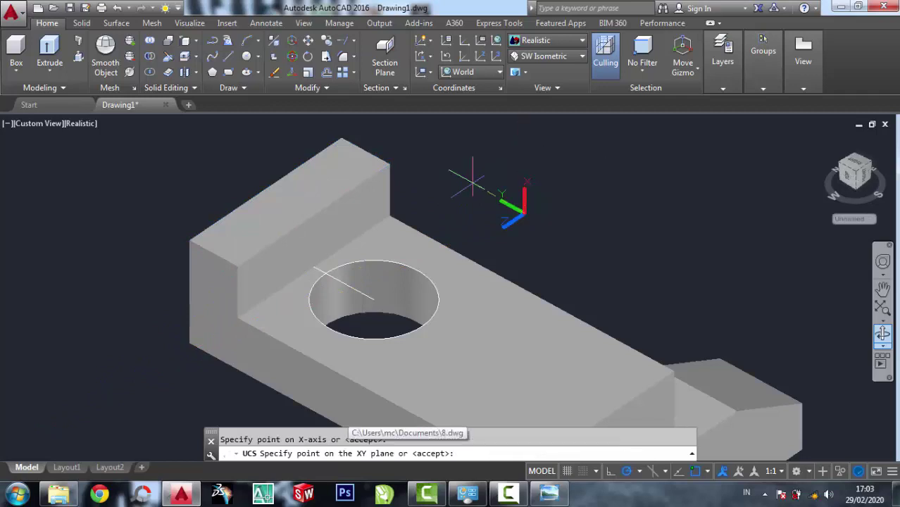
left_click(477, 248)
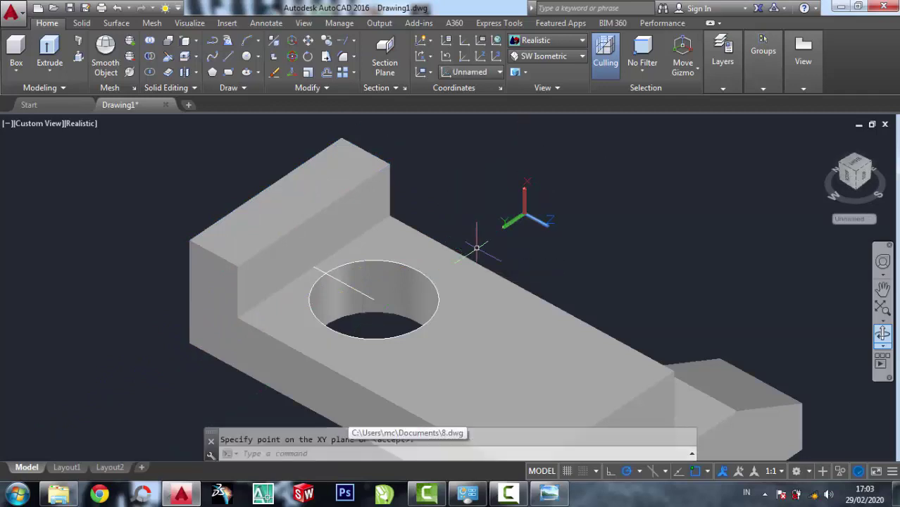
Draw circles of radius 8 and 13 on the upright block face
left_click(549, 493)
scroll(732, 192, "up", 2)
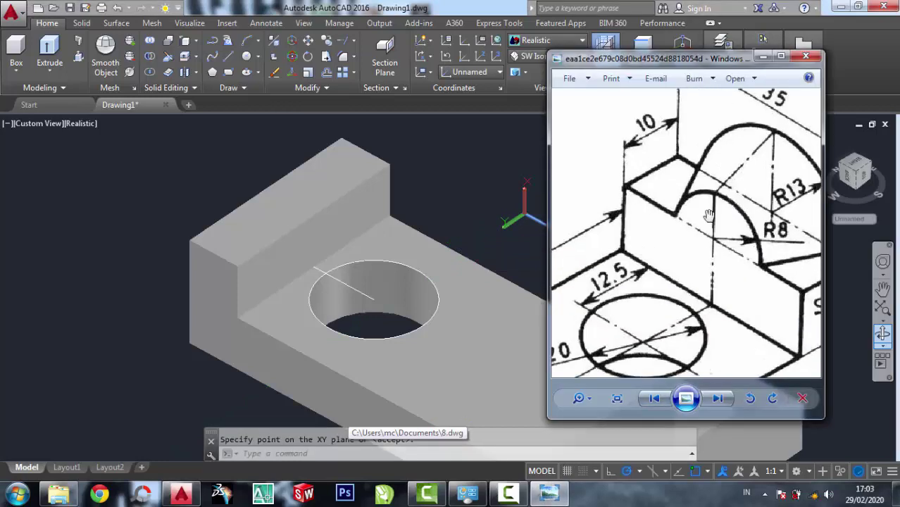
left_click(251, 56)
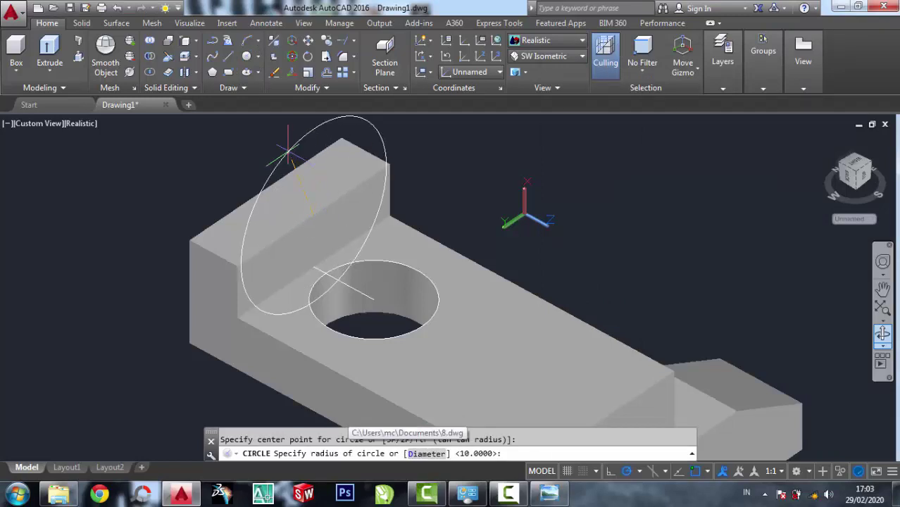
left_click(457, 454)
type("8")
key("Return")
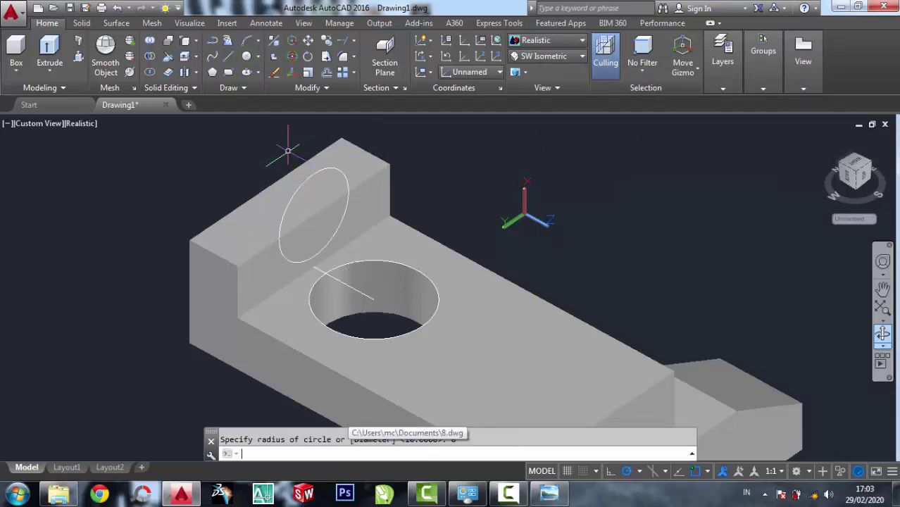
left_click(549, 493)
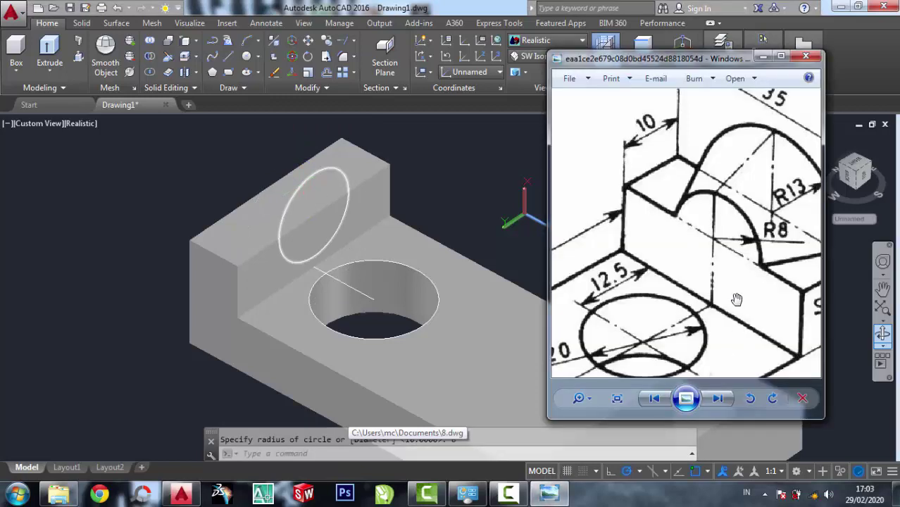
scroll(765, 218, "up", 2)
left_click(176, 158)
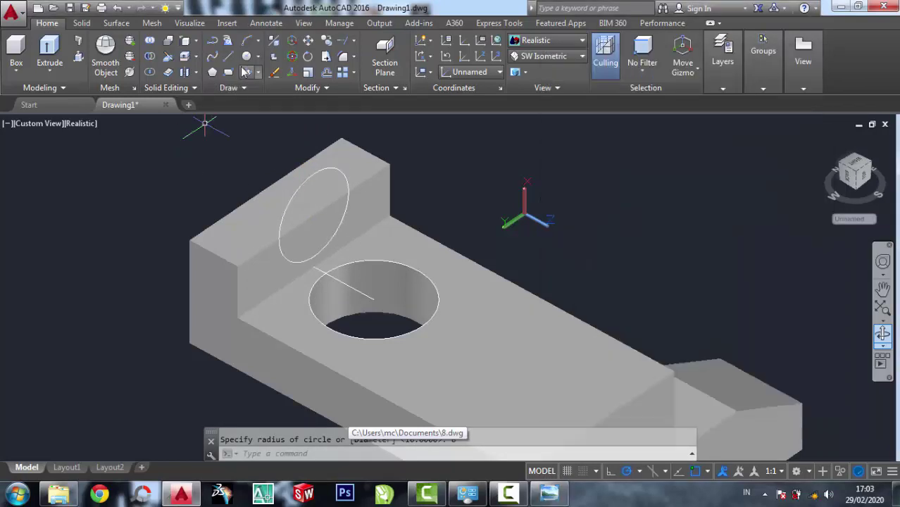
left_click(245, 58)
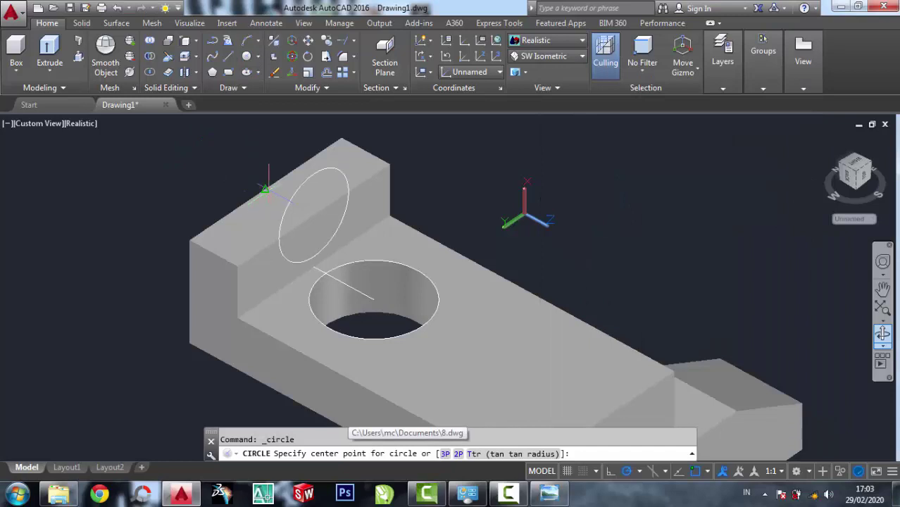
left_click(265, 188)
type("13")
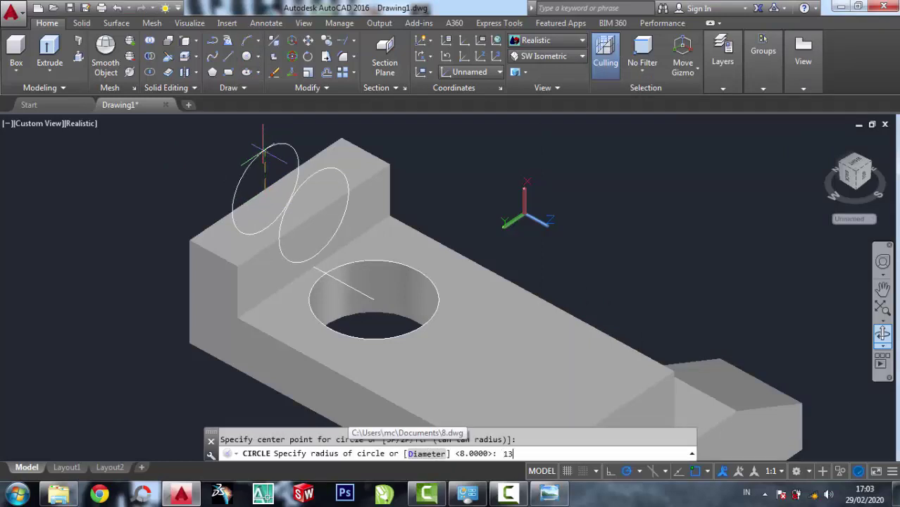
key("Return")
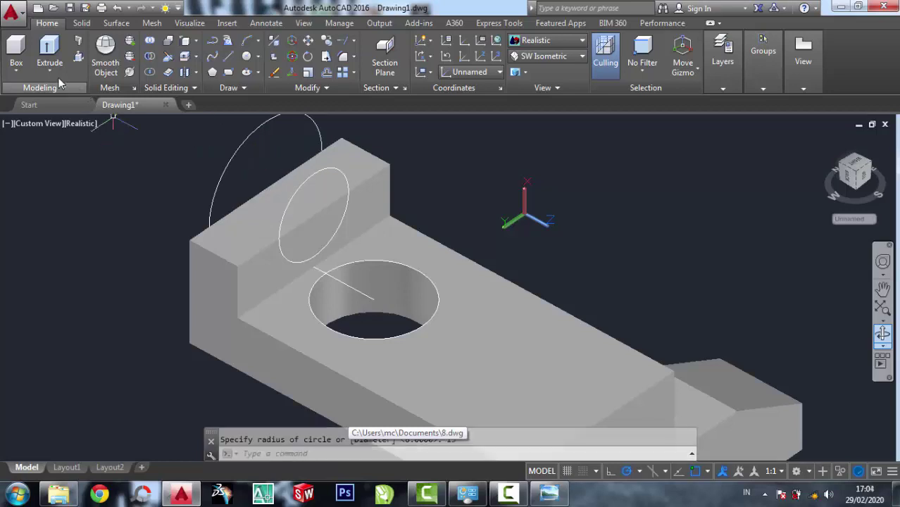
Create a cone with its base on the R8 circle's centre and edge and an apex on the block
left_click(17, 71)
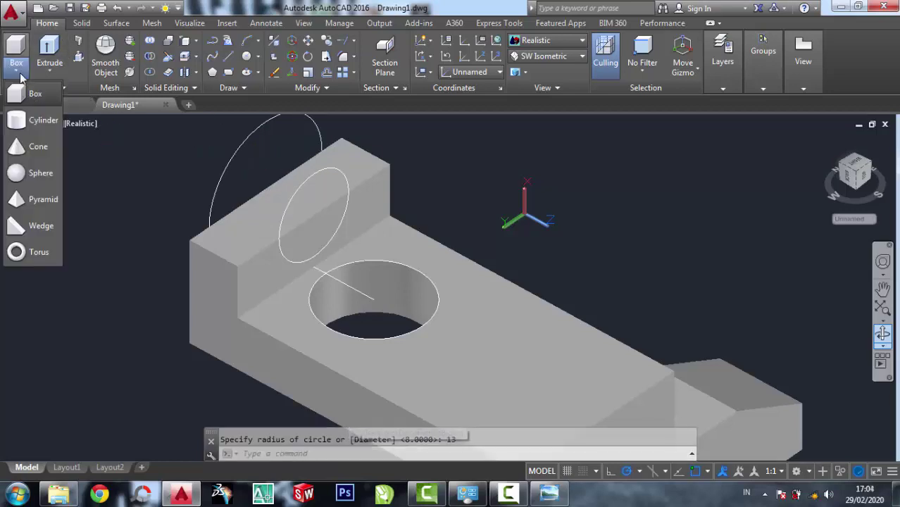
left_click(37, 148)
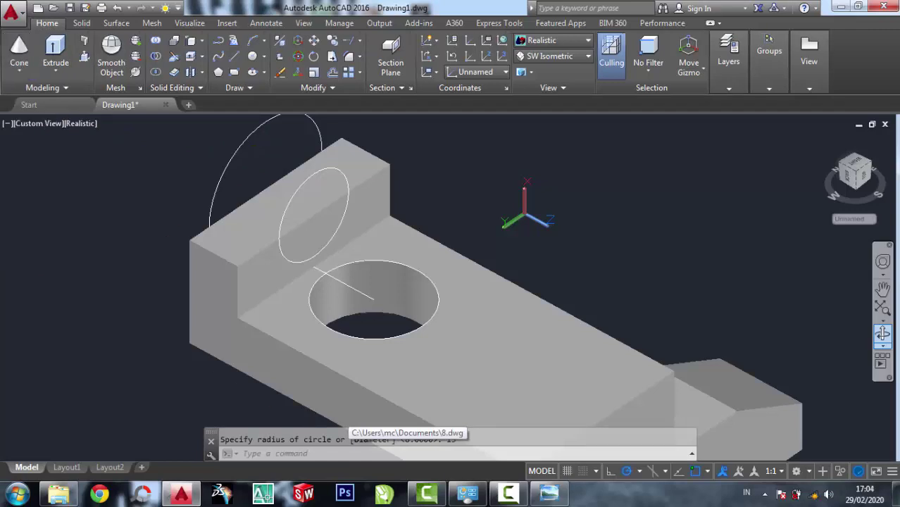
scroll(299, 188, "up", 2)
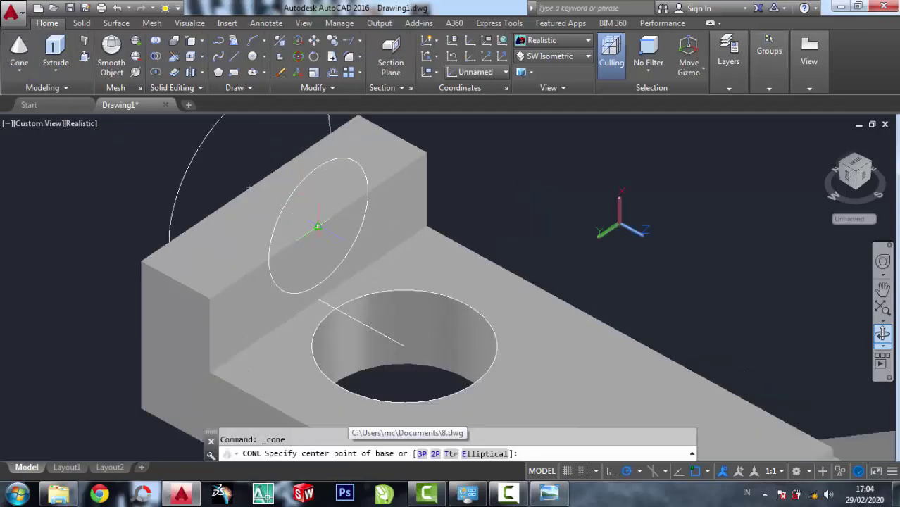
left_click(317, 226)
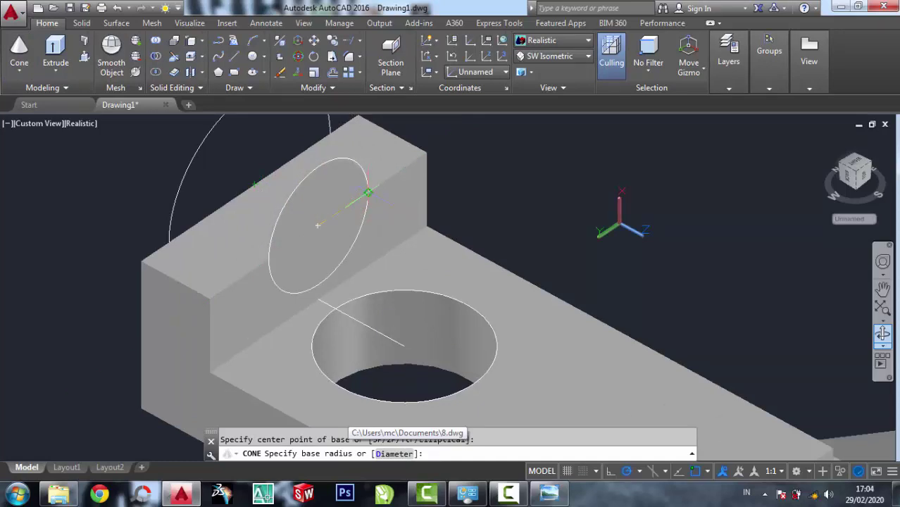
left_click(367, 192)
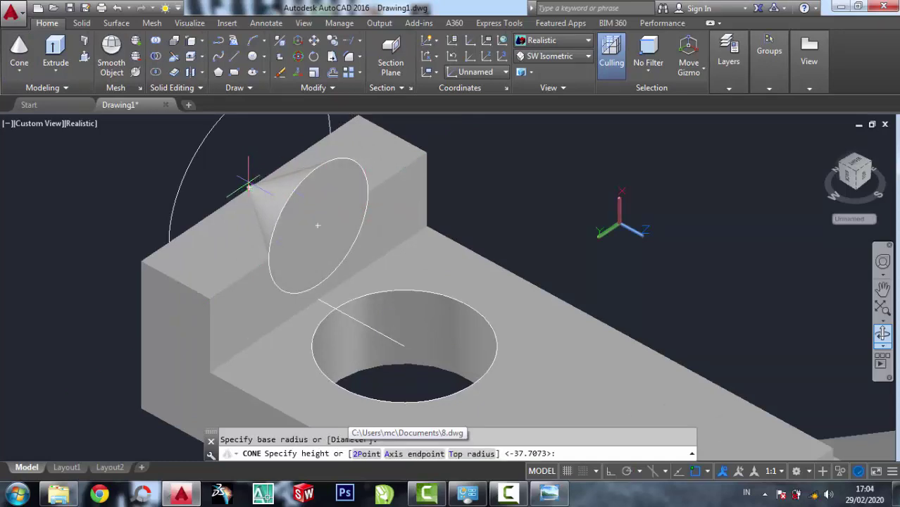
left_click(249, 188)
Select the new cone, zoom in to examine it, then clear the selection
left_click(248, 190)
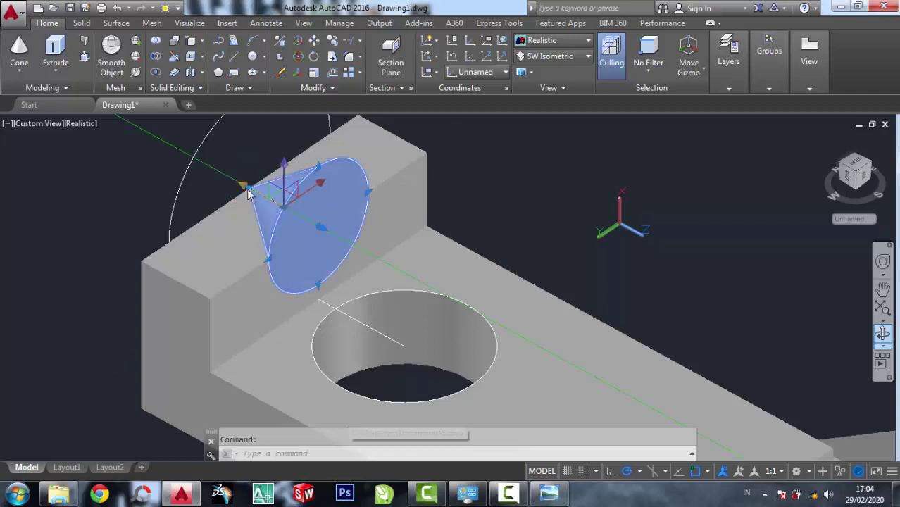
scroll(245, 194, "up", 2)
scroll(246, 184, "up", 2)
scroll(251, 180, "up", 1)
scroll(251, 180, "up", 1)
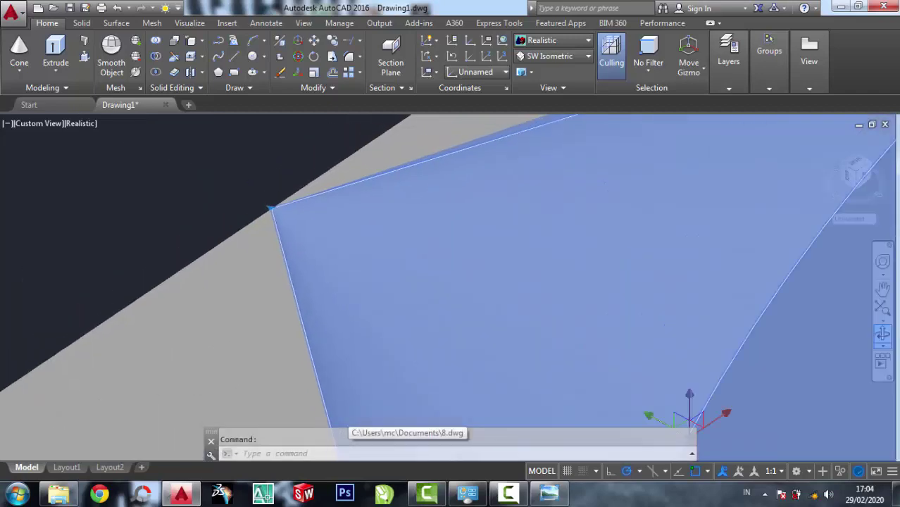
scroll(251, 180, "up", 1)
scroll(278, 225, "up", 1)
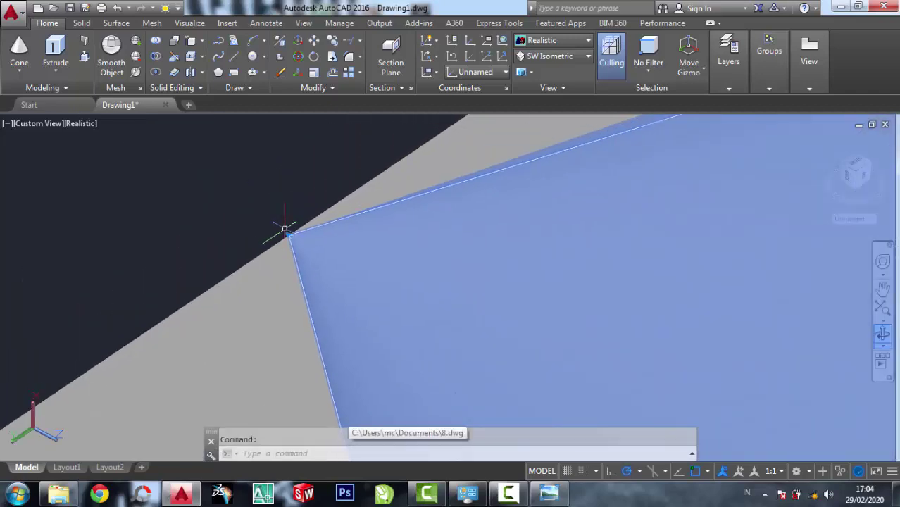
left_click(282, 201)
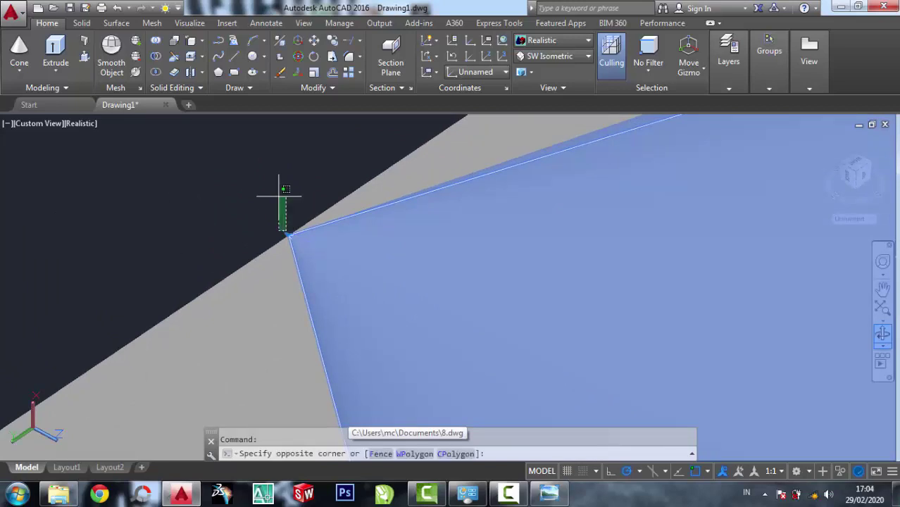
left_click(275, 195)
left_click(278, 200)
scroll(280, 203, "down", 2)
scroll(279, 200, "down", 4)
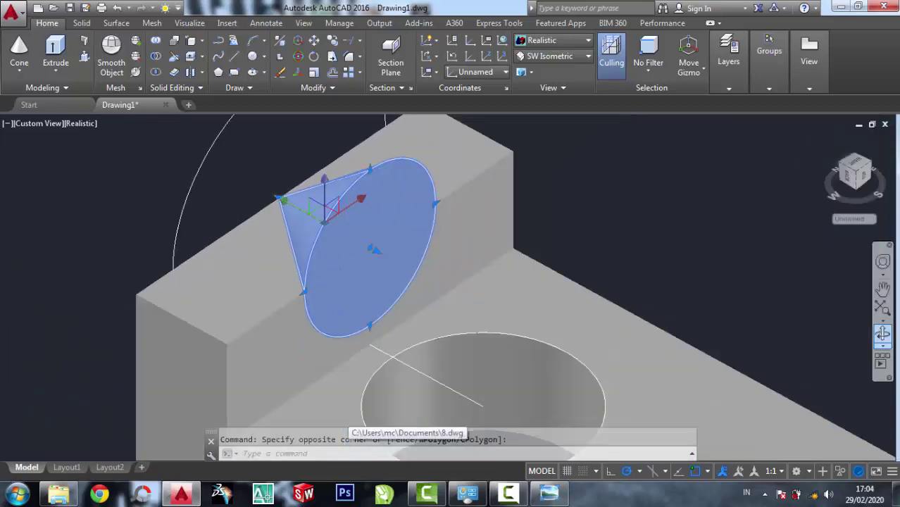
scroll(296, 190, "down", 2)
key("Escape")
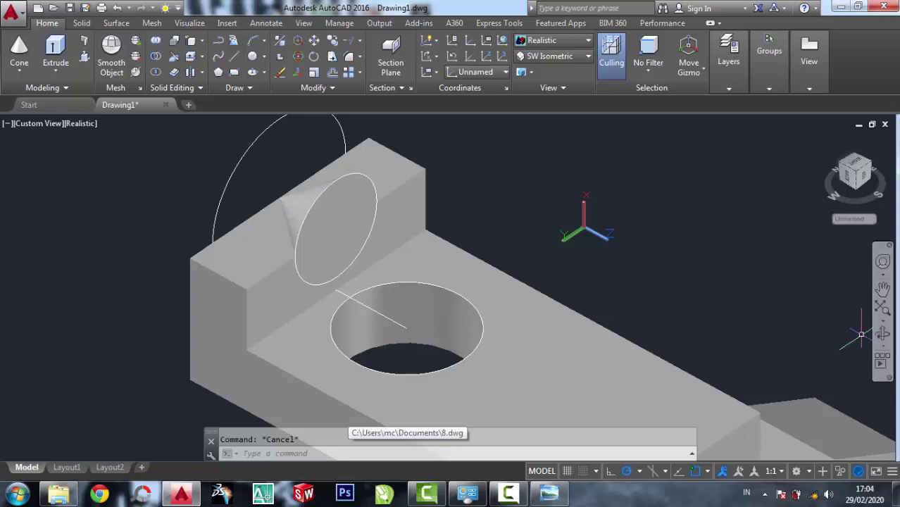
Orbit the model to view the cone from another side
left_click(883, 337)
mouse_move(418, 265)
left_mouse_down()
mouse_move(558, 275)
mouse_move(707, 256)
left_mouse_up()
right_click(533, 201)
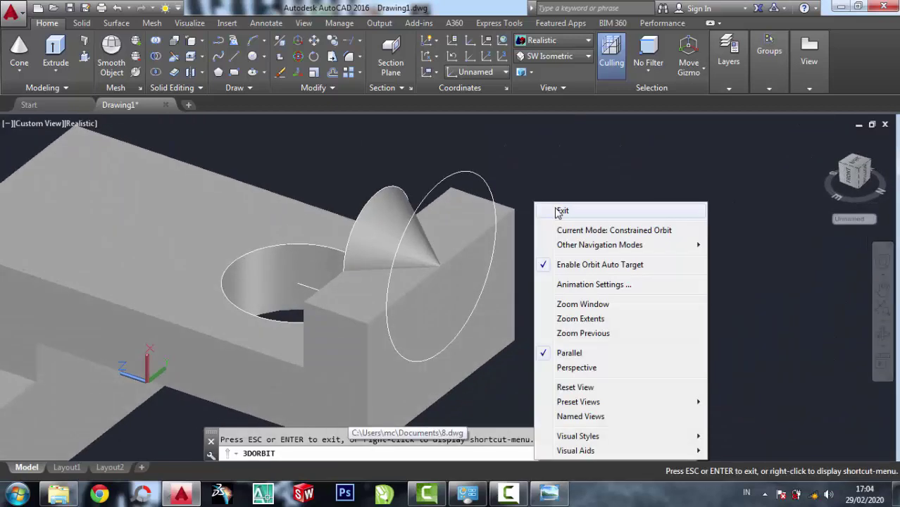
left_click(562, 211)
scroll(329, 314, "up", 3)
scroll(329, 315, "up", 3)
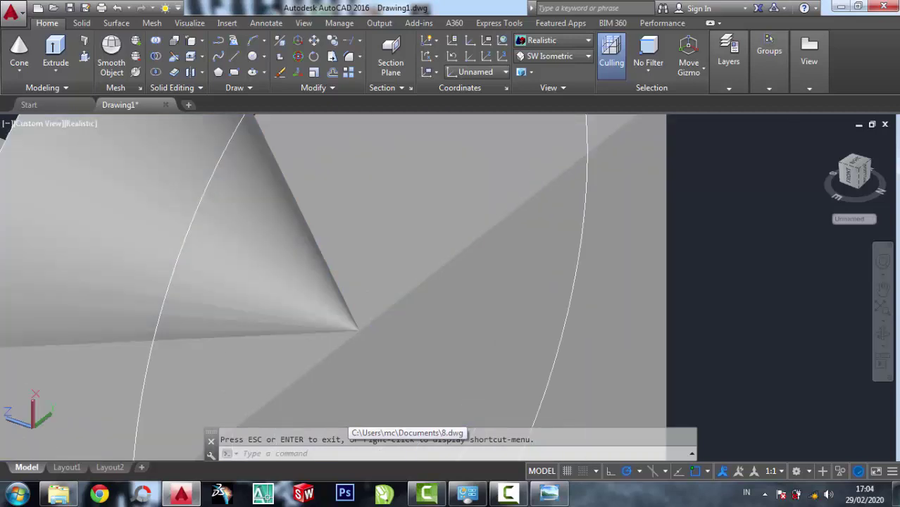
key("Escape")
Reshape the cone by moving its apex grip, widening it into a tapered solid
left_click(329, 314)
scroll(338, 317, "up", 2)
scroll(348, 317, "up", 1)
left_click(348, 313)
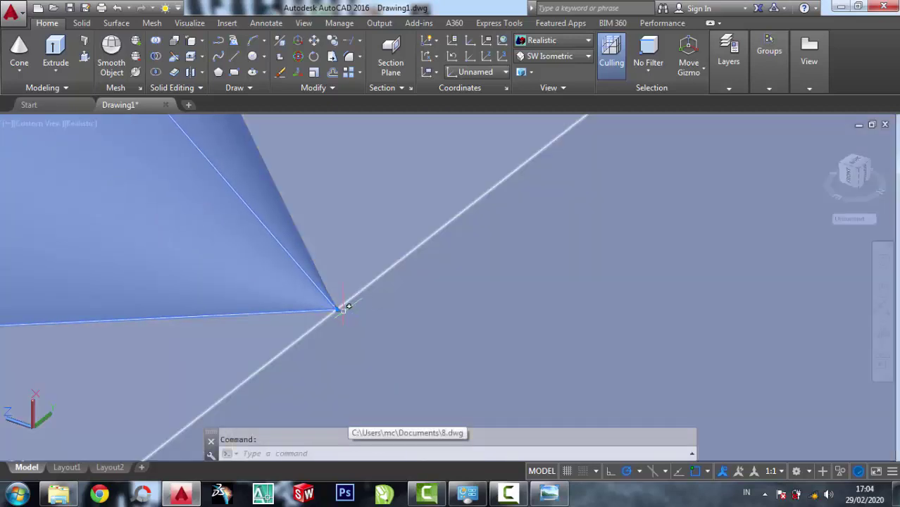
left_click(337, 309)
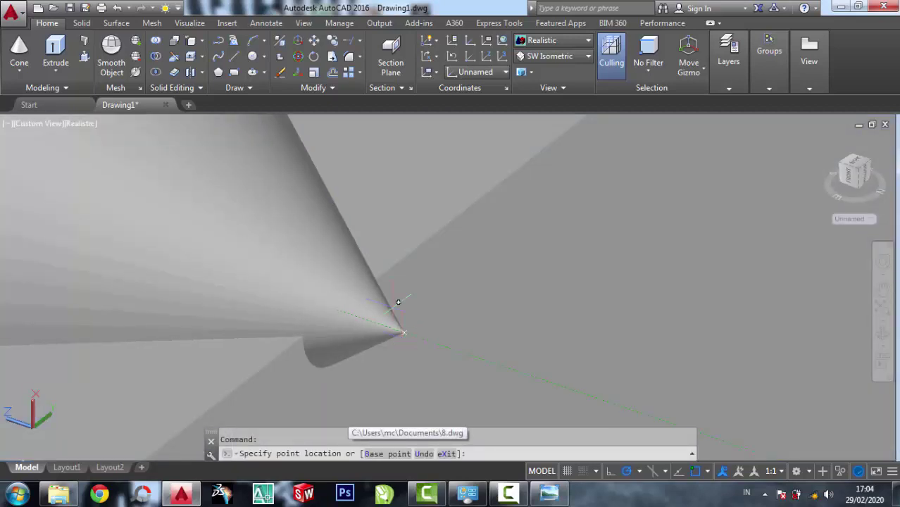
scroll(437, 226, "down", 1)
scroll(436, 227, "down", 1)
scroll(436, 227, "down", 1)
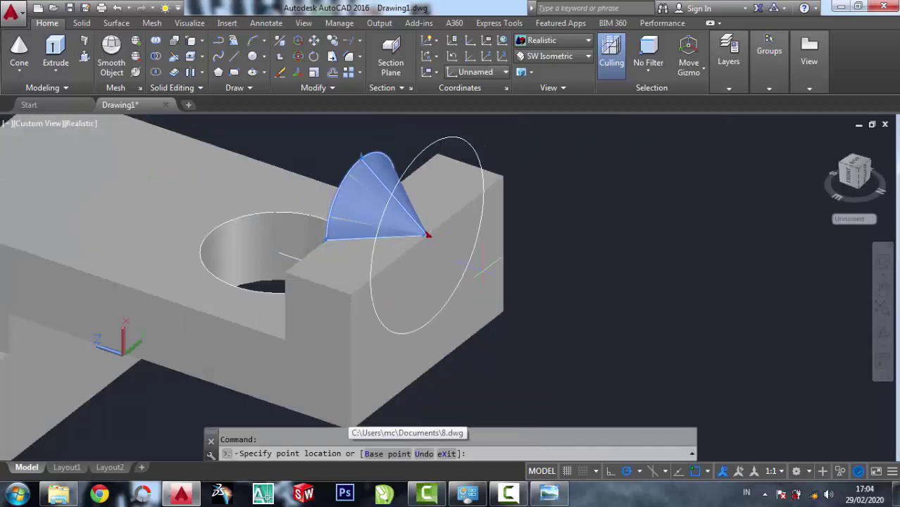
left_click(556, 280)
scroll(542, 299, "up", 2)
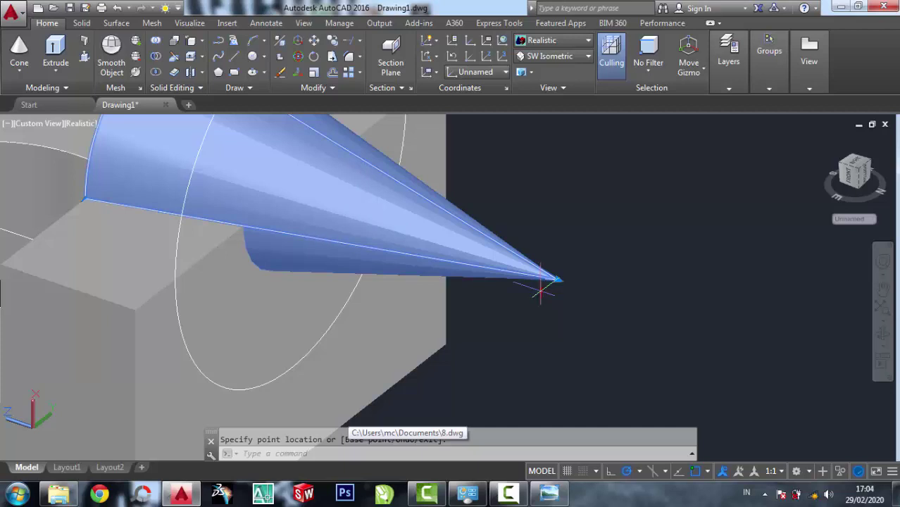
left_click(540, 290)
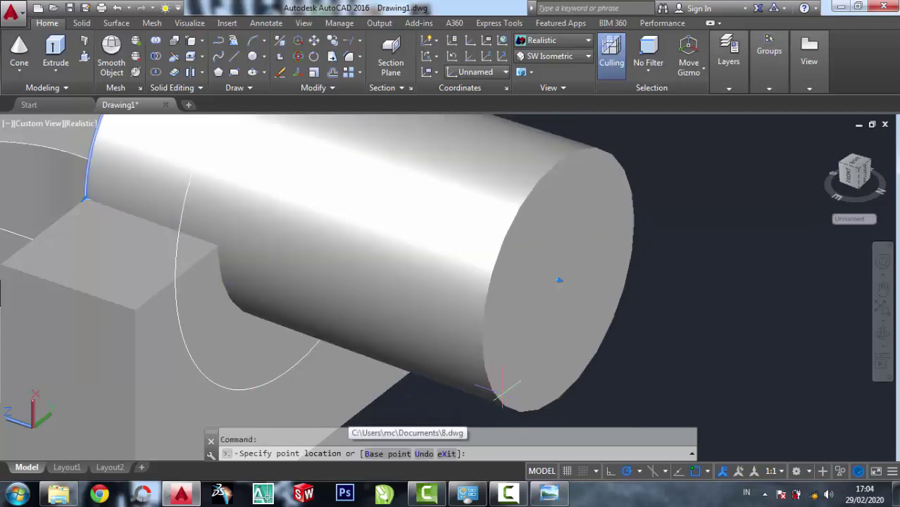
left_click(672, 349)
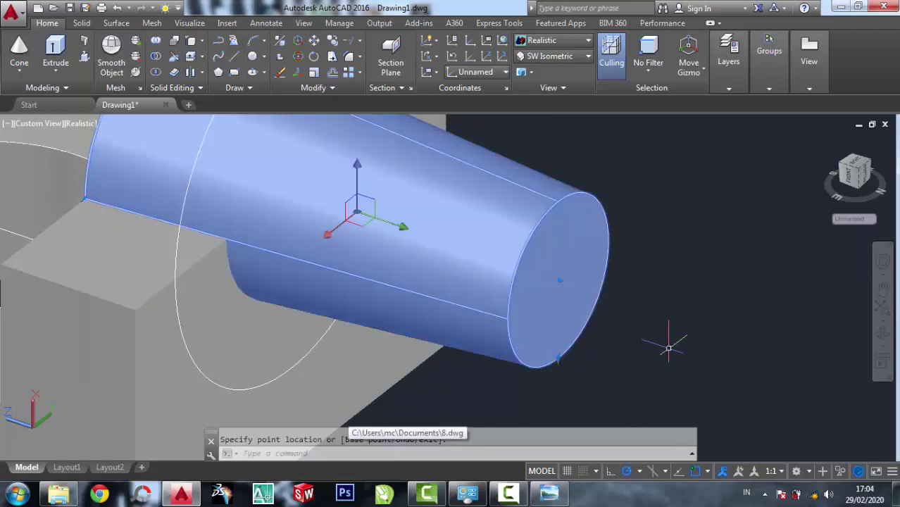
Shorten the cone by dragging its end-face grip, cancelling a radius change
left_click(561, 279)
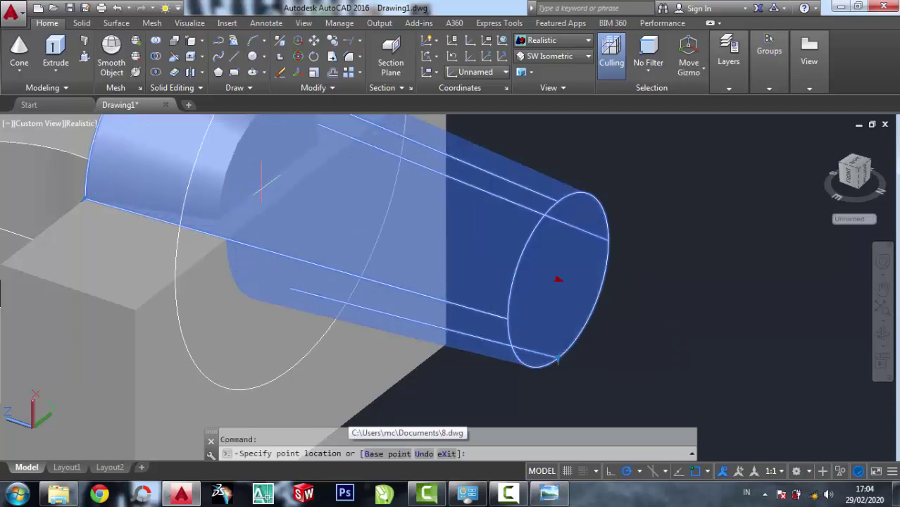
left_click(290, 188)
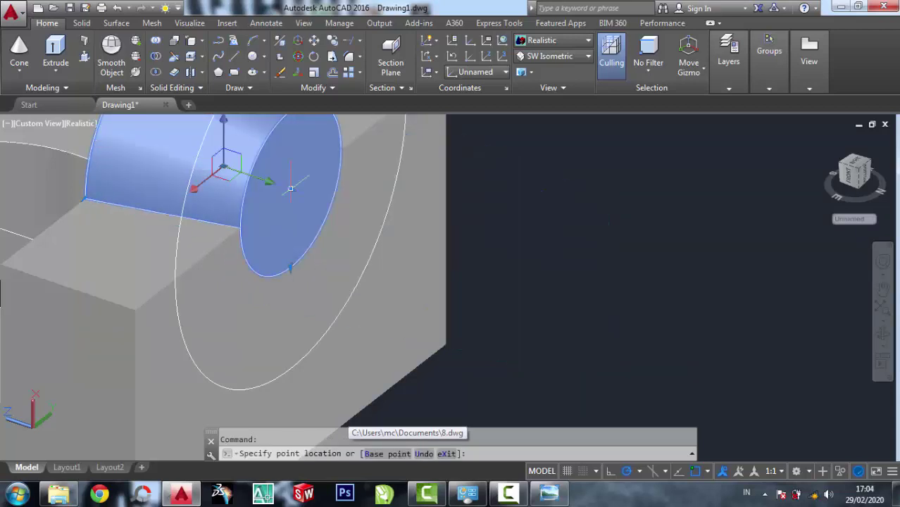
left_click(290, 267)
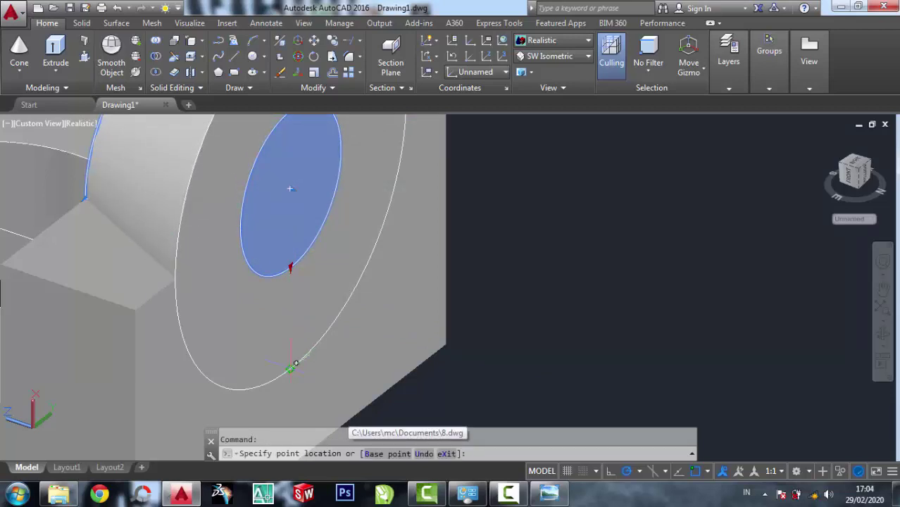
scroll(374, 363, "down", 5)
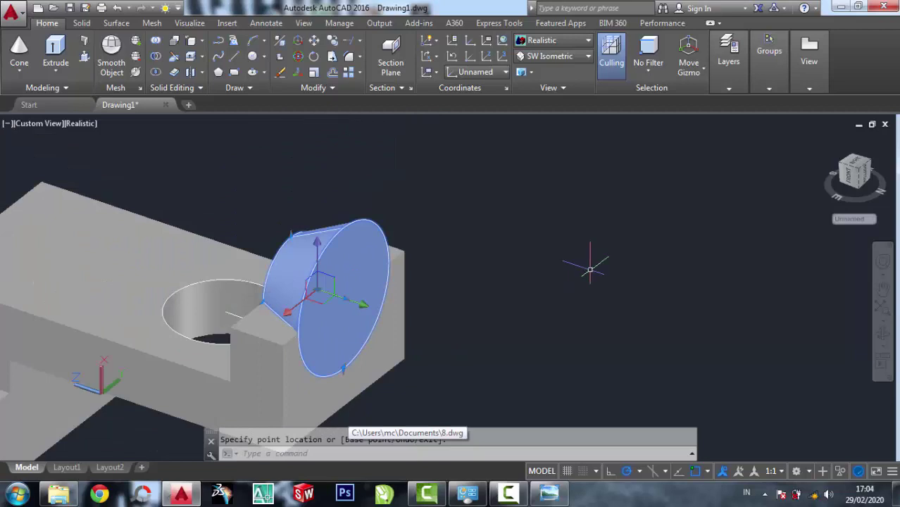
key("Escape")
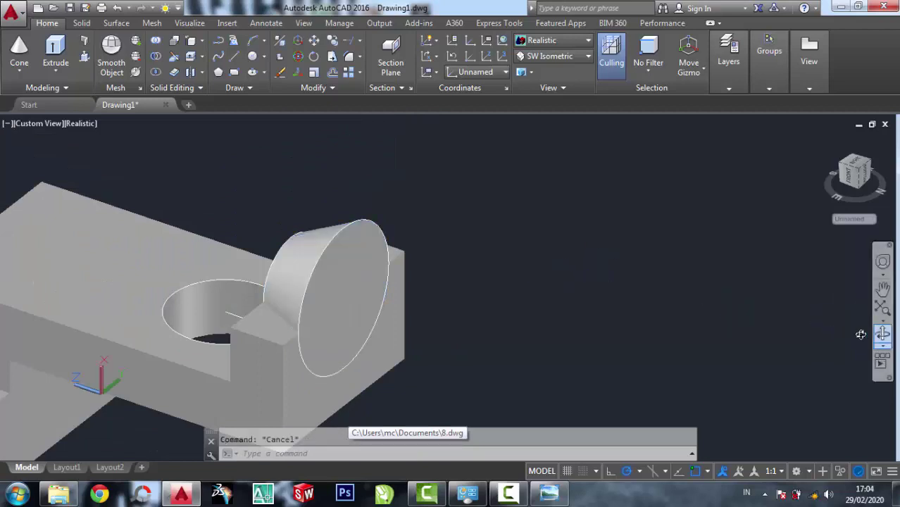
Orbit around the model to inspect the shortened frustum
left_click(882, 331)
left_click_drag(505, 300, 777, 301)
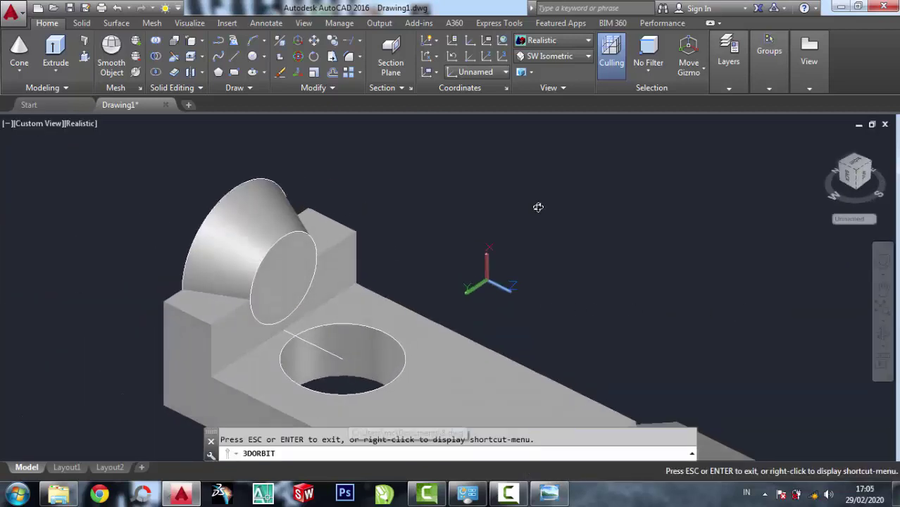
right_click(538, 205)
Union the cone with the bracket into a single solid
left_click(570, 220)
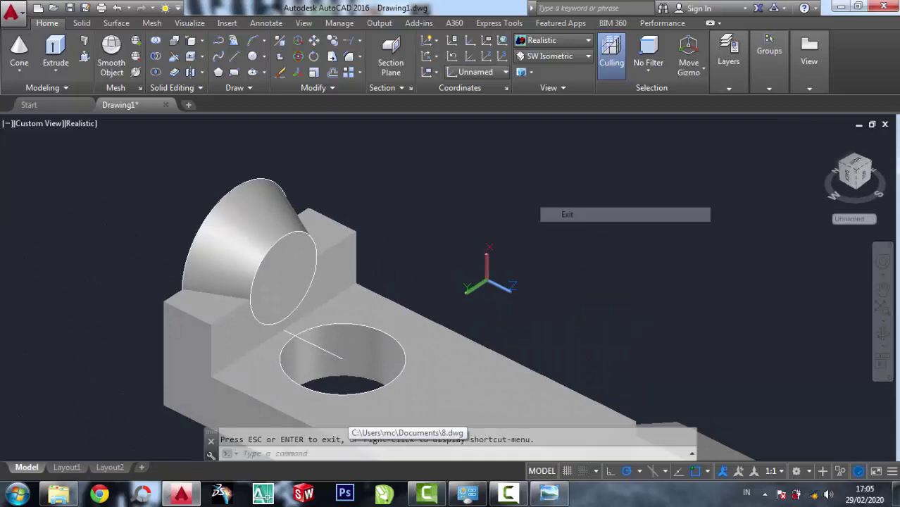
left_click(157, 44)
left_click(239, 233)
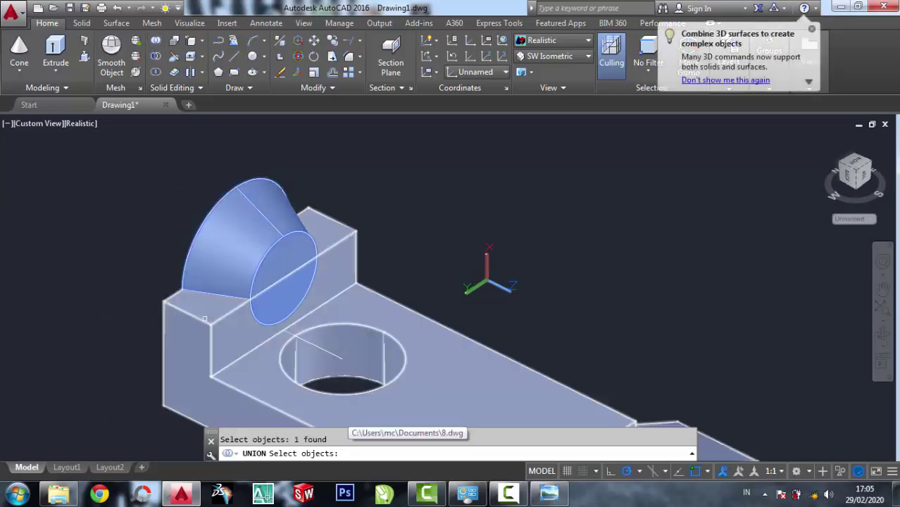
left_click(332, 278)
key("Return")
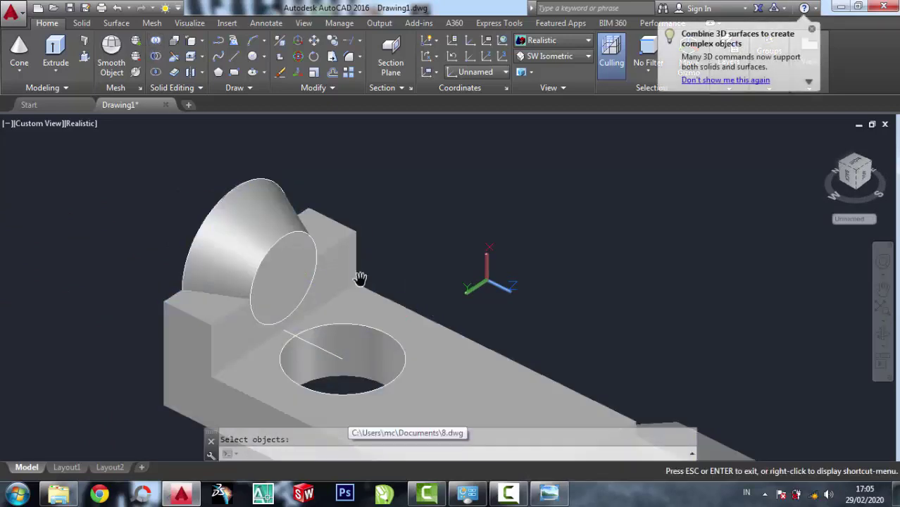
Pan along the bracket's base and compare it with the reference drawing
middle_click_drag(358, 277, 217, 163)
key("alt+Tab")
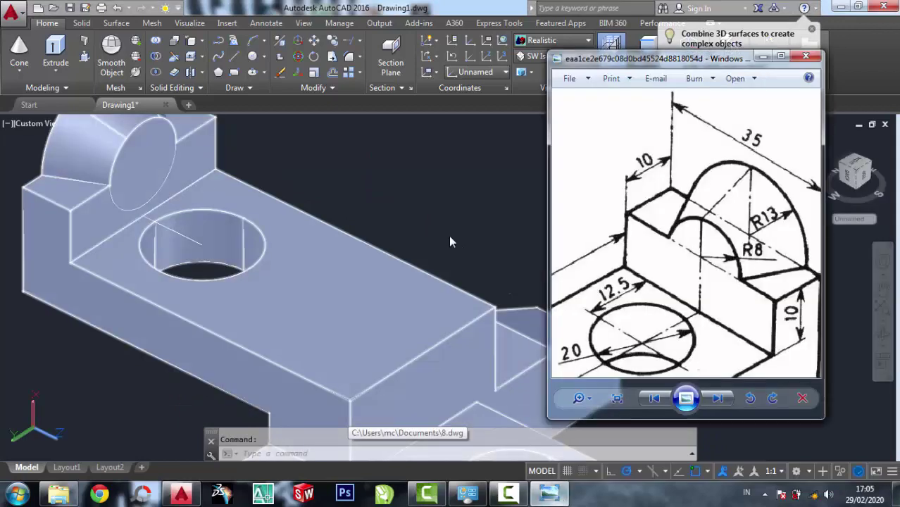
scroll(731, 270, "down", 2)
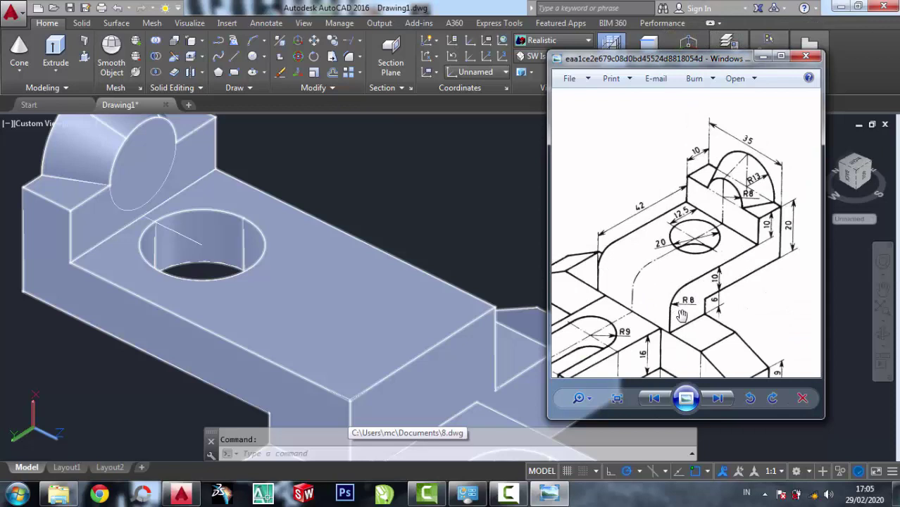
left_click(499, 228)
Fillet the step's top edge with radius 8, then bring the reference drawing back up
middle_click_drag(513, 271, 526, 184)
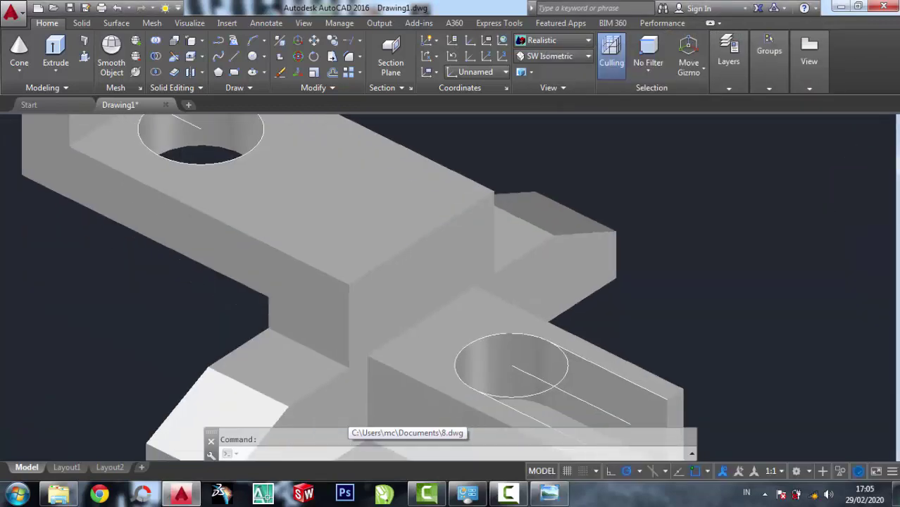
left_click(348, 58)
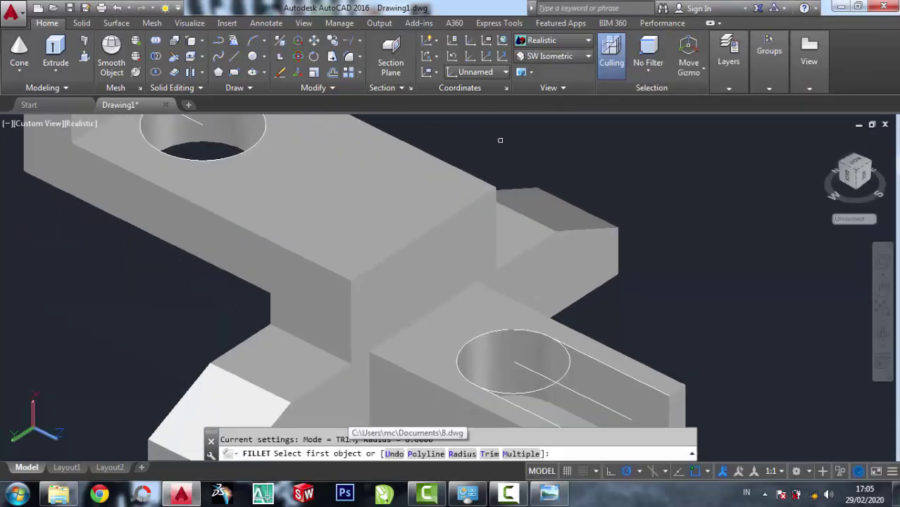
type("r")
key("Return")
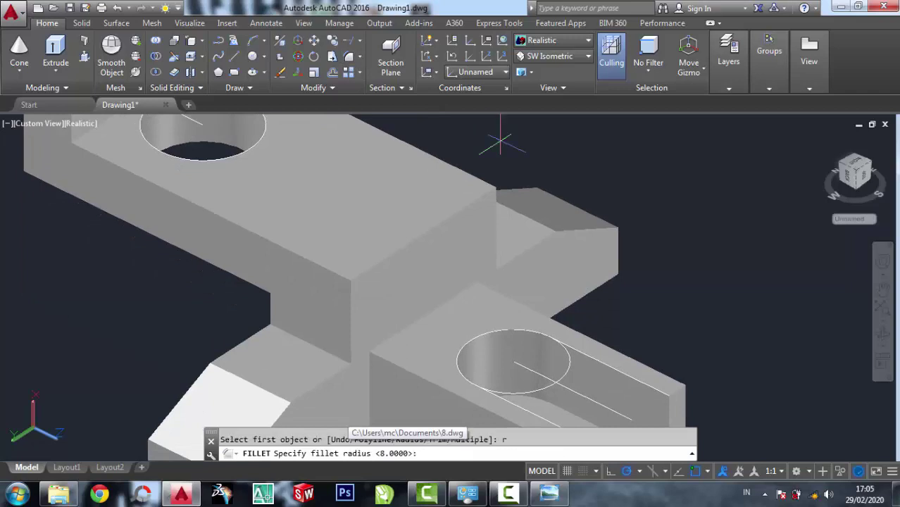
key("Return")
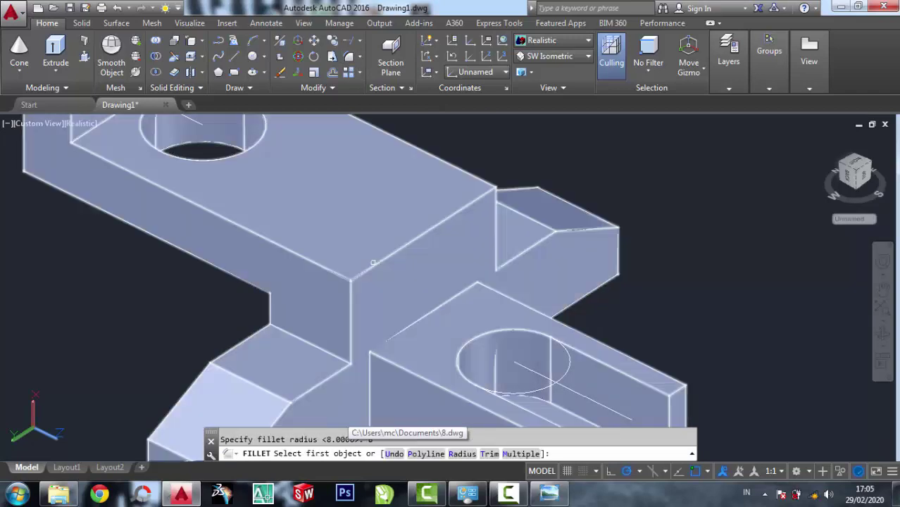
left_click(375, 264)
right_click(381, 265)
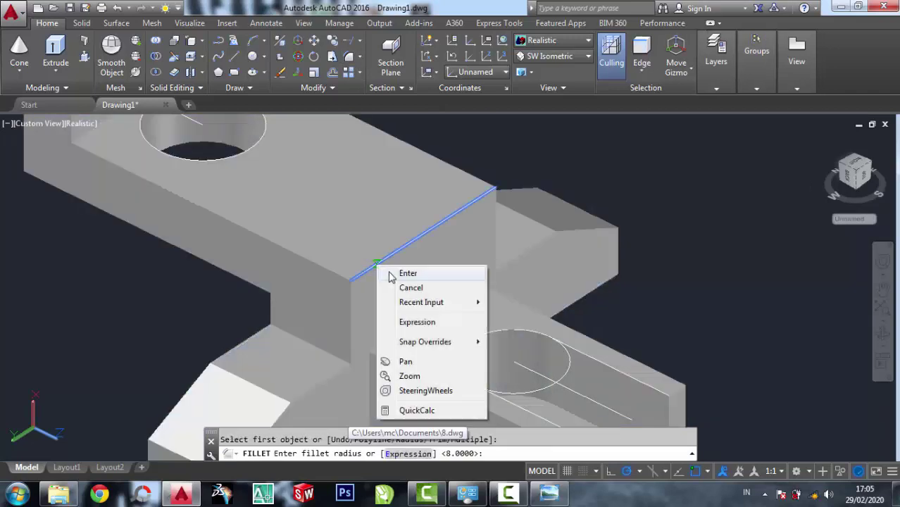
left_click(407, 273)
right_click(391, 272)
left_click(421, 281)
left_click(421, 280)
scroll(401, 276, "down", 4)
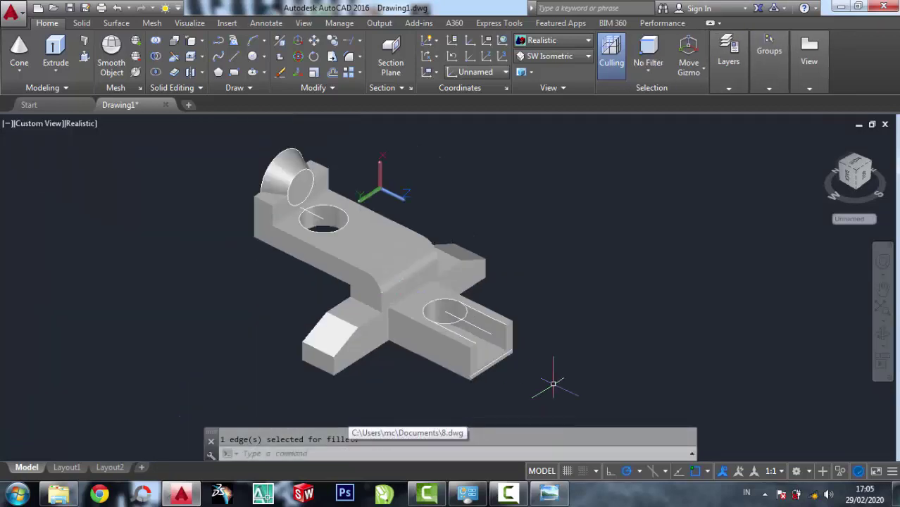
left_click(548, 495)
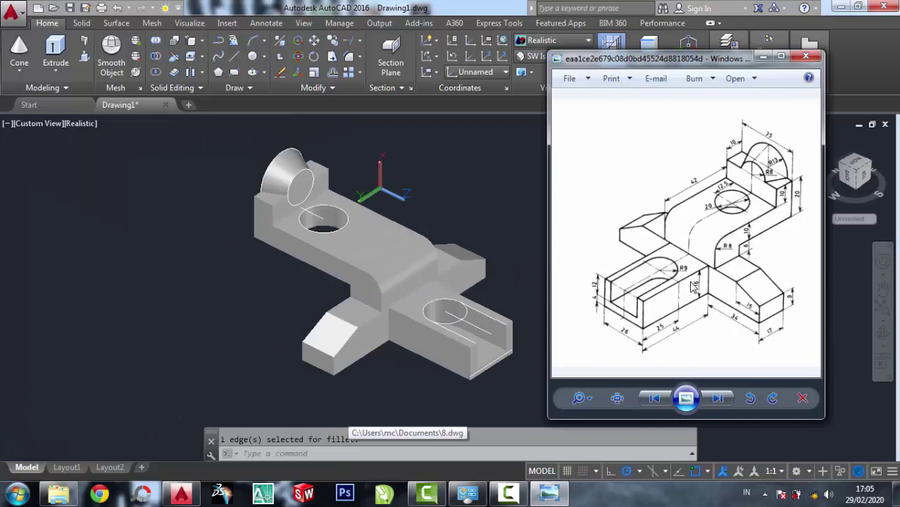
Close the reference image and MOVE the bracket solid far to the right
left_click(448, 167)
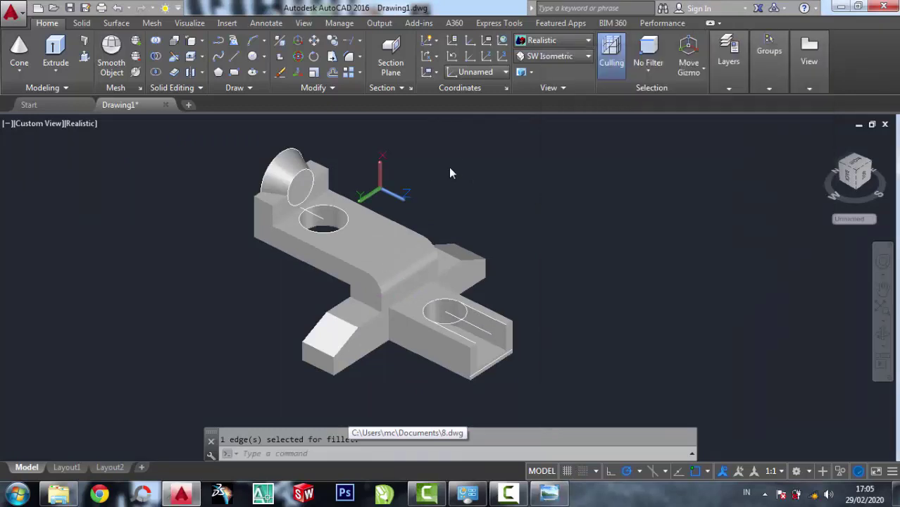
left_click(313, 40)
left_click(381, 249)
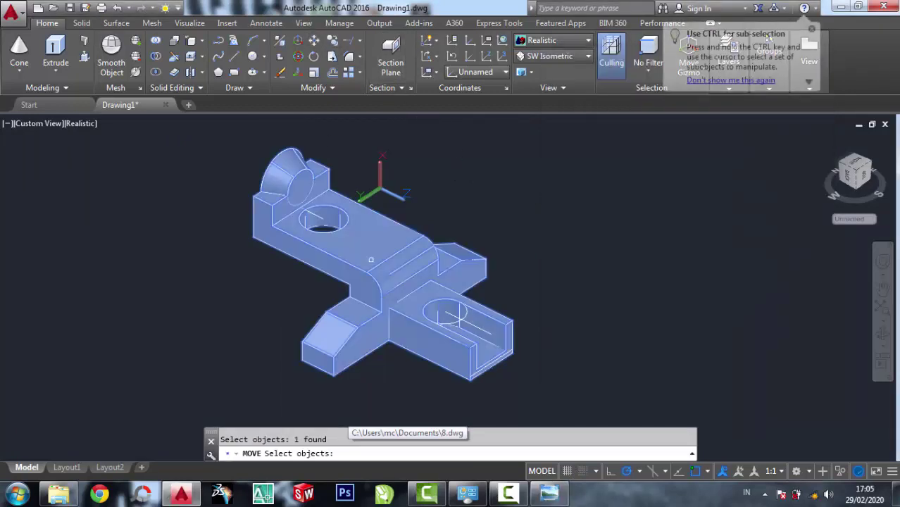
key("Return")
left_click(381, 249)
scroll(381, 250, "down", 3)
left_click(651, 271)
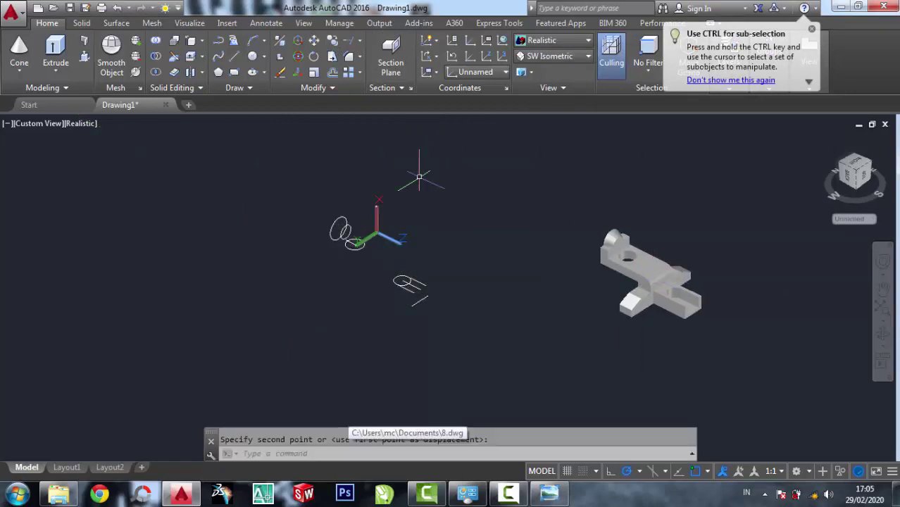
ERASE the leftover sketch circles and lines with a crossing window, then centre the bracket
left_click(279, 73)
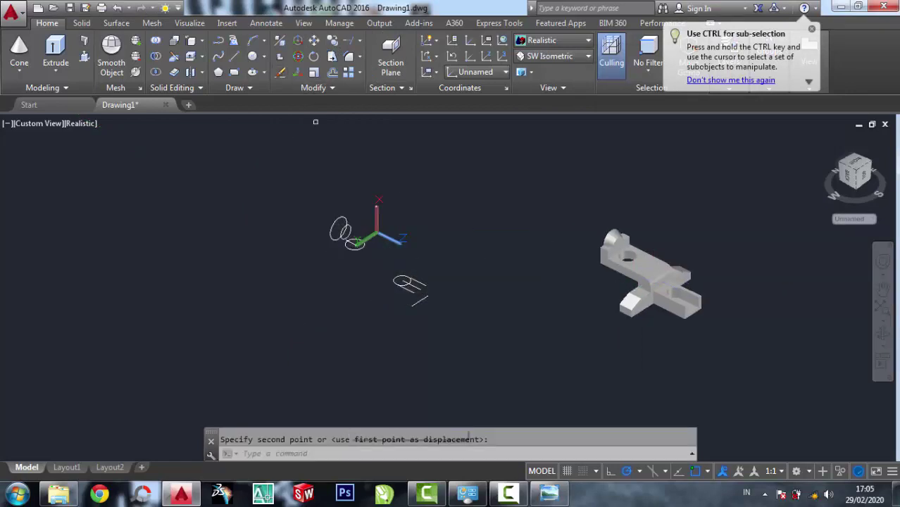
left_click(501, 372)
left_click(253, 184)
key("Return")
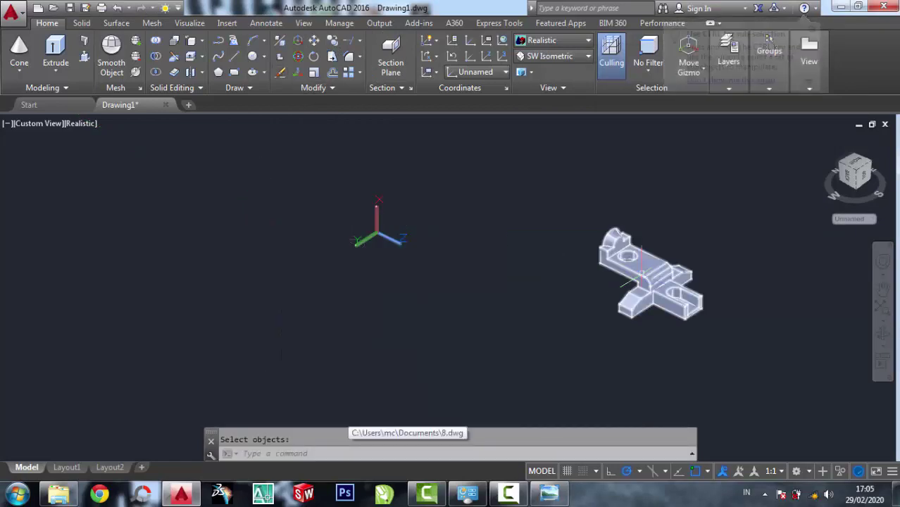
scroll(633, 282, "up", 3)
mouse_move(655, 268)
middle_mouse_down()
mouse_move(608, 273)
mouse_move(509, 254)
middle_mouse_up()
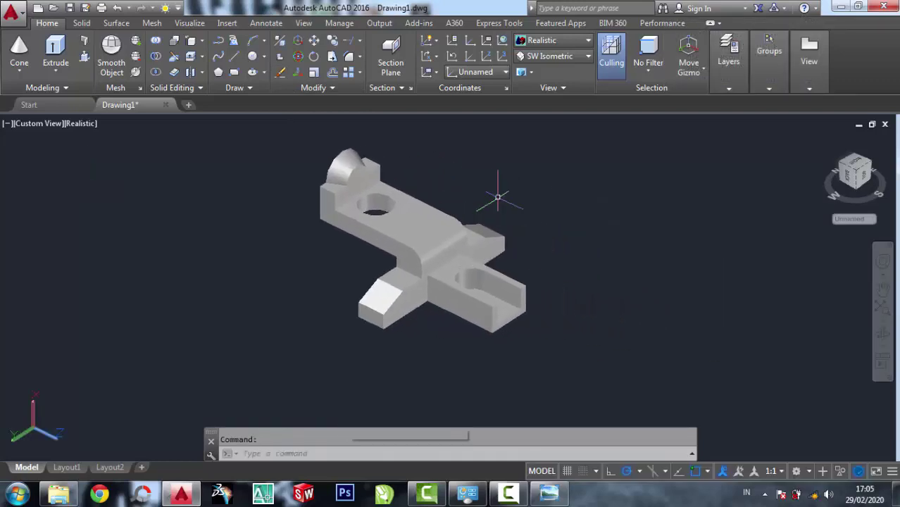
scroll(491, 191, "up", 2)
Display the reference drawing beside the bracket, zooming the image to check the features match
middle_click_drag(477, 201, 469, 207)
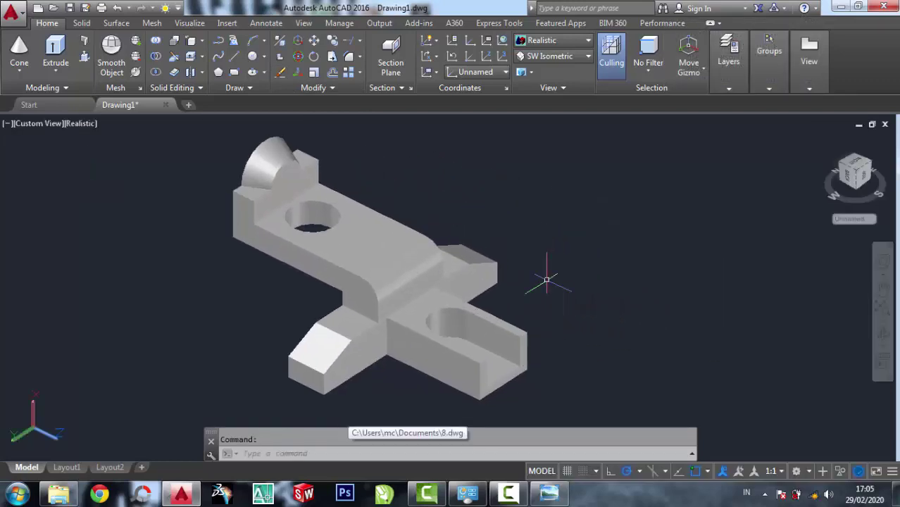
left_click(548, 493)
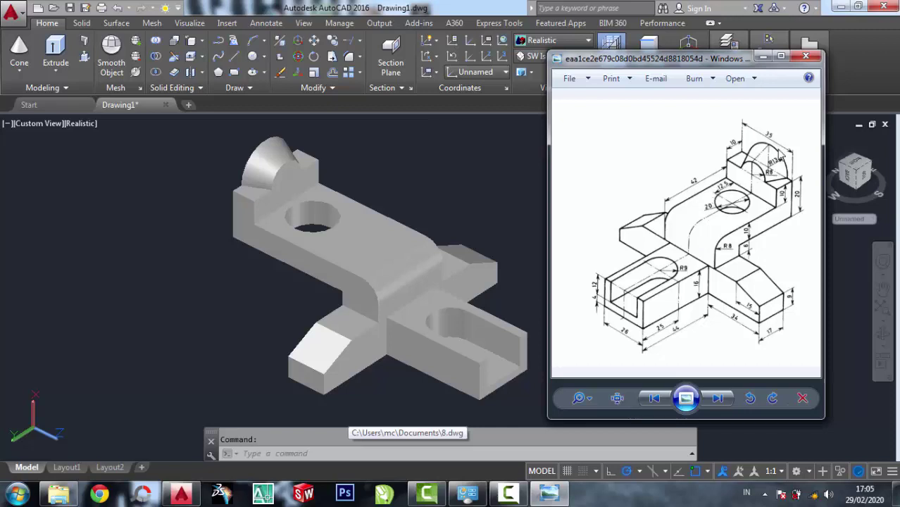
scroll(774, 160, "up", 3)
scroll(774, 161, "up", 1)
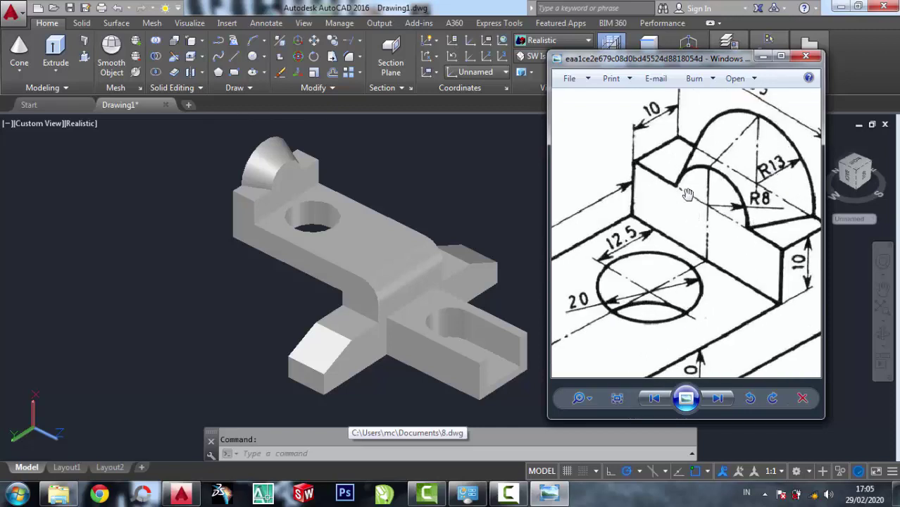
scroll(688, 193, "down", 2)
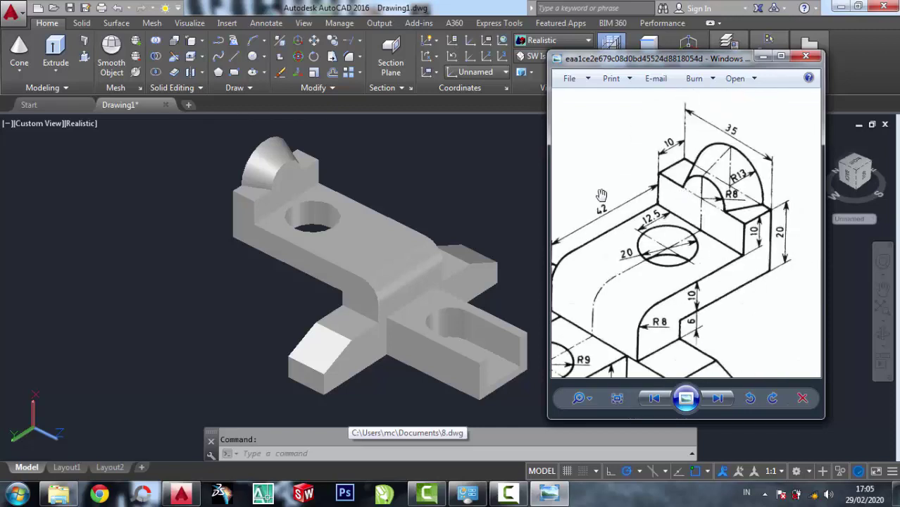
left_click(449, 169)
left_click(548, 493)
scroll(600, 221, "down", 3)
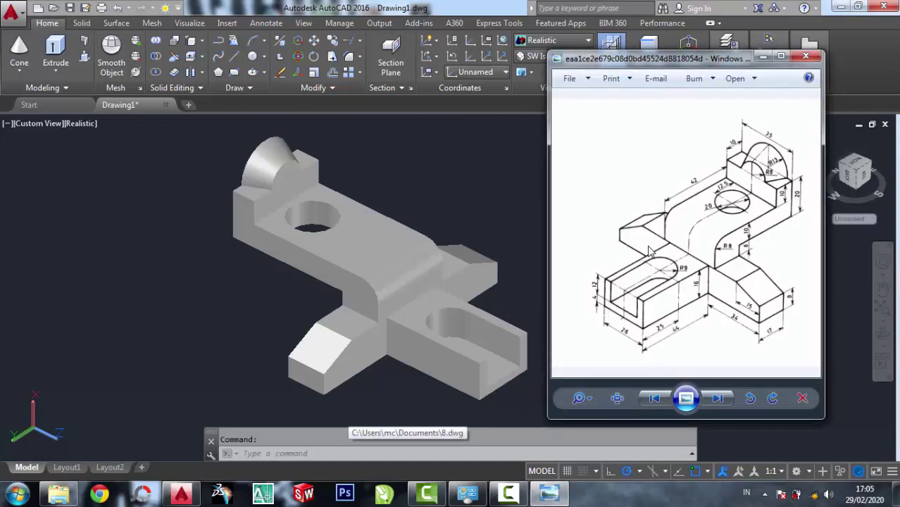